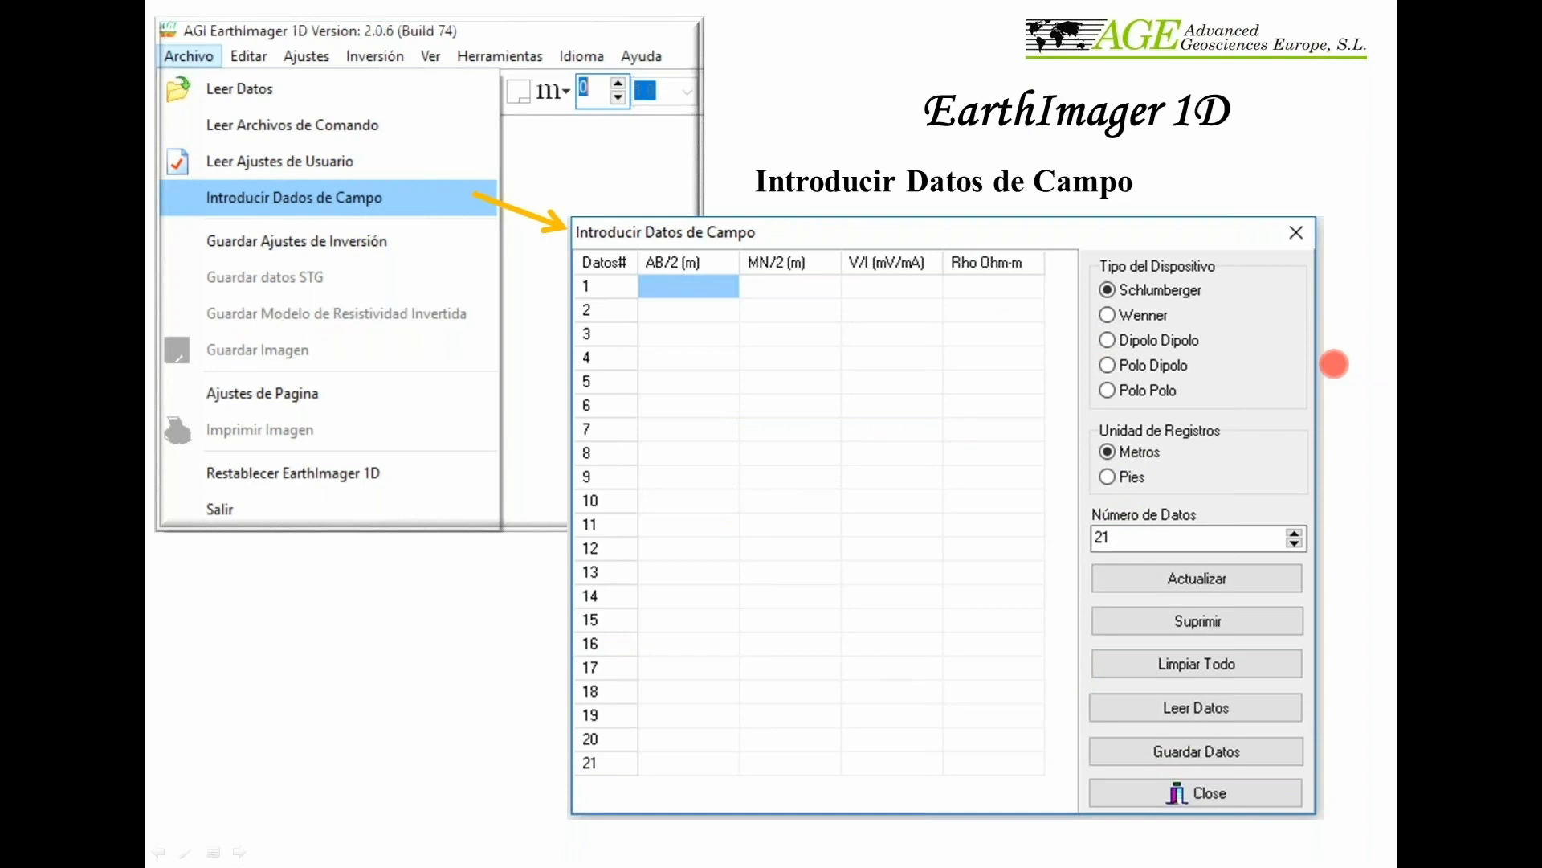
left_click(1056, 463)
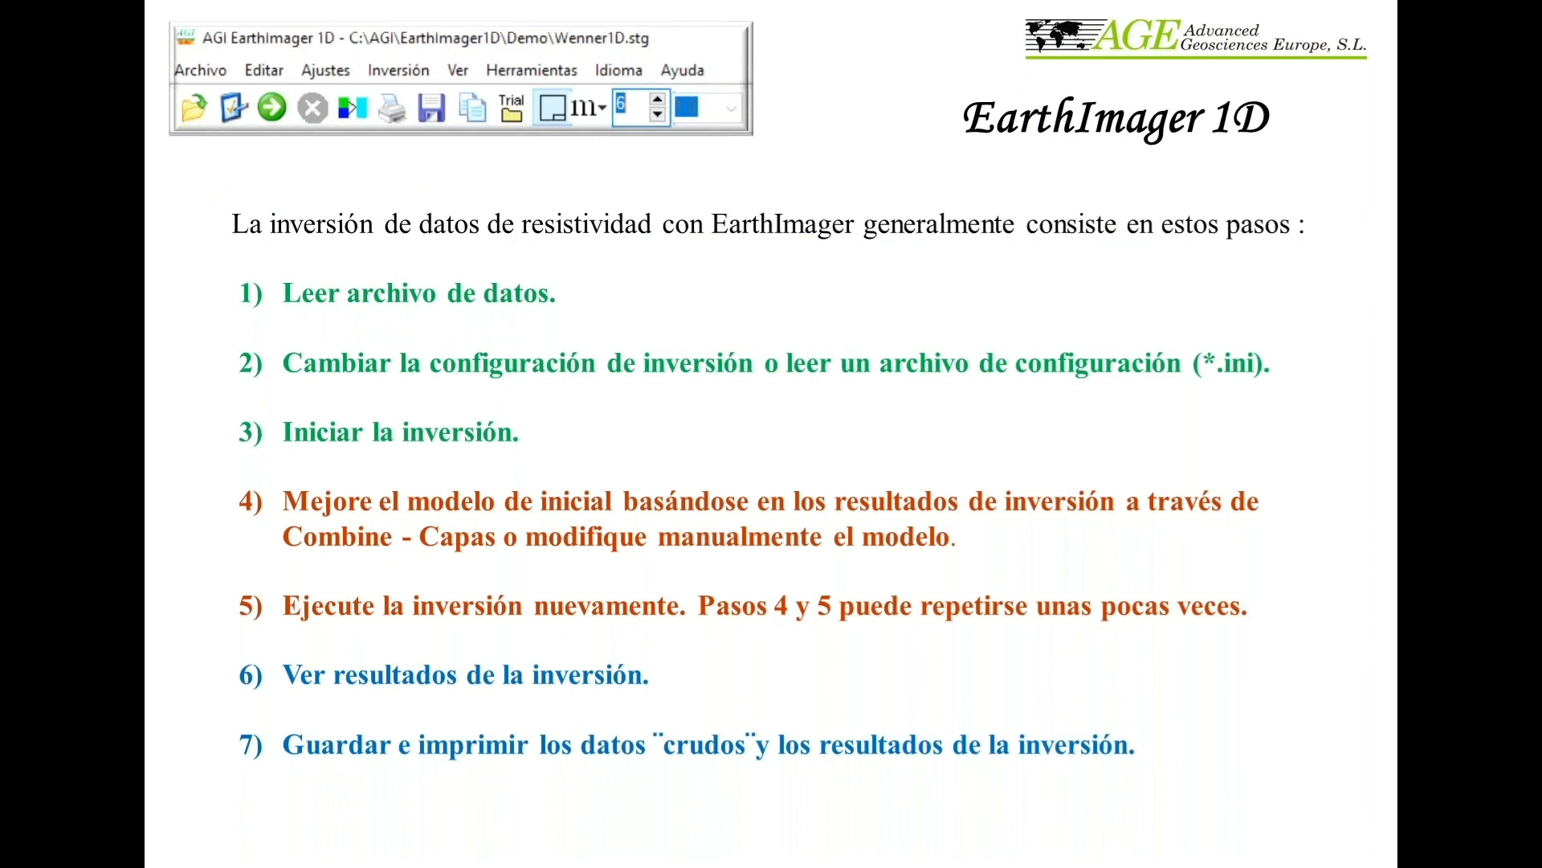
key("Right")
key("Right")
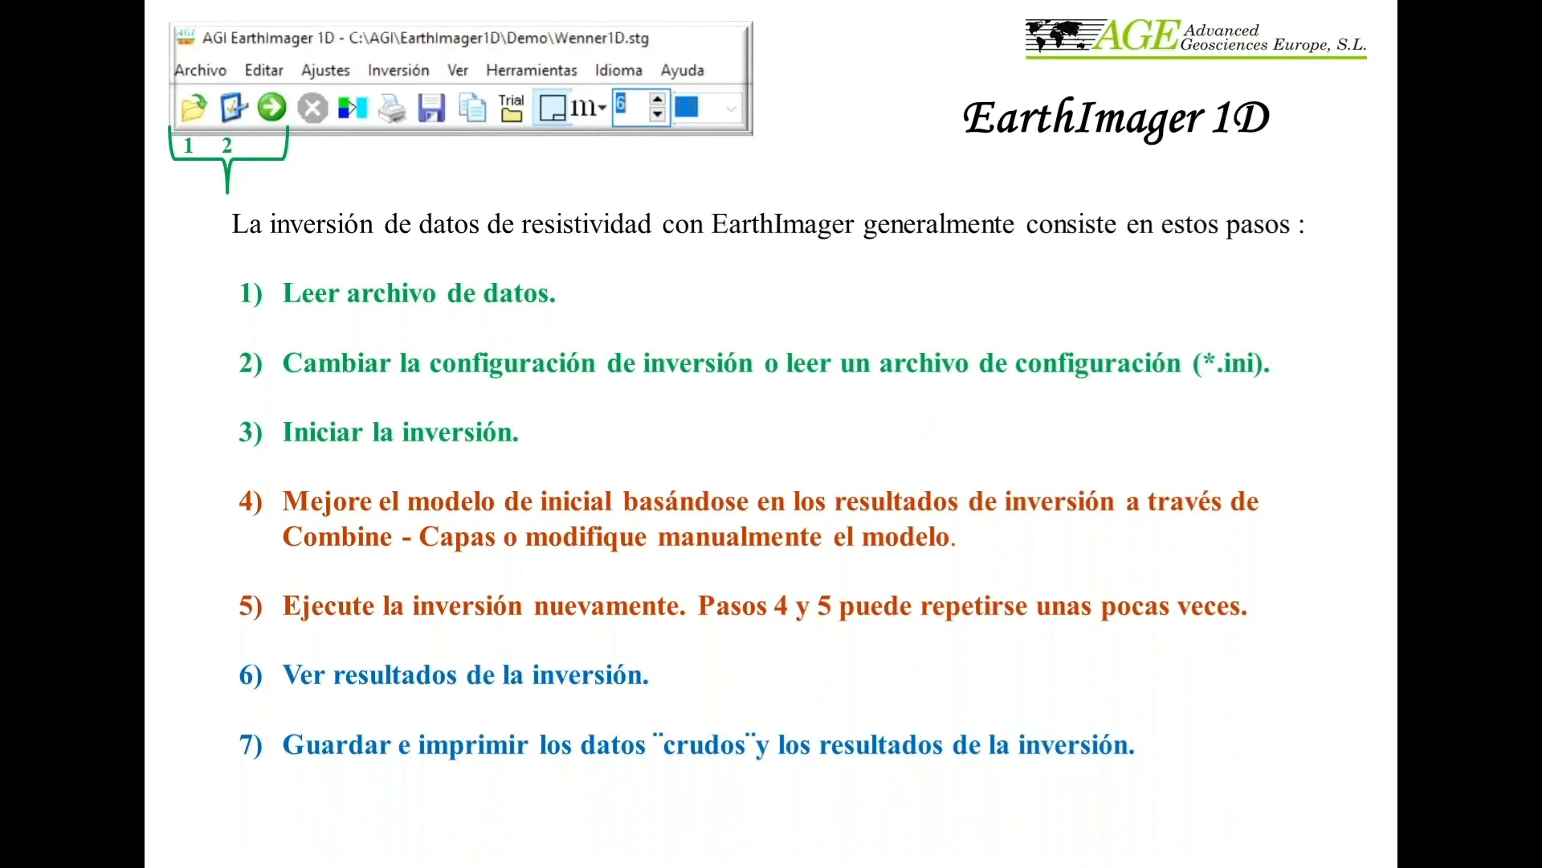
left_click(512, 309)
key("Right")
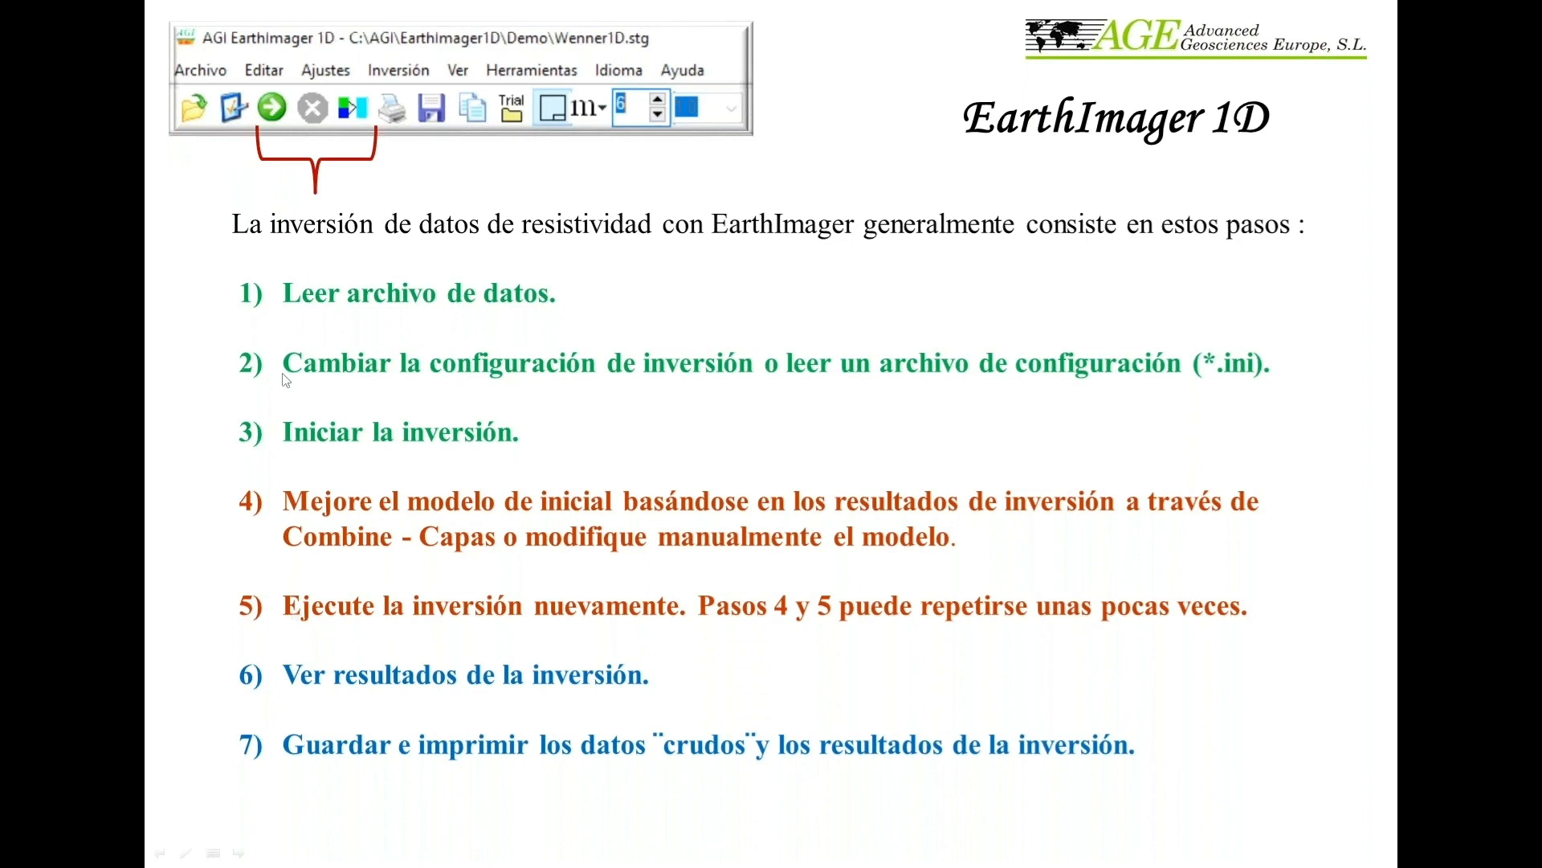
left_click(582, 515)
key("Right")
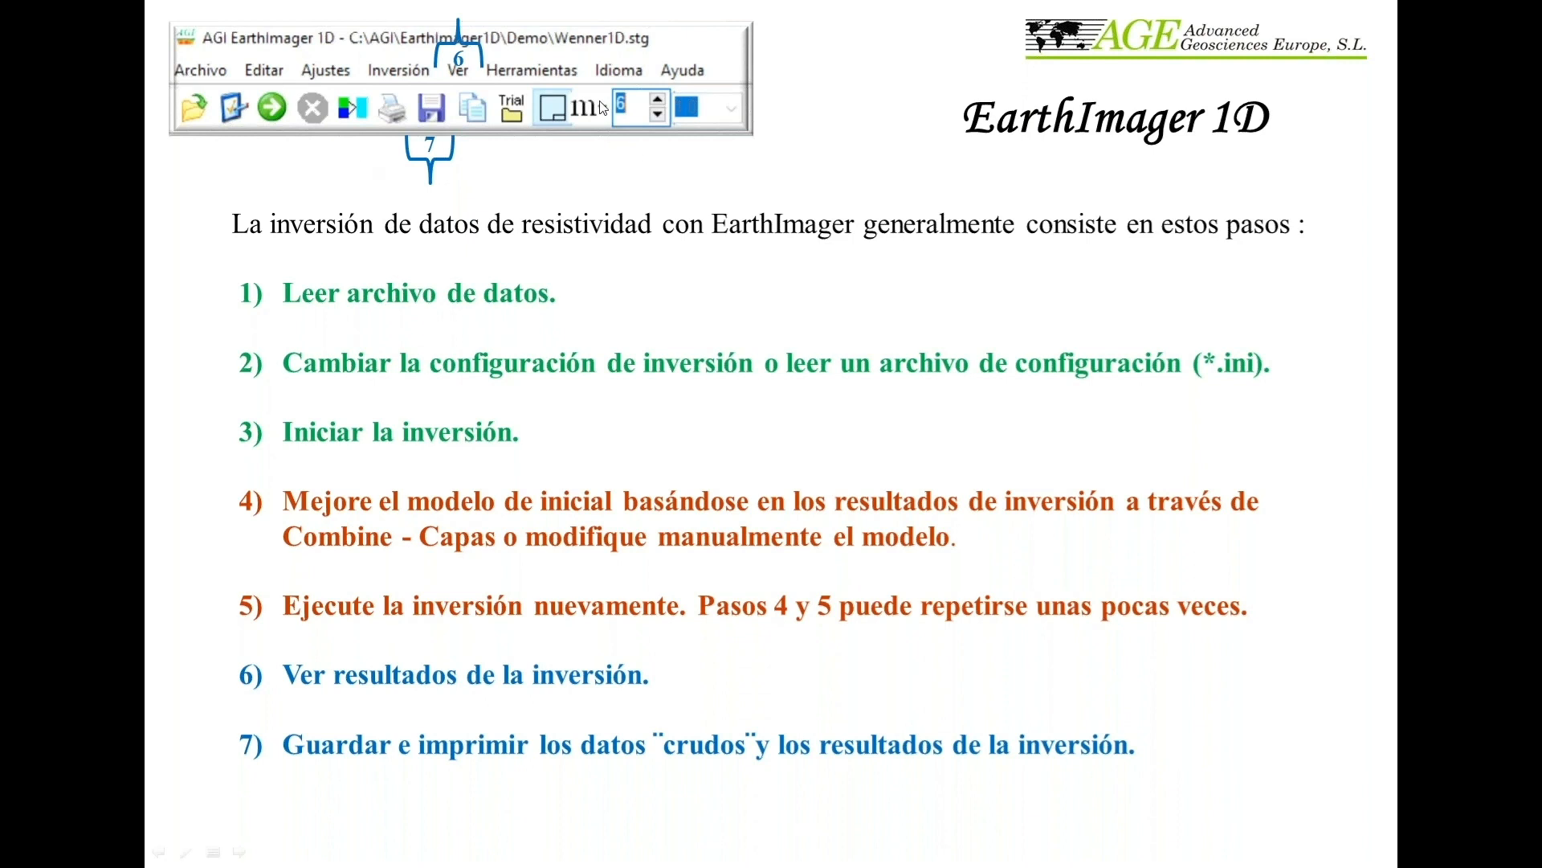
left_click(670, 230)
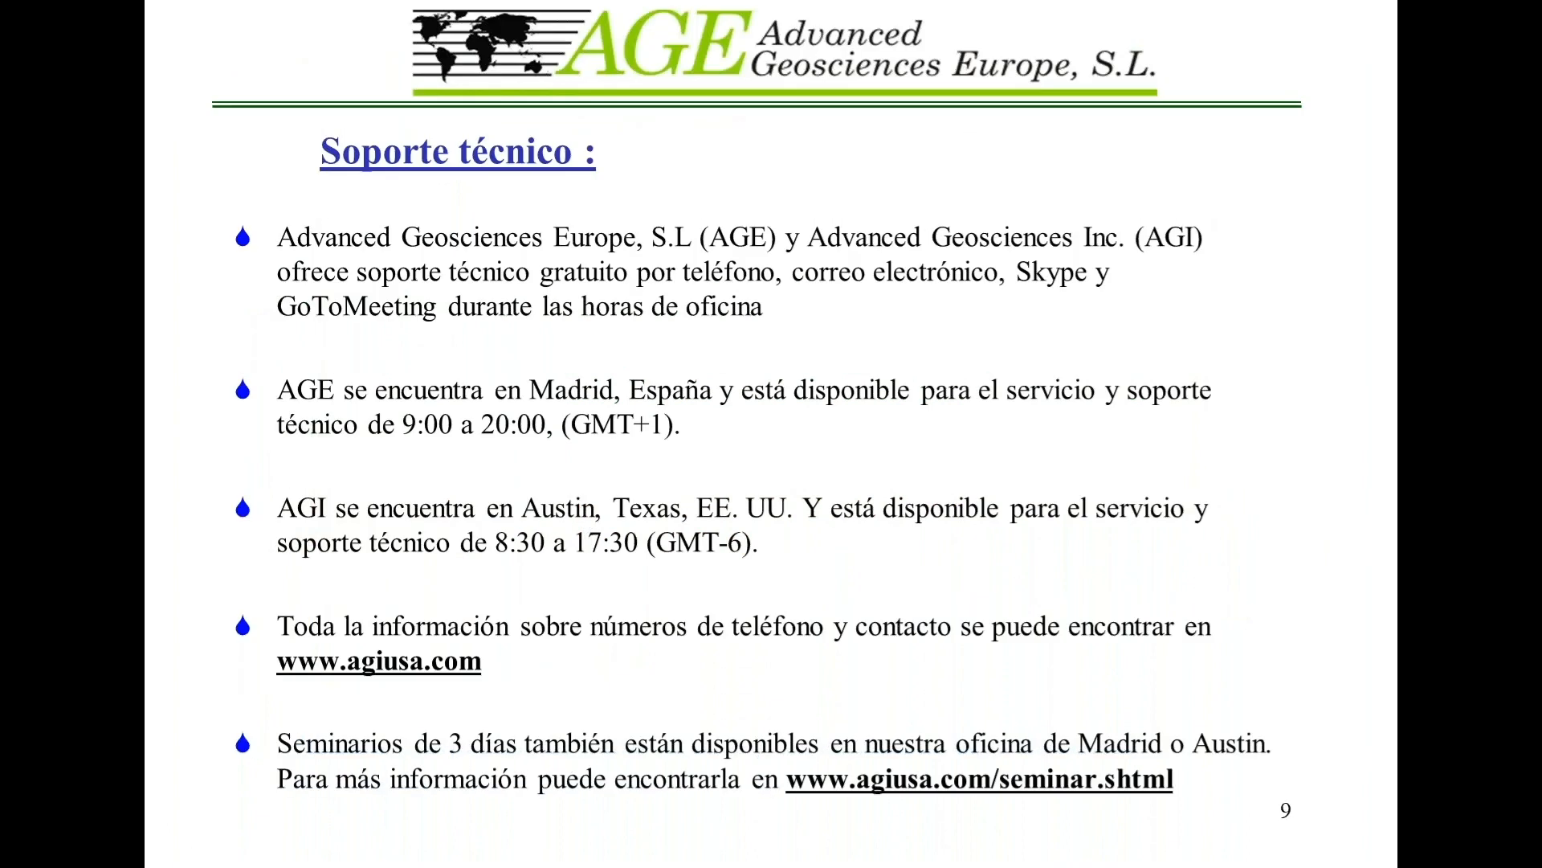
key("Left")
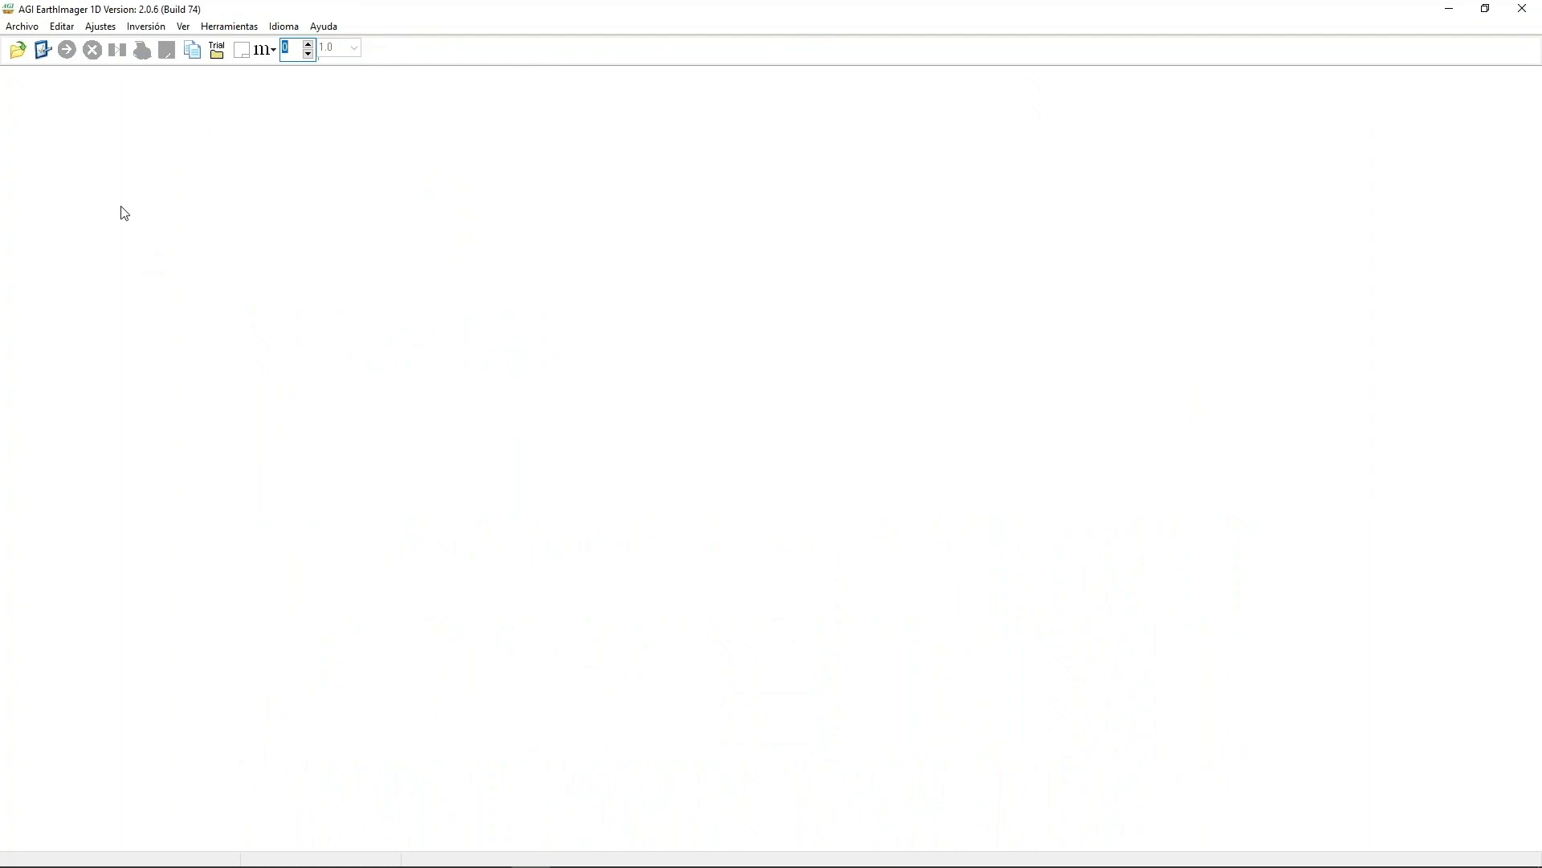
left_click(17, 51)
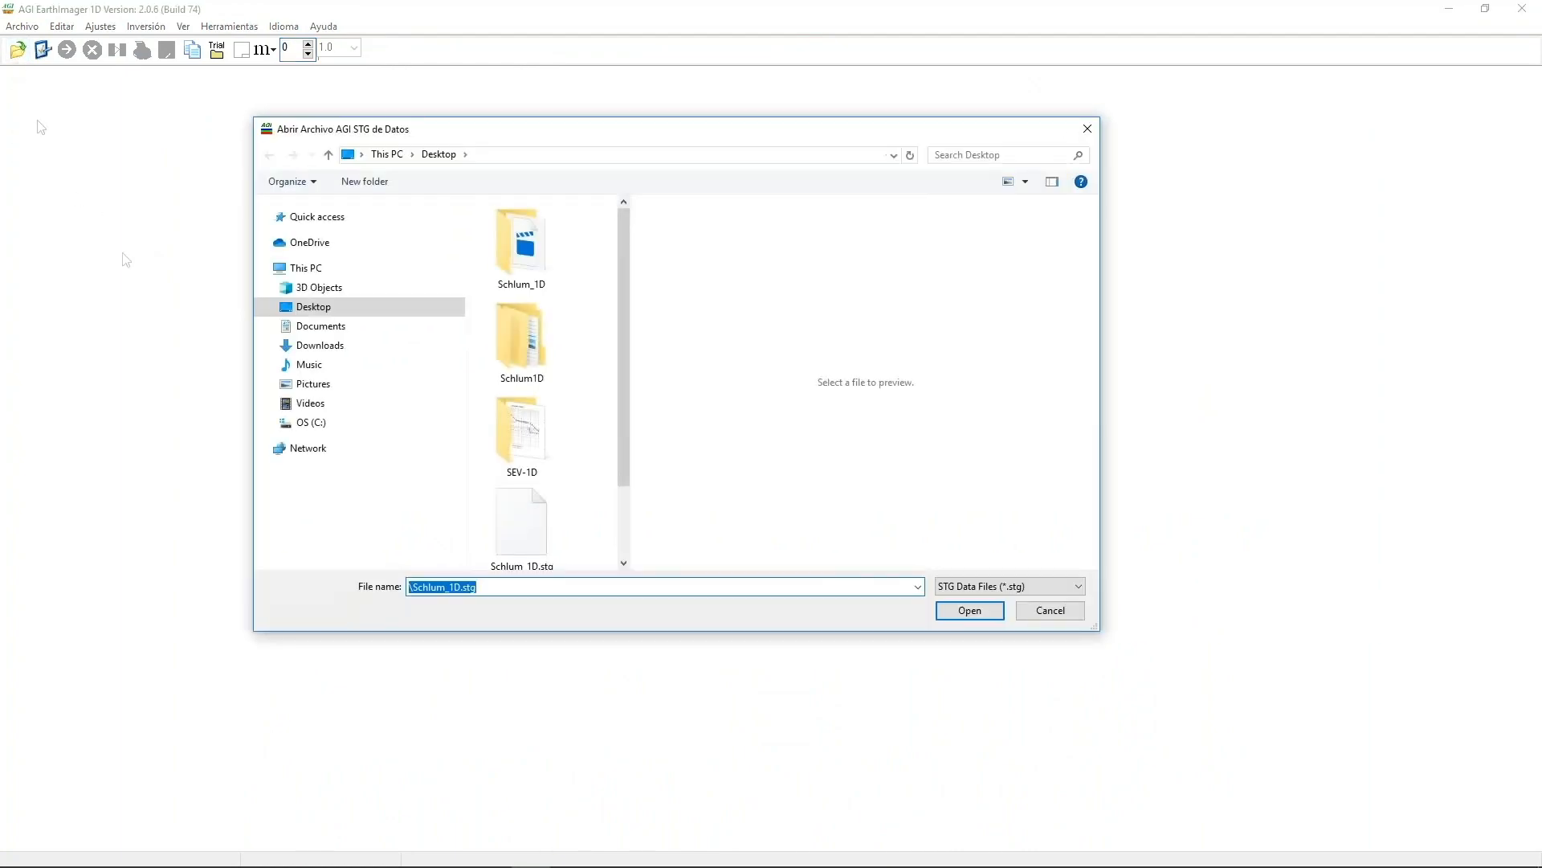
left_click(1048, 586)
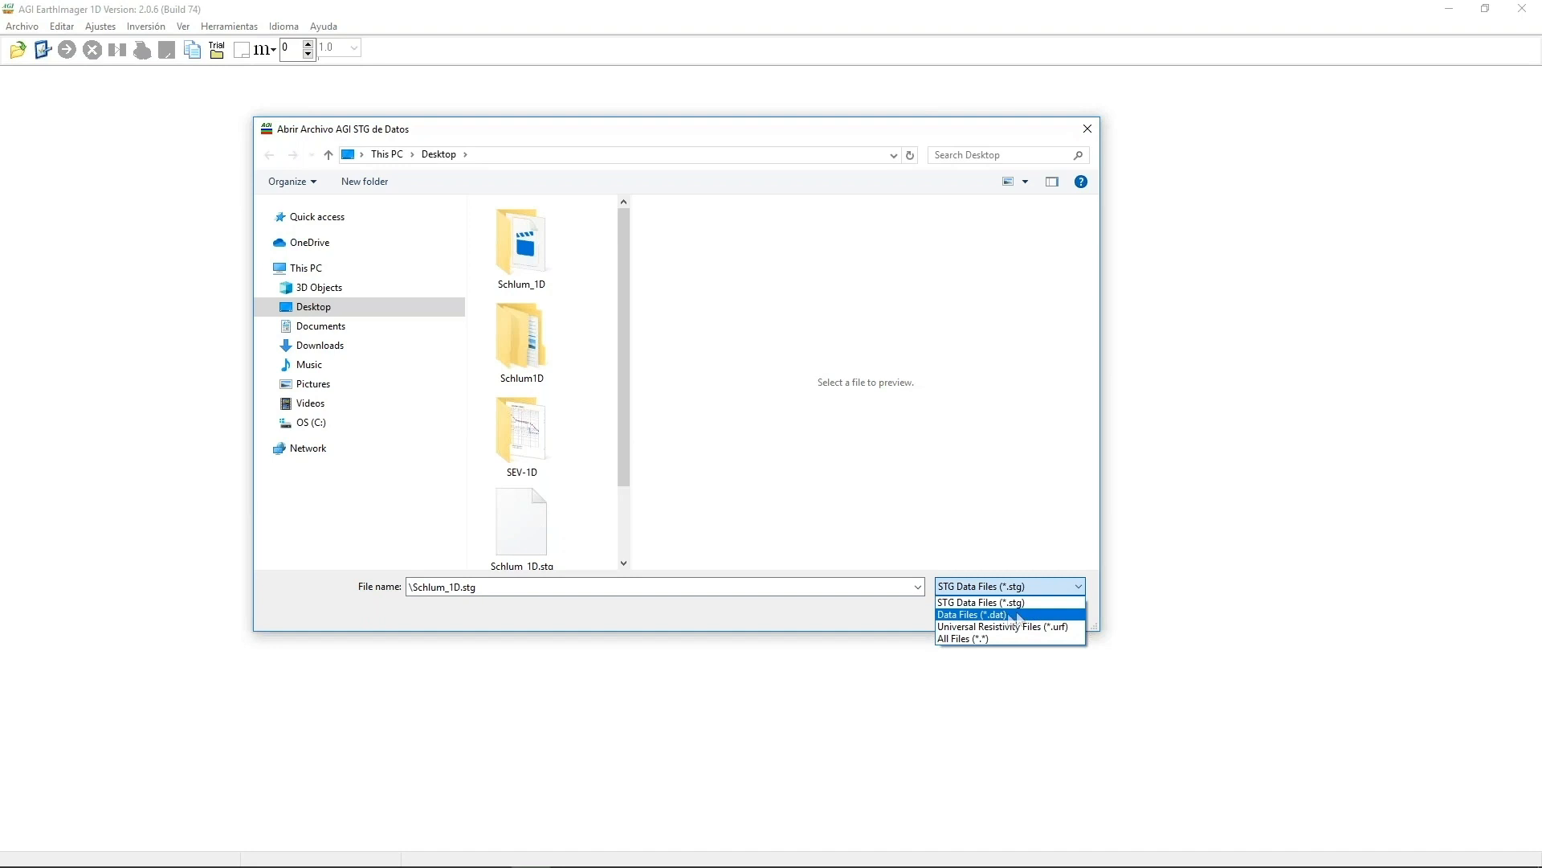
left_click(1034, 674)
left_click(1037, 615)
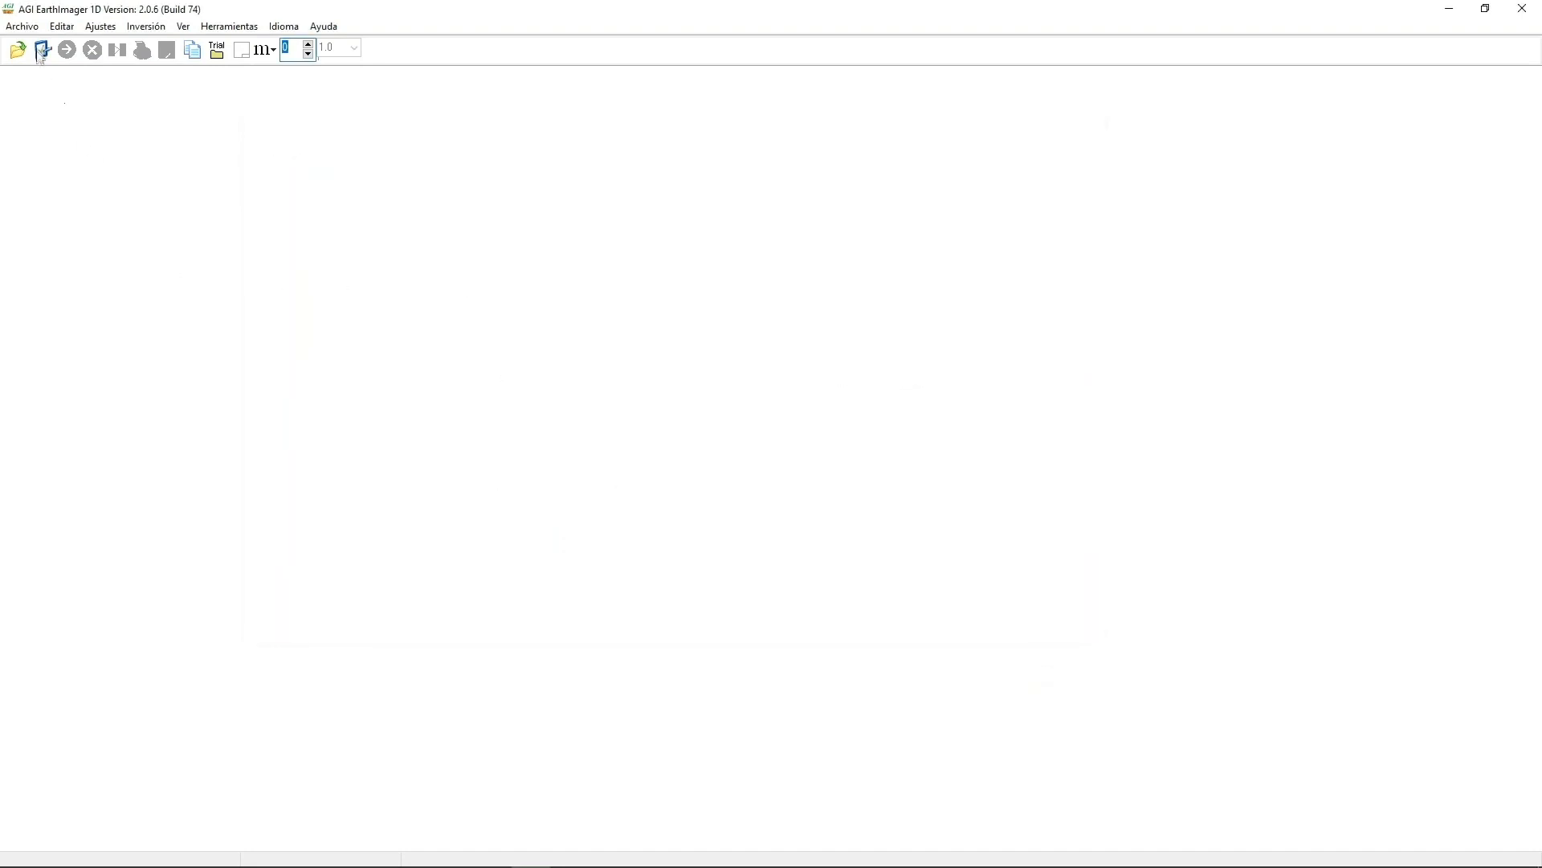
- Load the STG data file Schlum_1D.stg from the Desktop
left_click(23, 27)
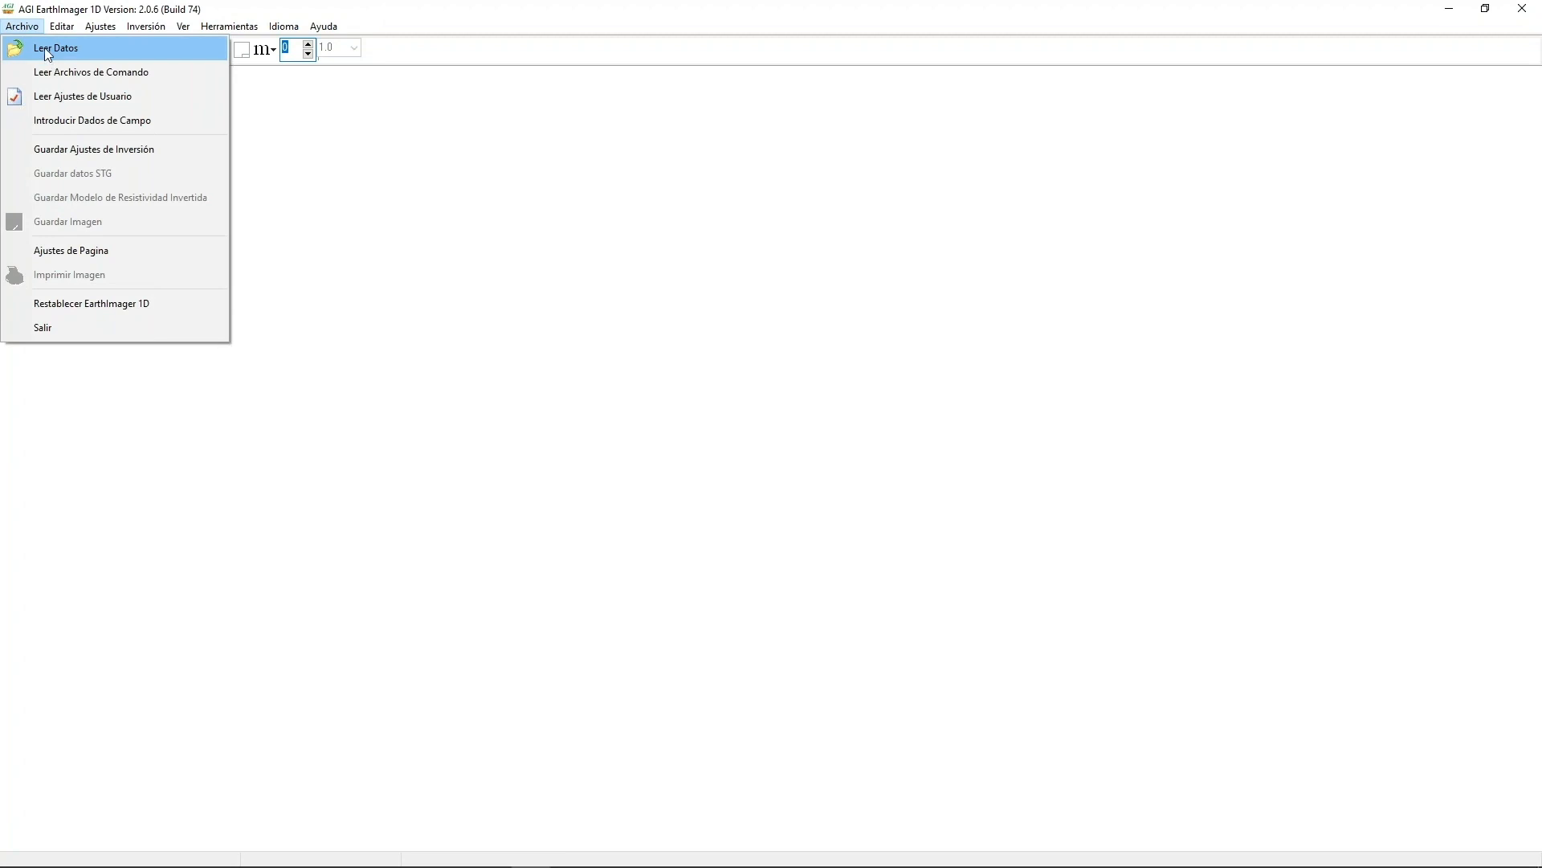
left_click(46, 49)
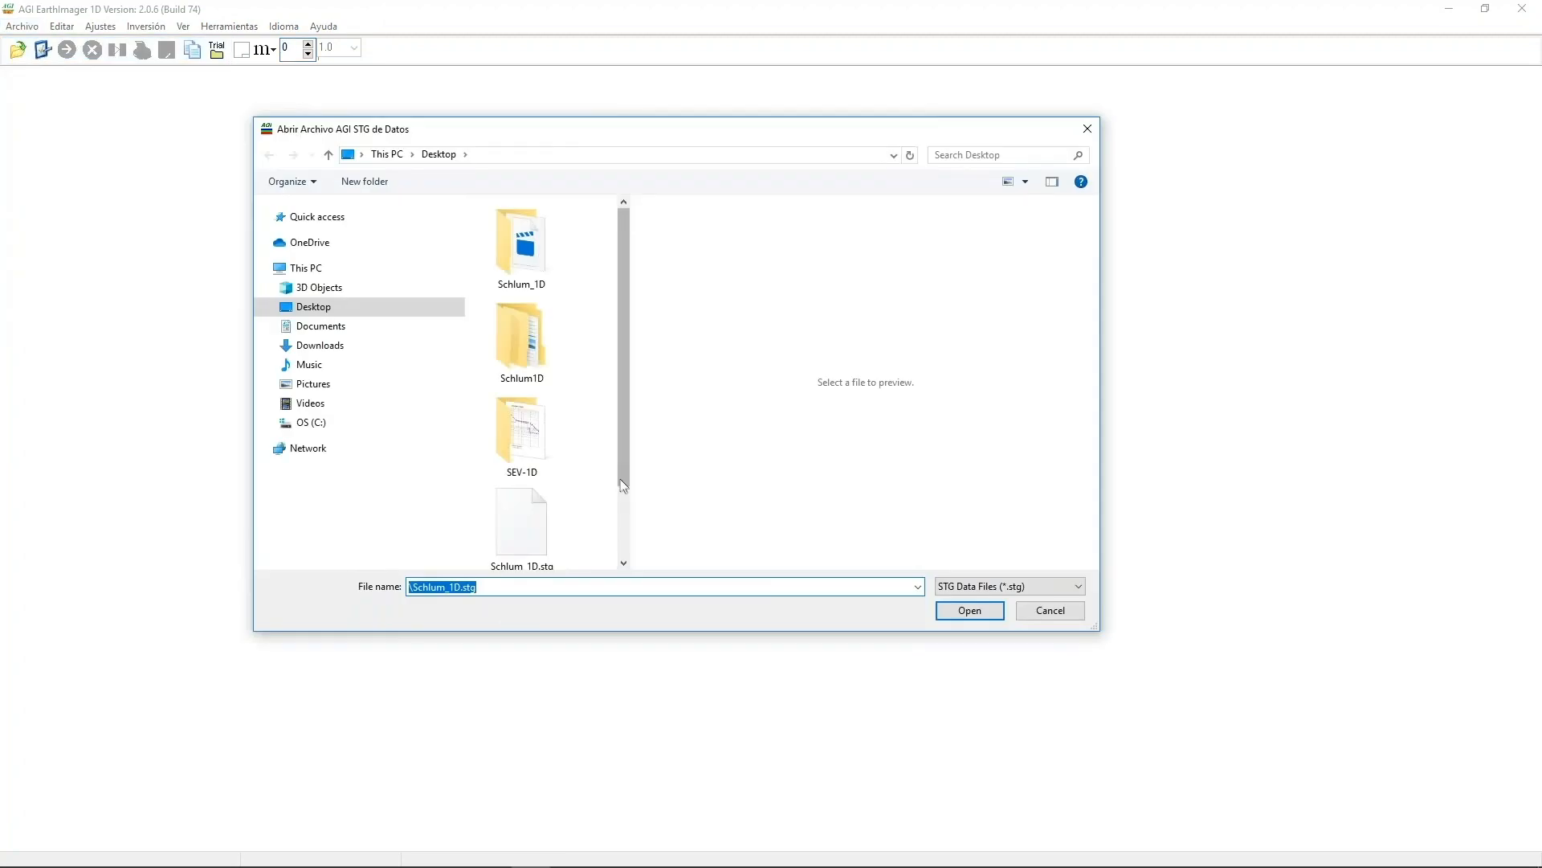
left_click_drag(620, 467, 631, 546)
left_click(555, 454)
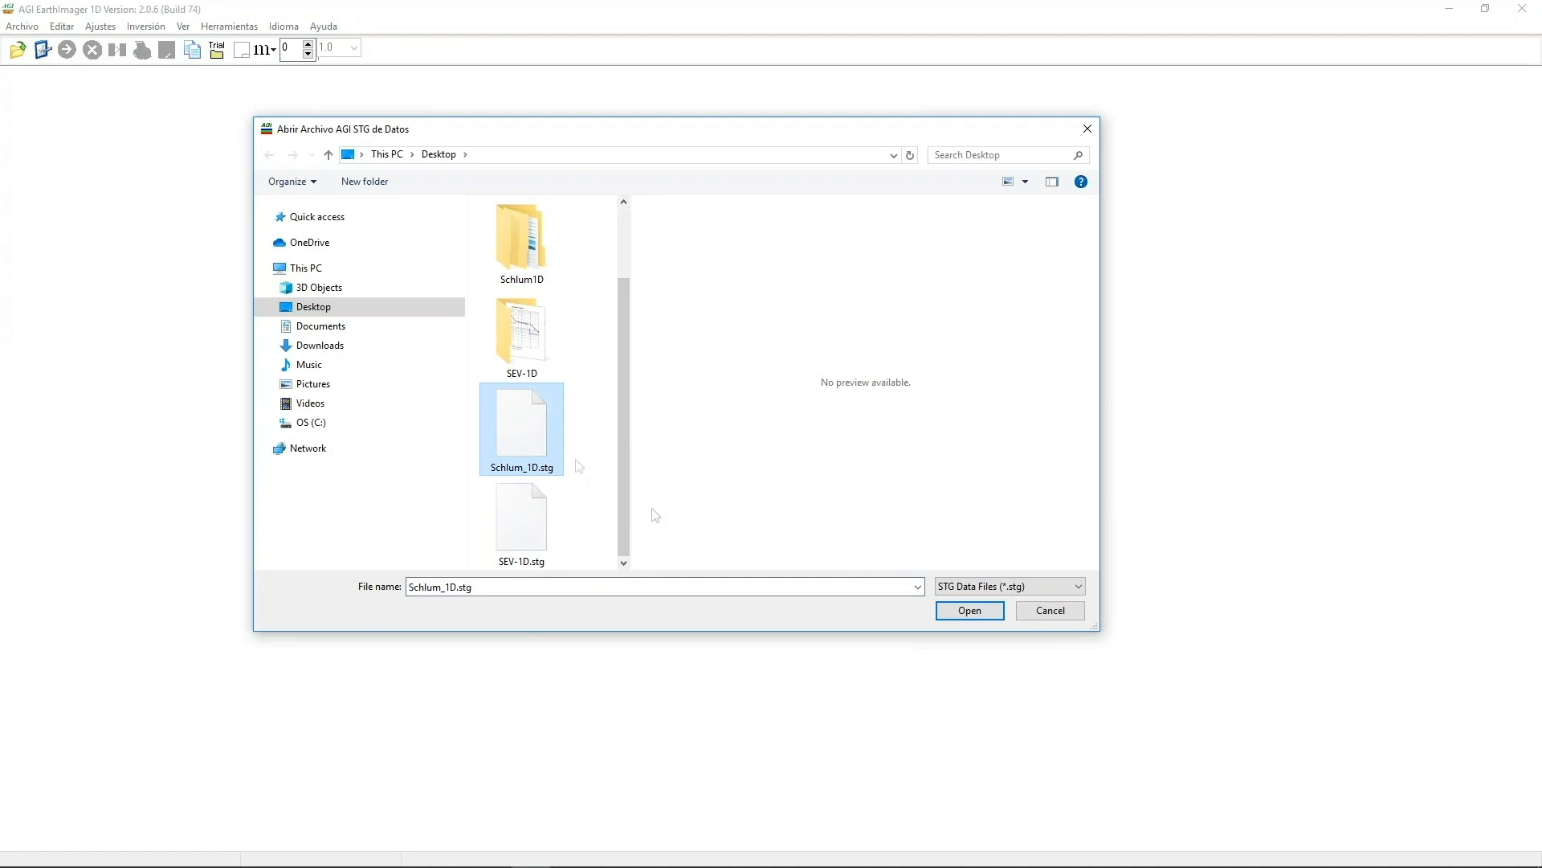
left_click(958, 614)
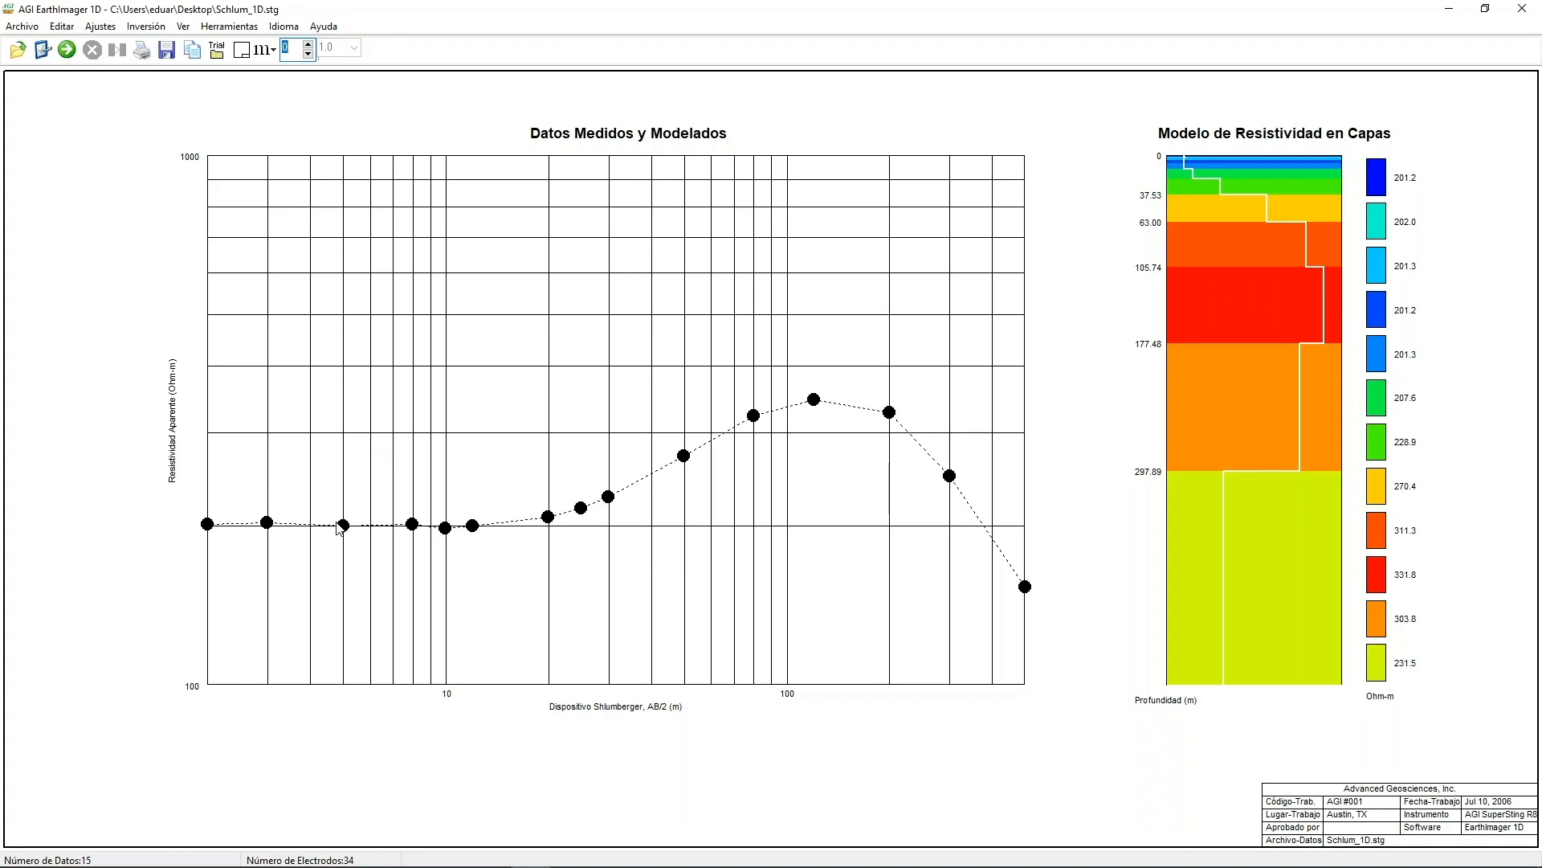
- Switch the initial model and inversion settings to the Default preset and run the inversion
left_click(43, 51)
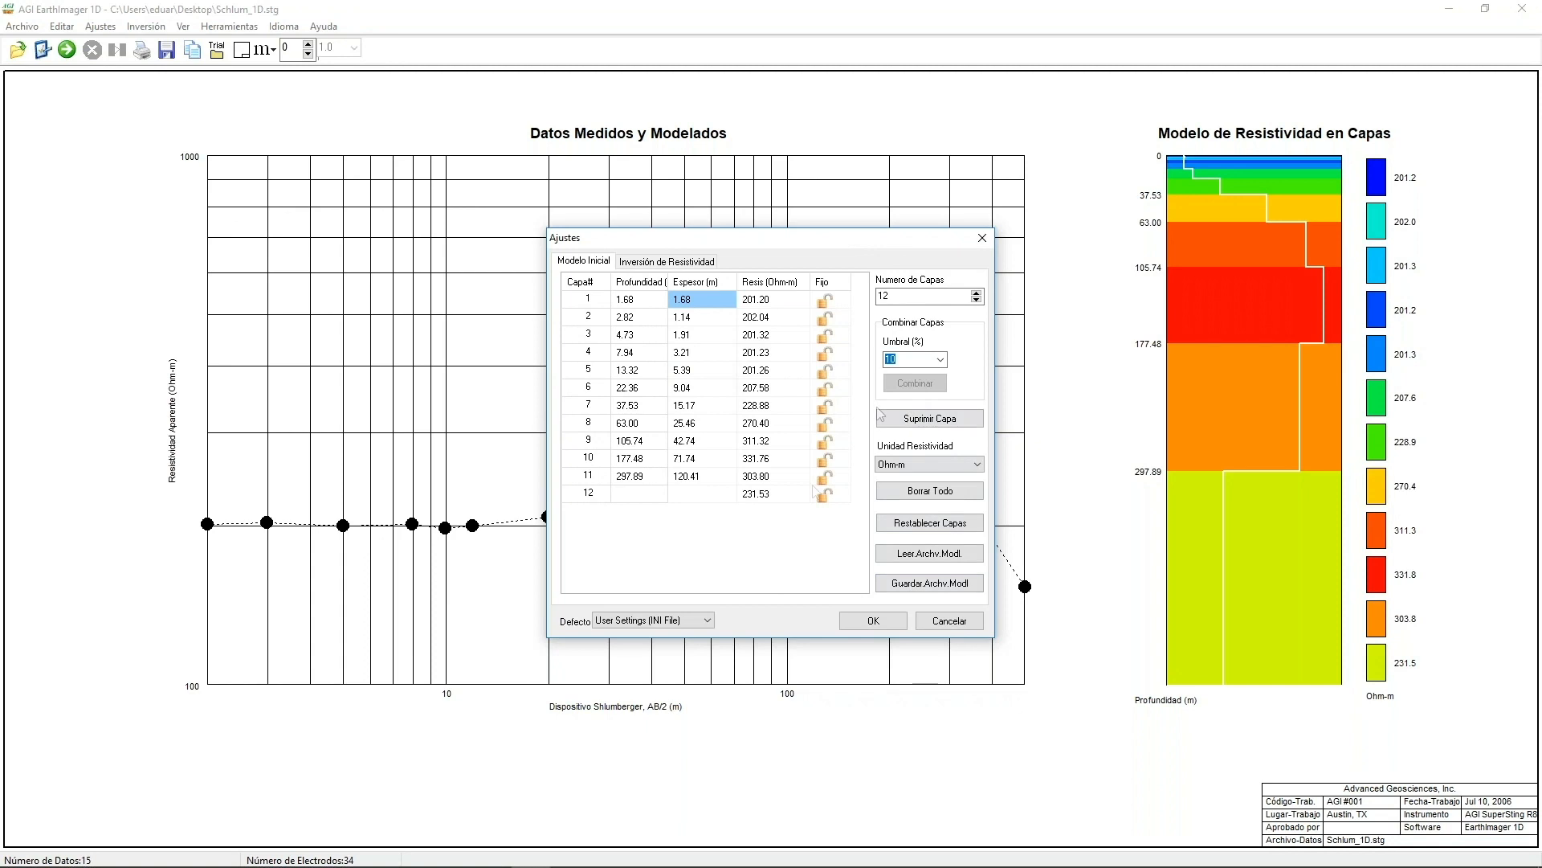
left_click(704, 622)
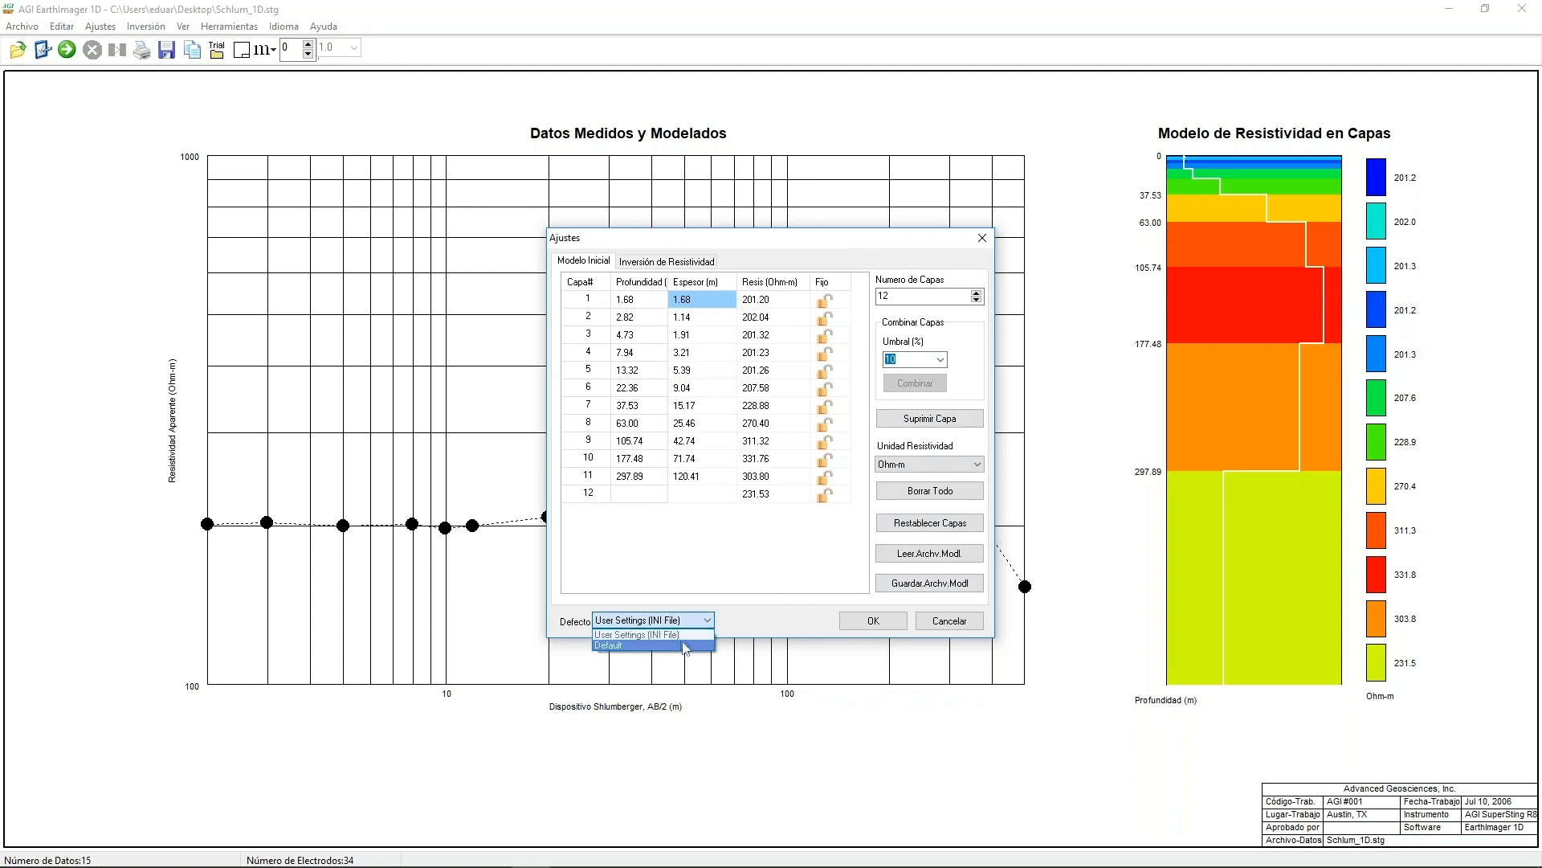
left_click(684, 647)
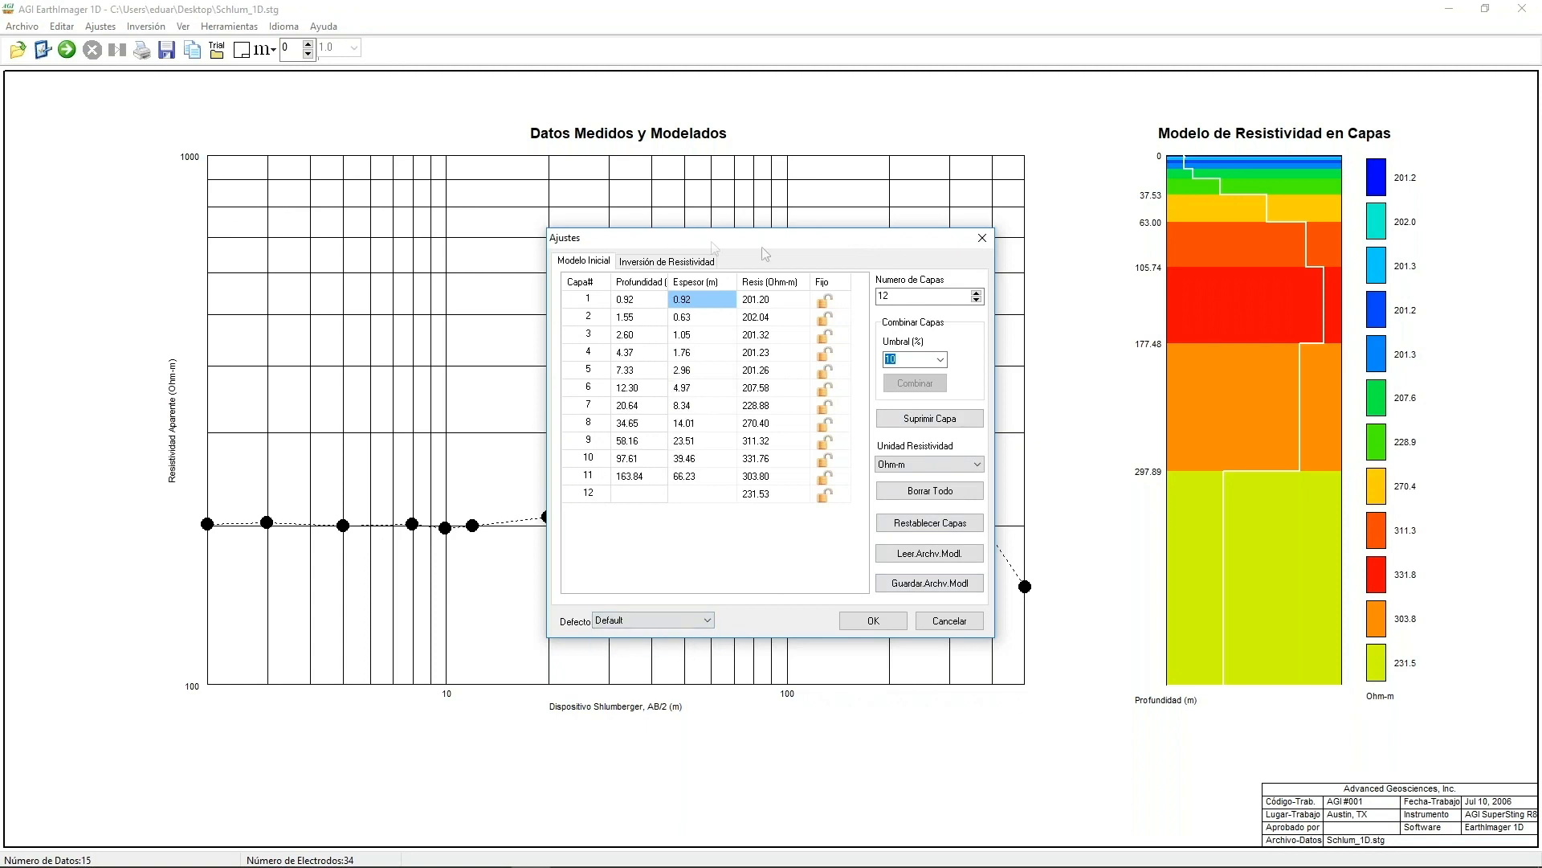
left_click_drag(791, 238, 360, 120)
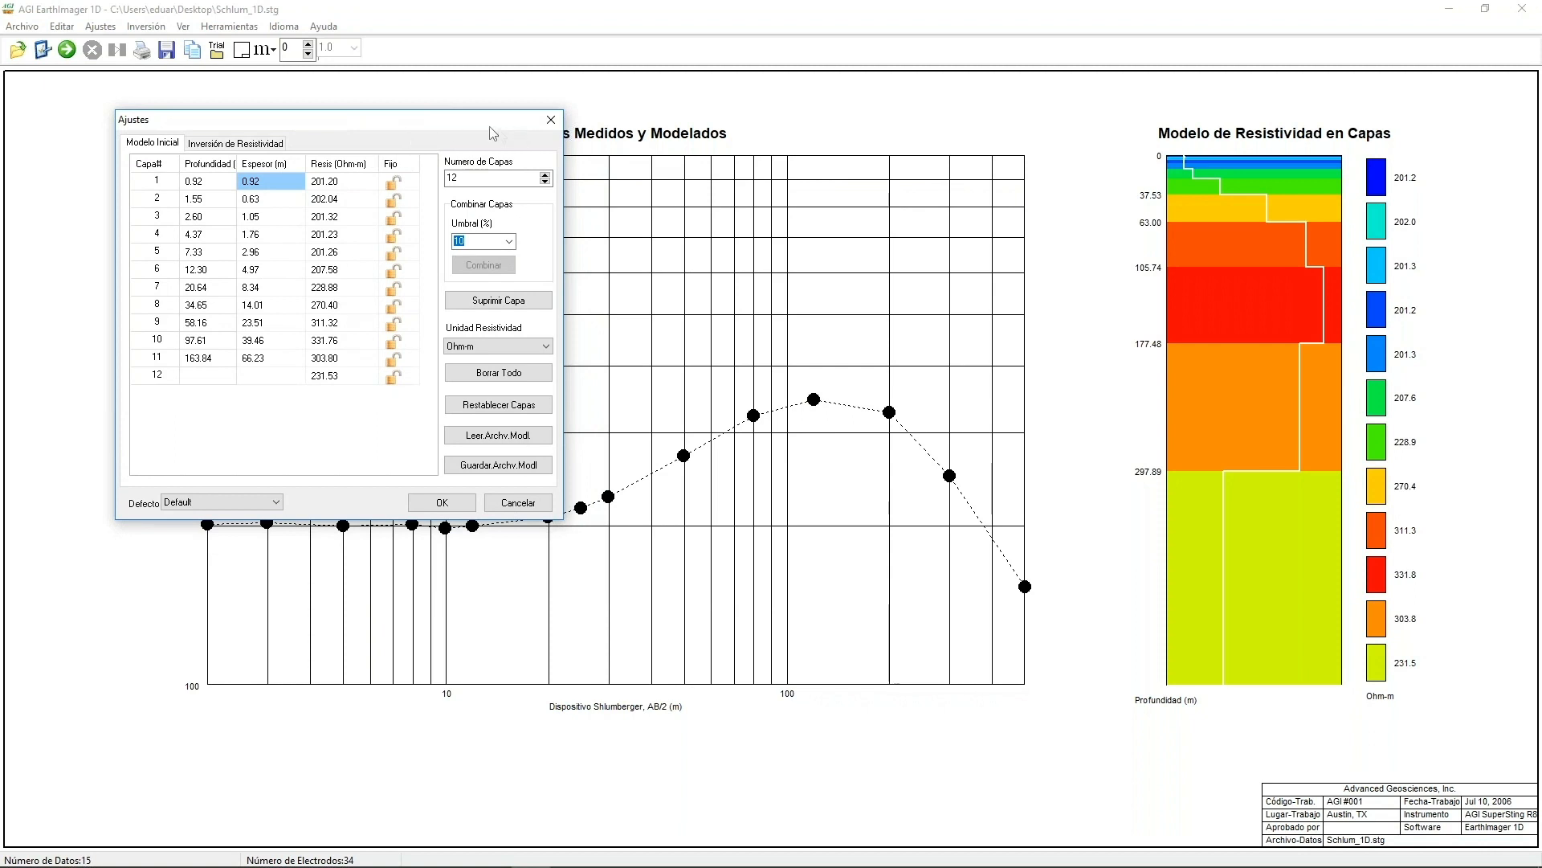
left_click_drag(490, 126, 1035, 135)
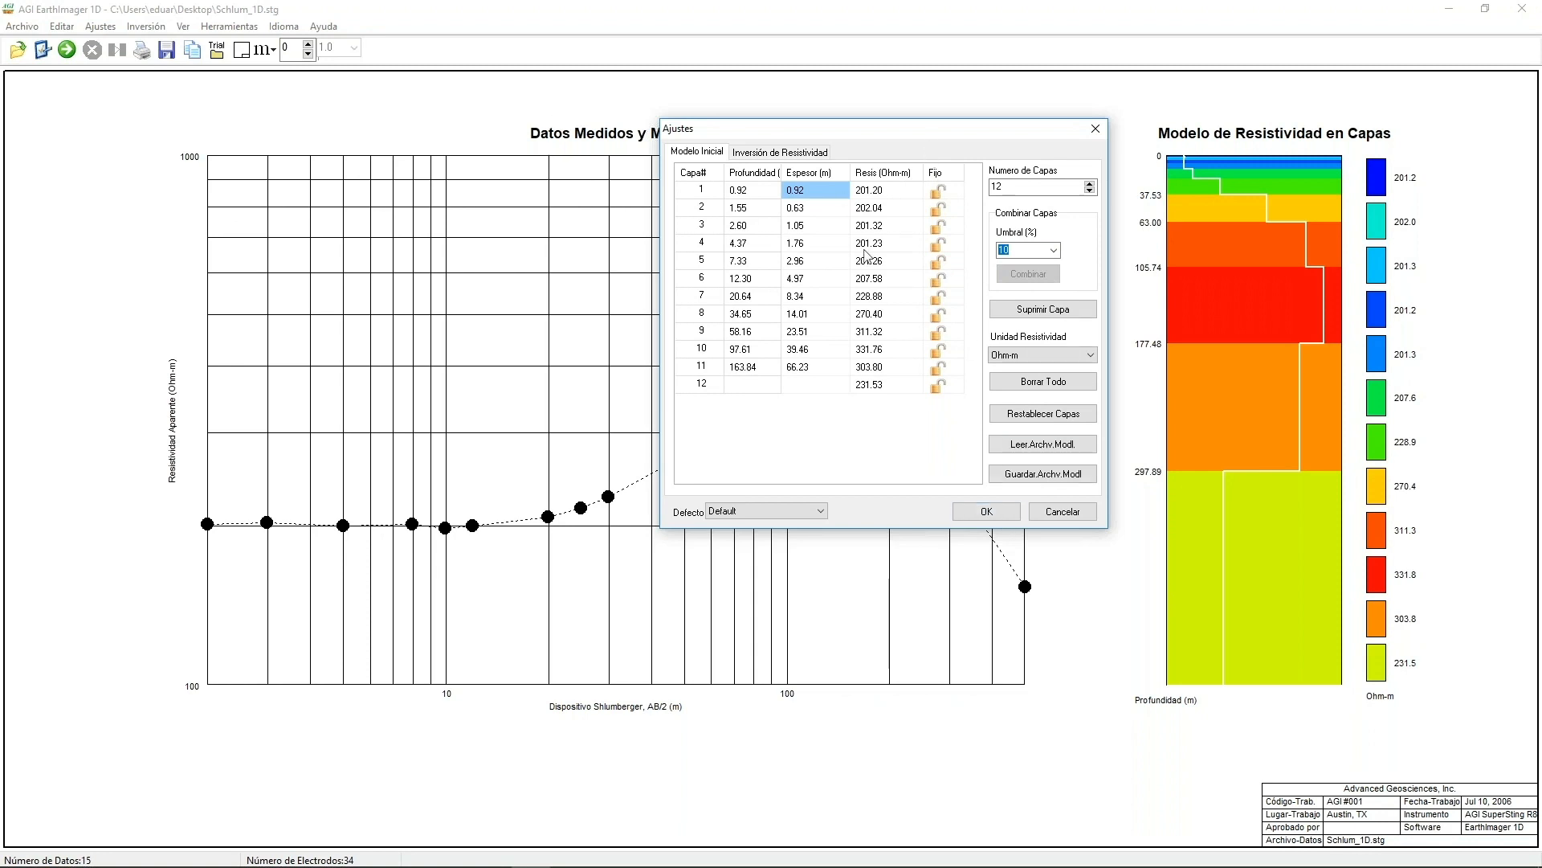
left_click(982, 512)
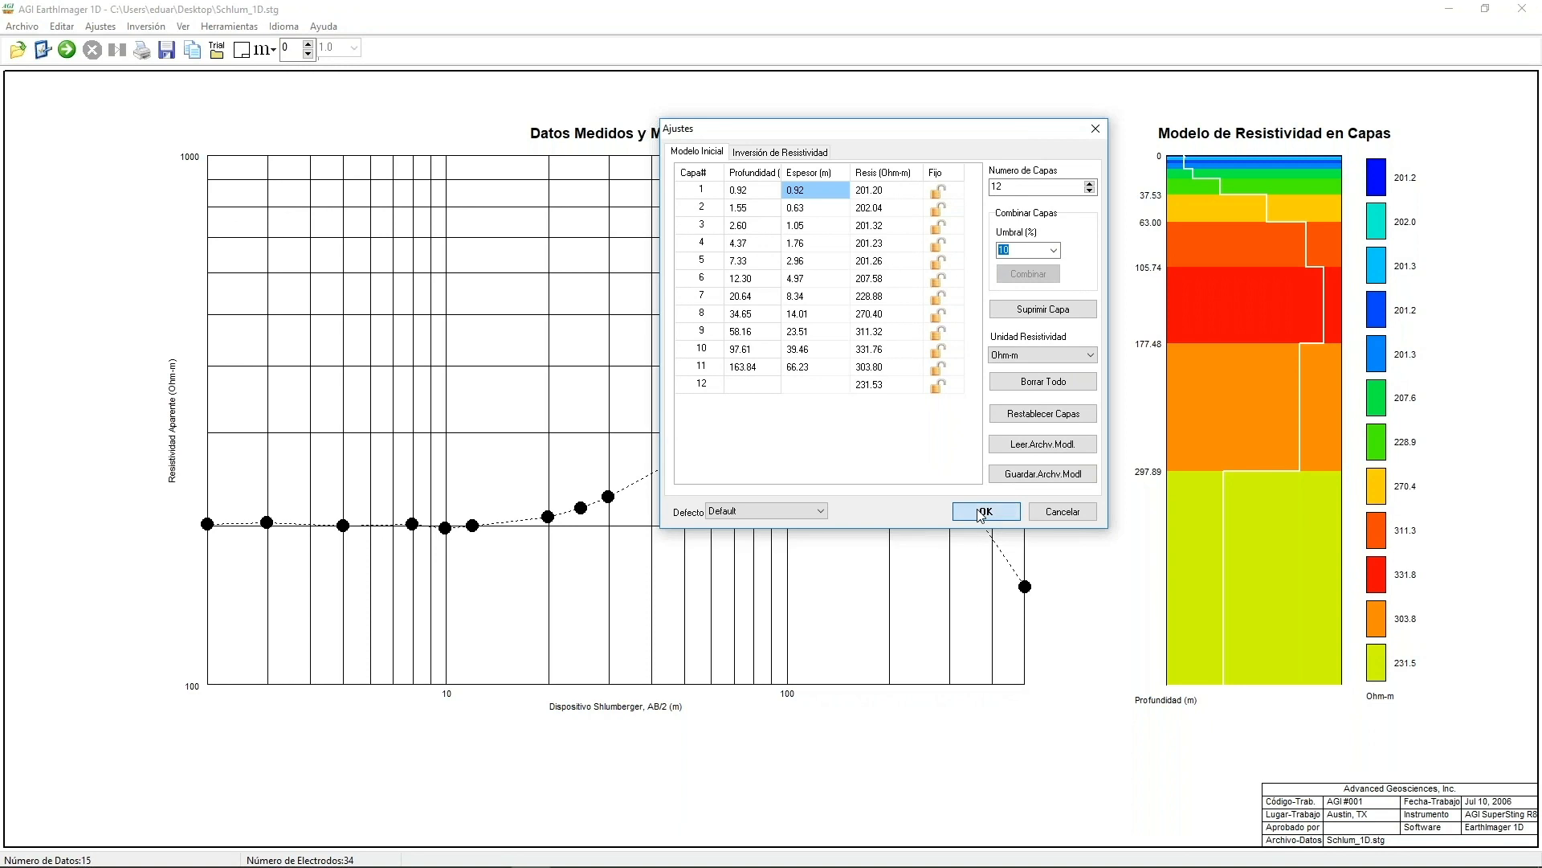
left_click(68, 51)
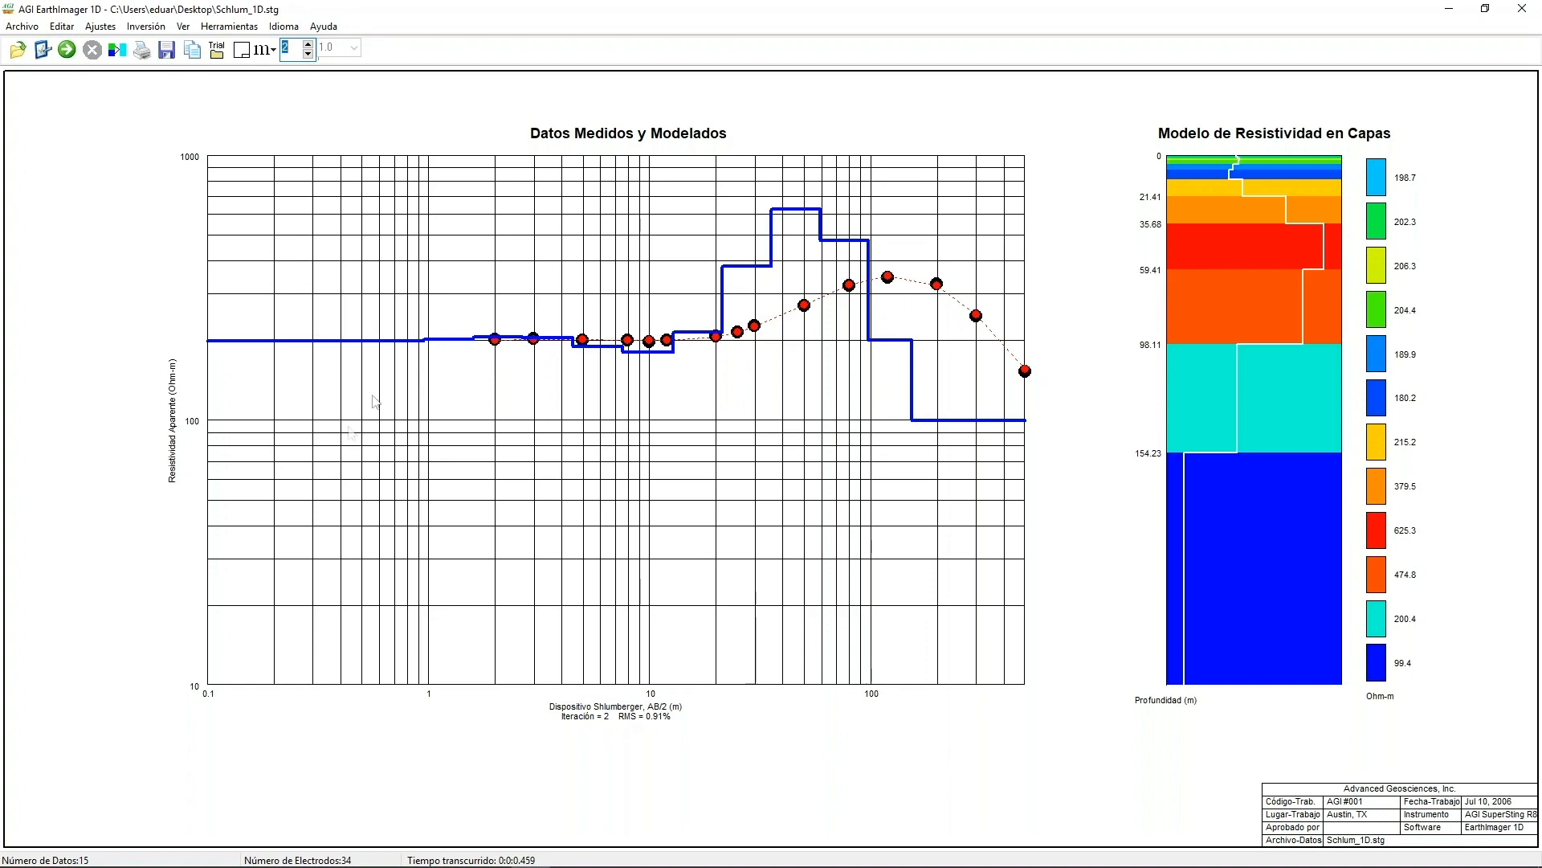
- Reload the data file Schlum_1D.stg from the Desktop and run the inversion on it again
left_click(22, 26)
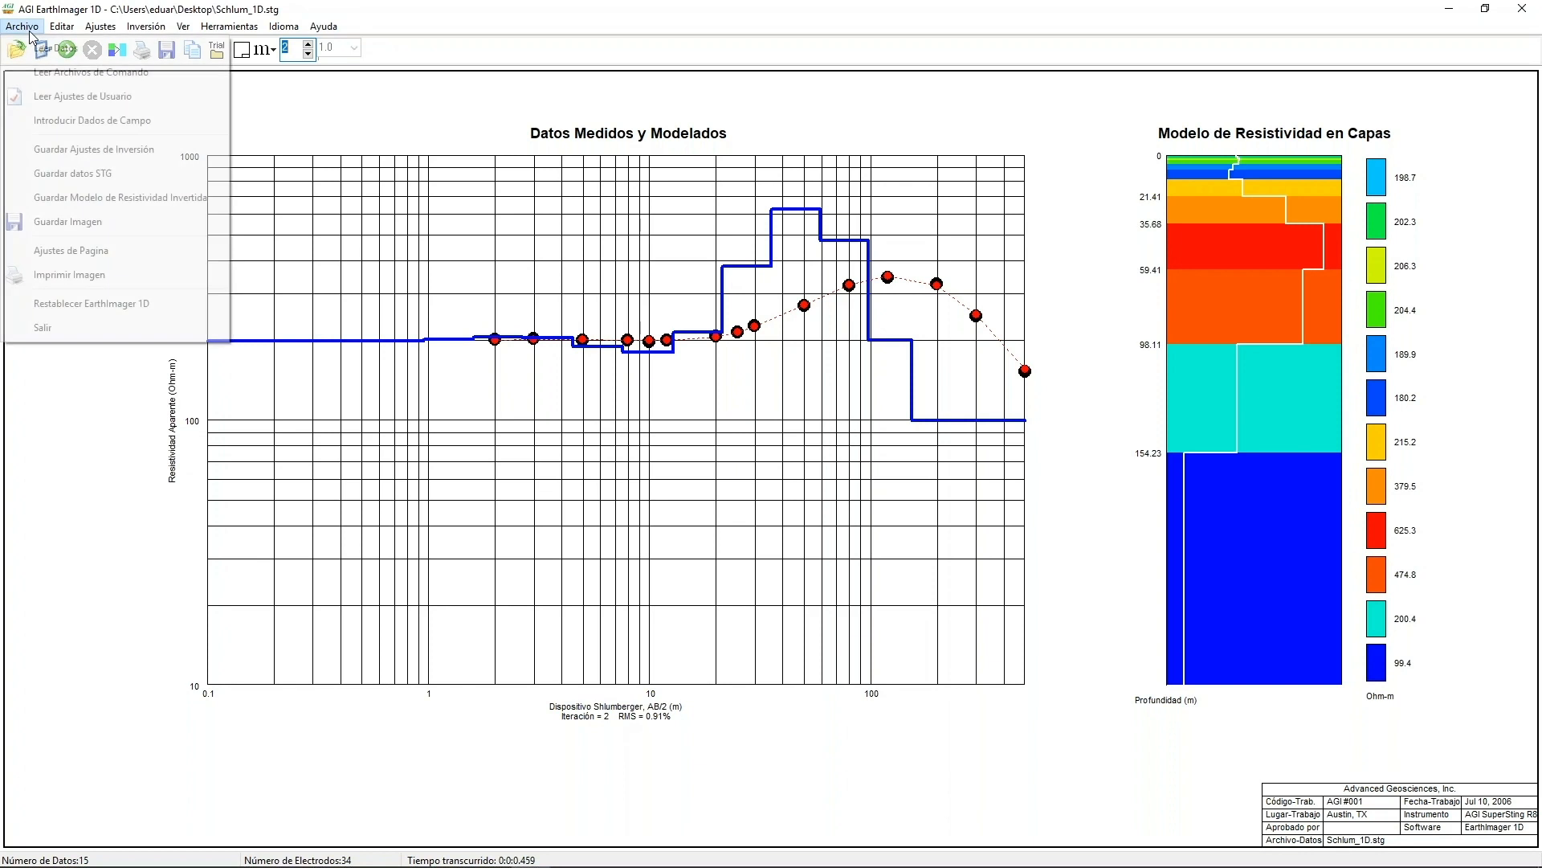
left_click(42, 52)
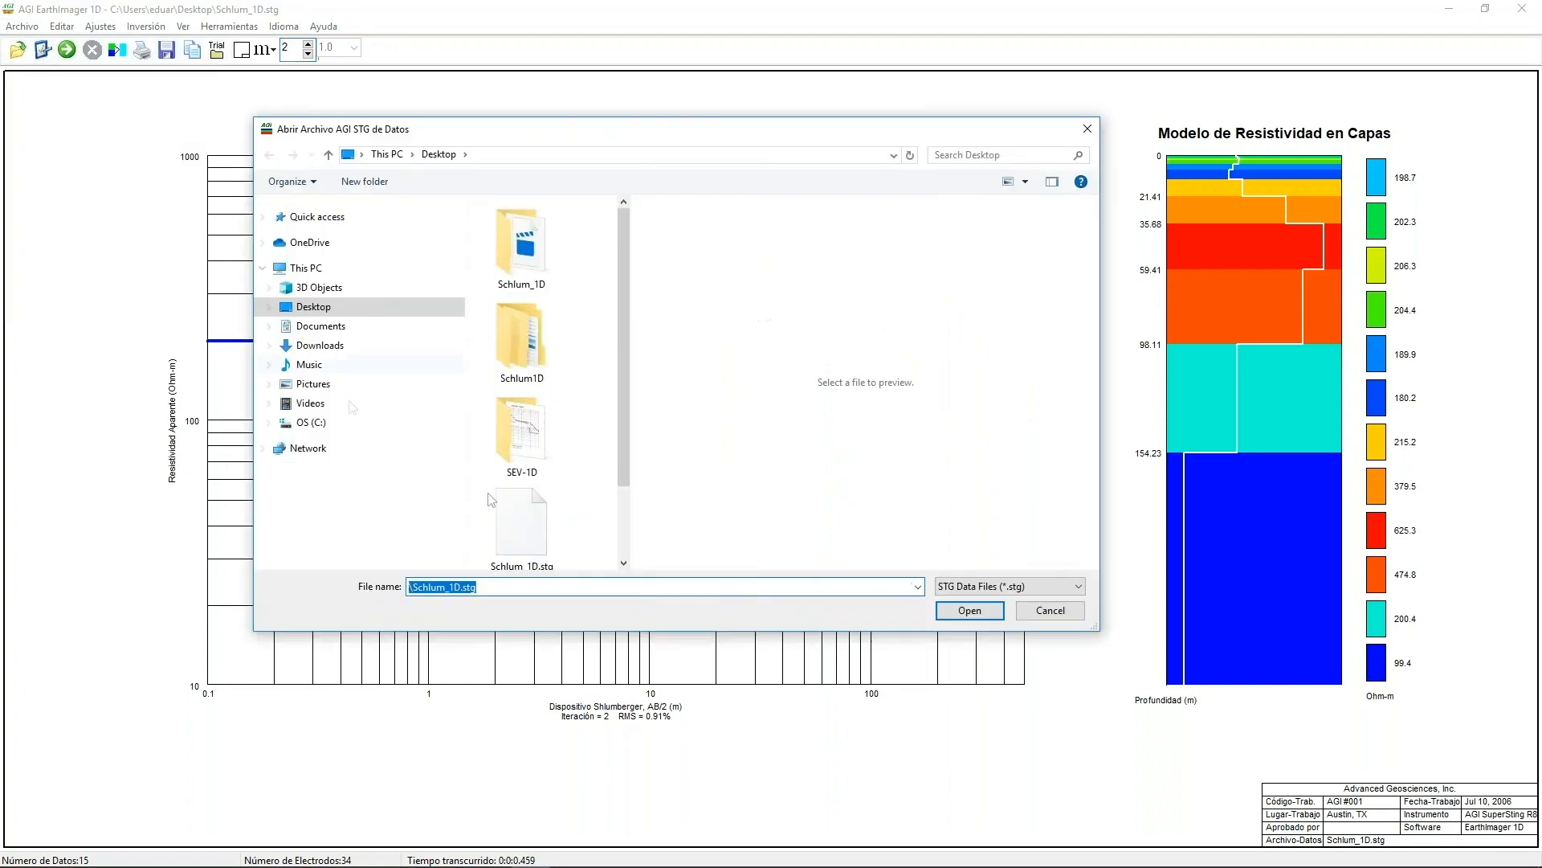
scroll(624, 464, "down", 1)
left_click(522, 474)
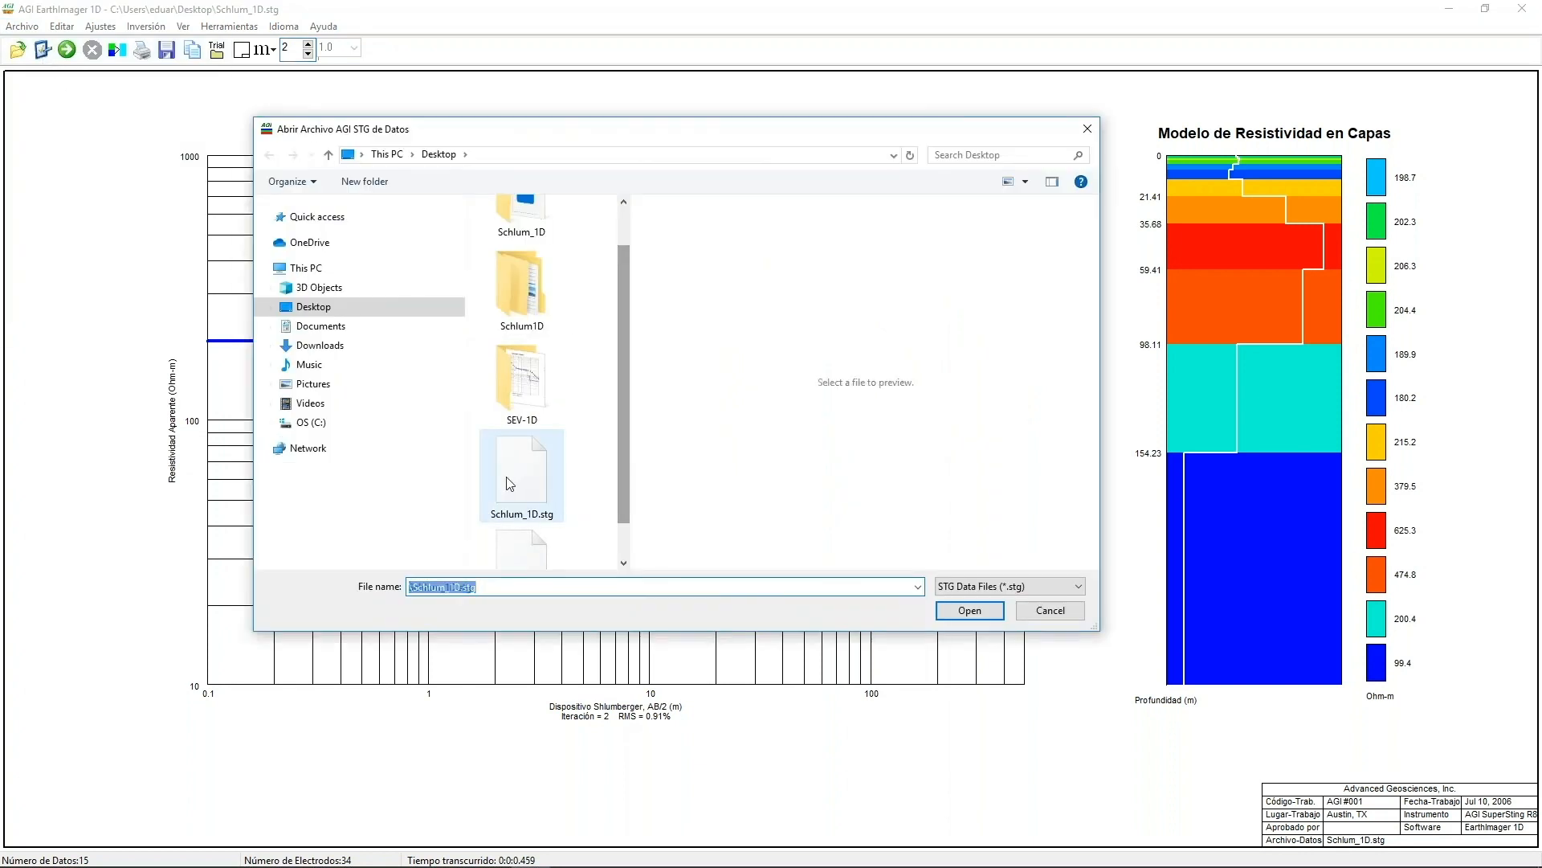
left_click(966, 610)
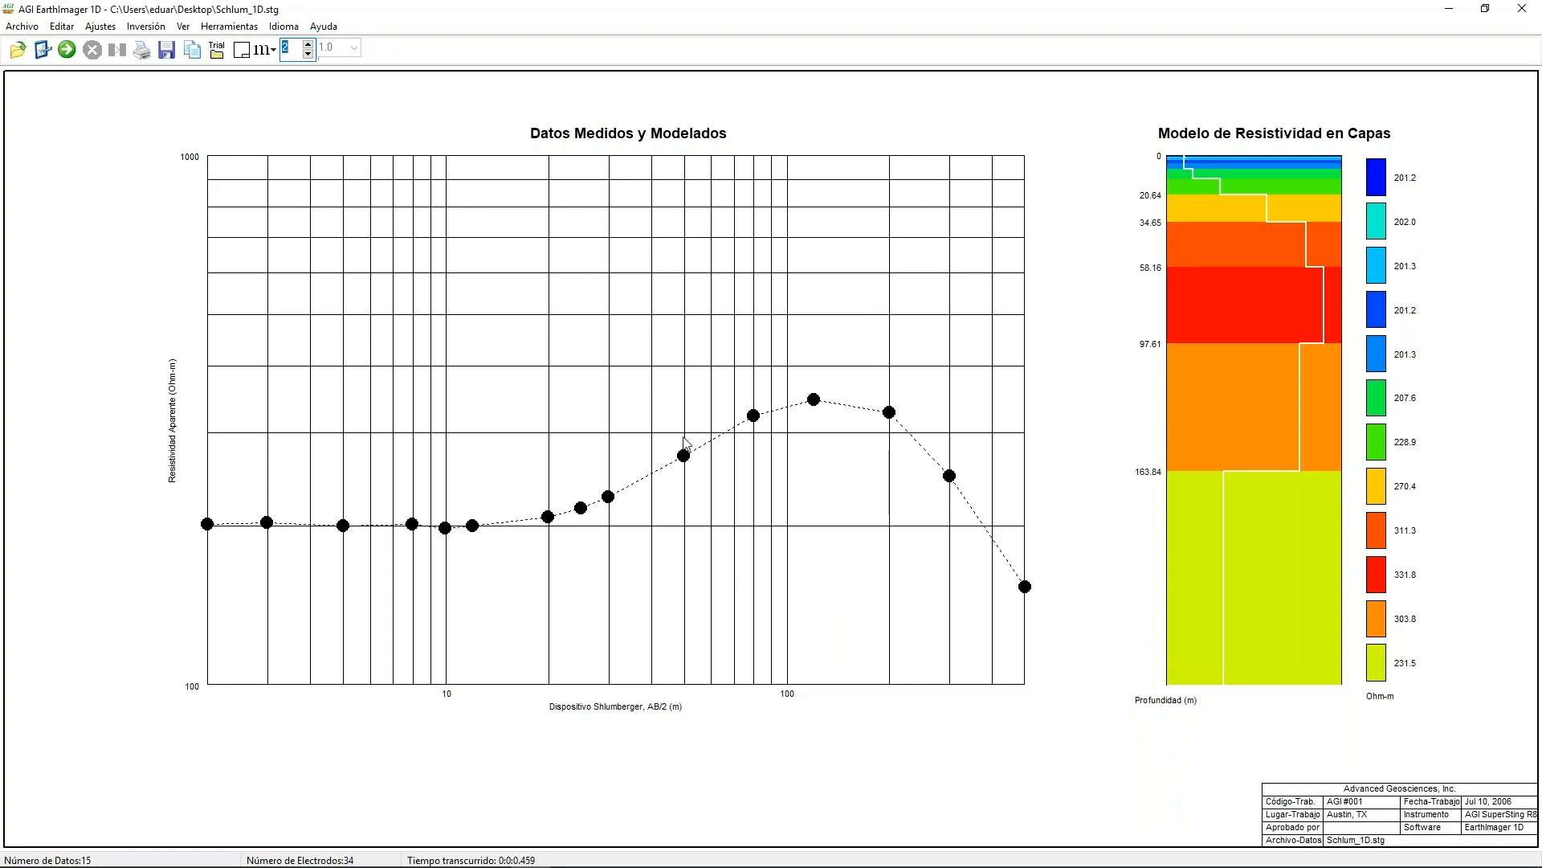
left_click(67, 50)
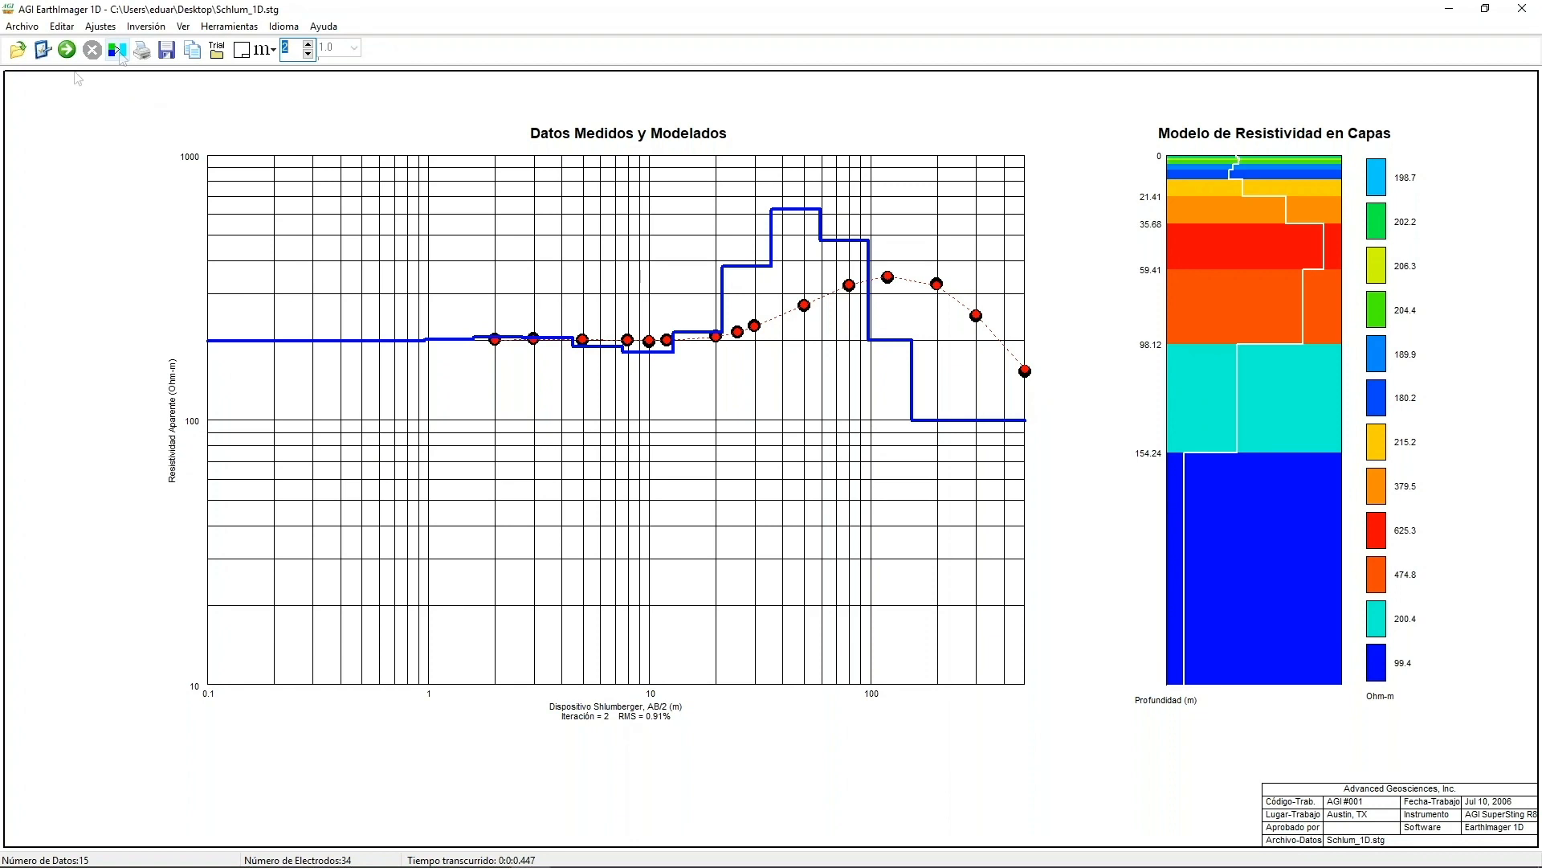
left_click(41, 53)
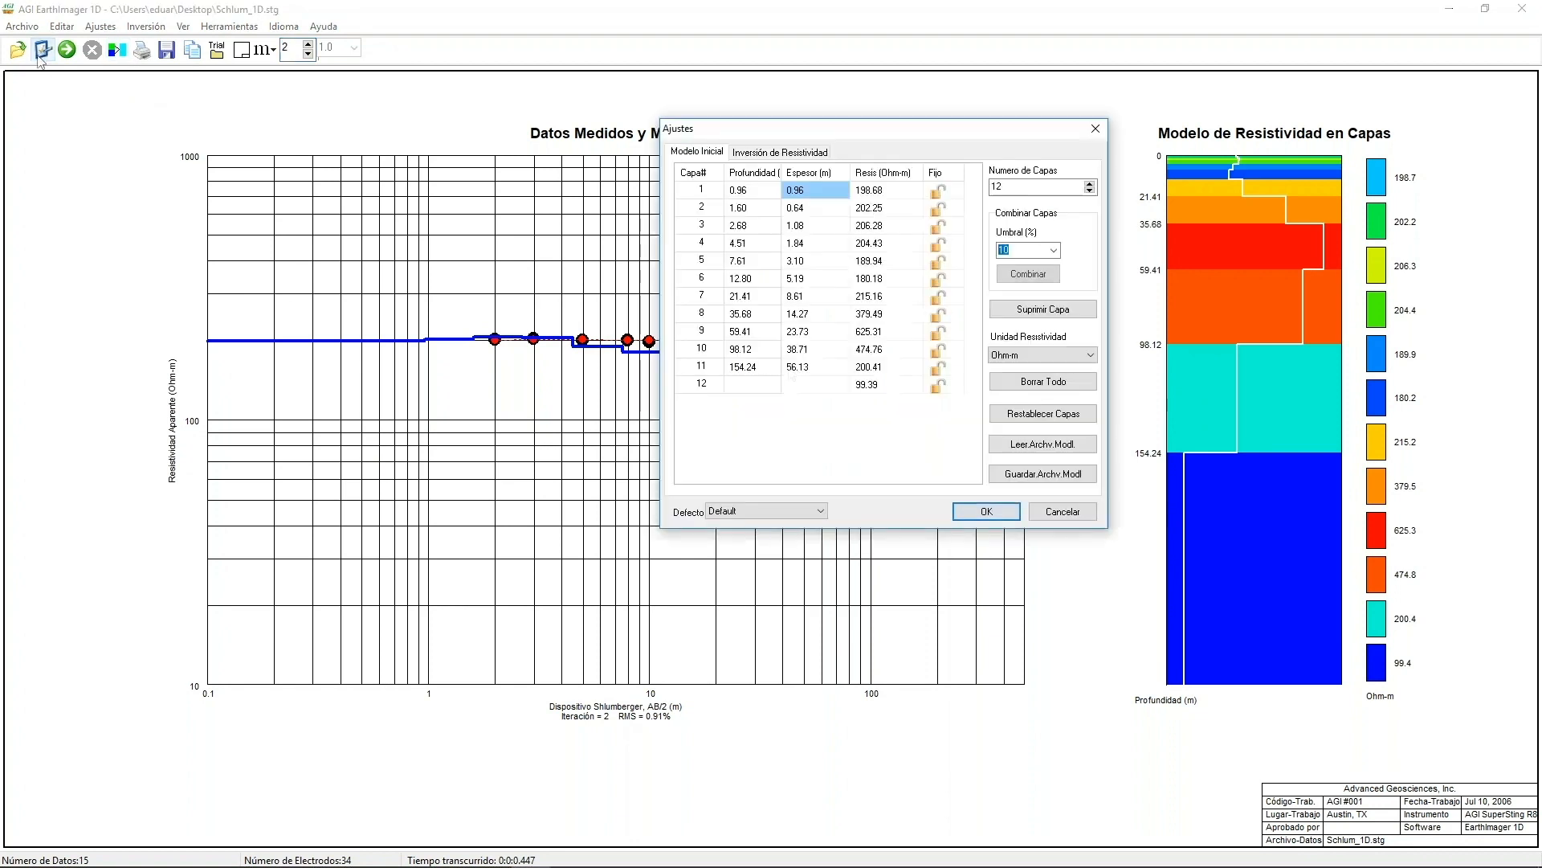
left_click(1054, 250)
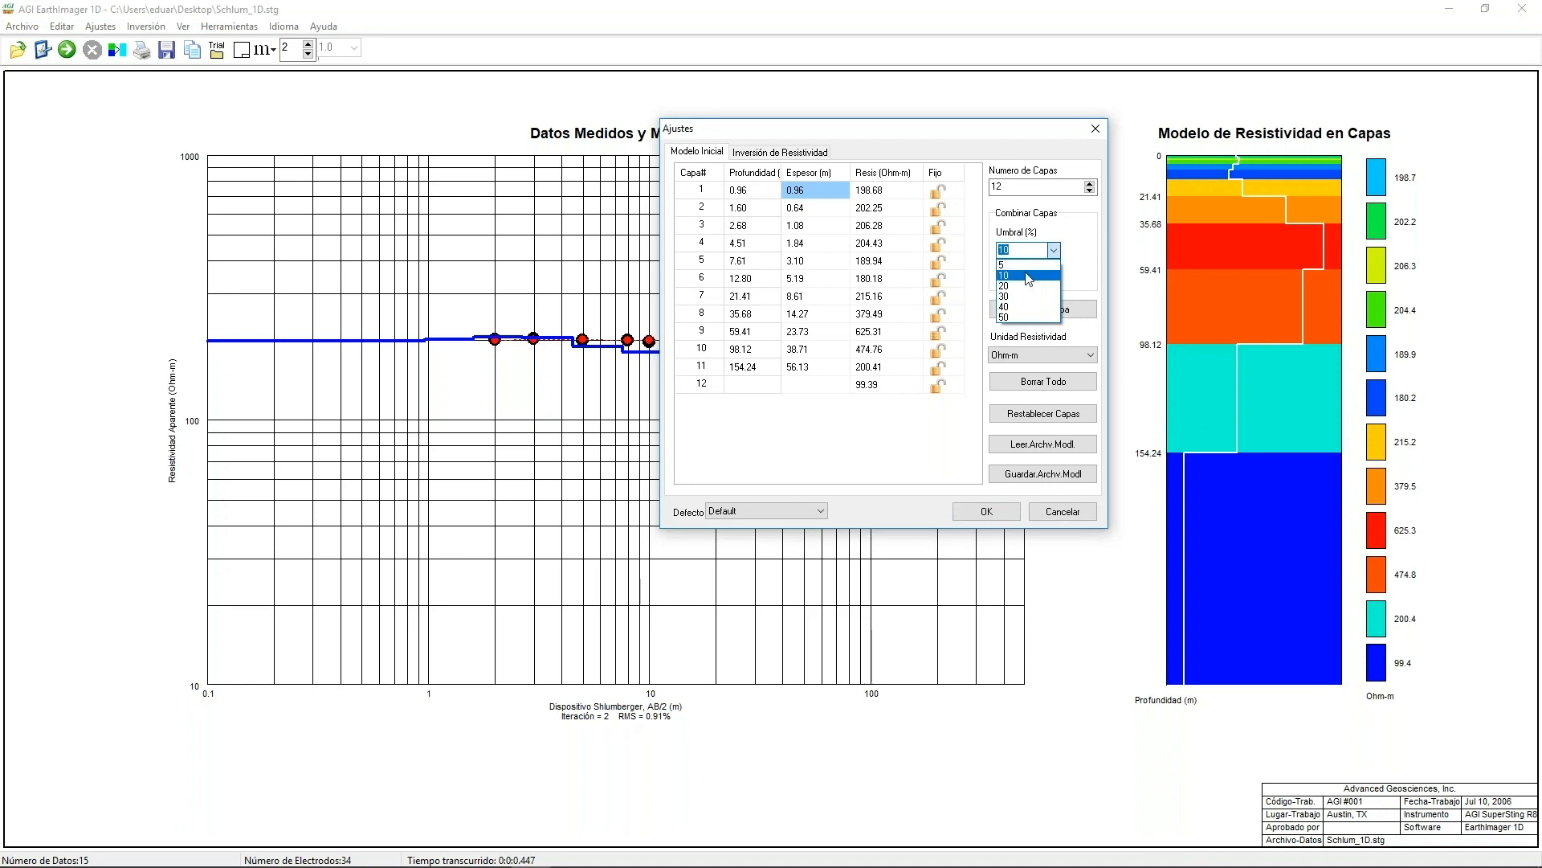
left_click(1029, 279)
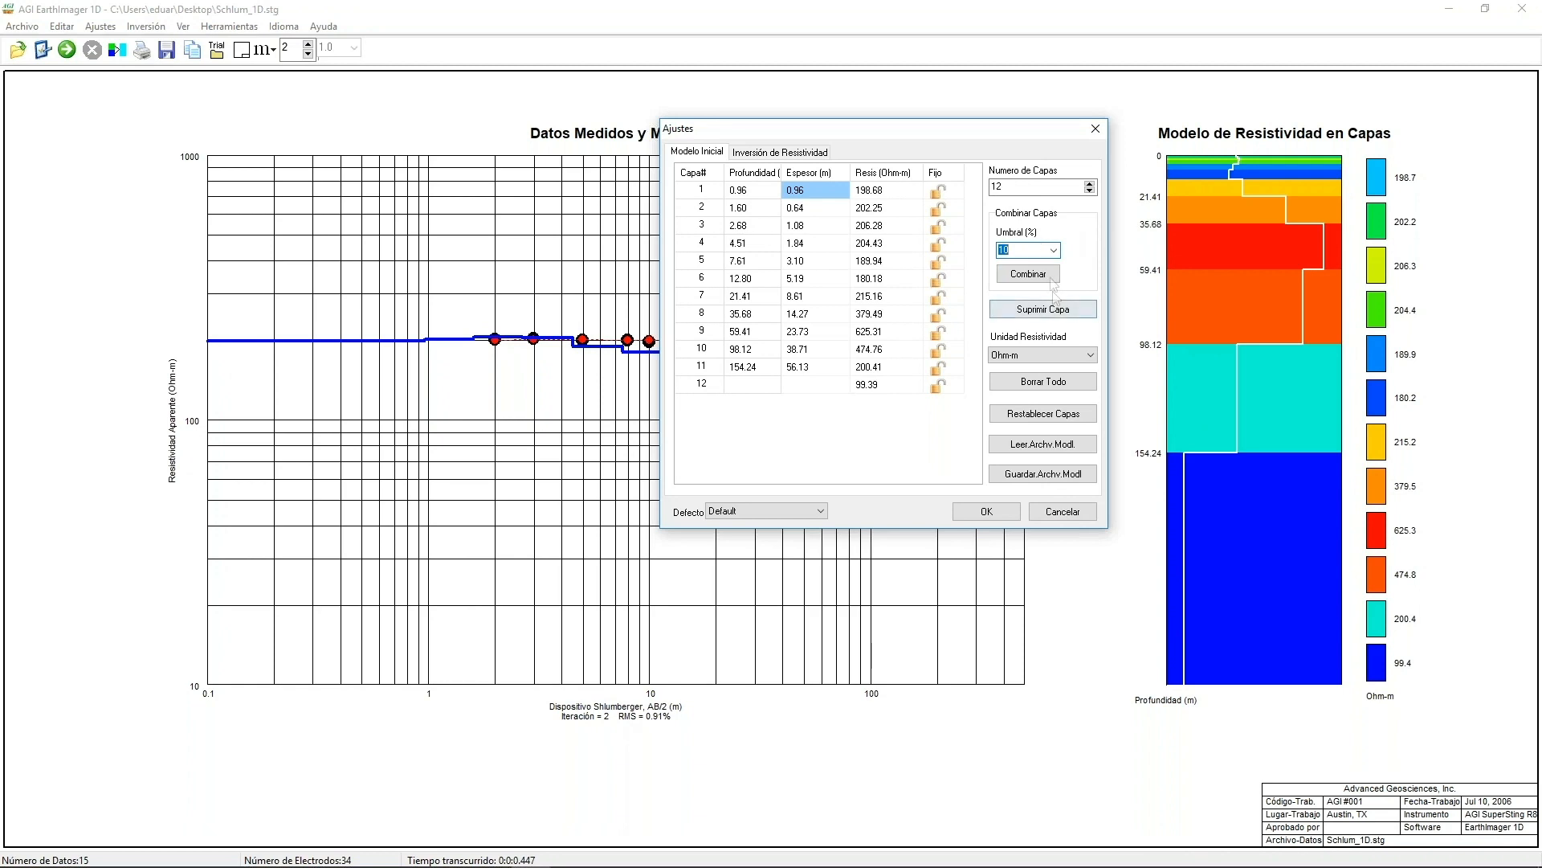
left_click(1063, 511)
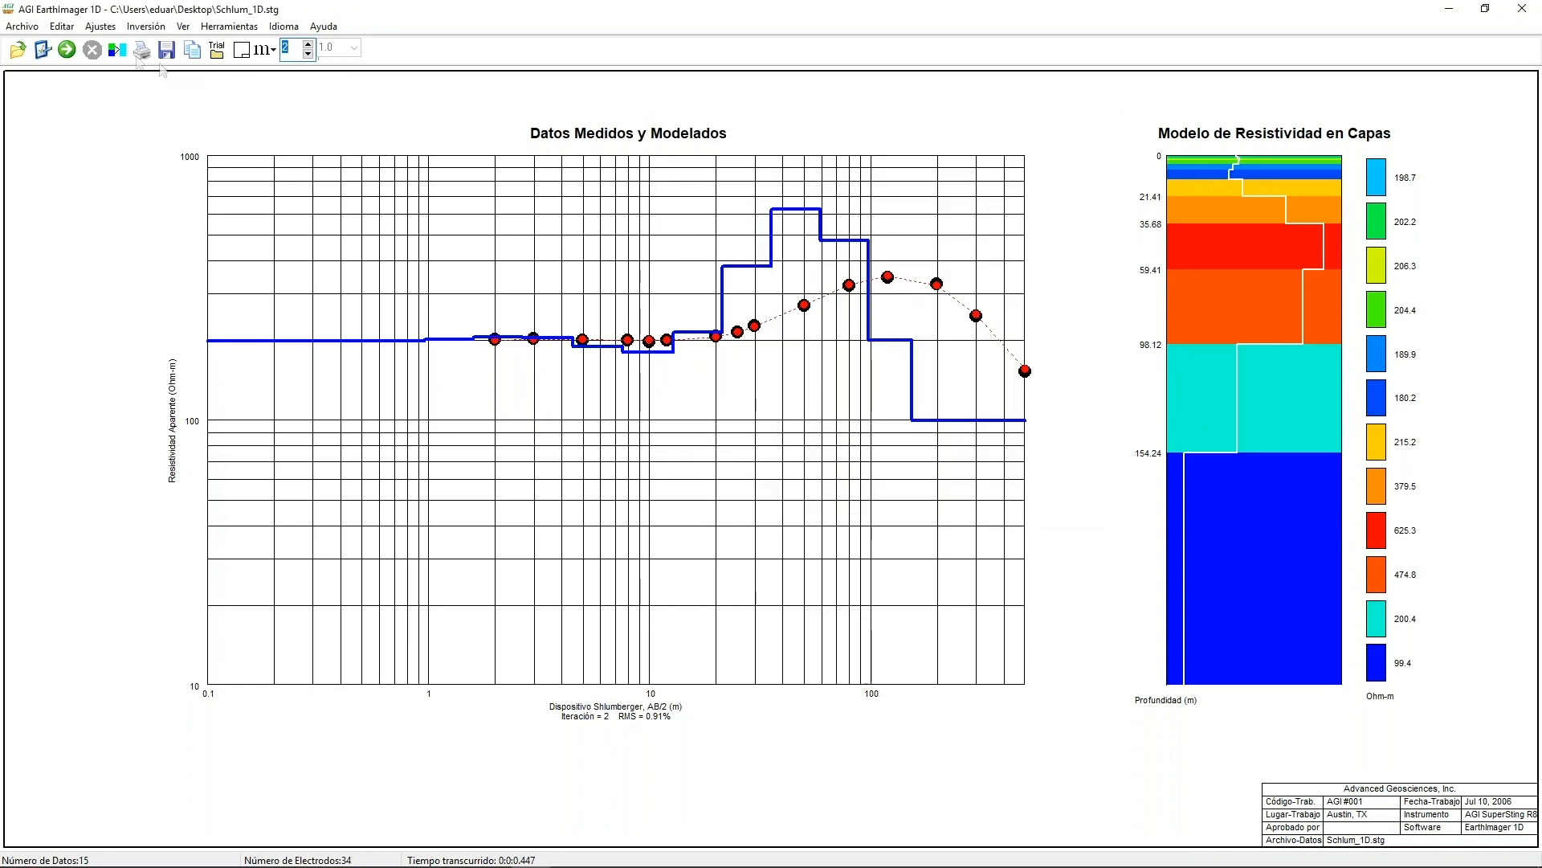
- Combine the similar layers of the inverted resistivity model and rerun the inversion with the simplified model
left_click(126, 53)
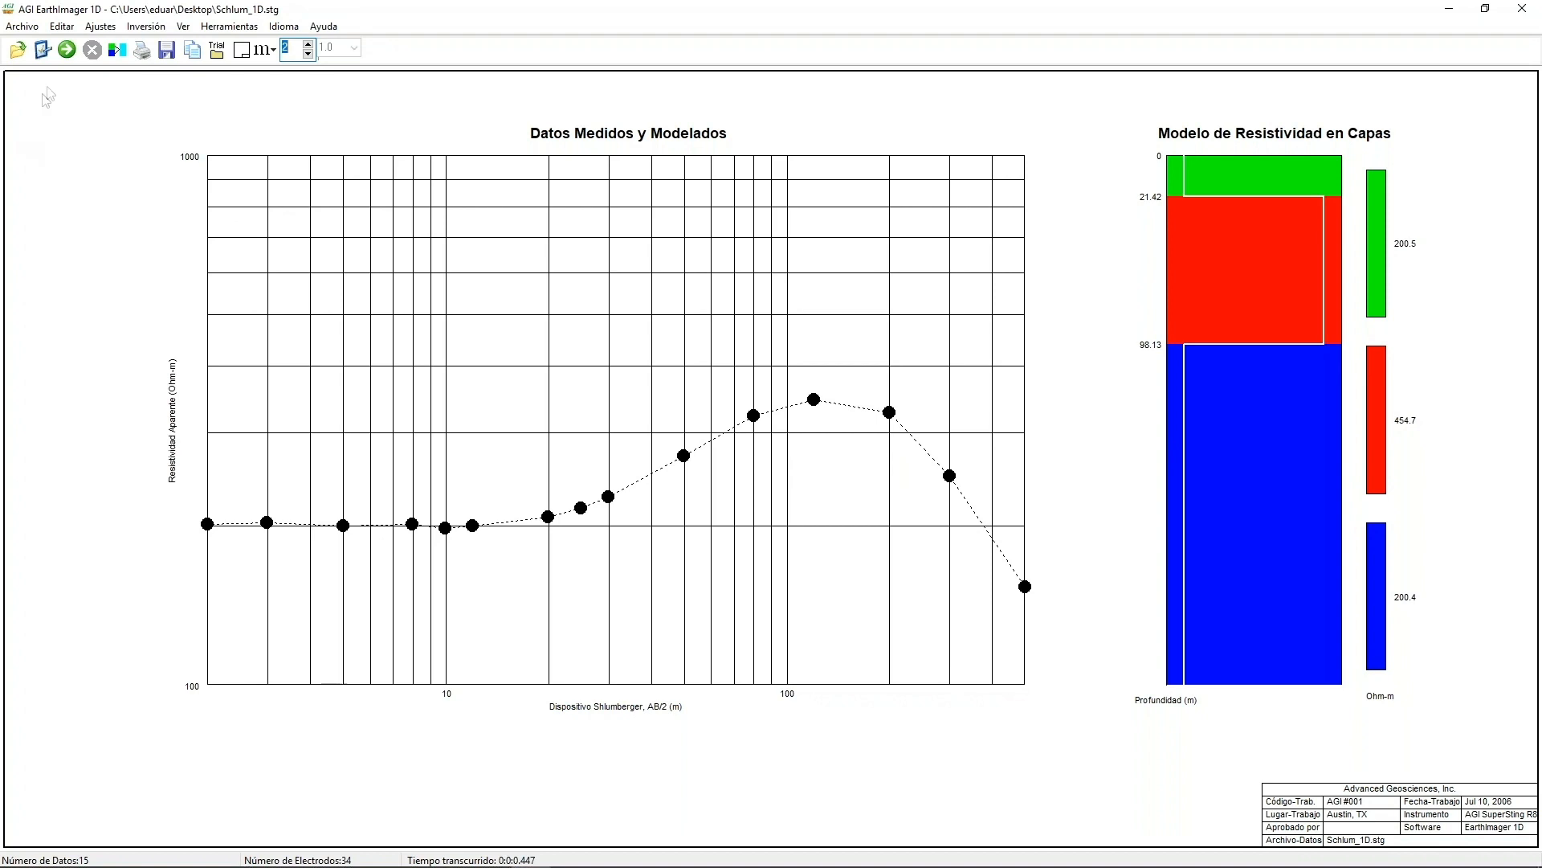
left_click(66, 49)
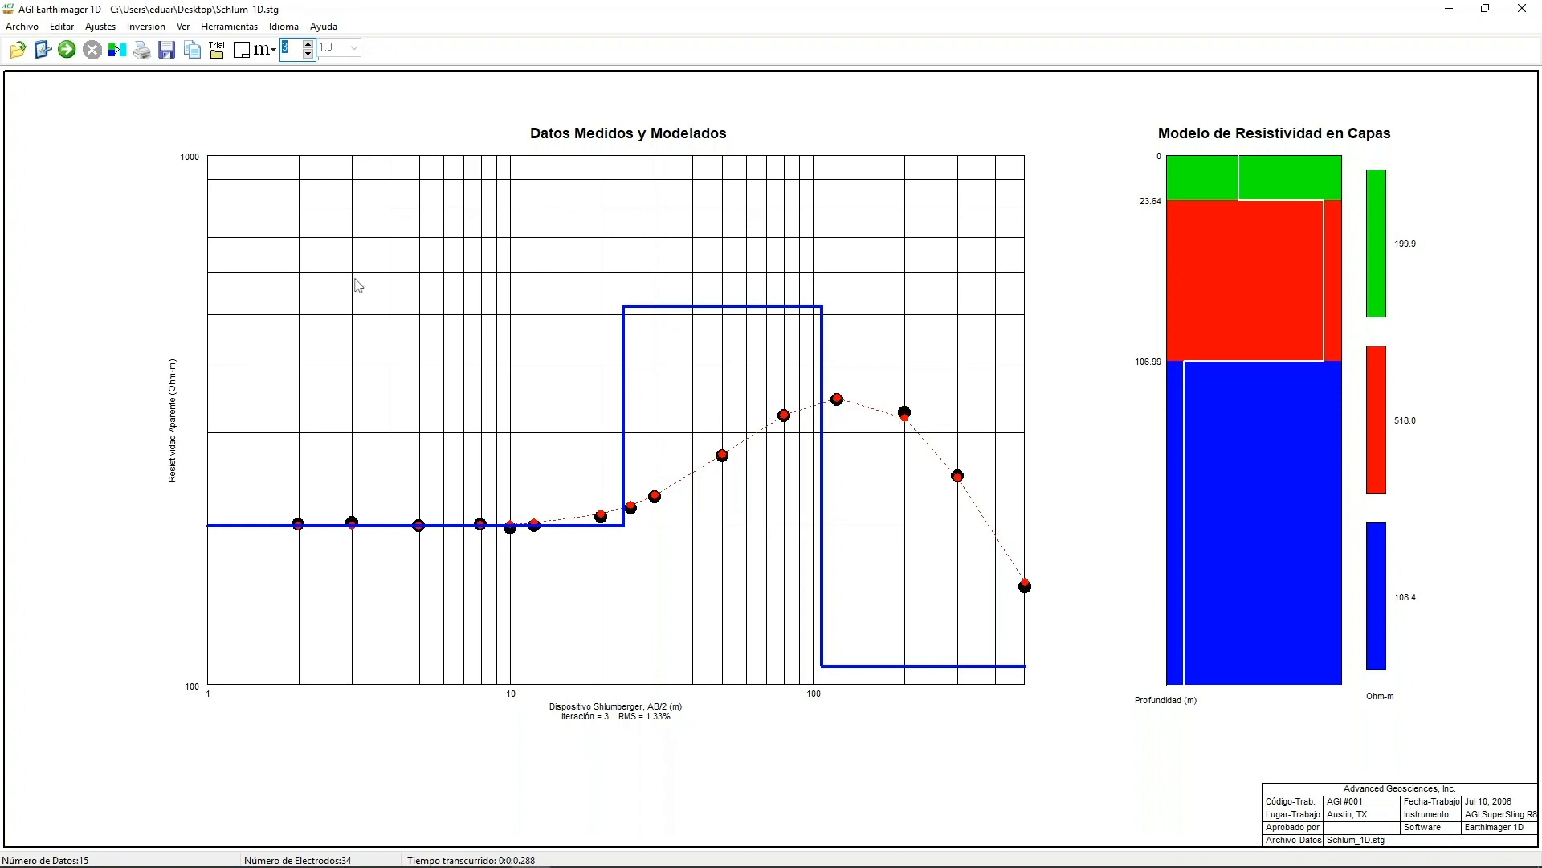
- Combine the model's similar layers again, and rerun the inversion with the initial model set to 4 layers
left_click(116, 51)
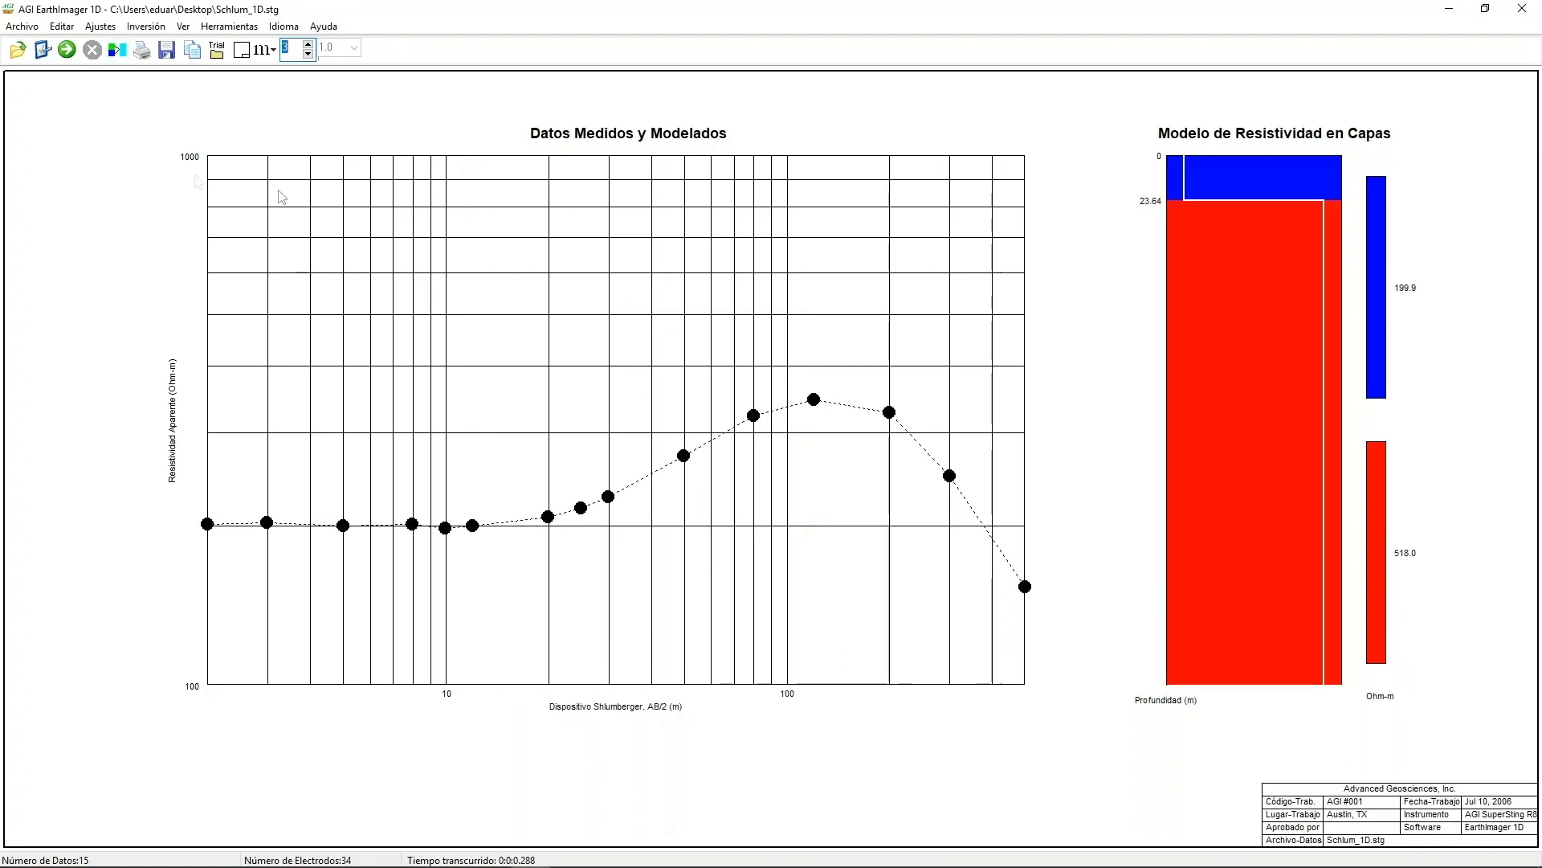
left_click(42, 51)
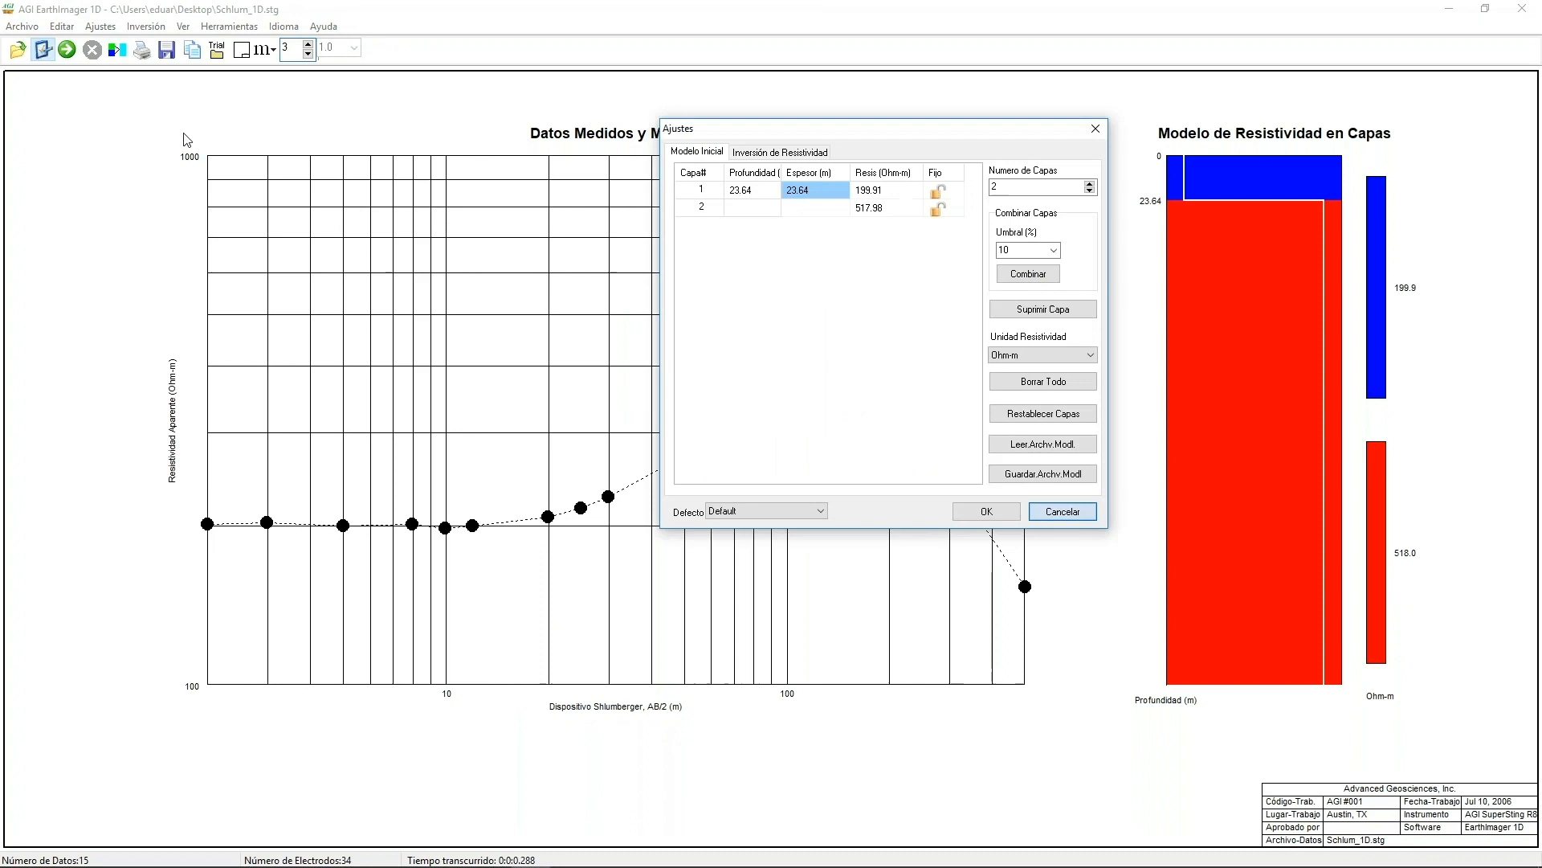
left_click(1090, 185)
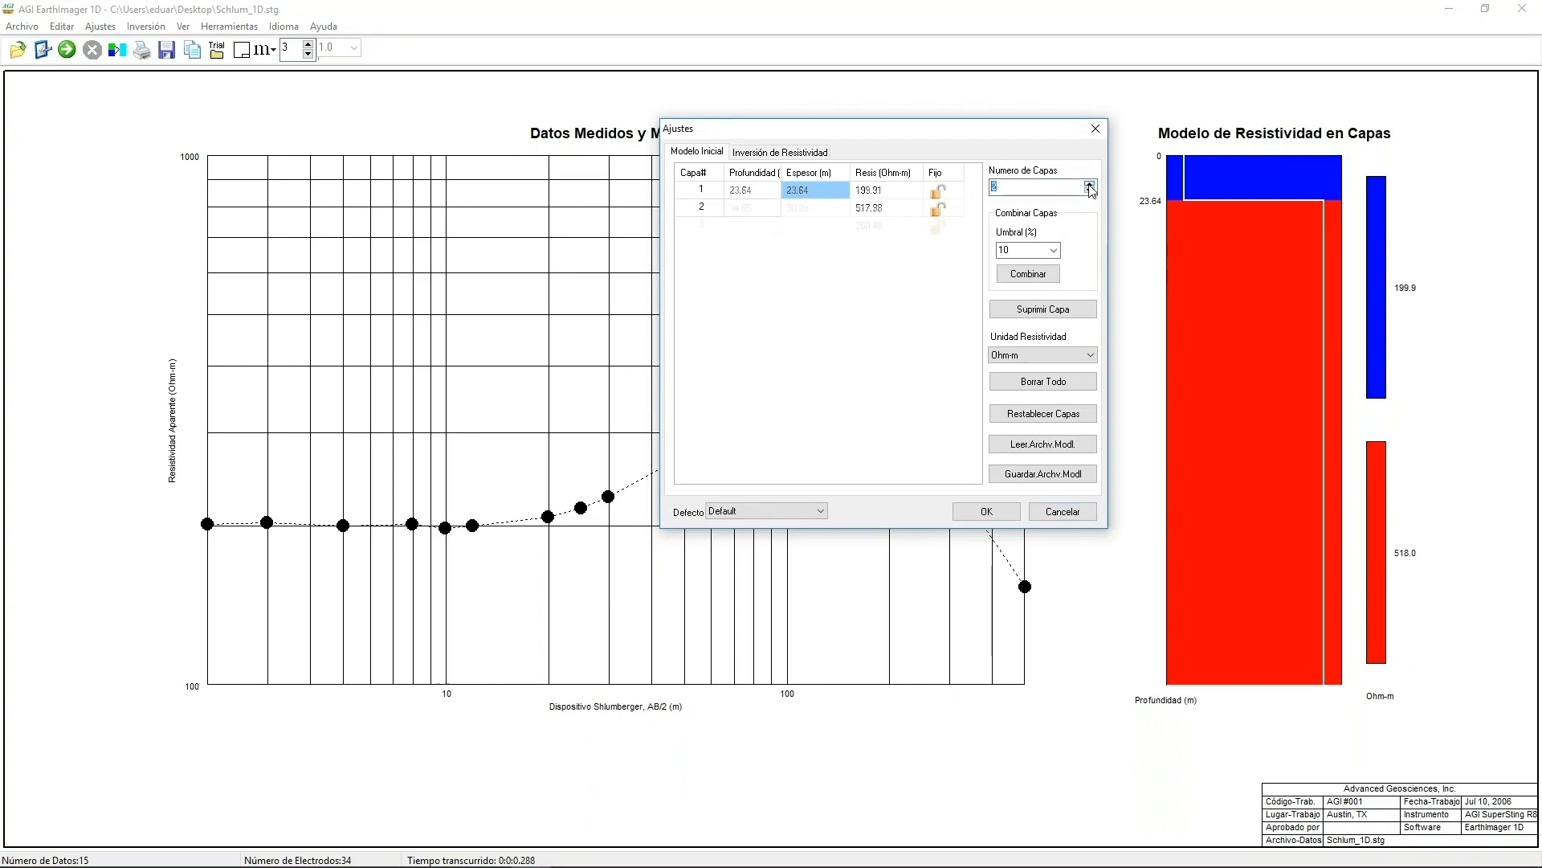
left_click(1090, 185)
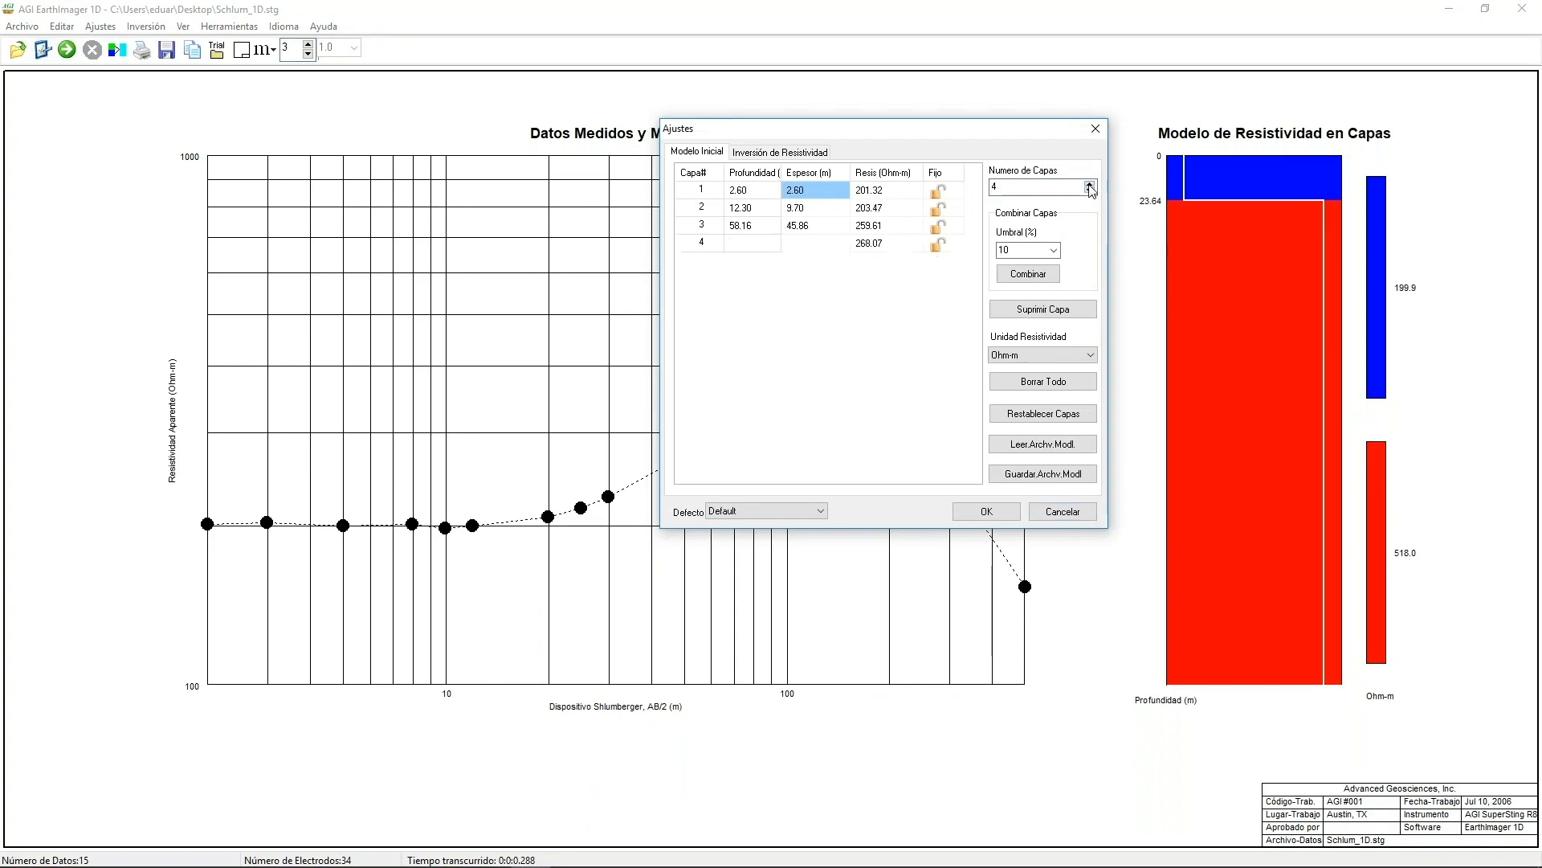
left_click(986, 511)
left_click(67, 50)
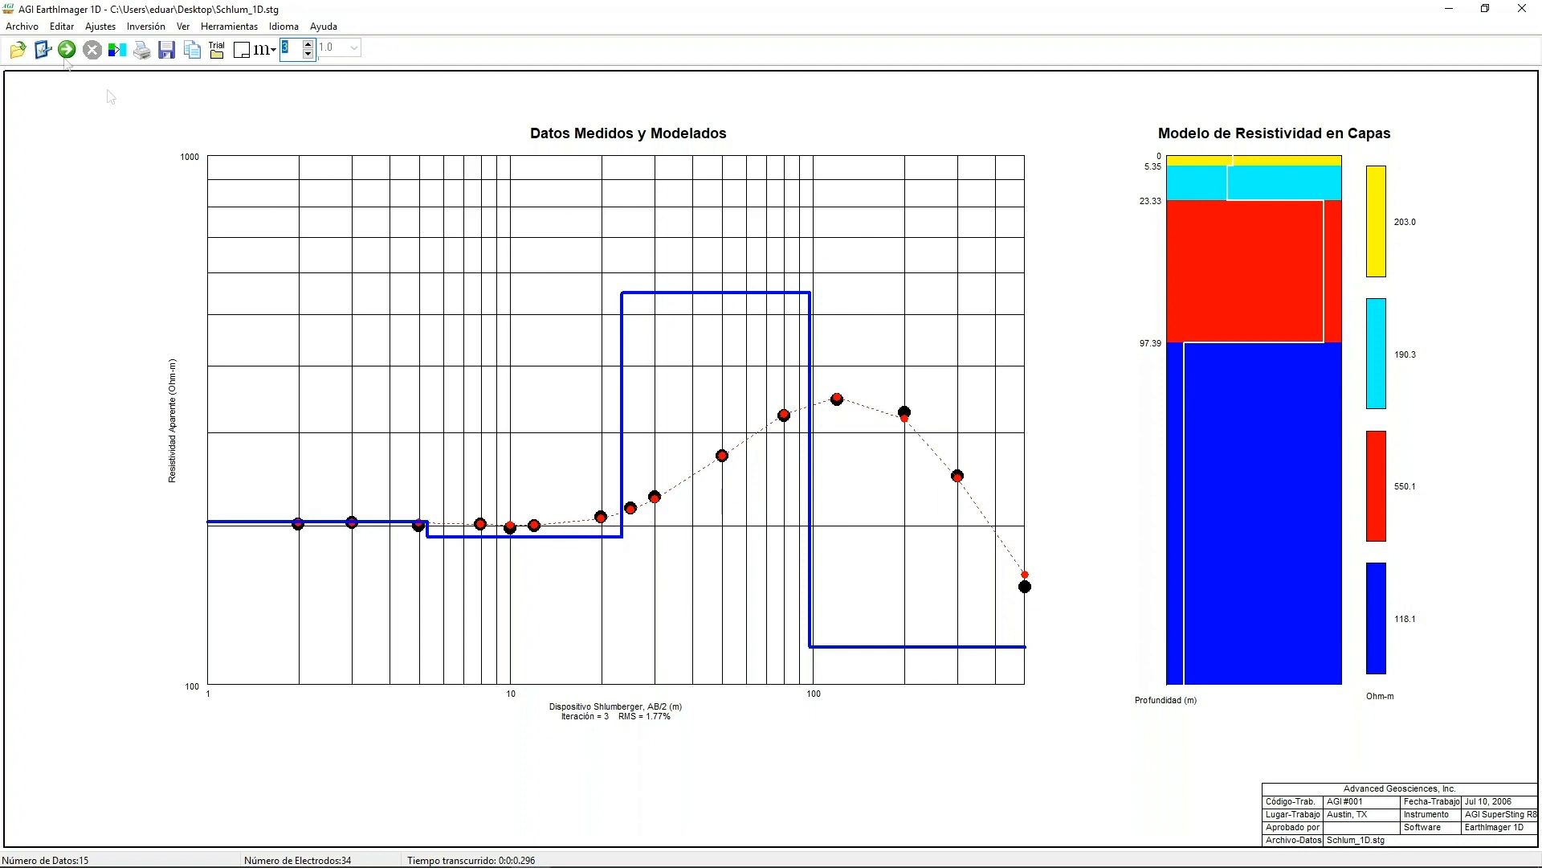
- Increase the initial model to 5 layers and rerun the inversion on the Schlum_1D data
left_click(42, 50)
left_click(1089, 184)
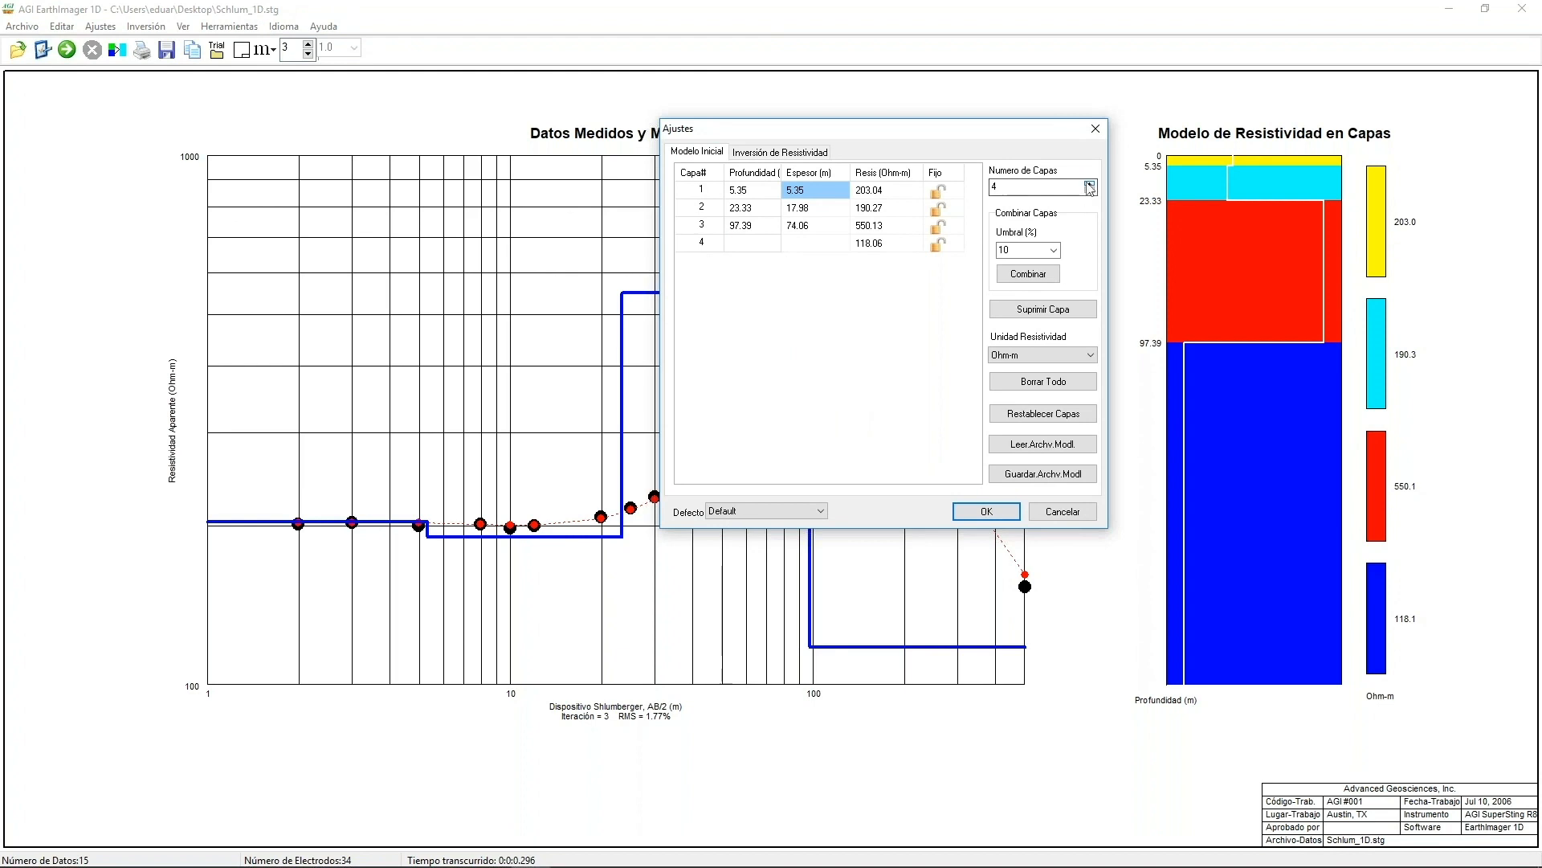
left_click(985, 511)
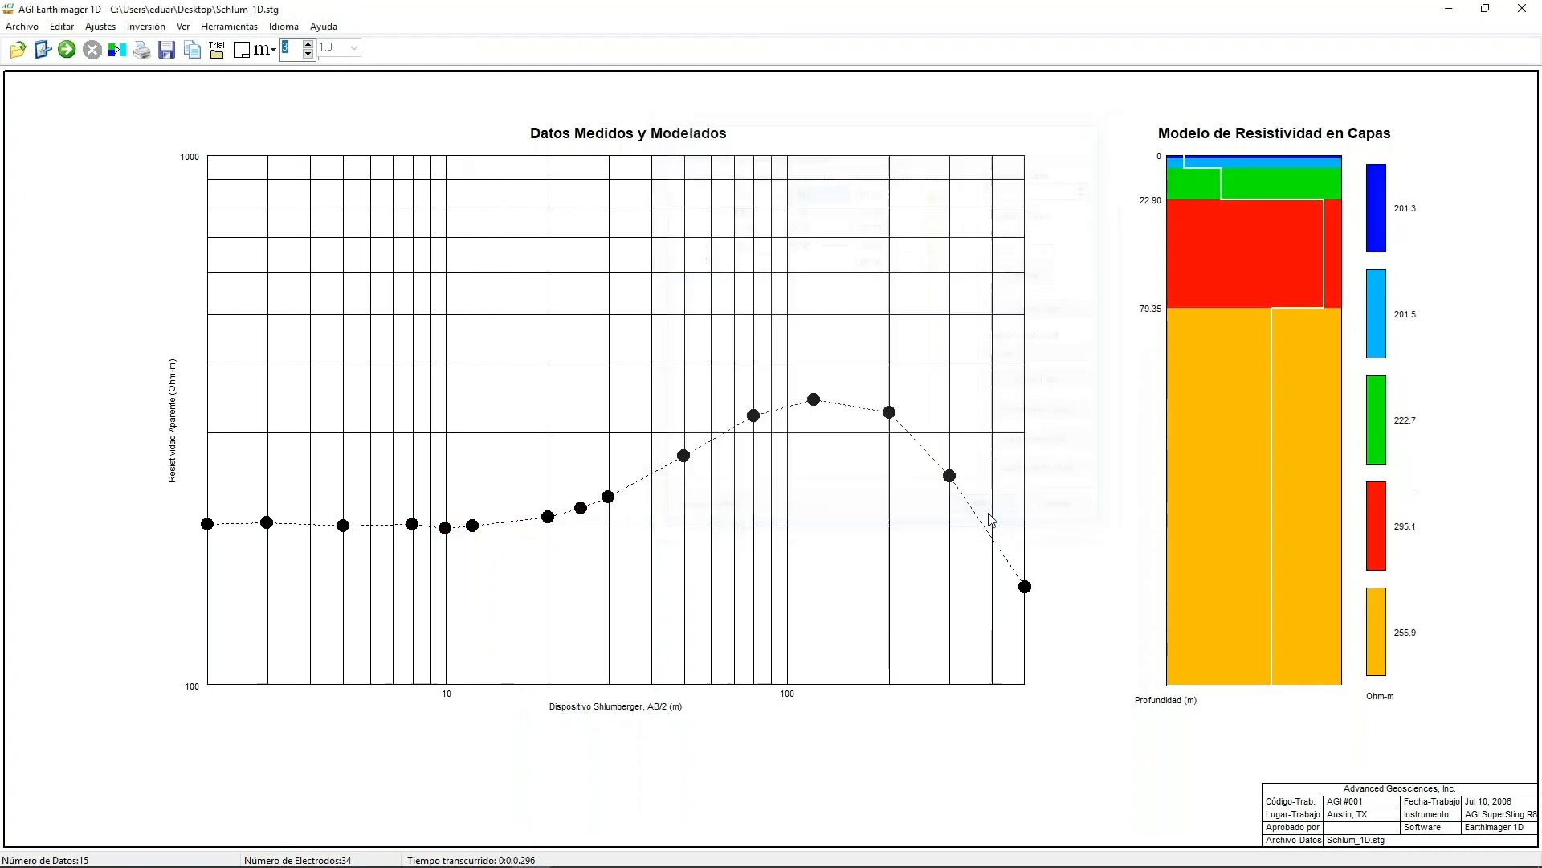
left_click(66, 50)
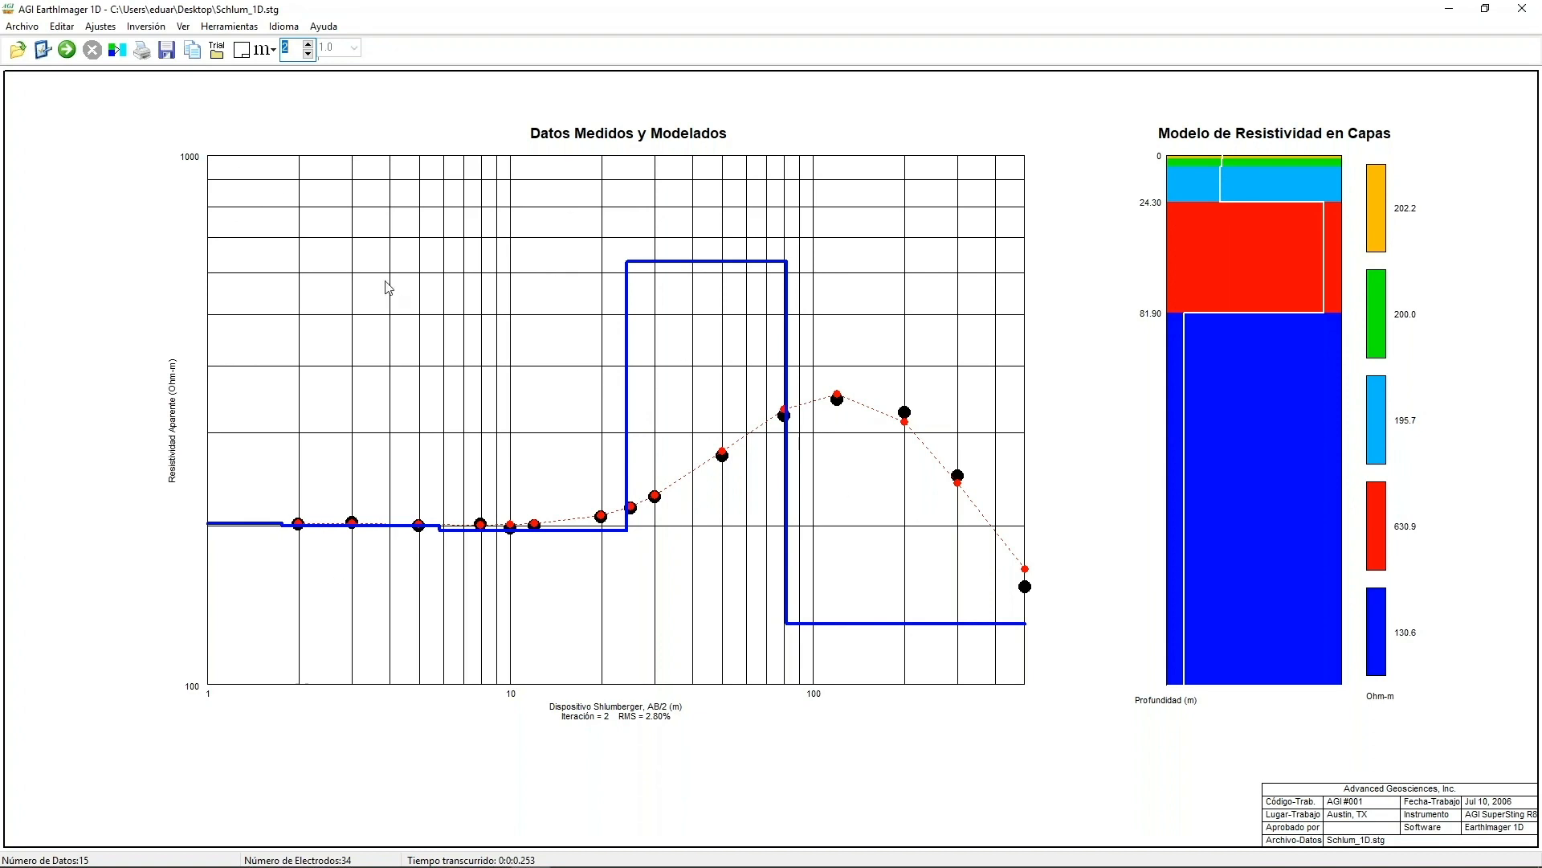
- Load the STG data file SEV-1D.stg from the Desktop
left_click(28, 26)
left_click(96, 48)
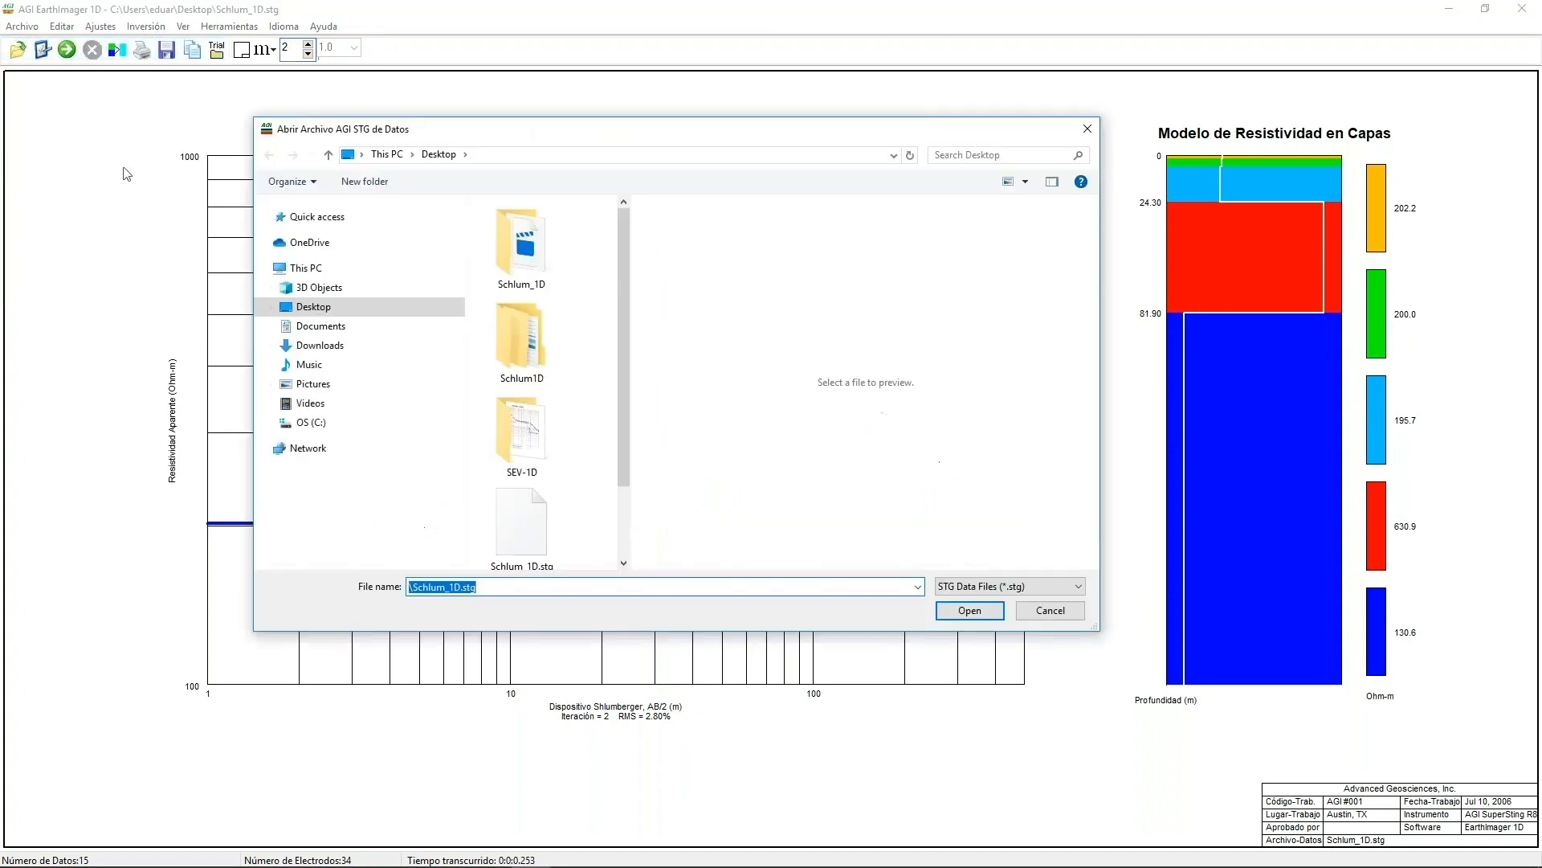
left_click_drag(624, 411, 619, 493)
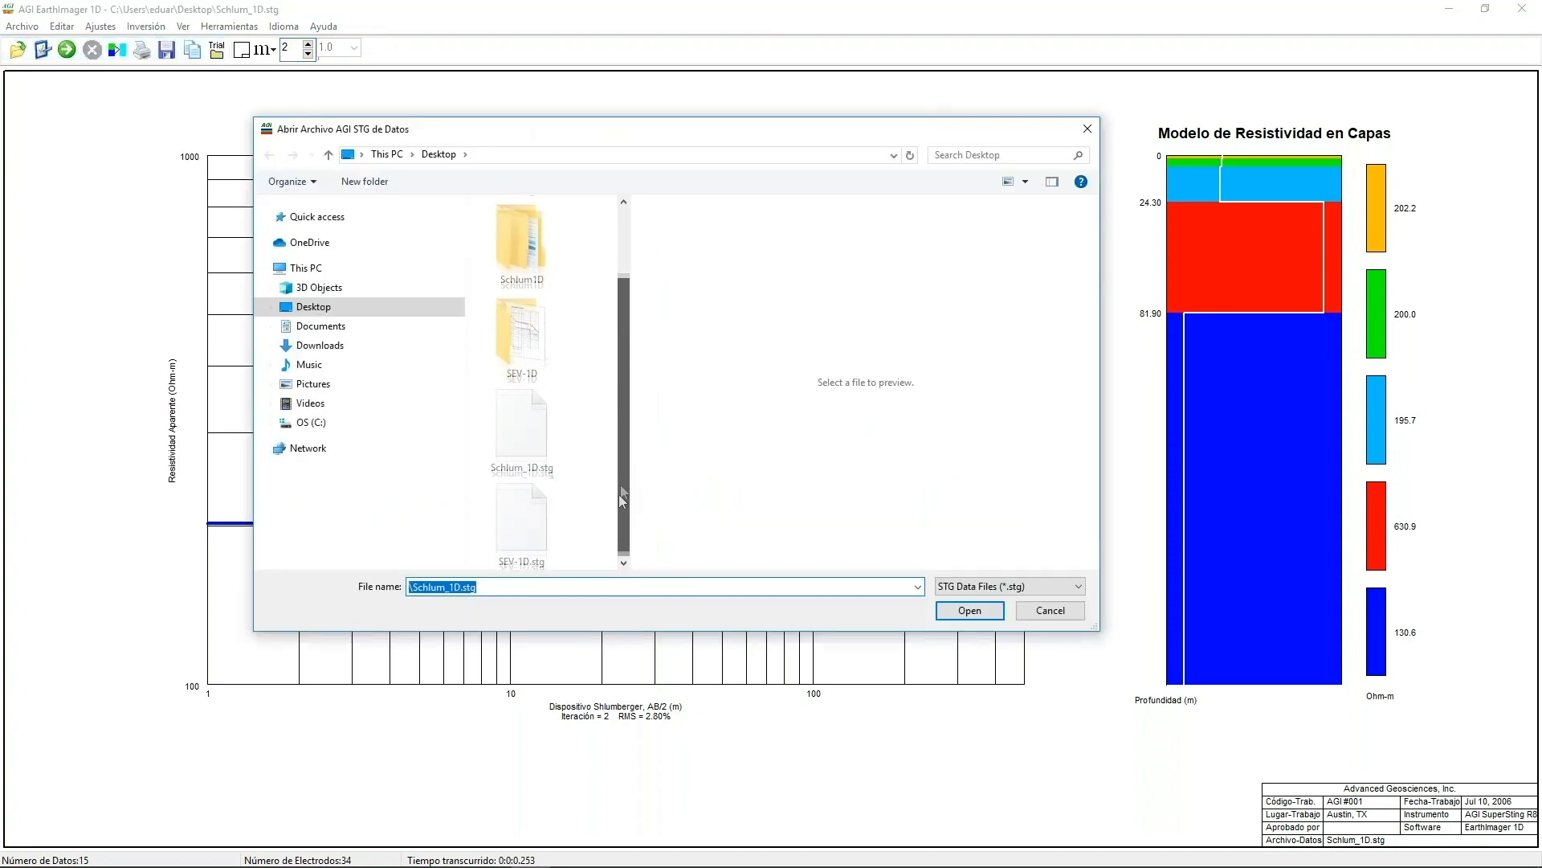
left_click(547, 518)
left_click(953, 612)
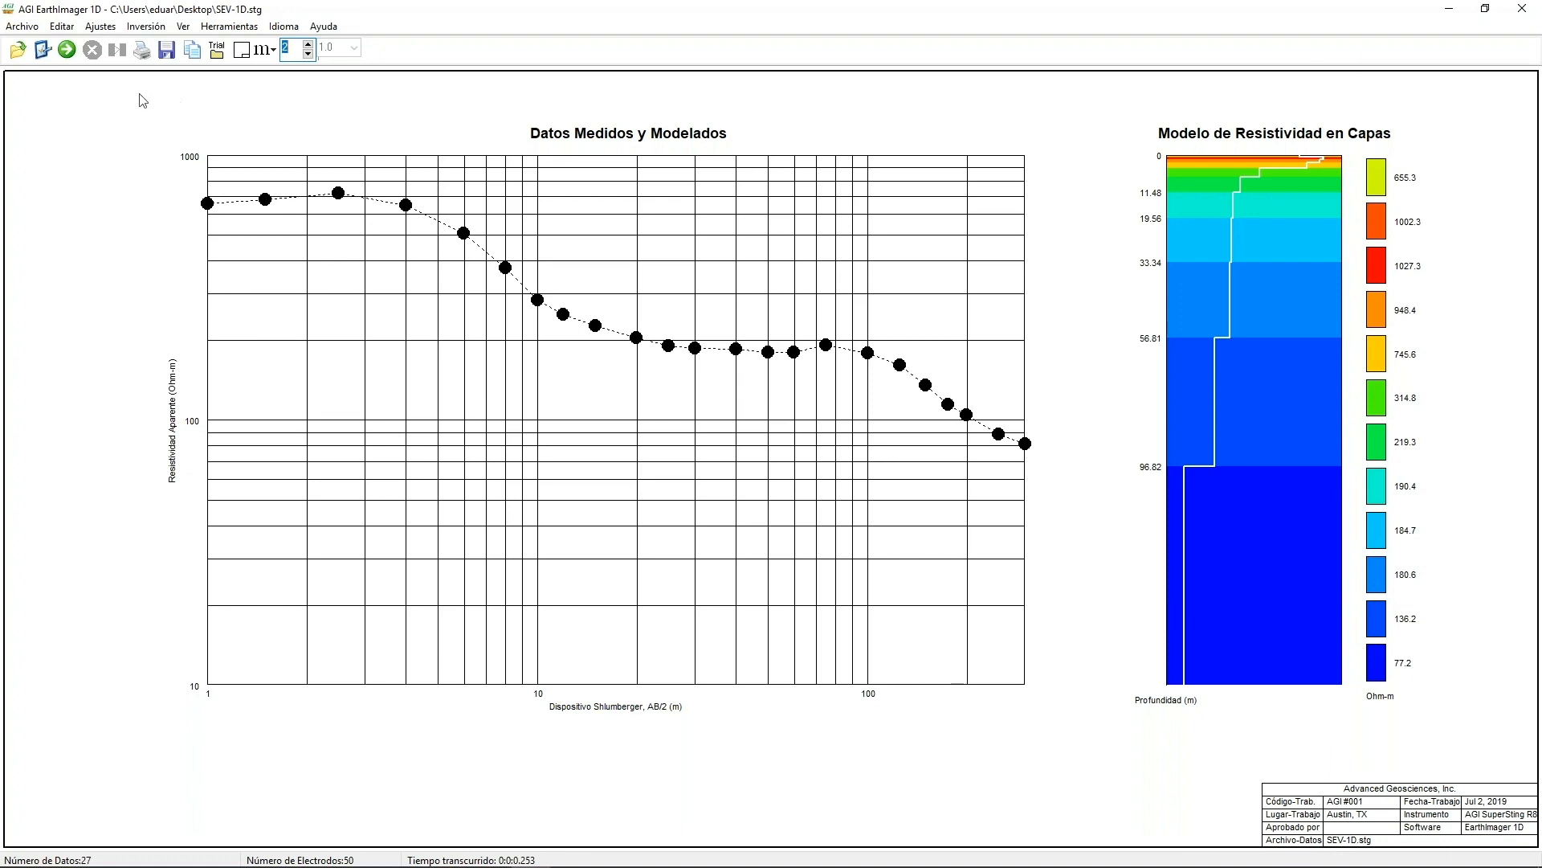
- Invert the SEV-1D data with the default 12-layer initial model, and repeat the inversion with the similar layers combined
left_click(42, 56)
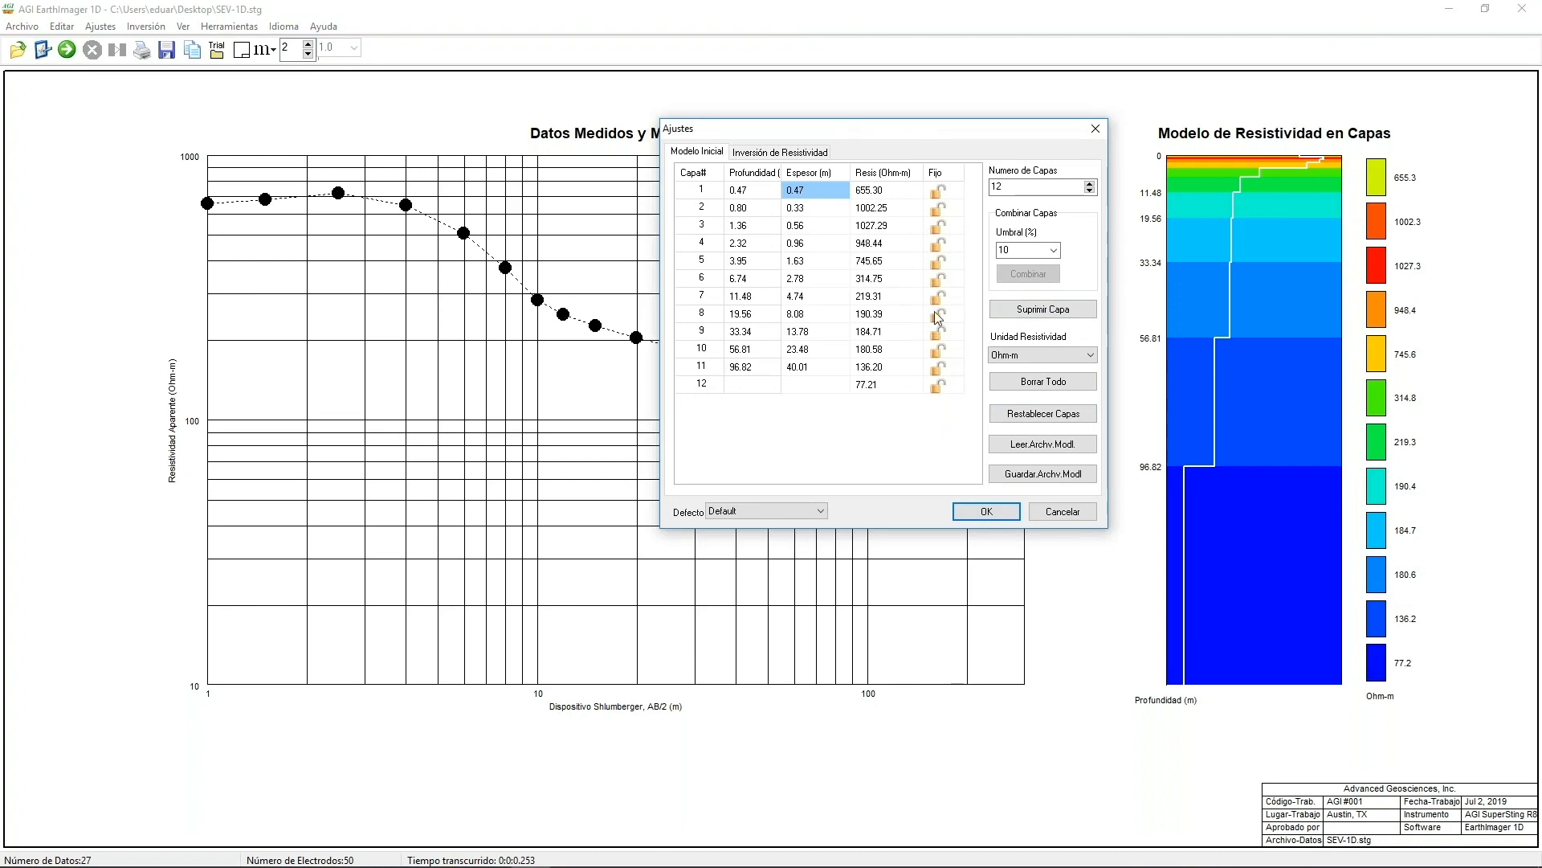
left_click(1071, 514)
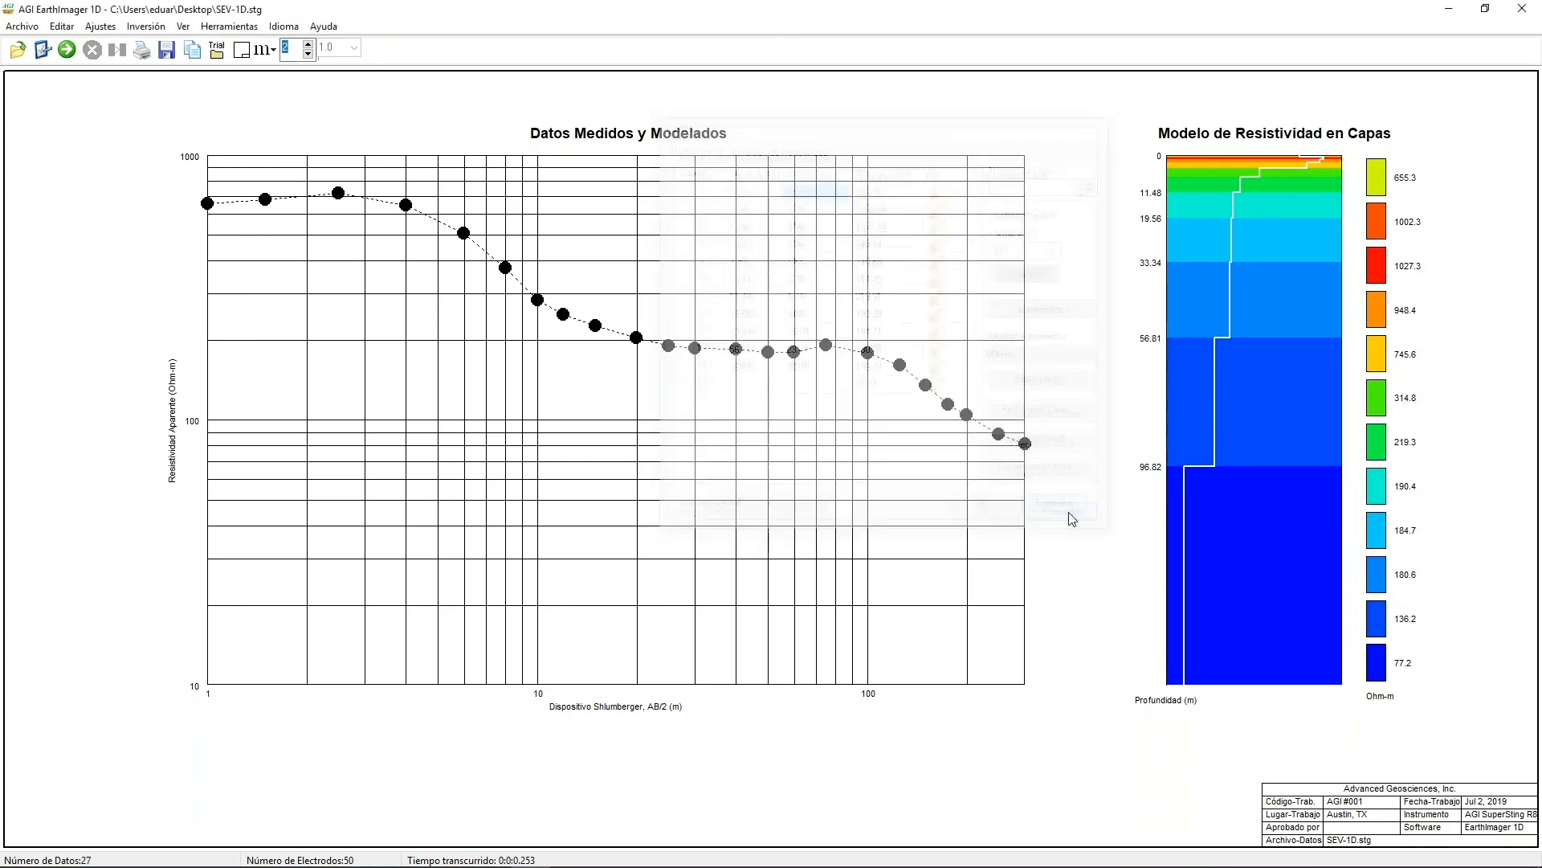
left_click(72, 51)
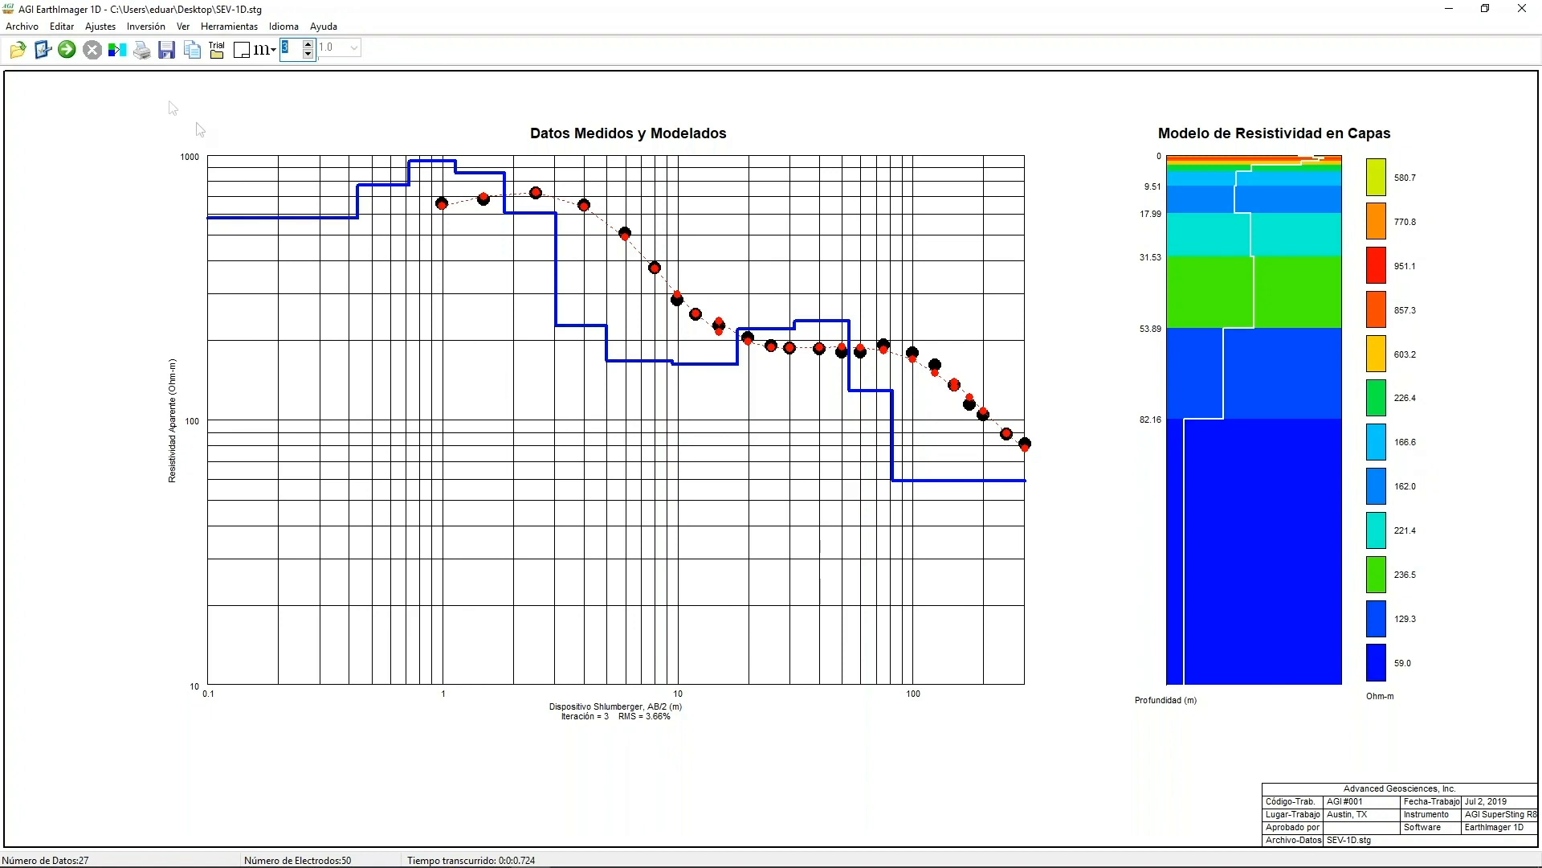
left_click(113, 51)
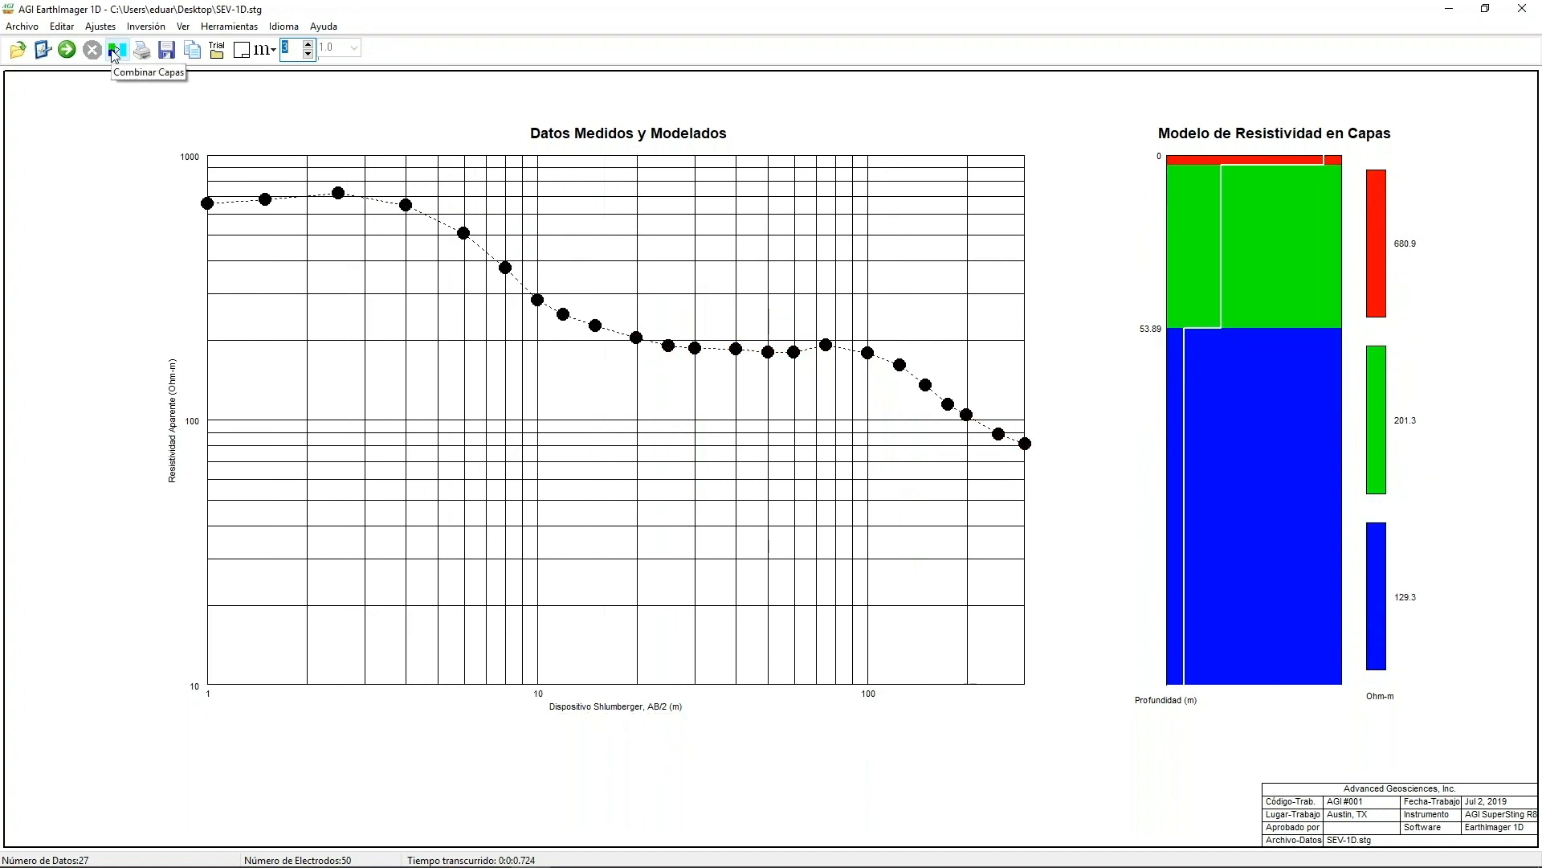
left_click(67, 51)
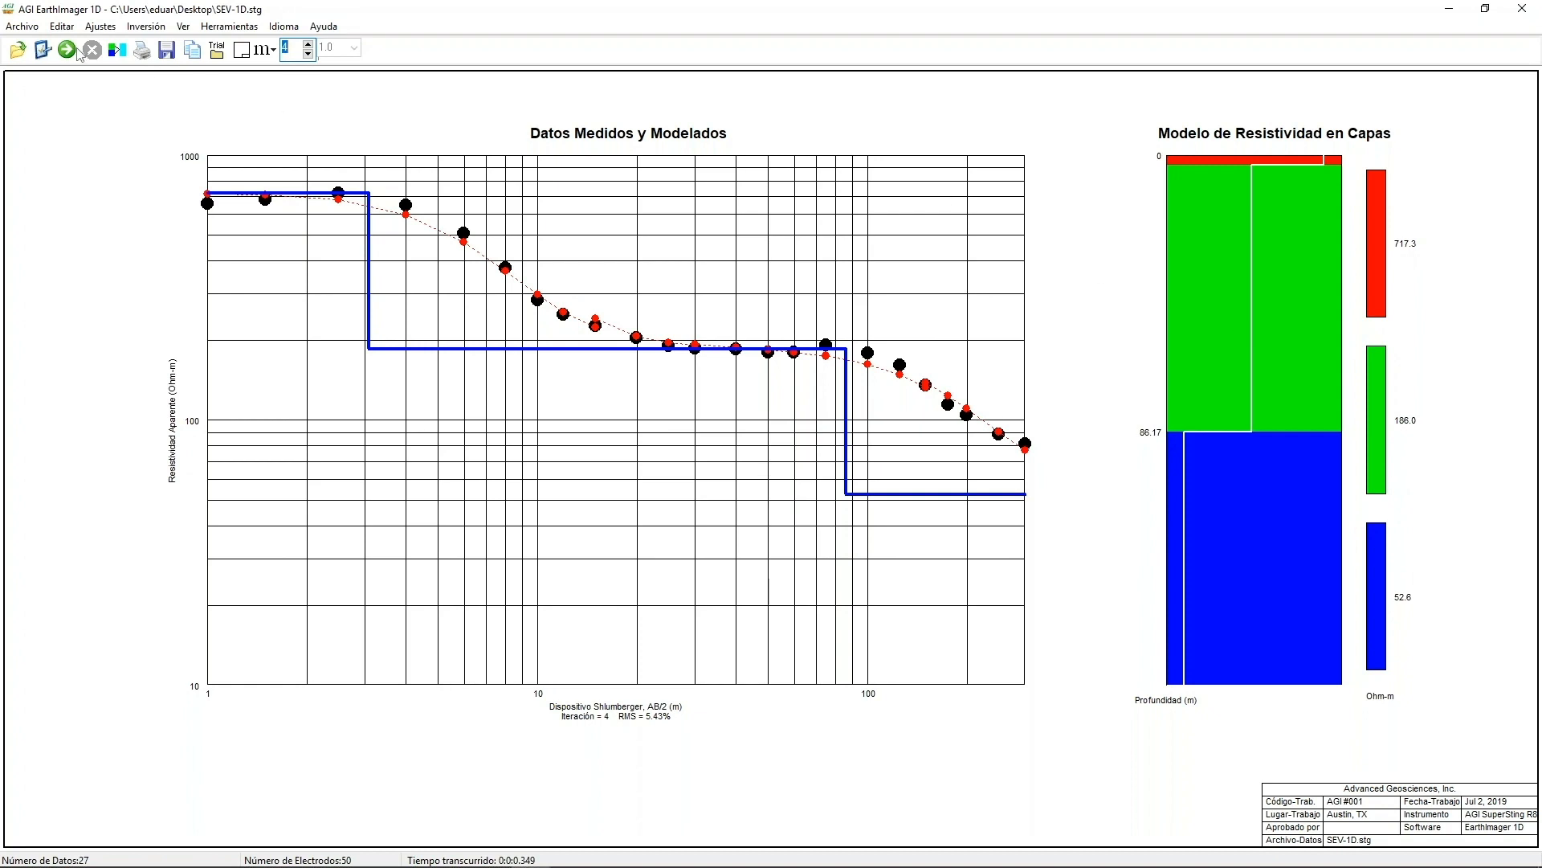
- Reload the data file SEV-1D.stg from the Desktop to restore its initial model
left_click(32, 29)
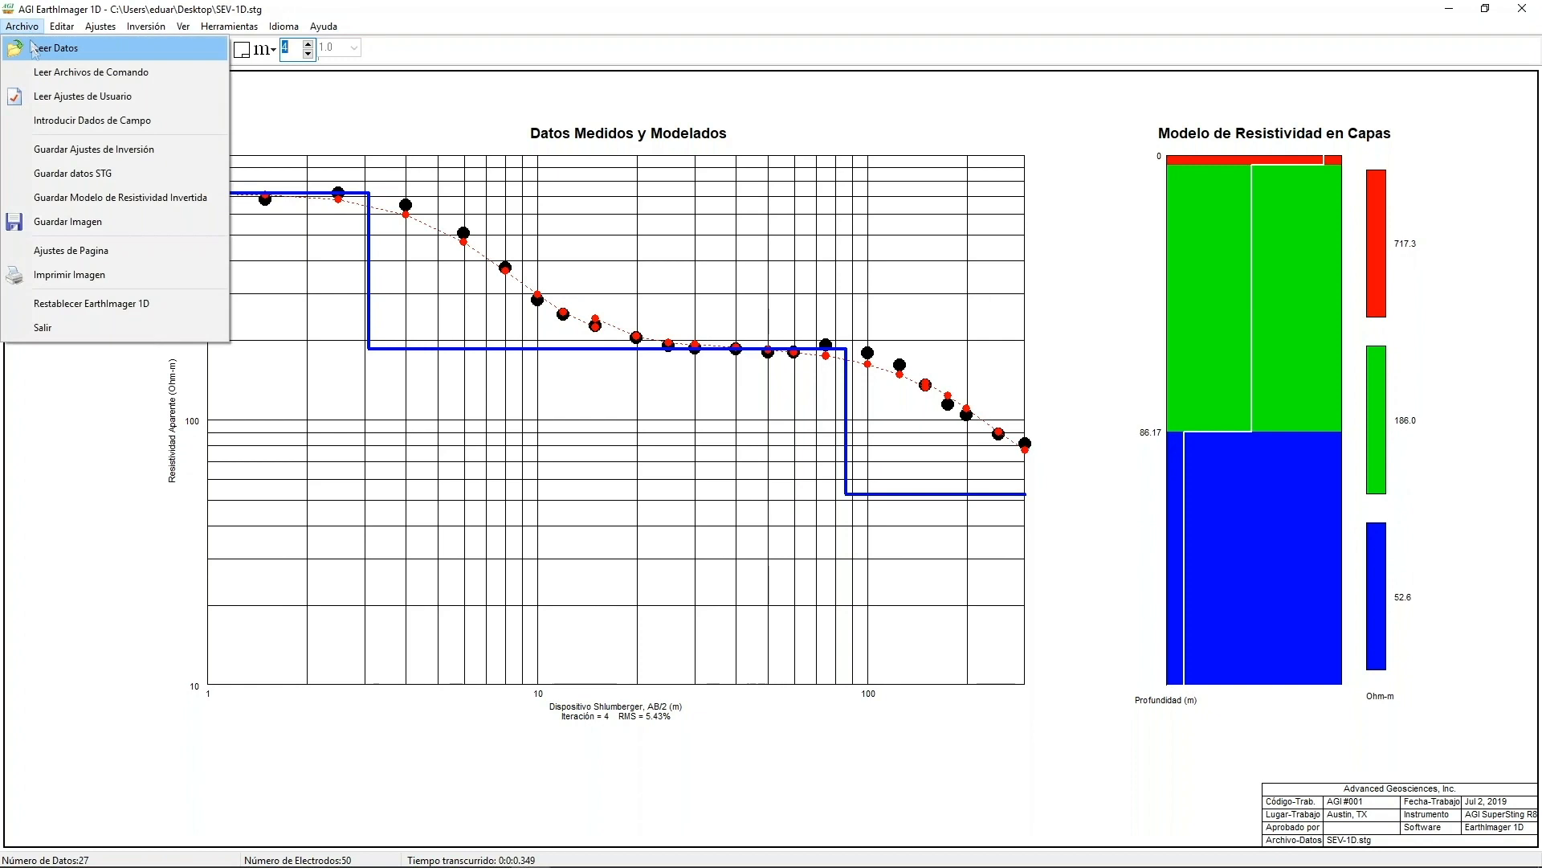
left_click(41, 45)
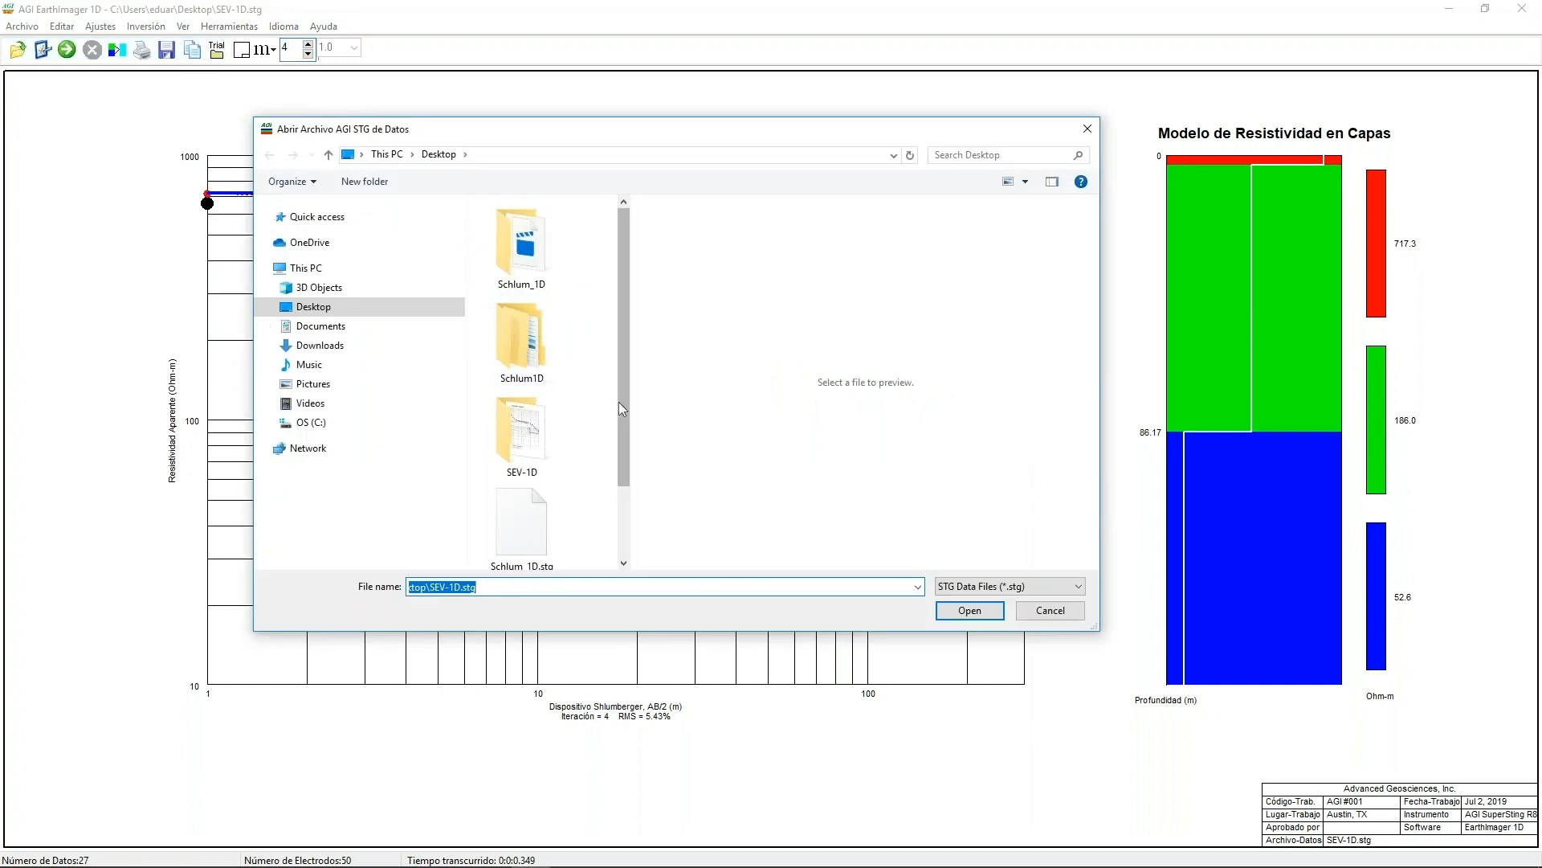
left_click_drag(623, 403, 637, 485)
left_click(522, 522)
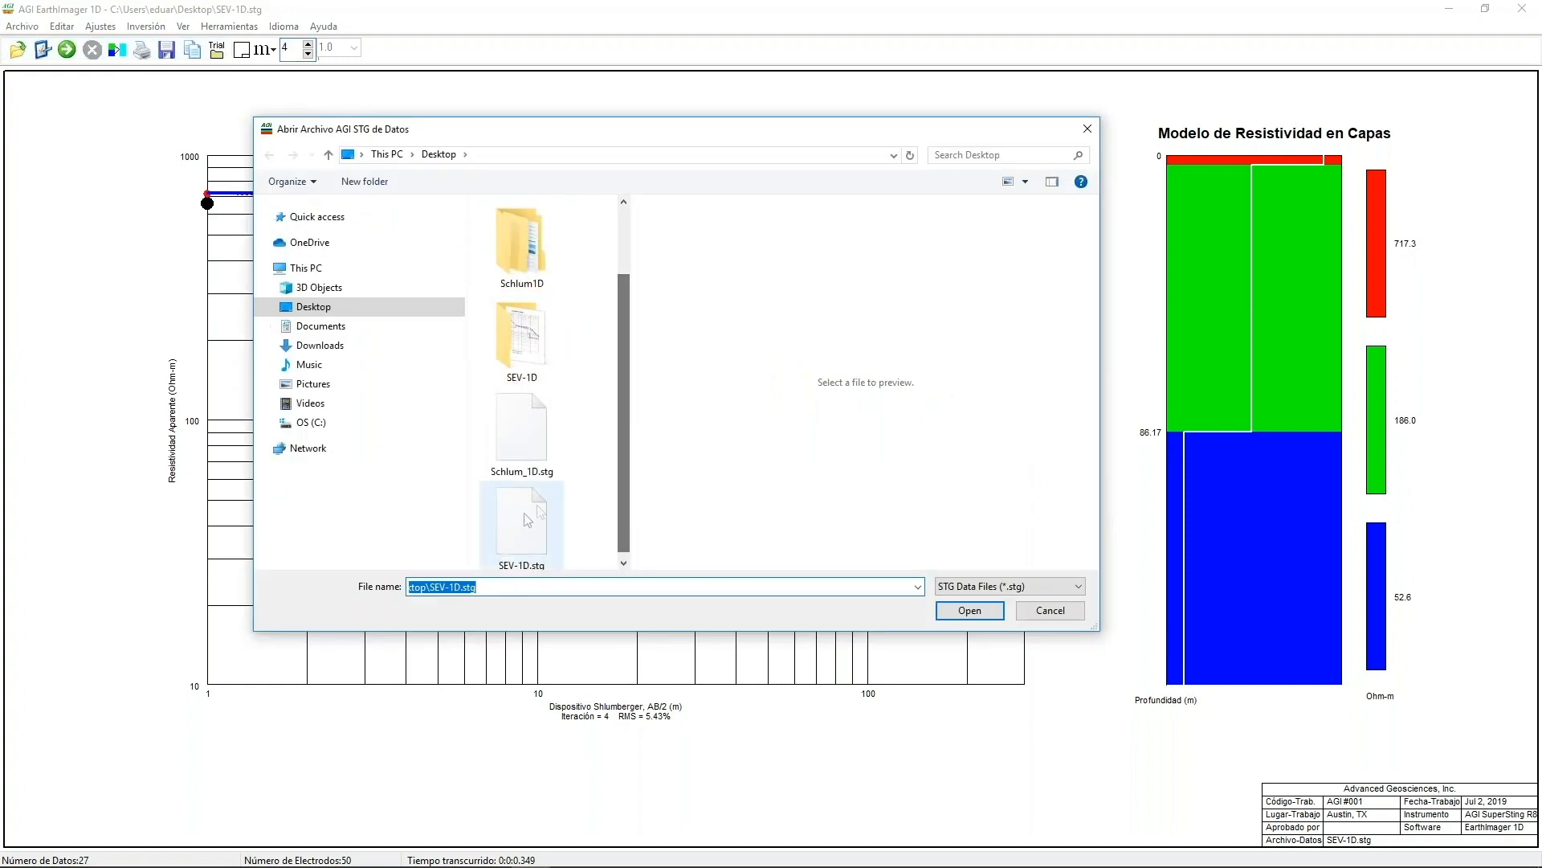
left_click(970, 611)
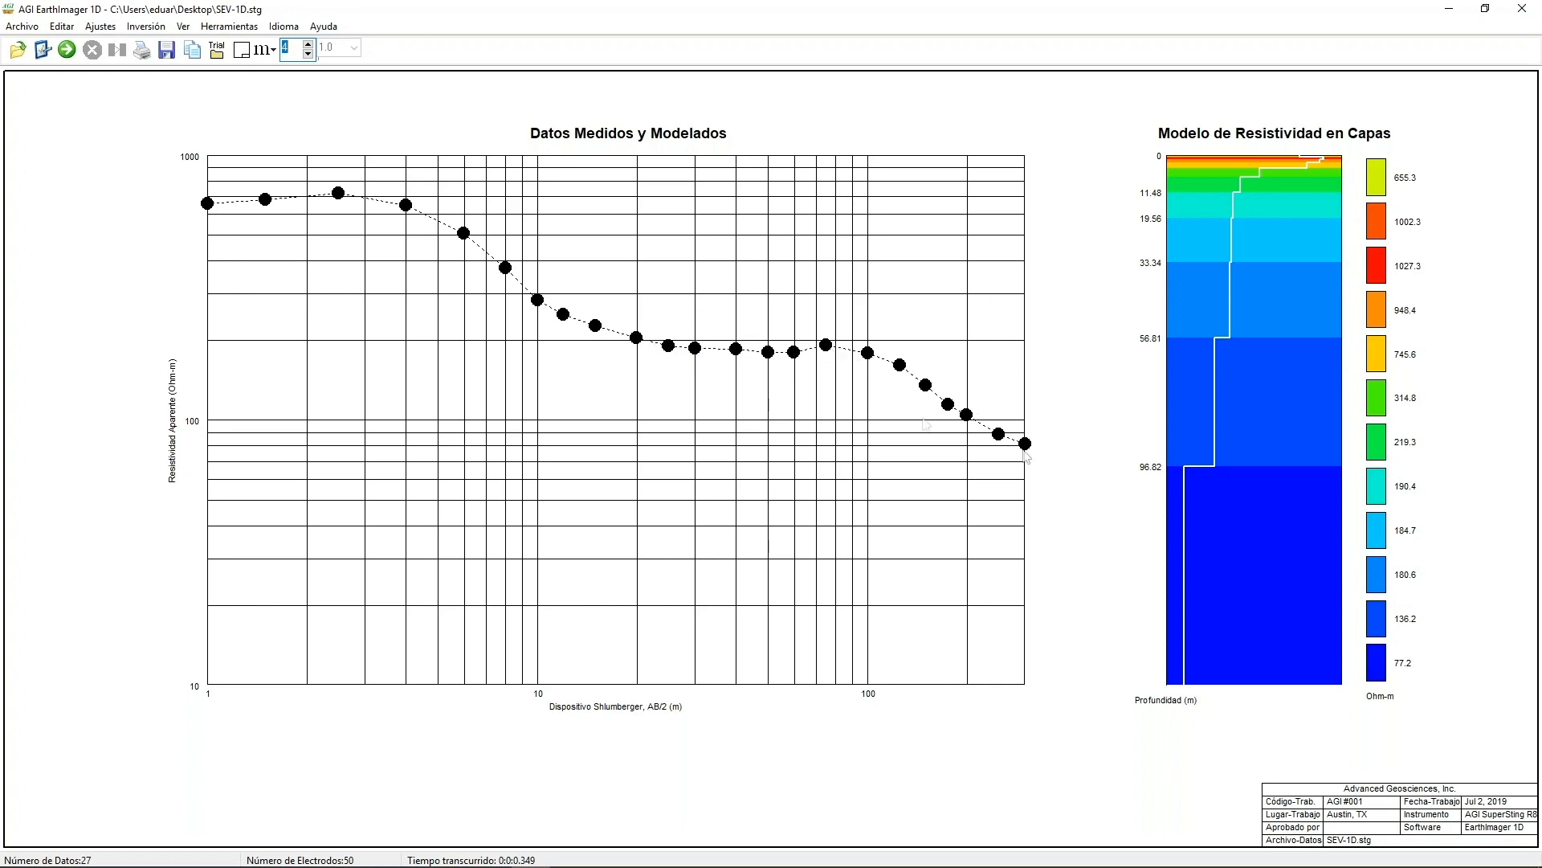
- Reduce the initial model of the SEV-1D data to 4 layers and run the inversion
left_click(43, 50)
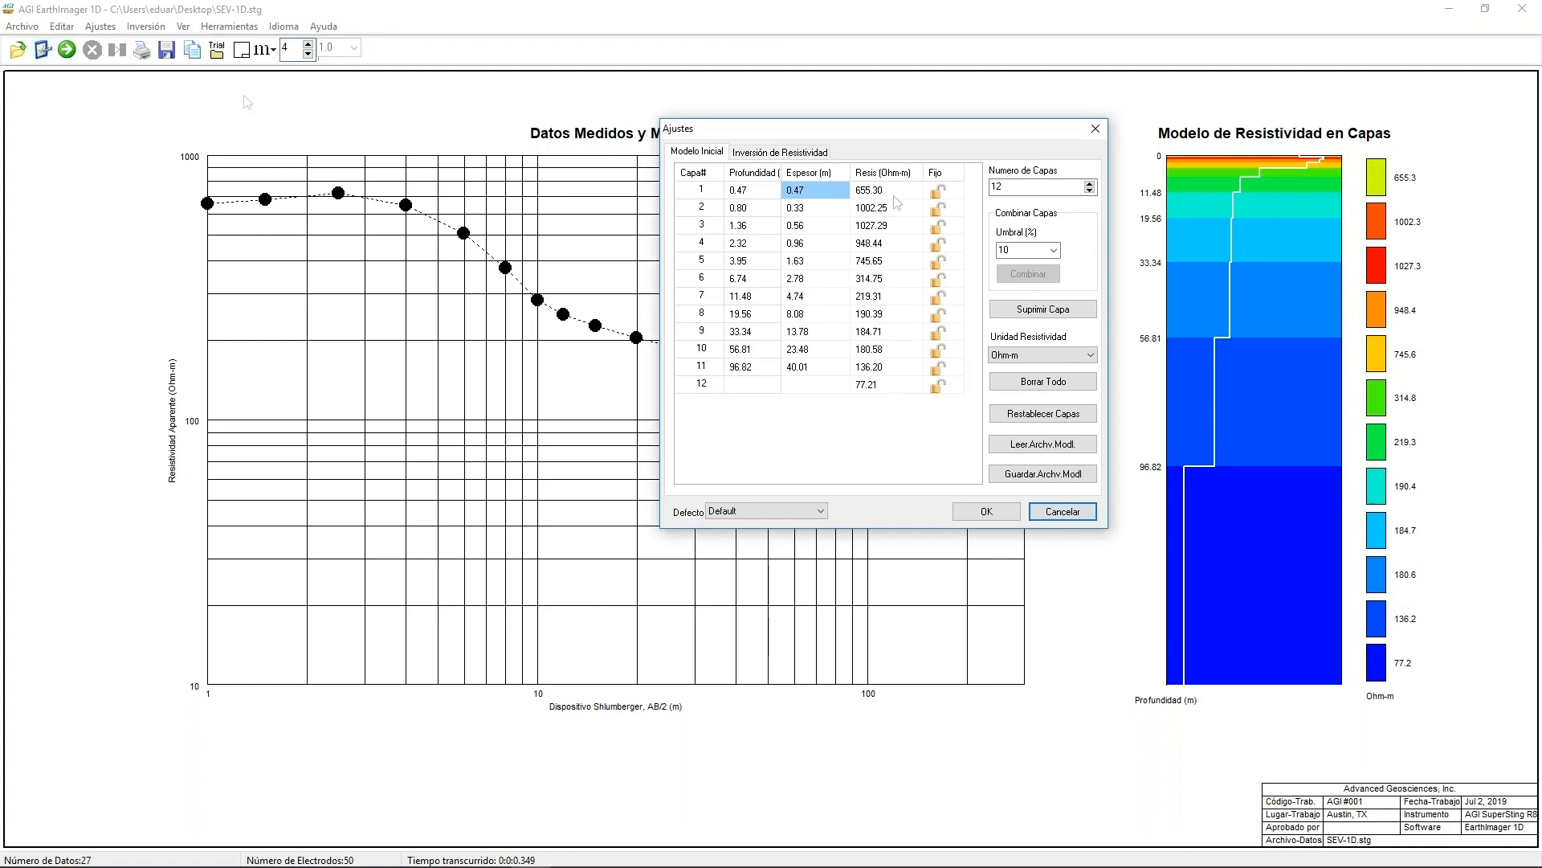
left_click(1089, 189)
left_click(1090, 189)
left_click(1089, 190)
left_click(1089, 190)
left_click(1090, 190)
left_click(1090, 191)
left_click(1090, 191)
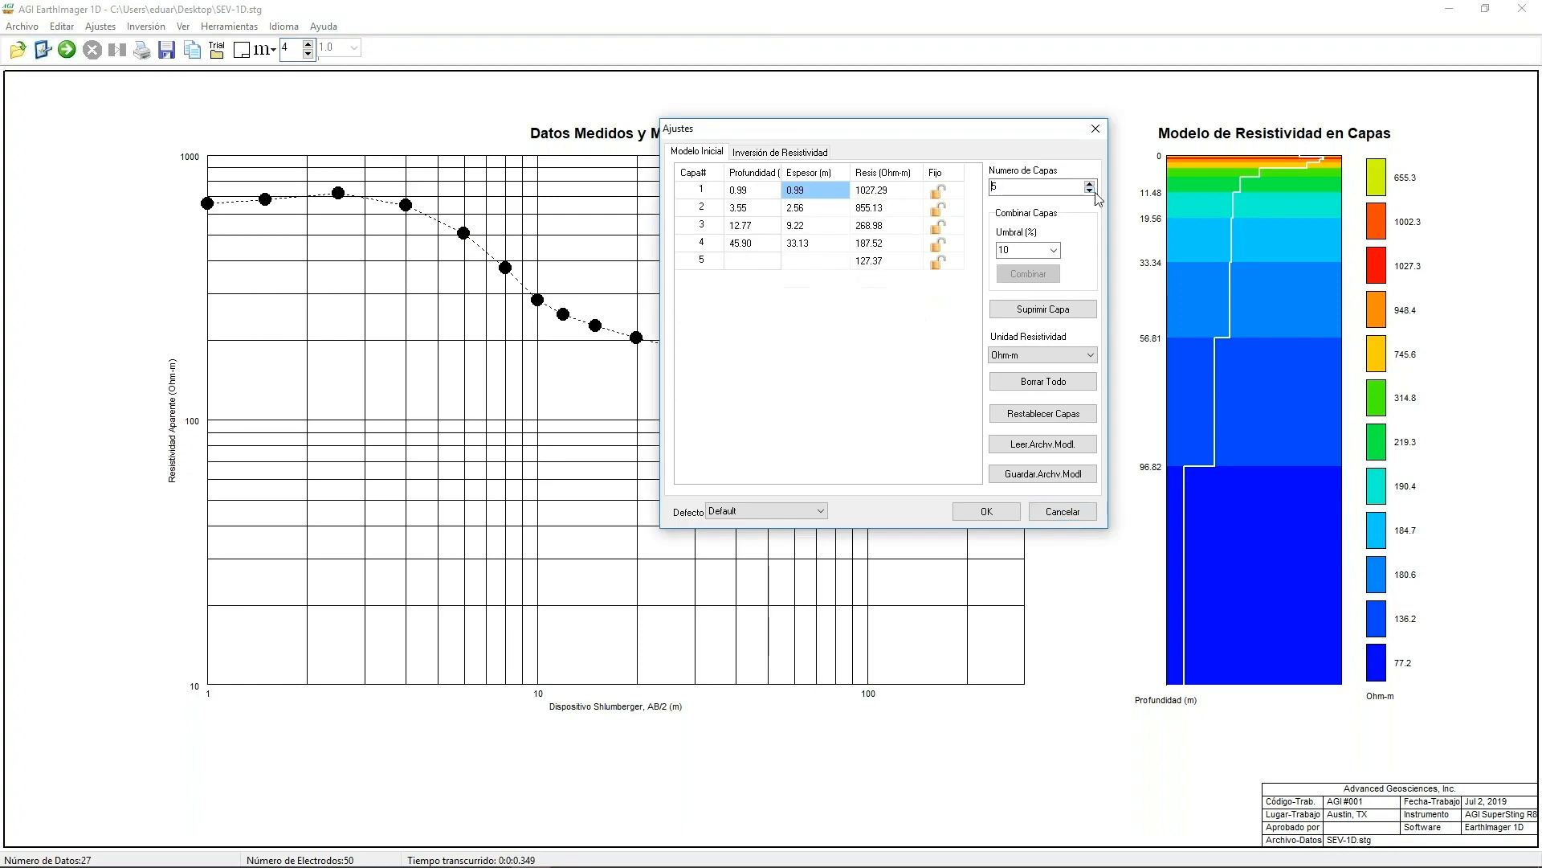
left_click(1090, 190)
left_click(987, 518)
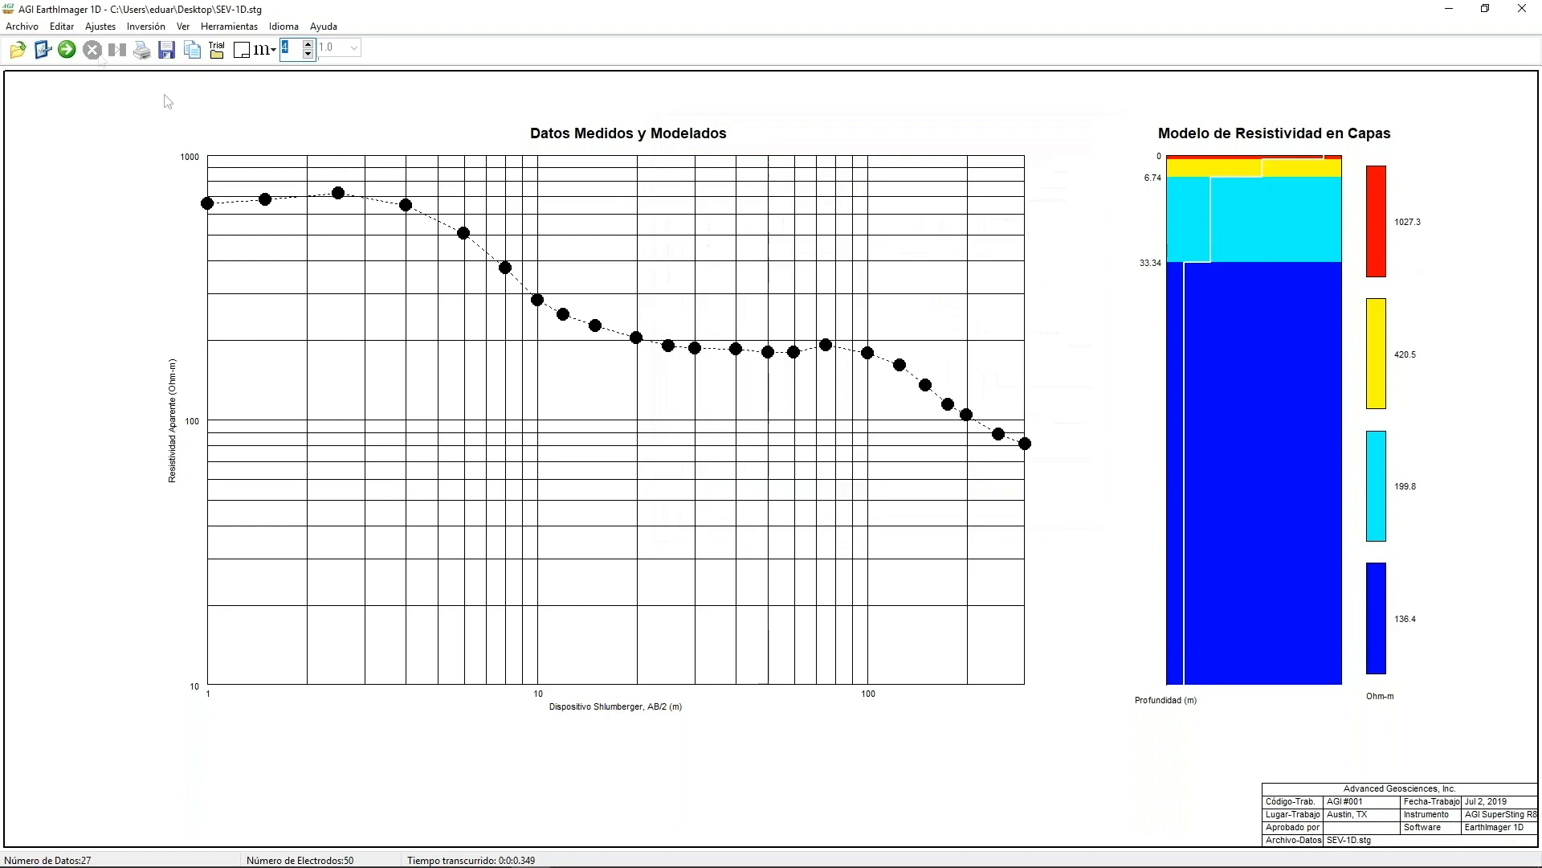
left_click(67, 50)
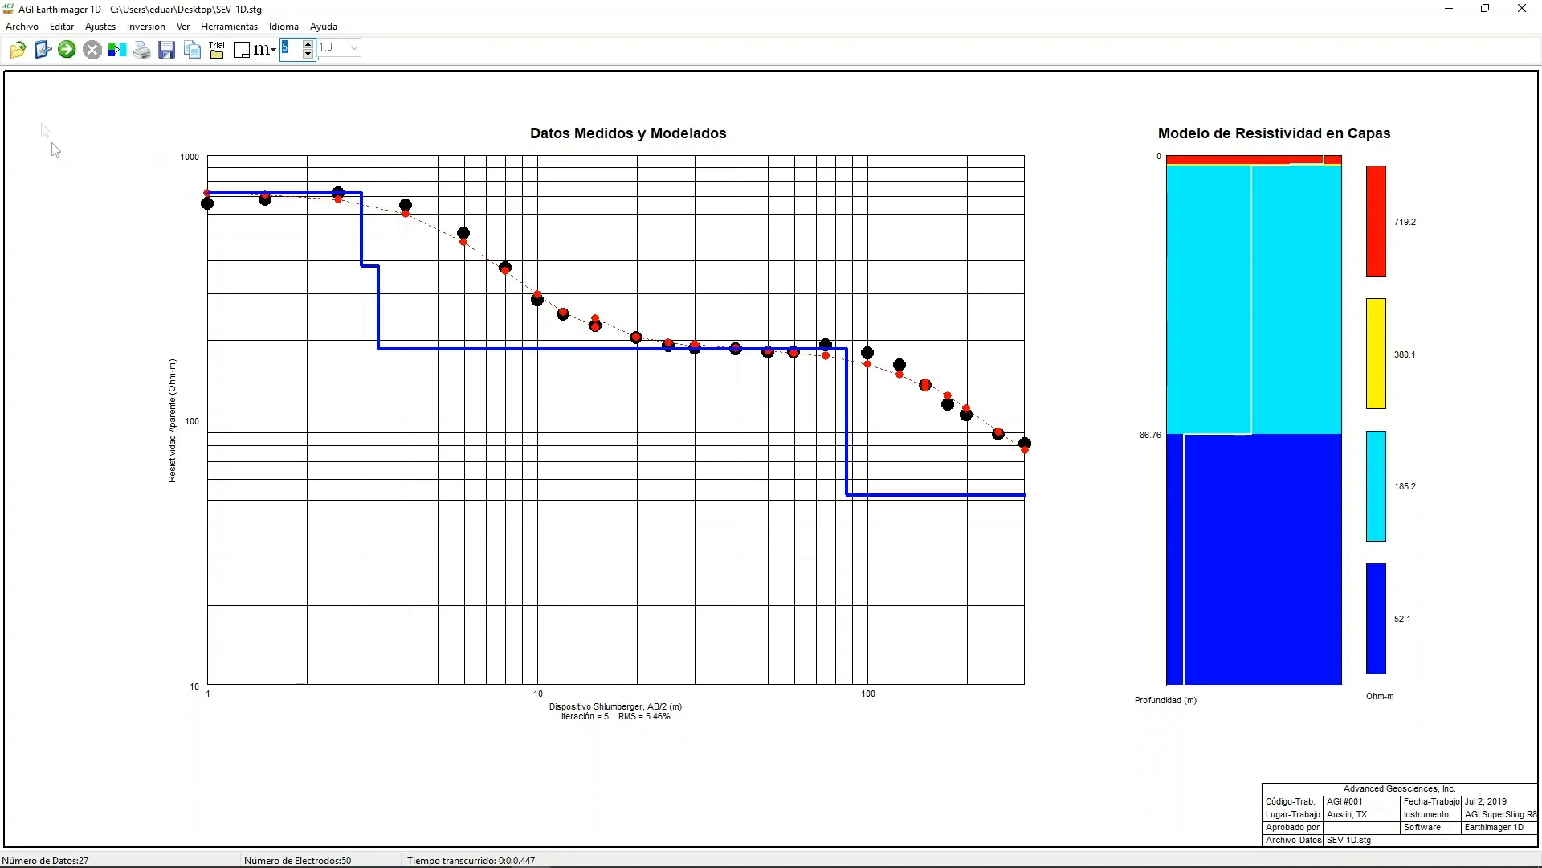
- Review the resistivity, thickness and depth of each layer in the inverted resistivity model table
left_click(183, 27)
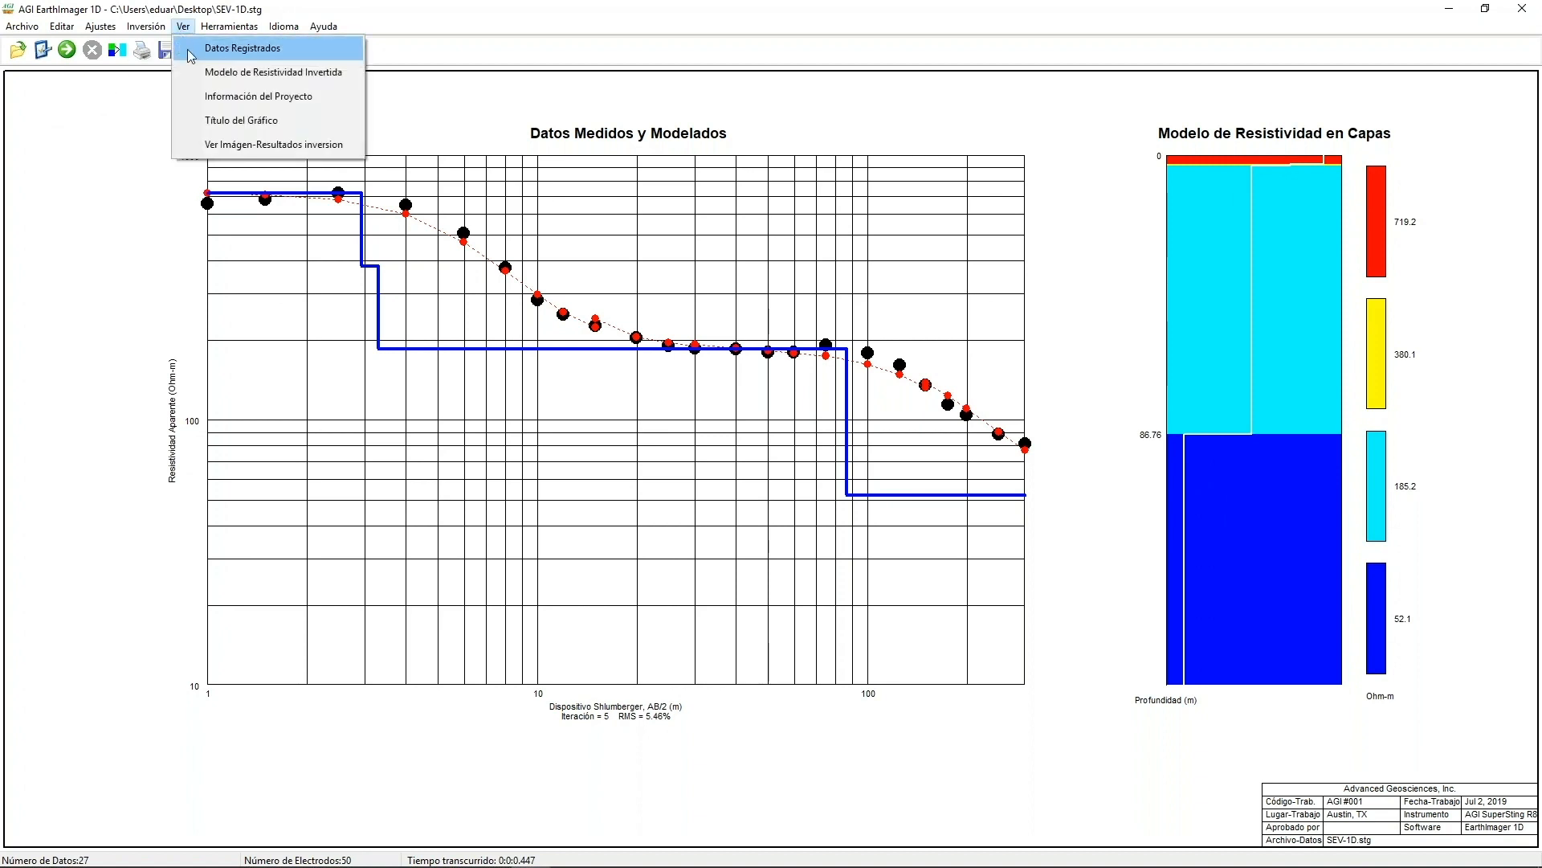
left_click(291, 76)
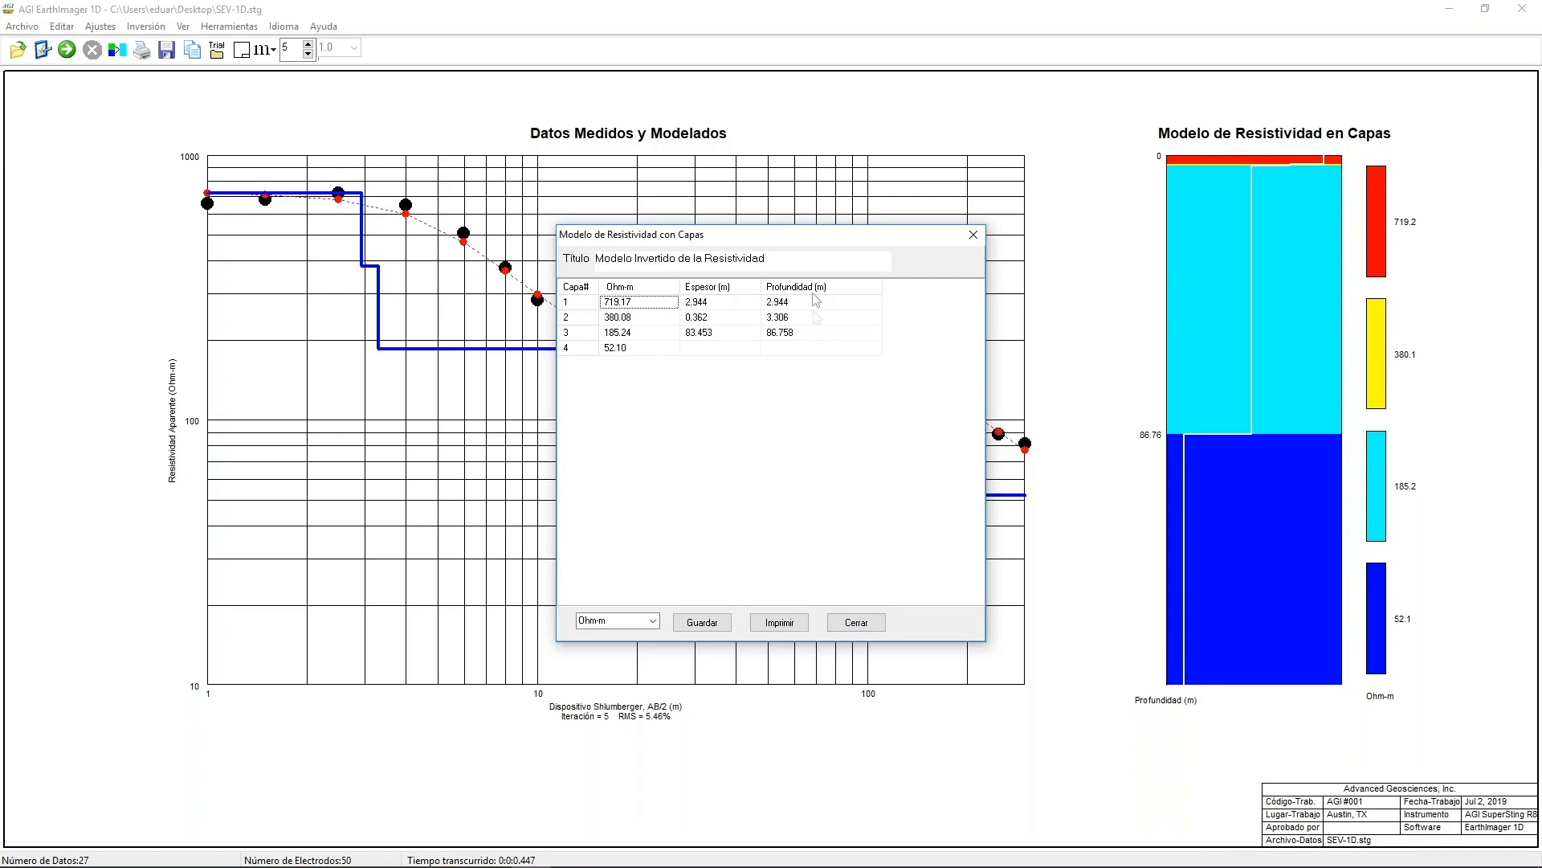
left_click(857, 623)
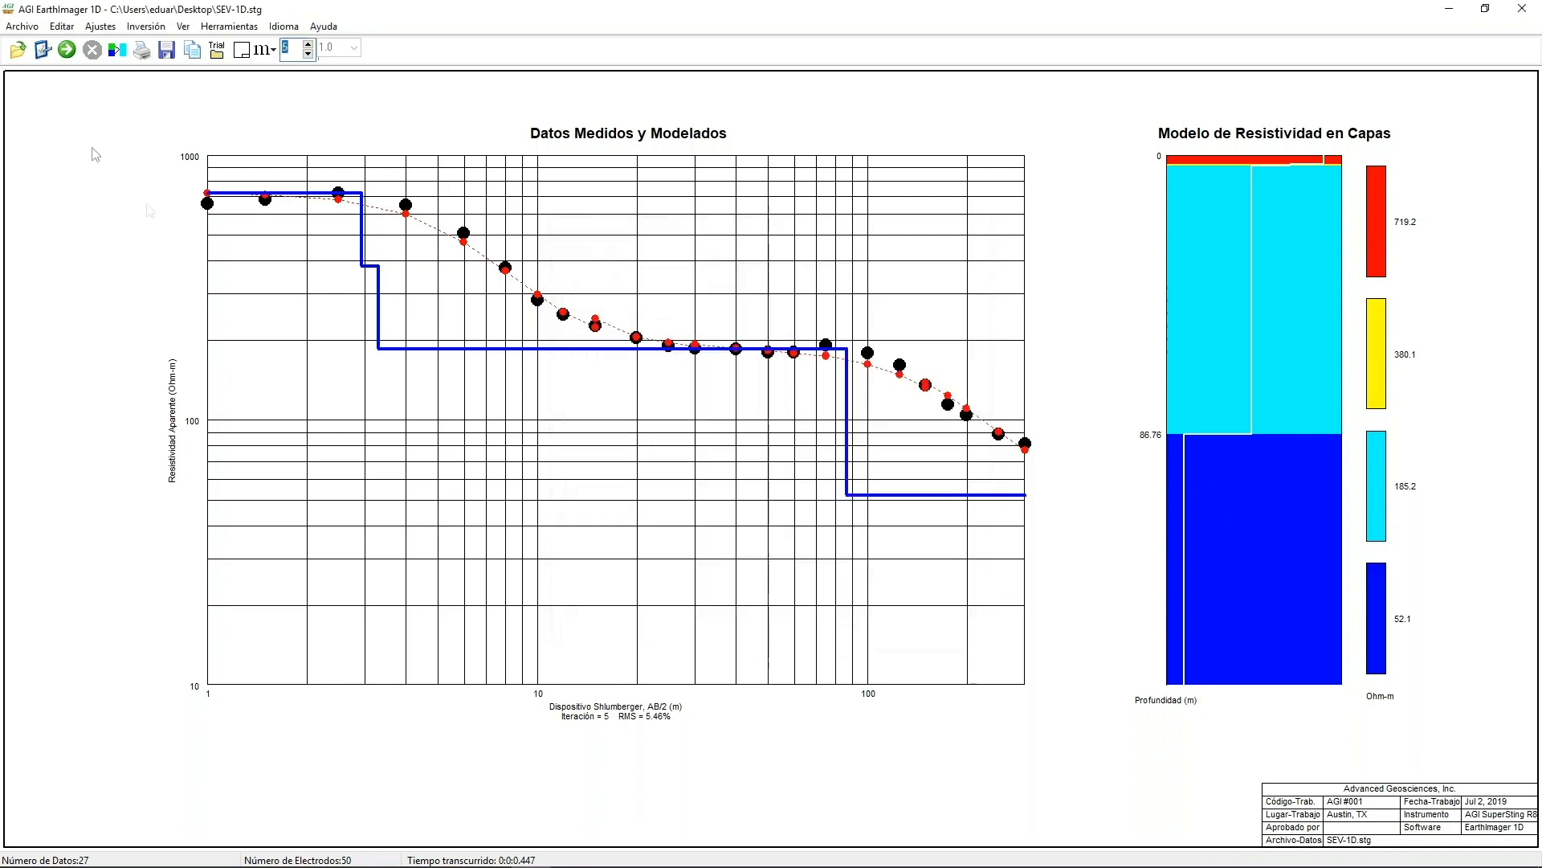
- Set the number of layers to 5 in the initial model and rerun the inversion on the SEV-1D data
left_click(42, 50)
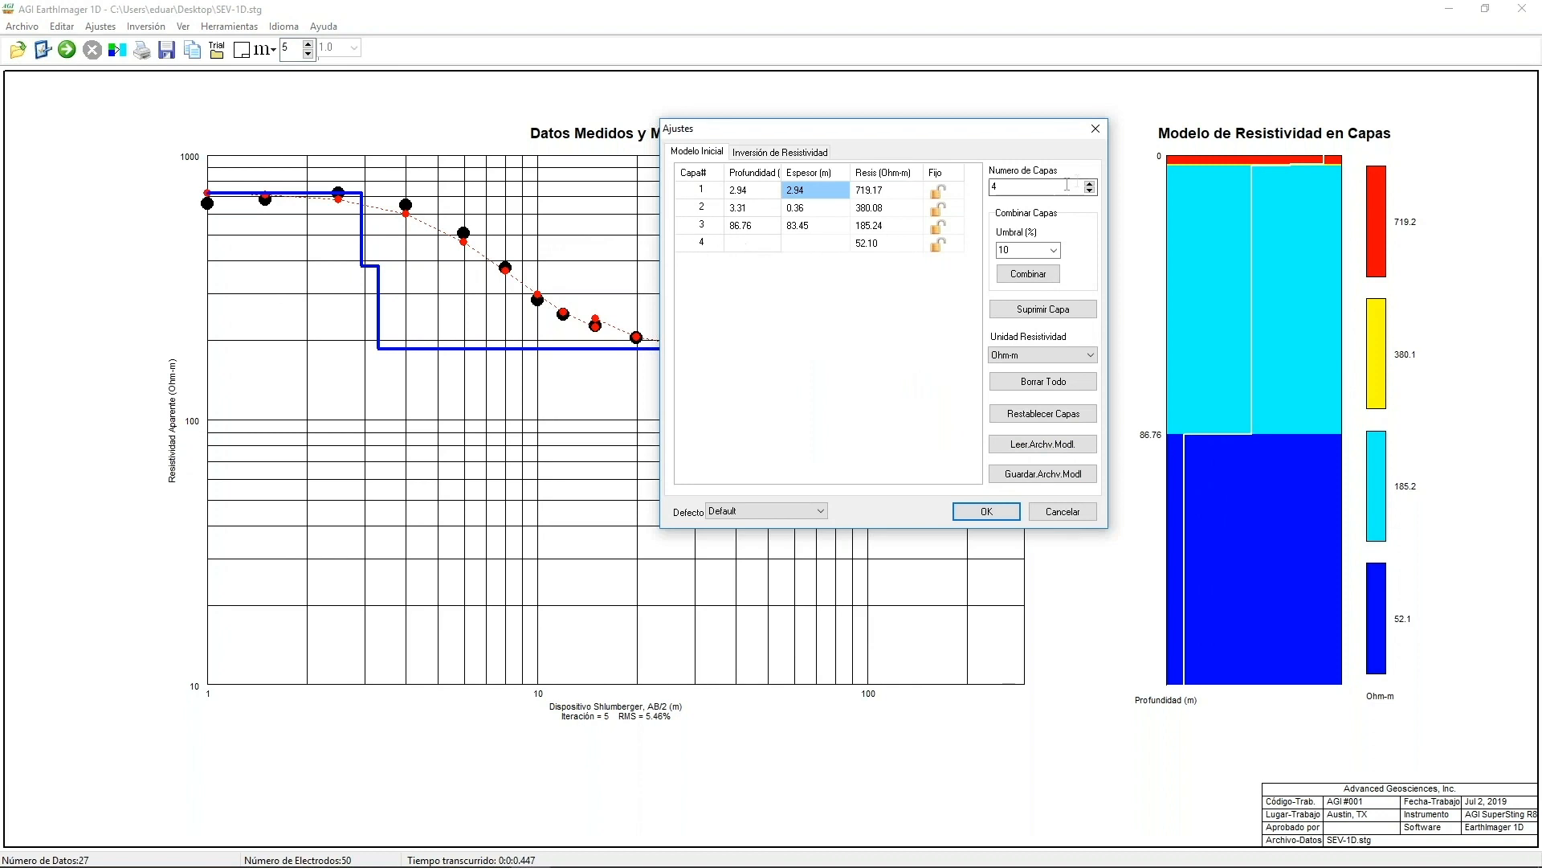
left_click(1090, 183)
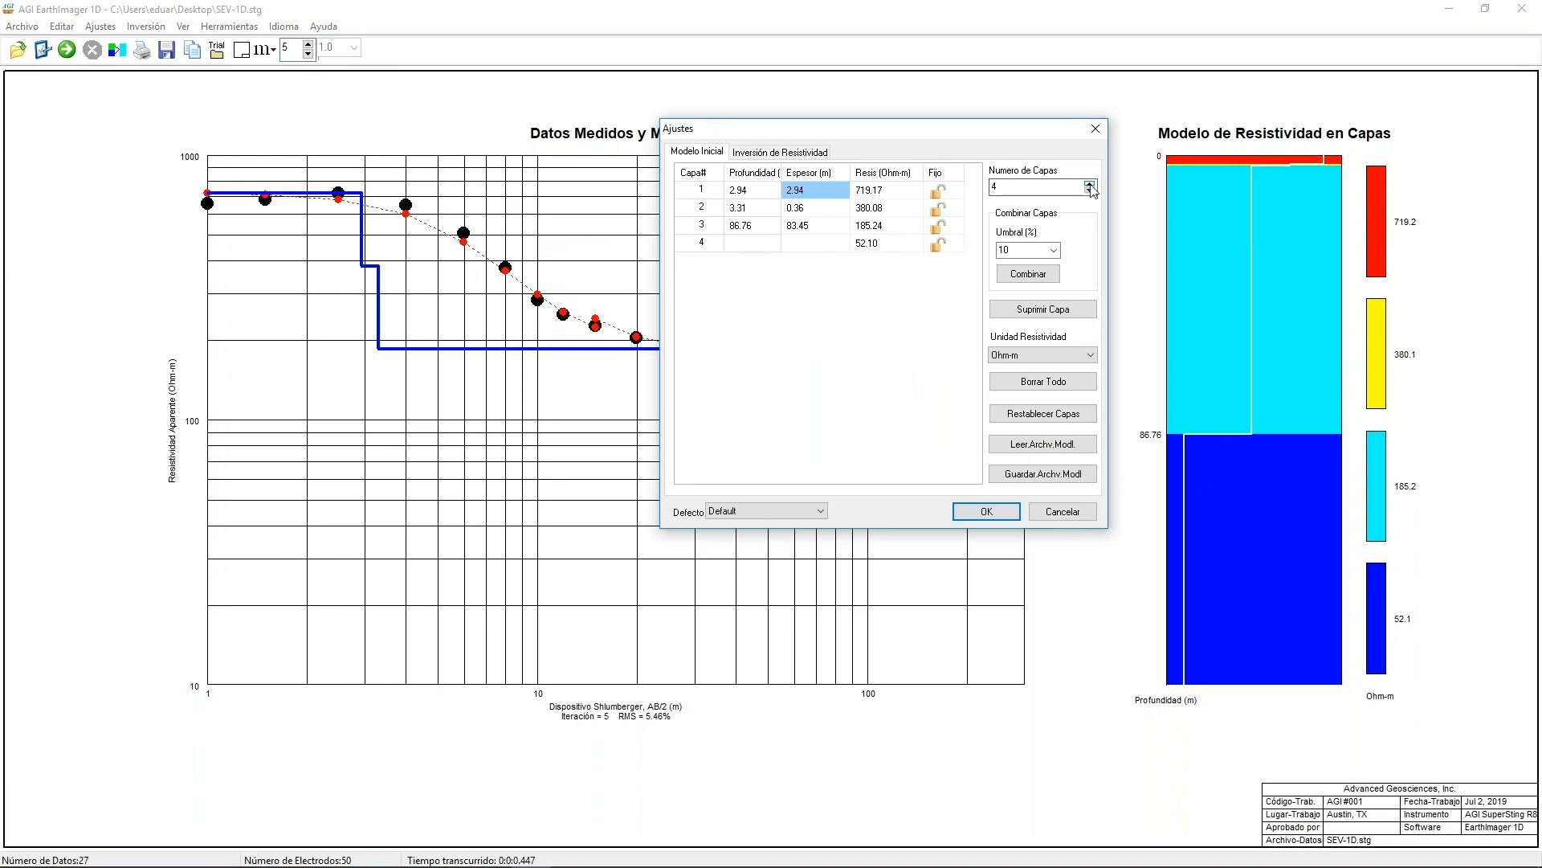
left_click(987, 514)
left_click(67, 50)
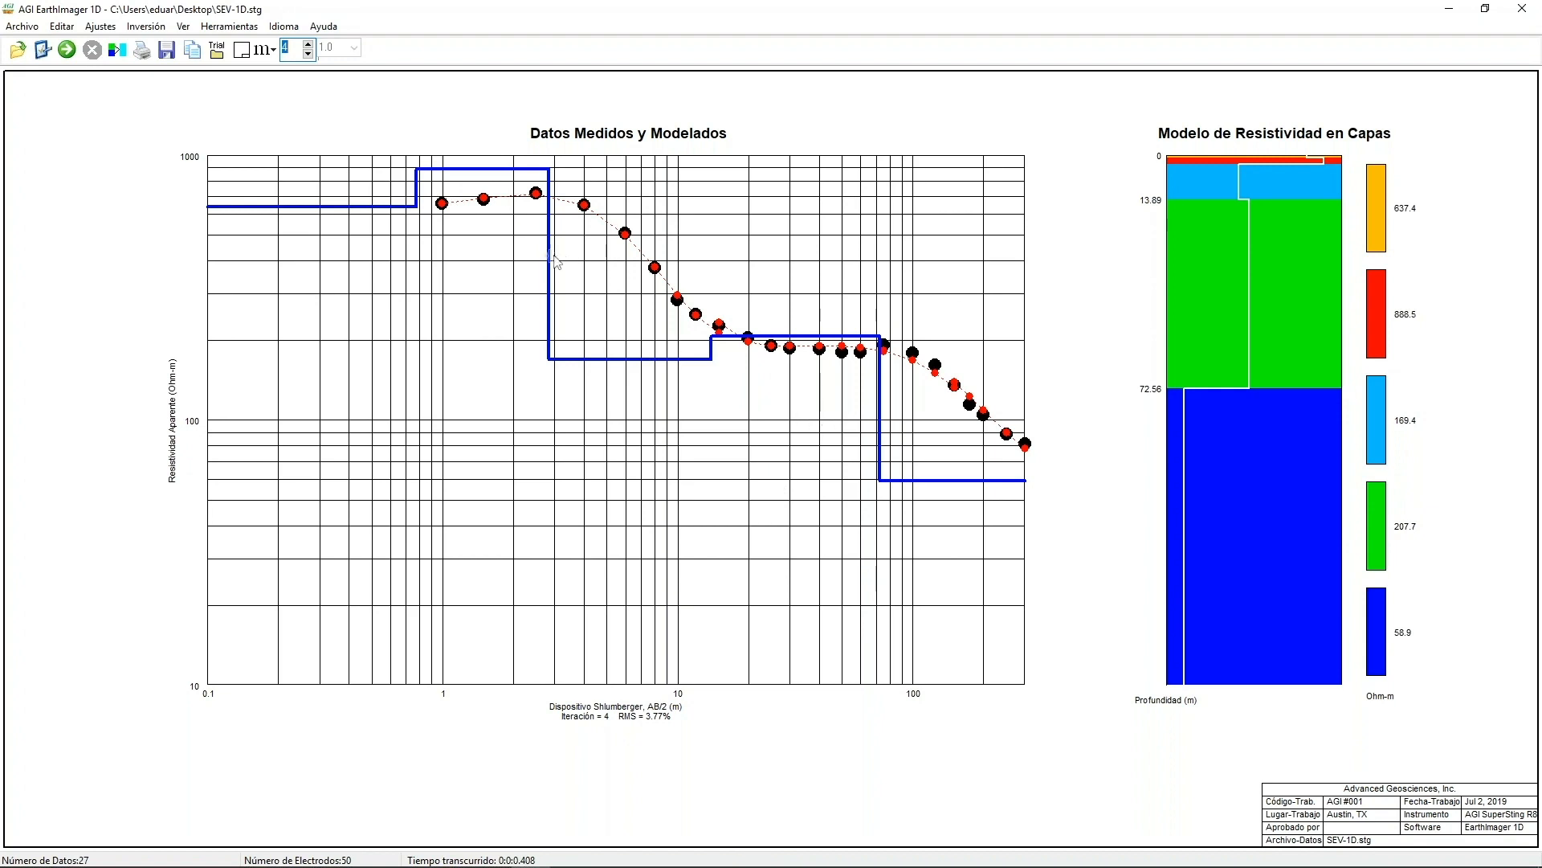
- Reshape the model curve by hand: first layer's base at about 3.8 m, second's at about 6 m, third layer's resistivity about 99.7 Ohm-m
left_click_drag(548, 255, 629, 253)
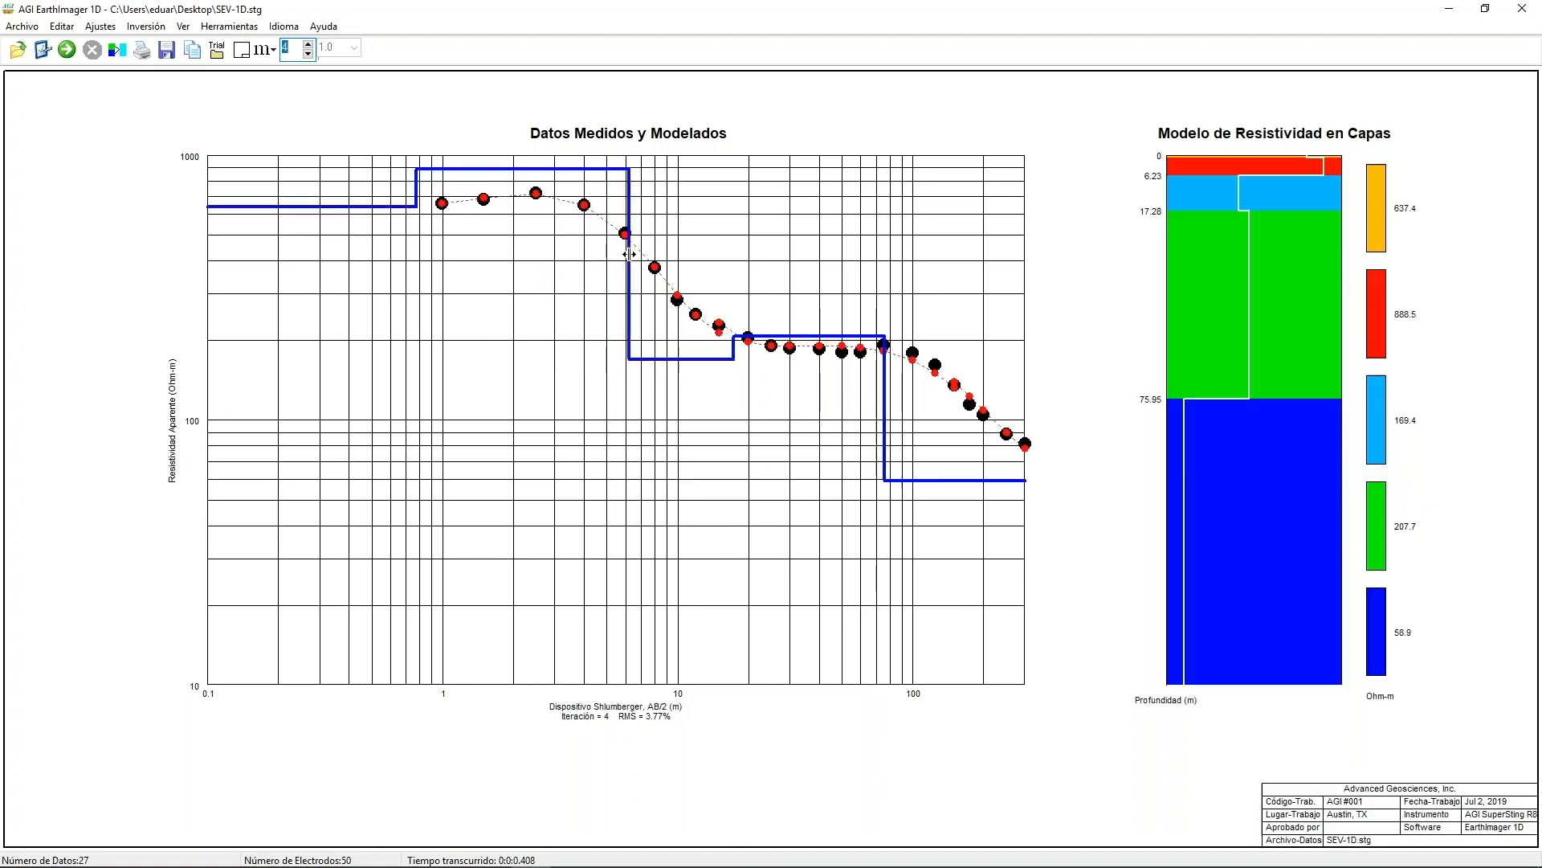
left_click(416, 184)
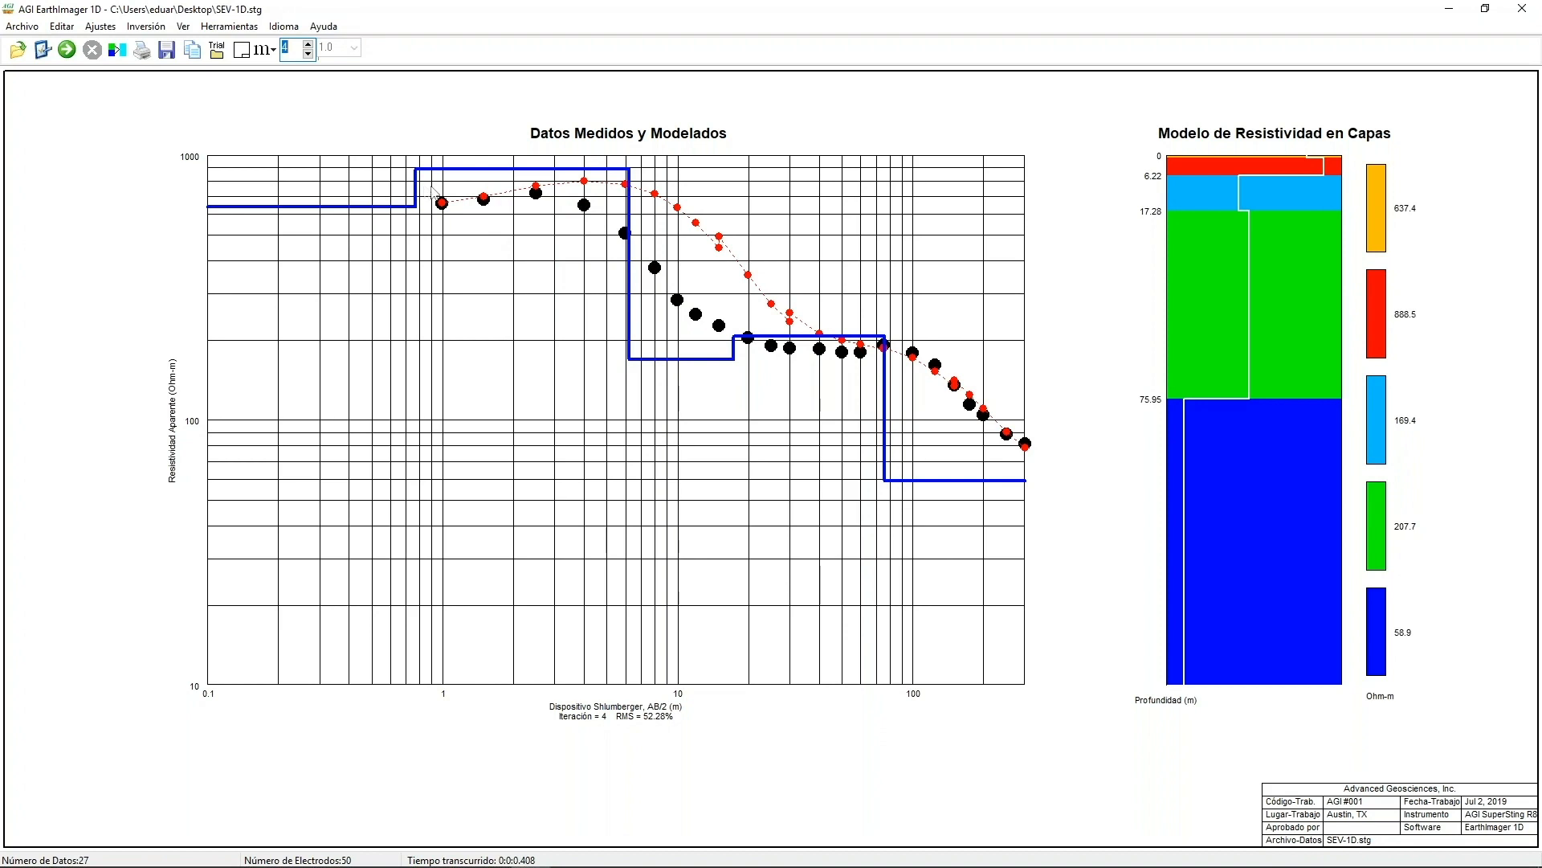
mouse_move(411, 184)
left_mouse_down()
mouse_move(217, 191)
mouse_move(399, 193)
left_mouse_up()
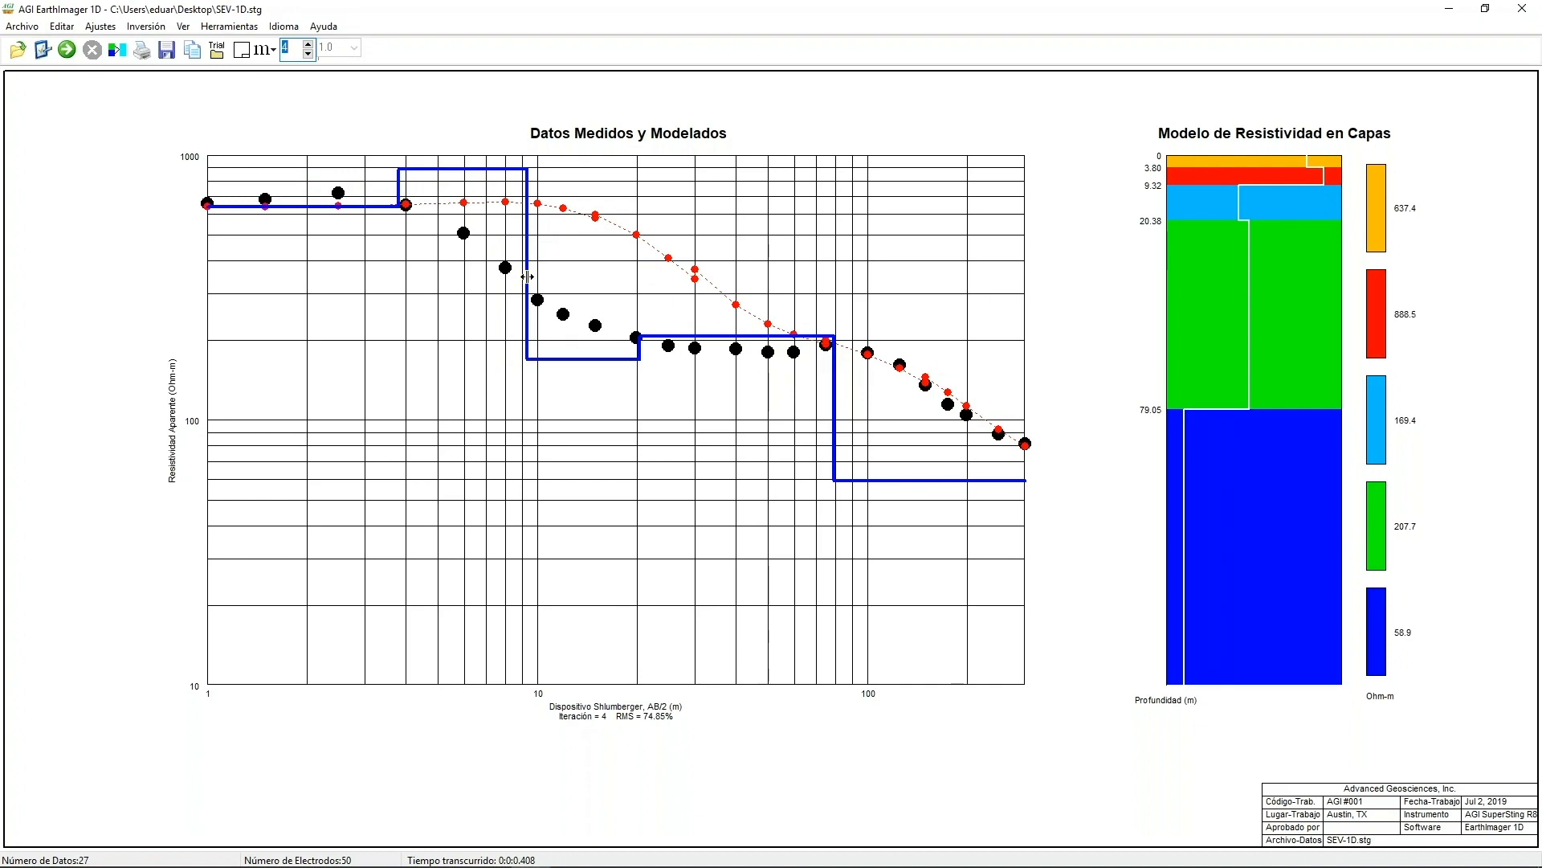
left_click_drag(527, 276, 462, 279)
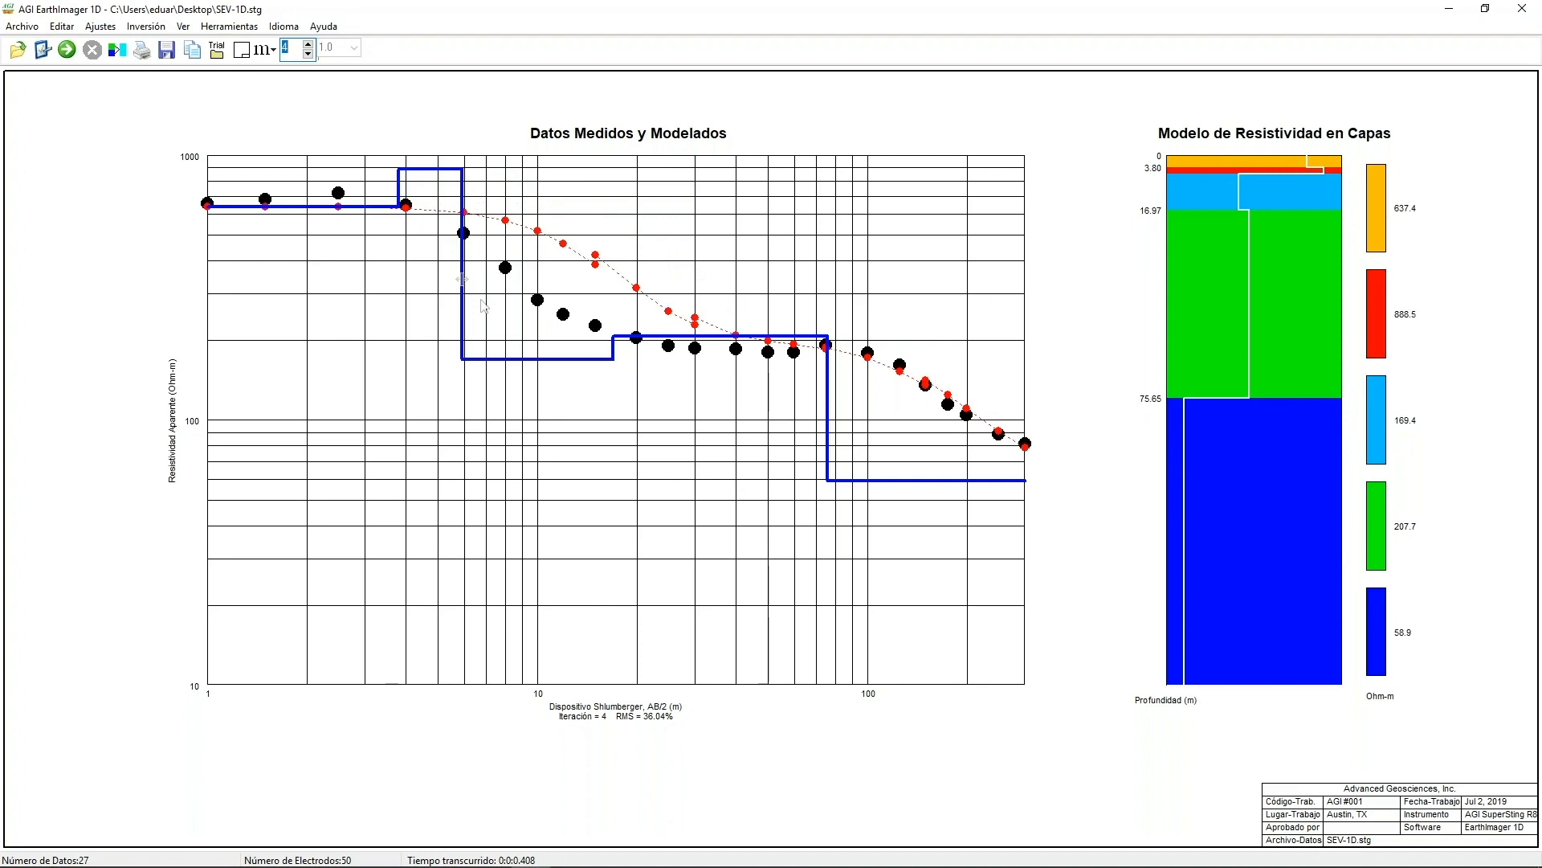
left_click_drag(539, 359, 527, 419)
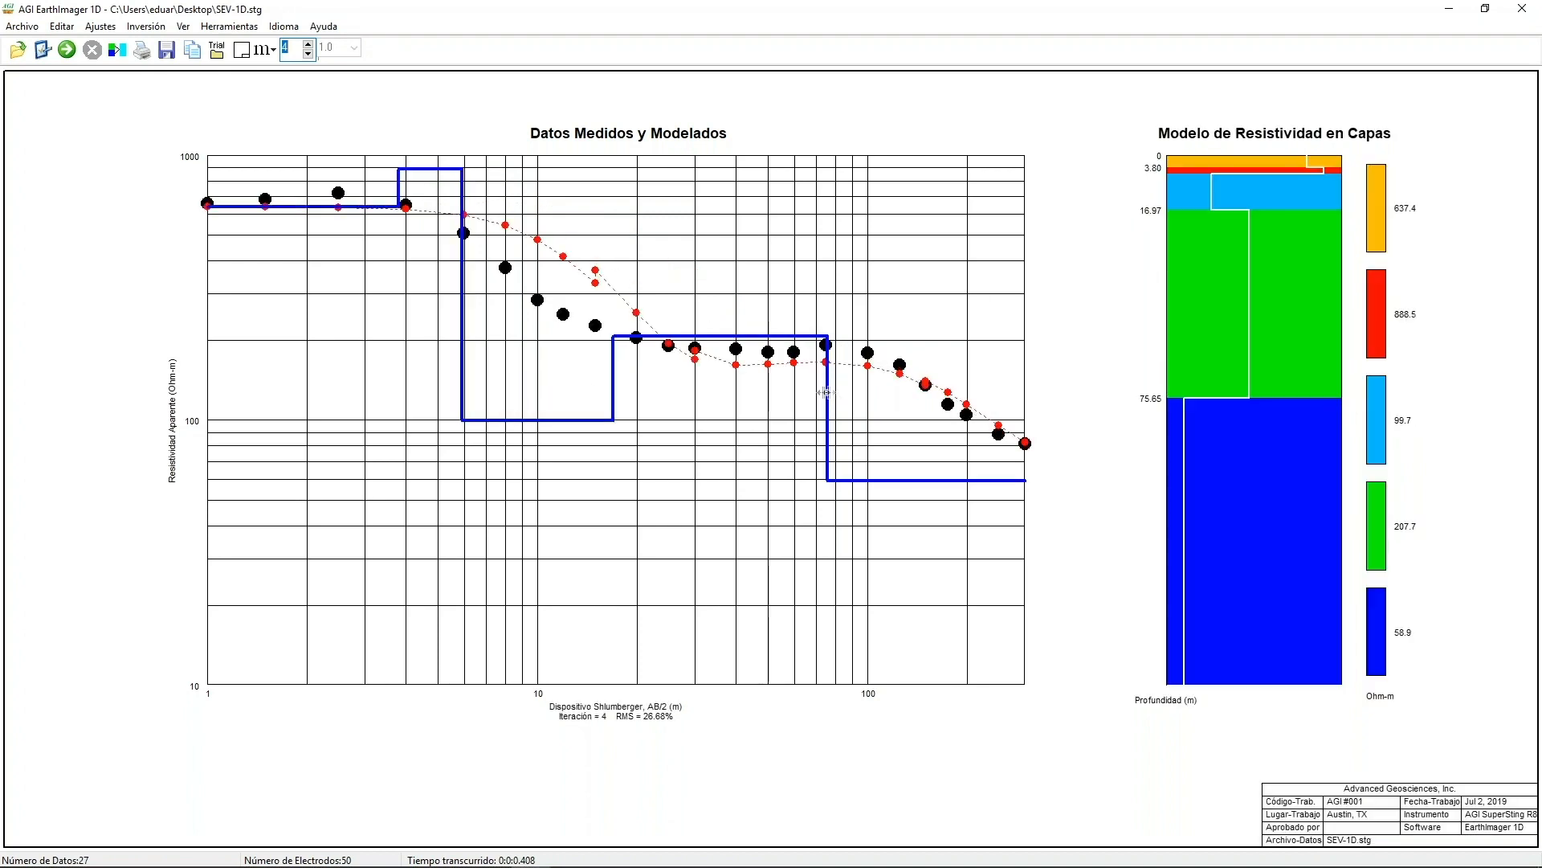
- Move the fourth layer's base to about 90.6 m, then the third layer's base to about 19.6 m, and rerun the inversion
left_click_drag(825, 393, 853, 390)
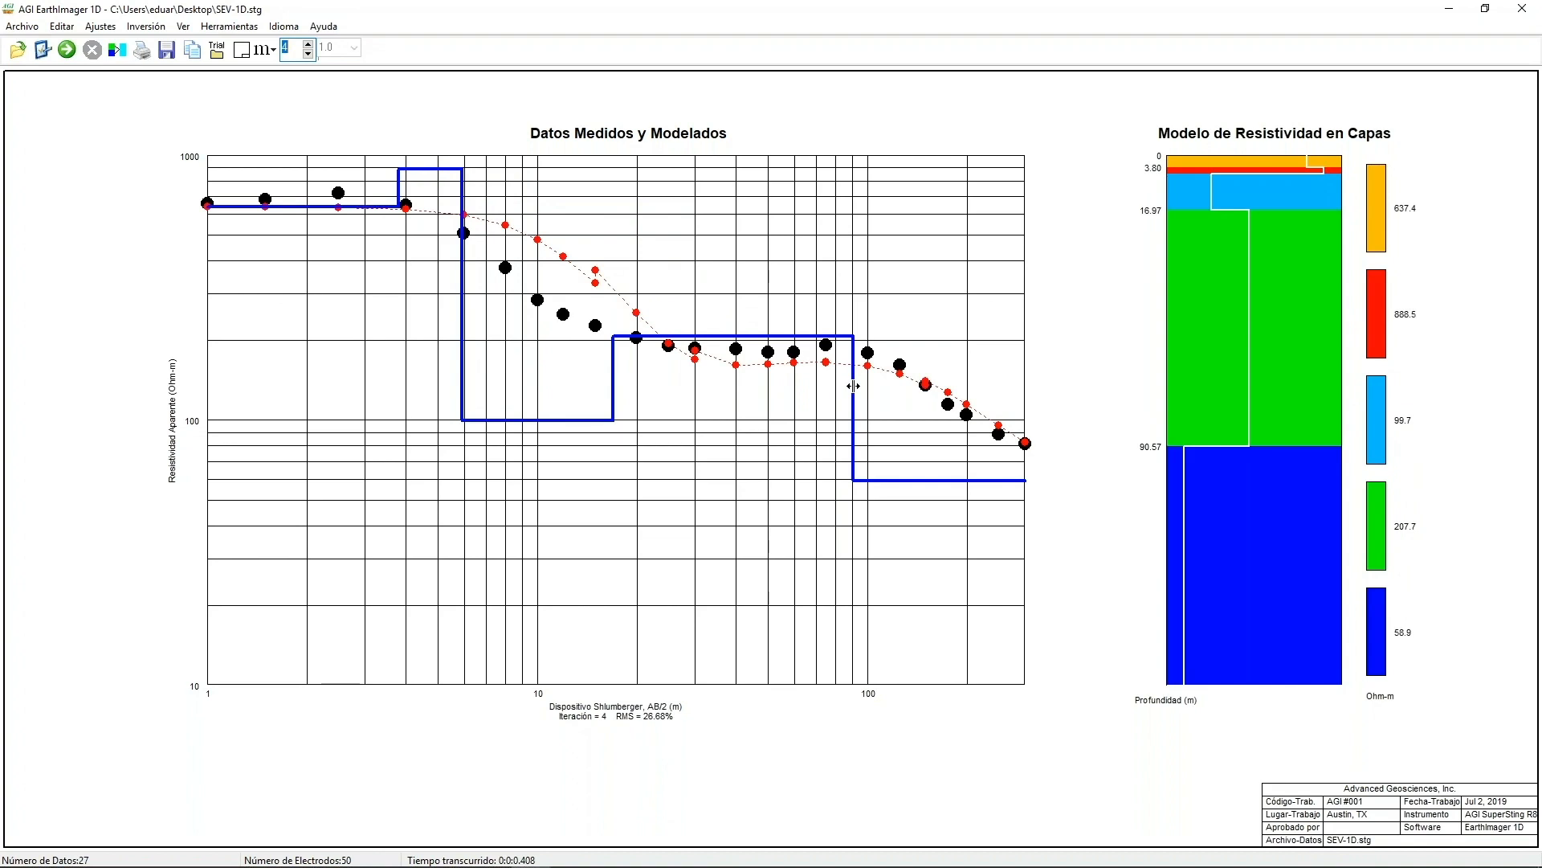
left_click_drag(612, 379, 635, 378)
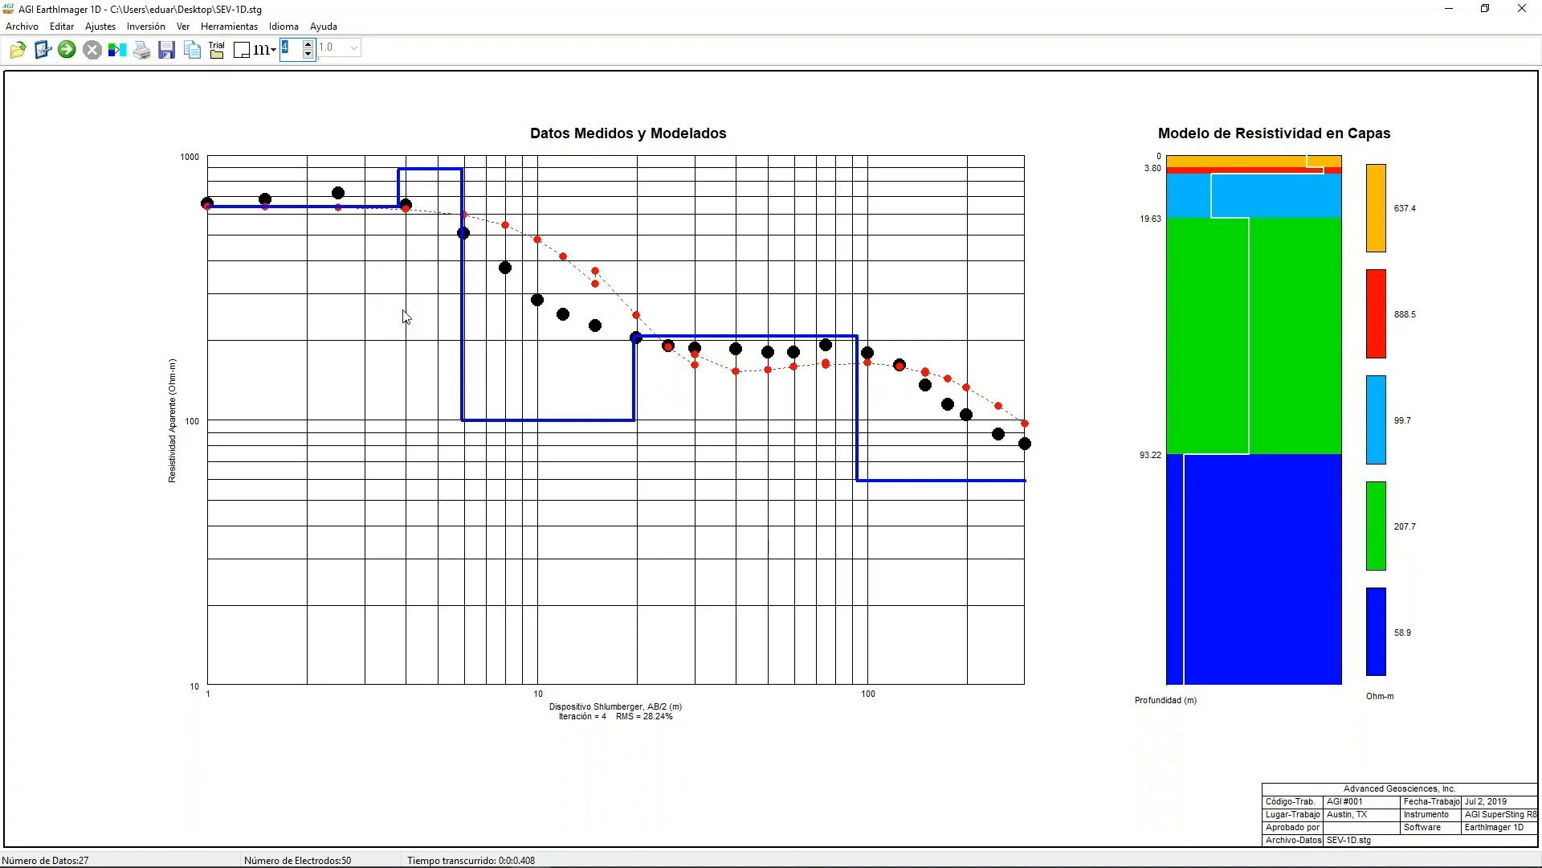
left_click(67, 49)
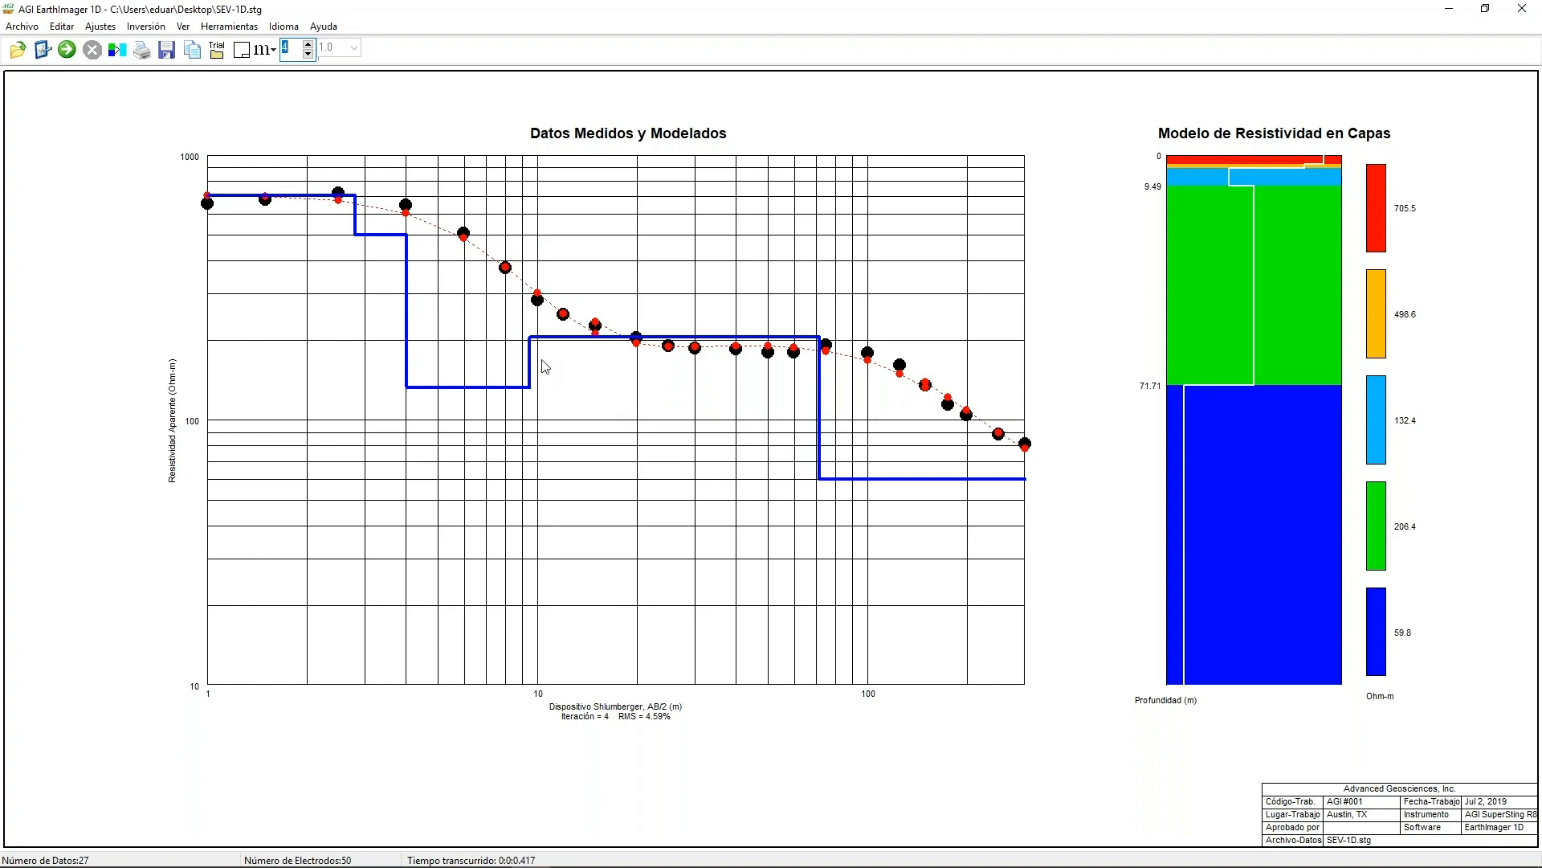
- Shift the third layer's base on the model curve to about 14.3 m and rerun the inversion
left_click_drag(532, 362, 588, 358)
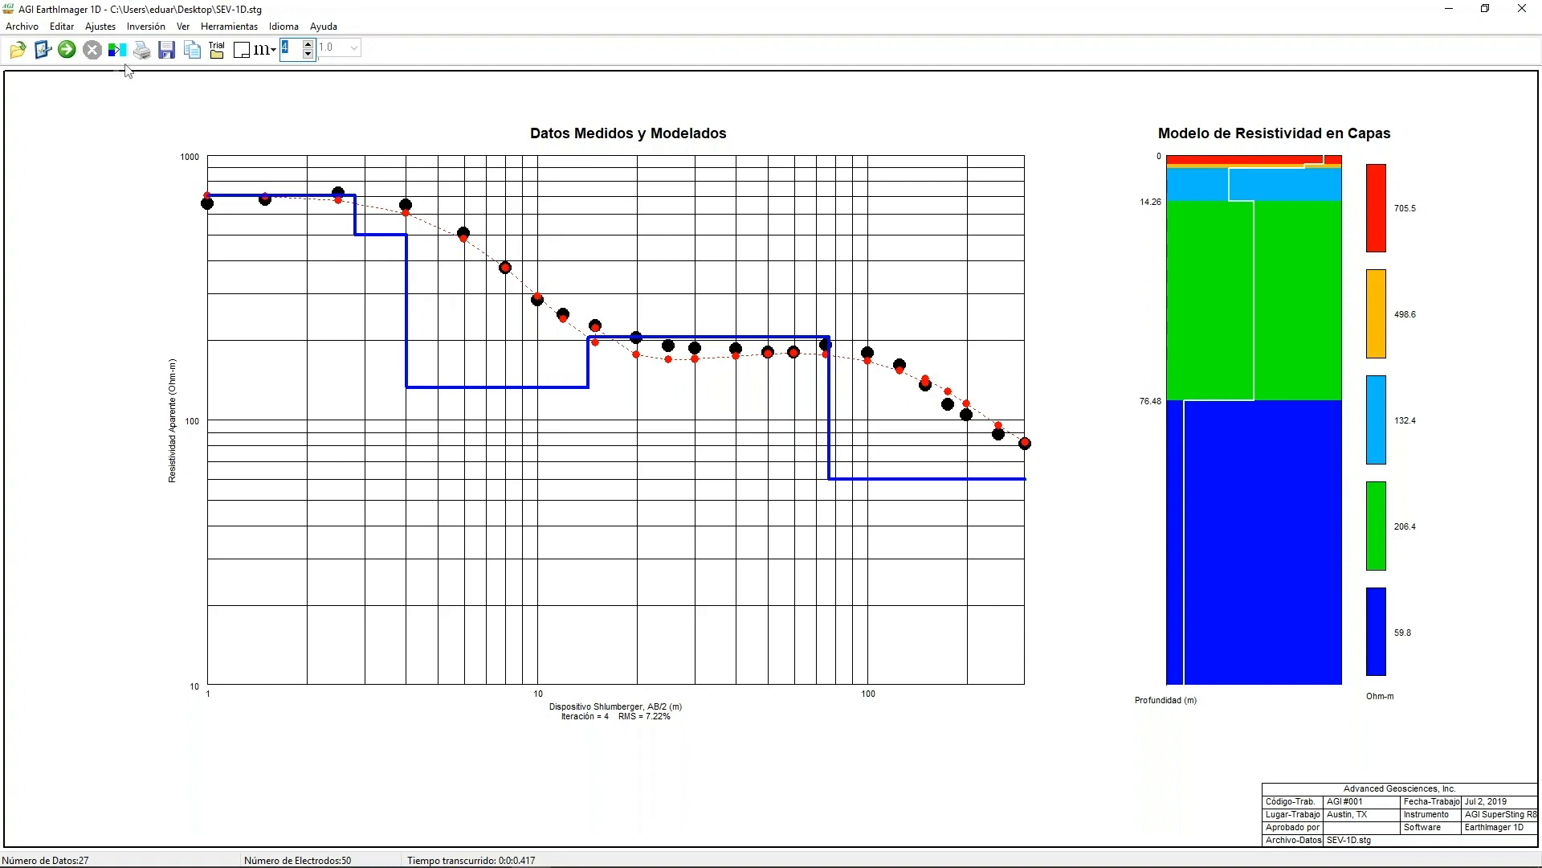
left_click(75, 55)
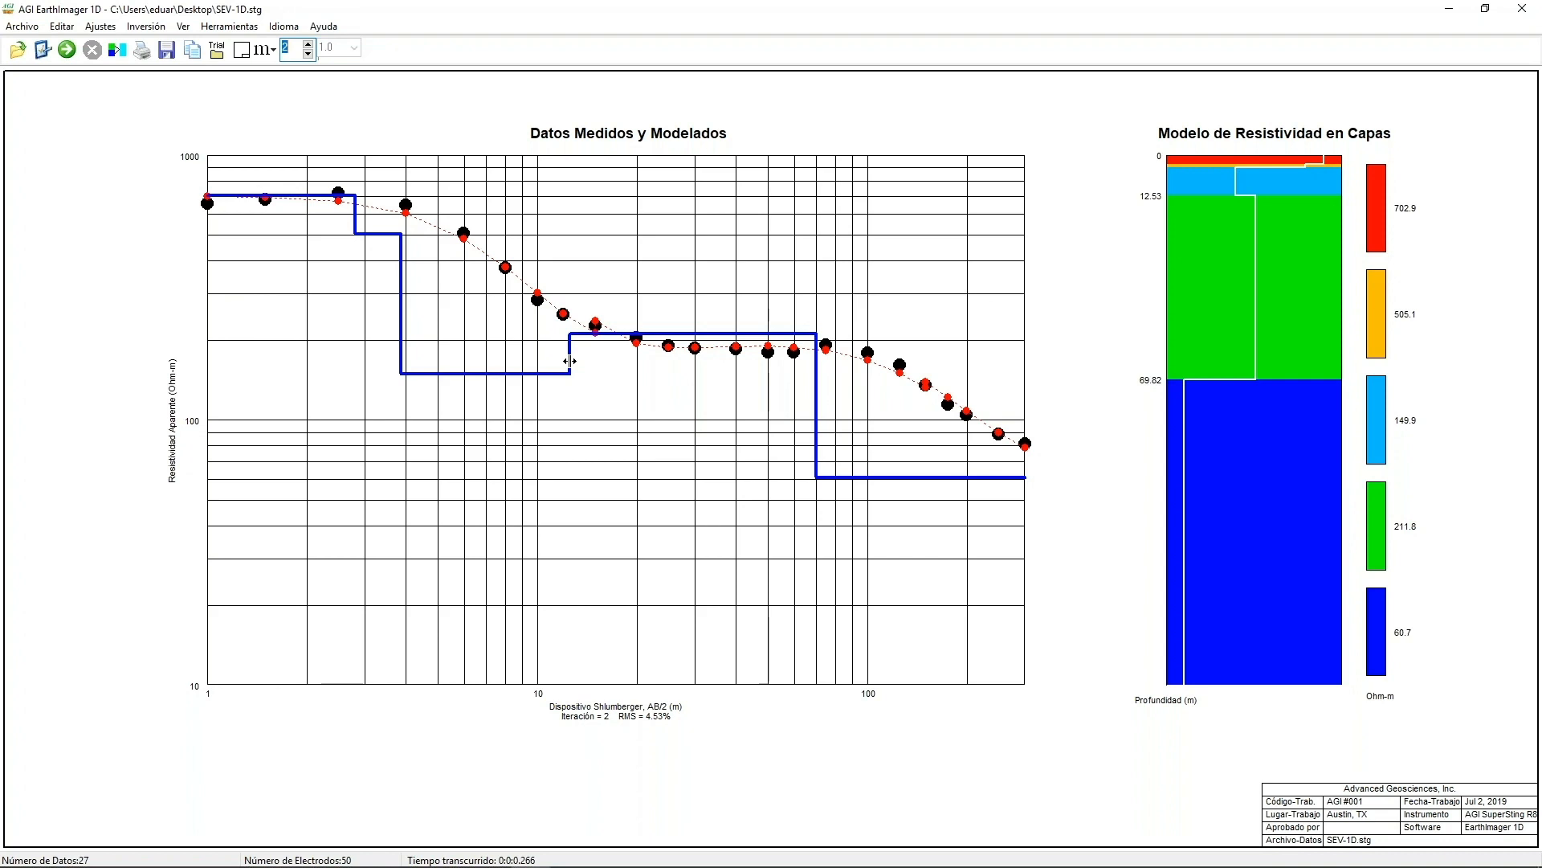
- Adjust the fourth layer to about 227.1 Ohm-m with its base near 72.8 m, the fifth to about 56.2 Ohm-m, and rerun the inversion
left_click_drag(664, 331, 722, 325)
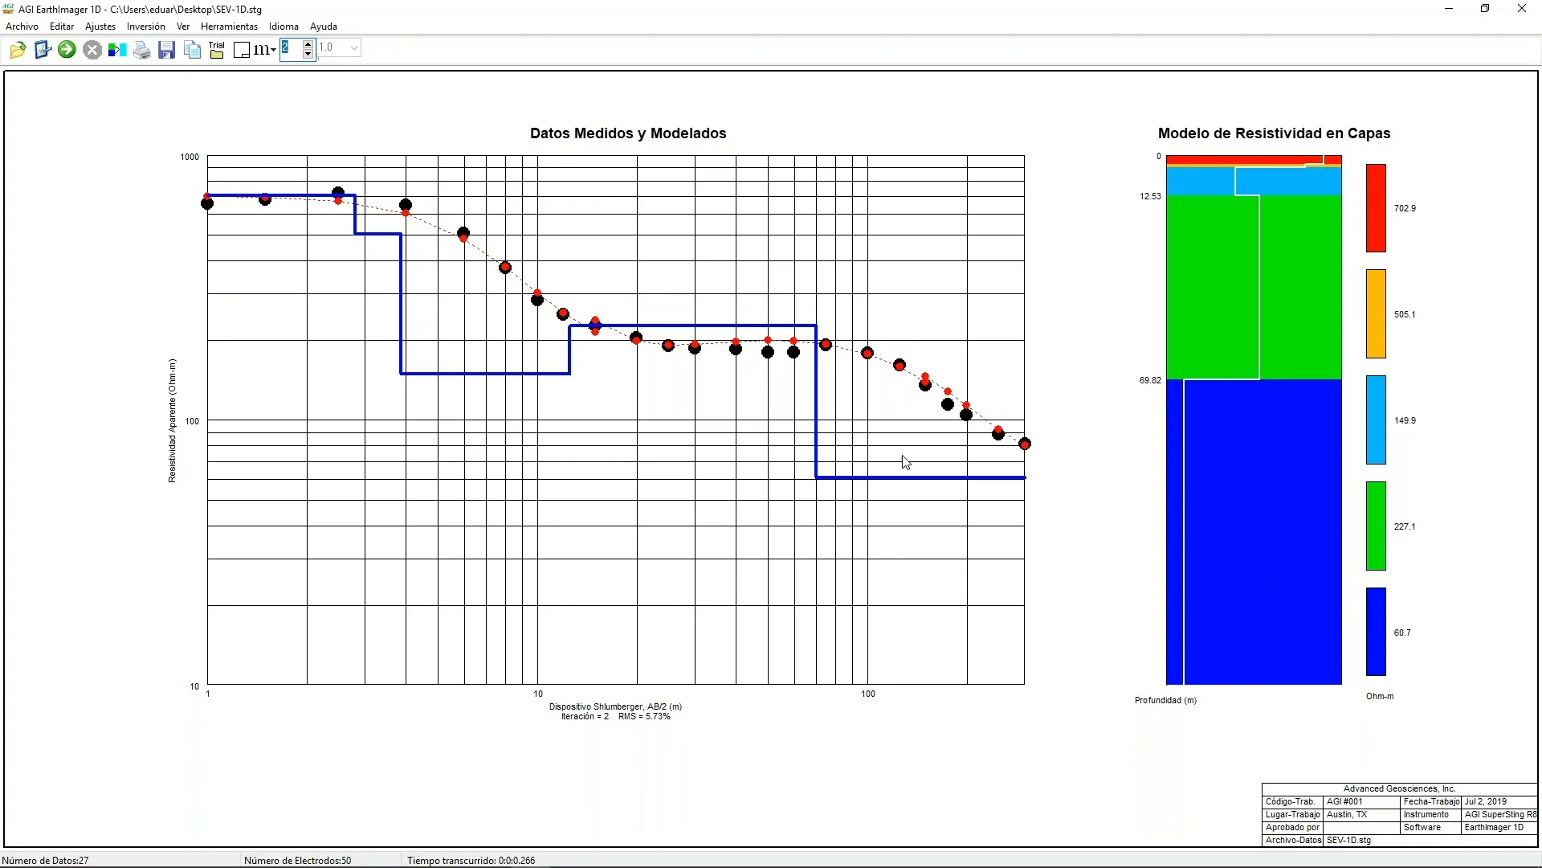
left_click_drag(920, 477, 920, 485)
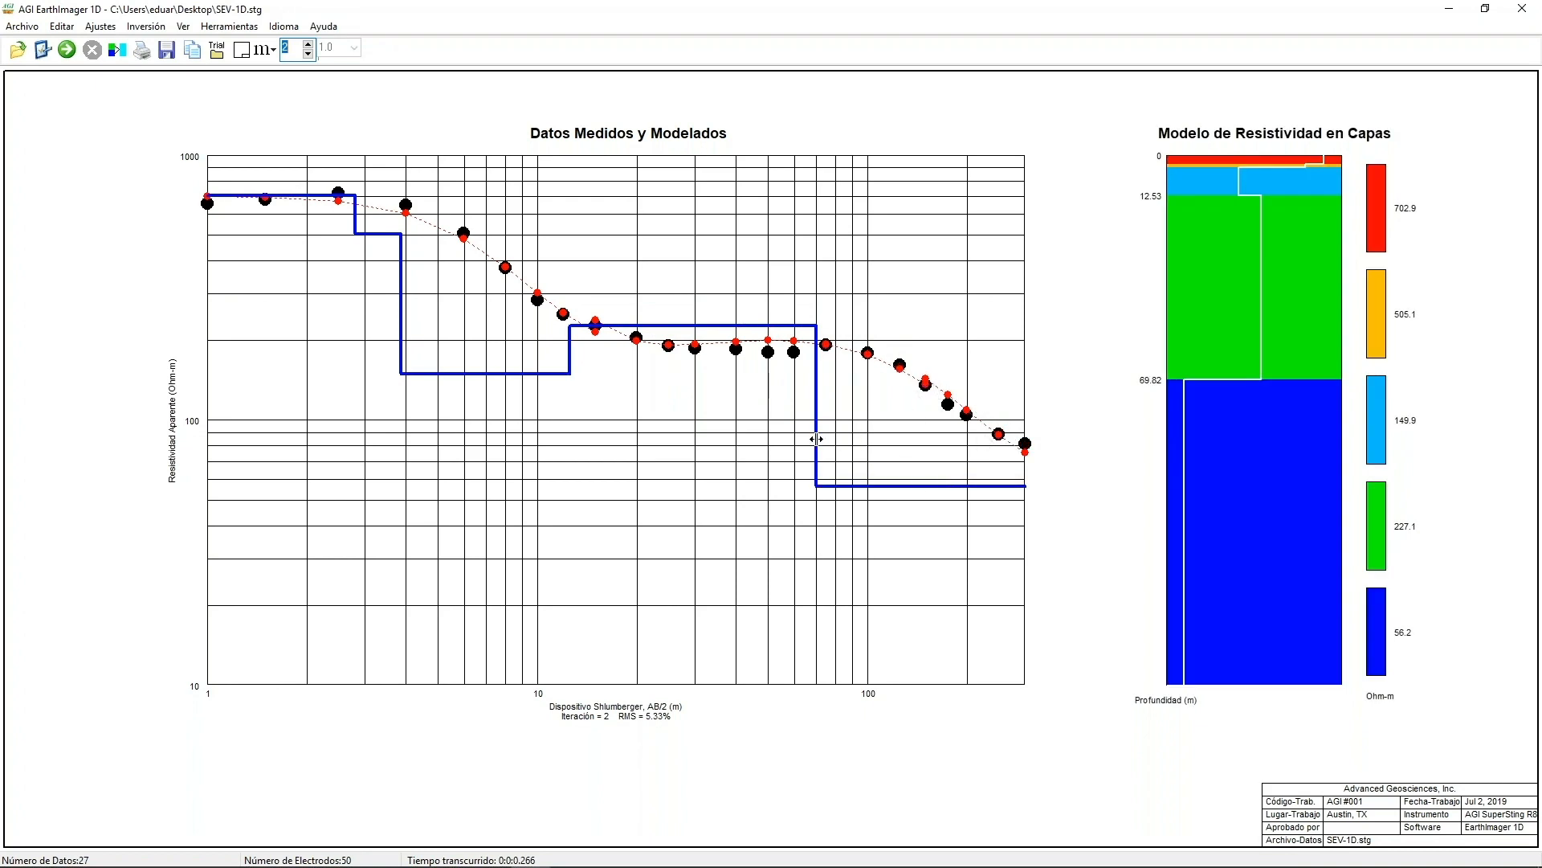
left_click_drag(814, 438, 819, 438)
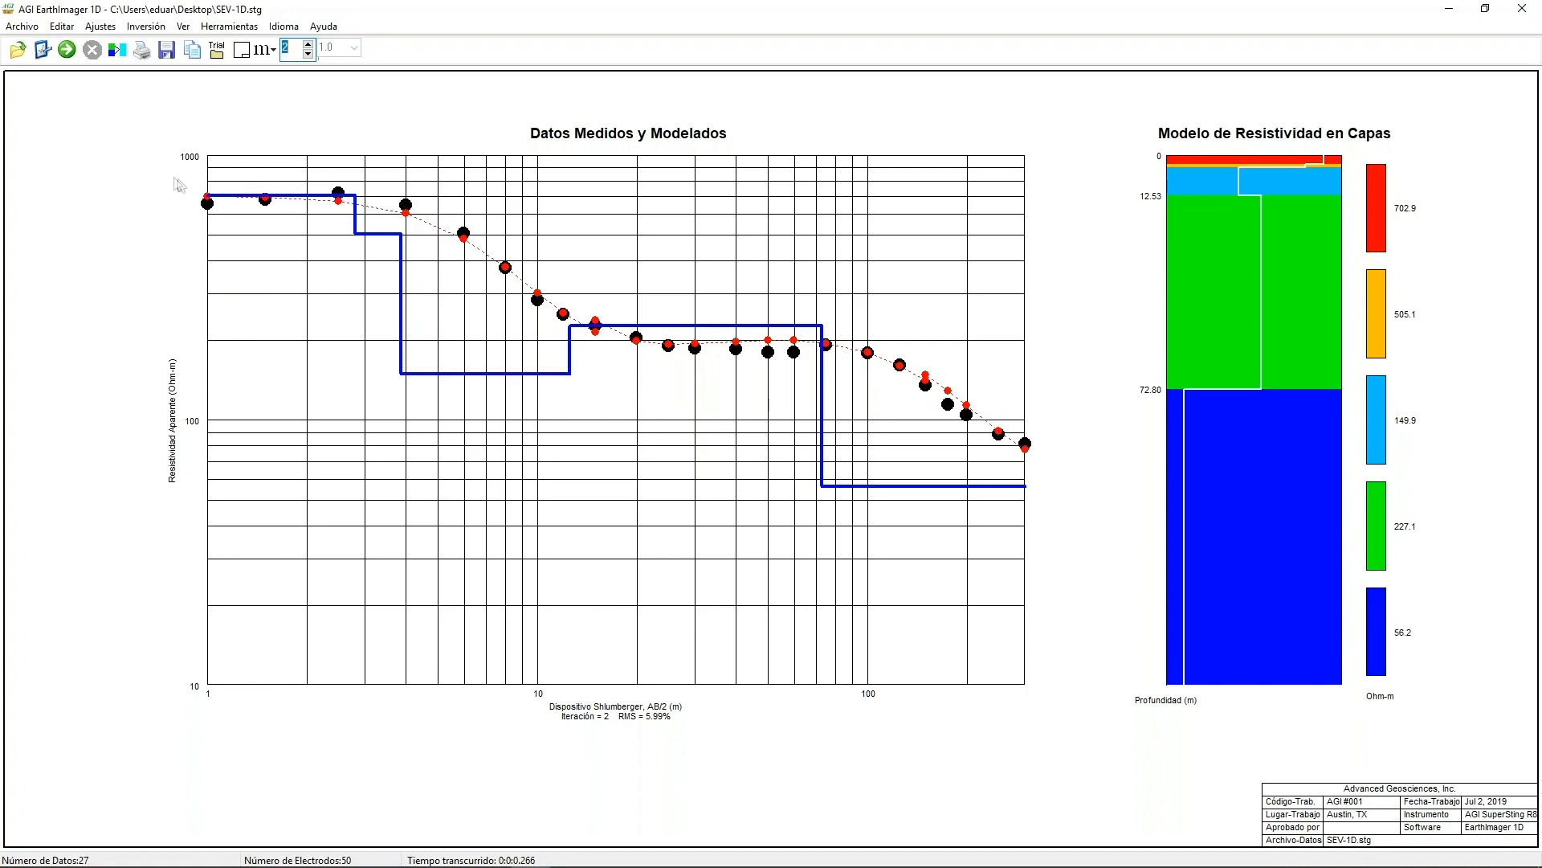
left_click(67, 50)
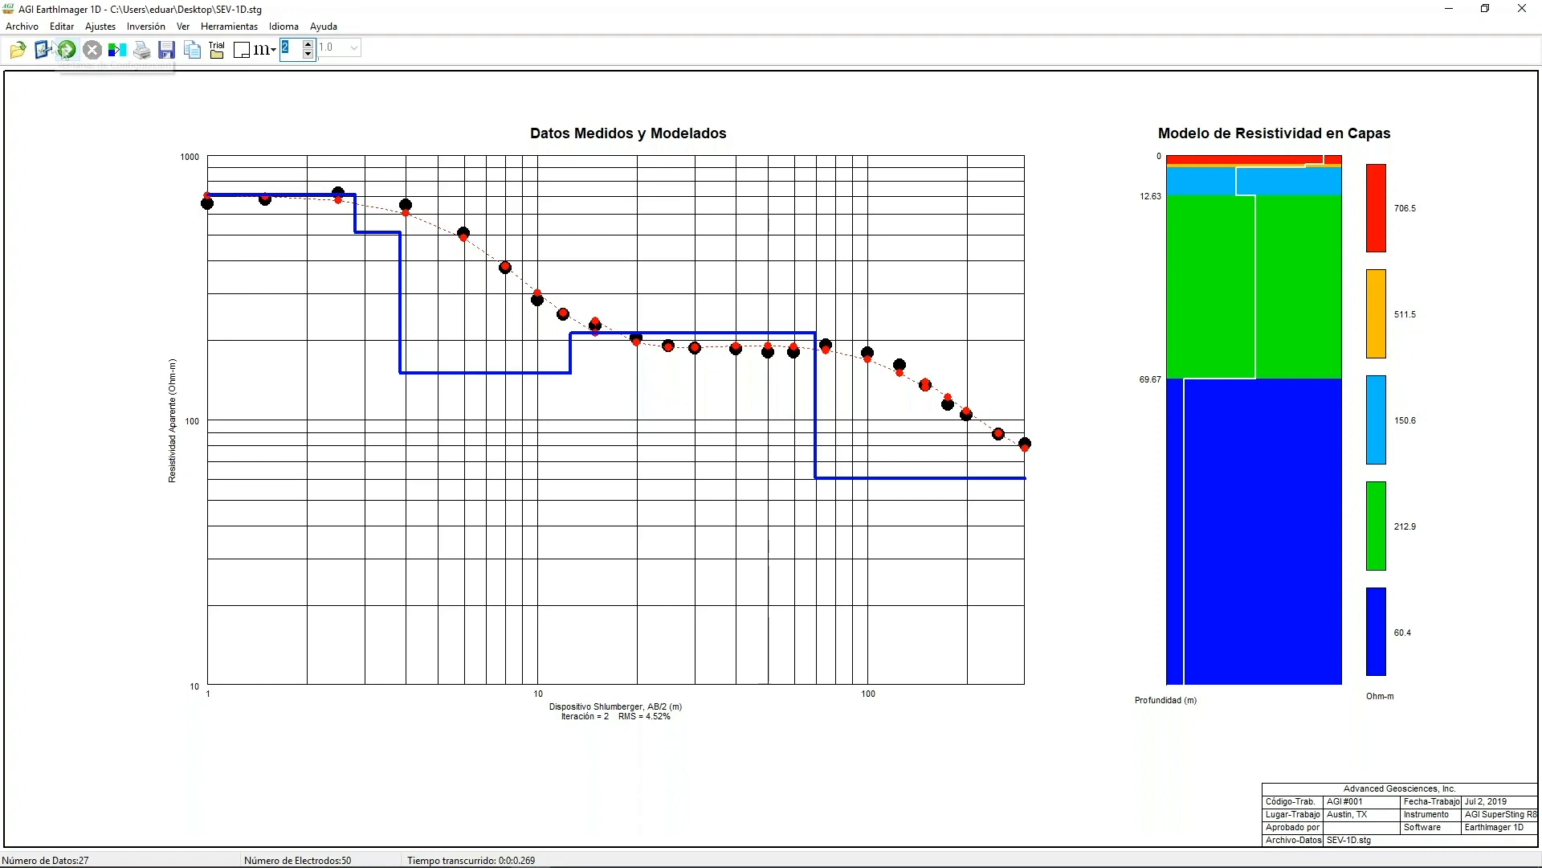
- Reload the SEV-1D.stg data file from the Desktop
left_click(22, 26)
left_click(44, 51)
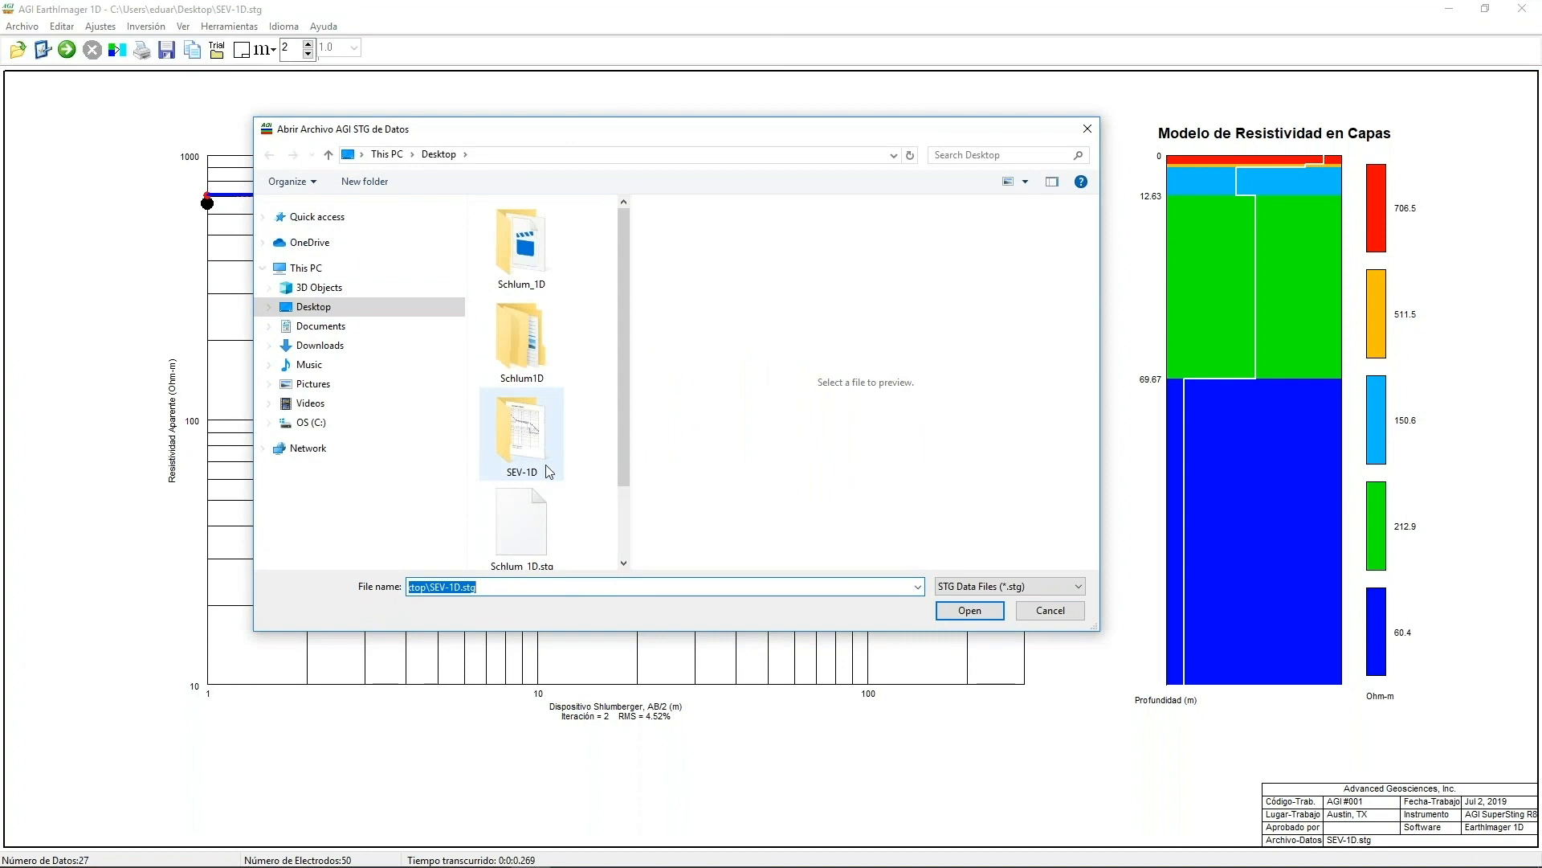
left_click_drag(628, 469, 607, 540)
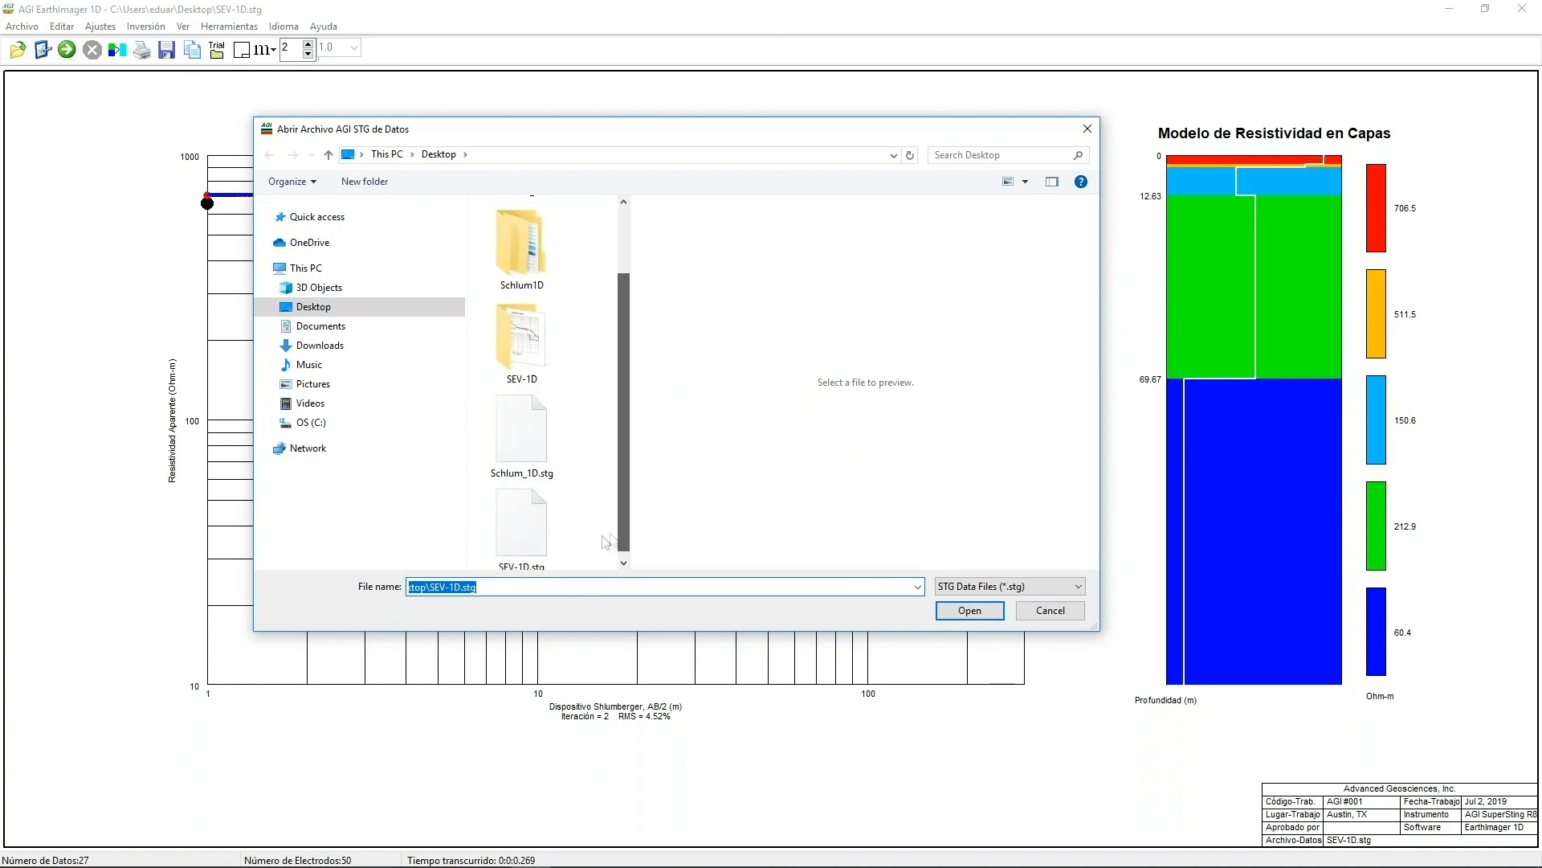
double_click(514, 522)
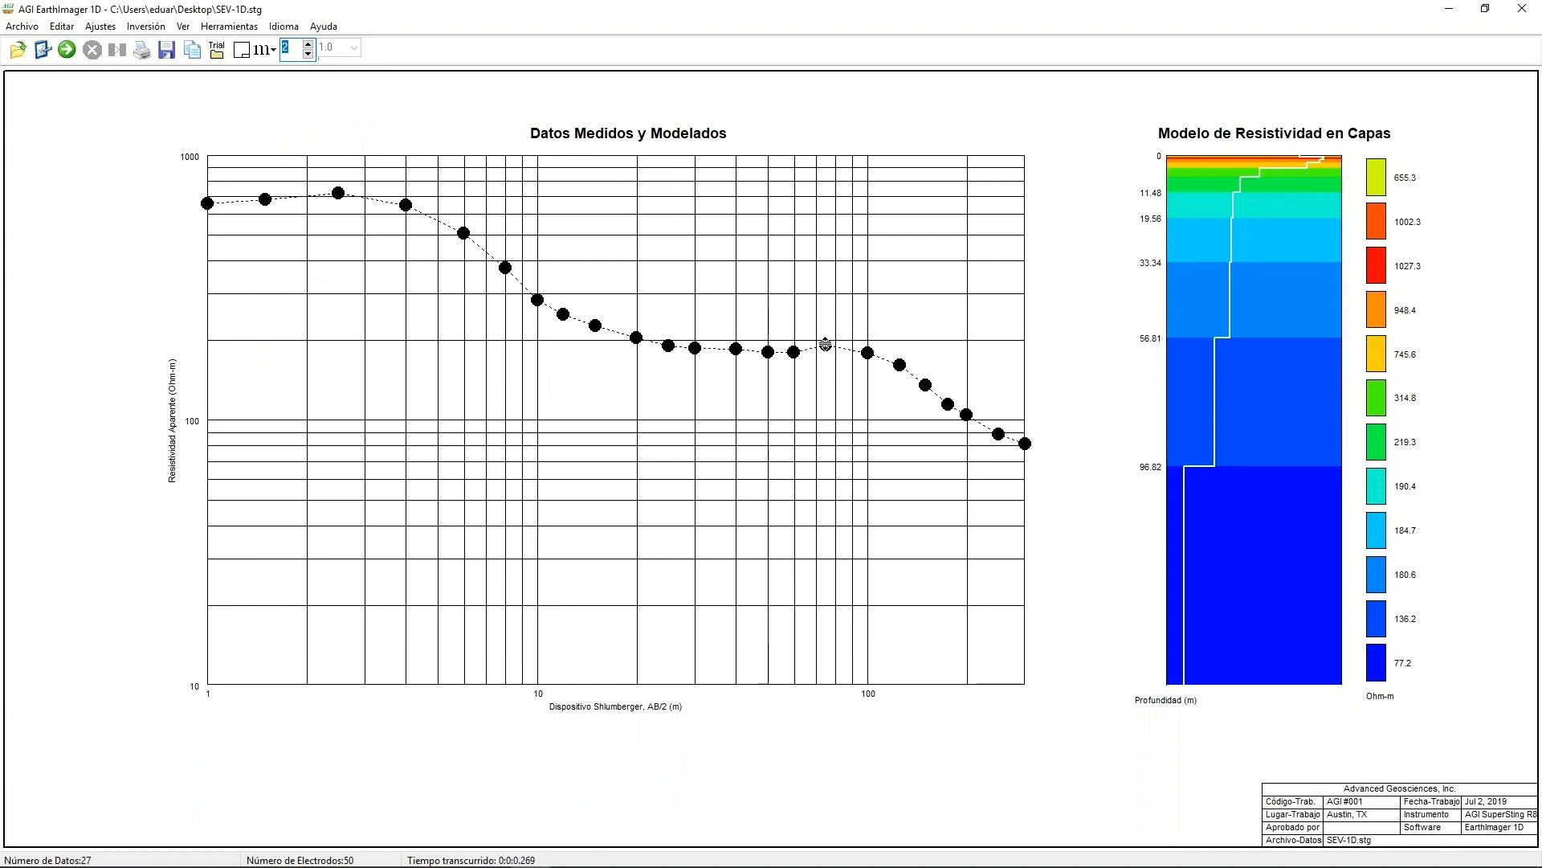
- Try displacing and restoring the 40 m data point, then raise the 200 m point to about 302 Ohm-m as an outlier
mouse_move(826, 345)
left_mouse_down()
mouse_move(821, 309)
mouse_move(826, 344)
left_mouse_up()
left_click_drag(736, 349, 734, 299)
left_click_drag(736, 304, 736, 348)
left_click_drag(966, 413, 967, 293)
- Delete the AB/2 = 200 m reading from the field data table and update the data
left_click(61, 25)
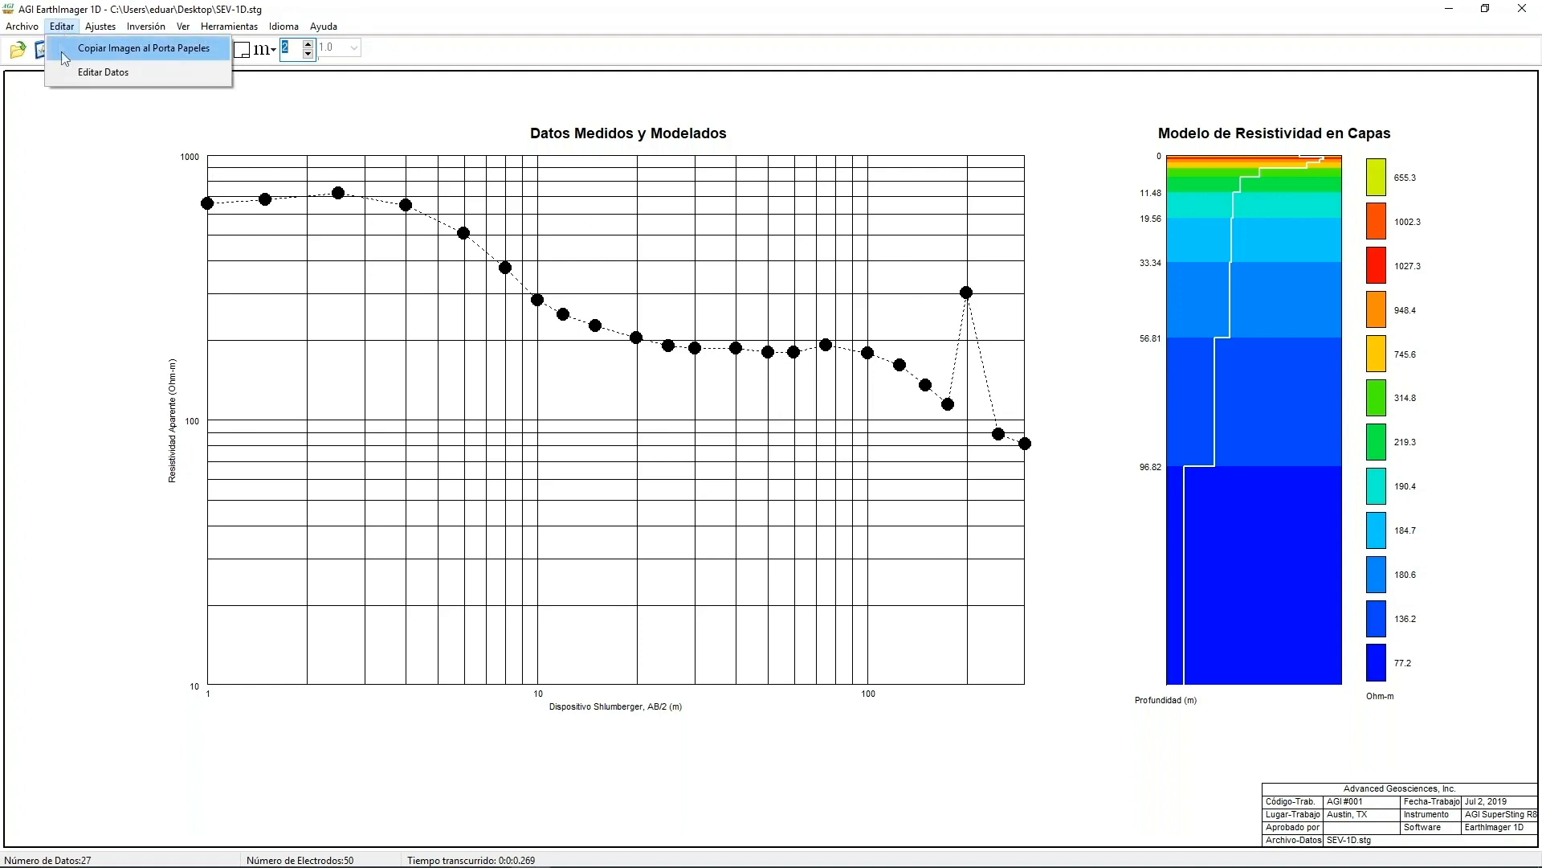
left_click(76, 73)
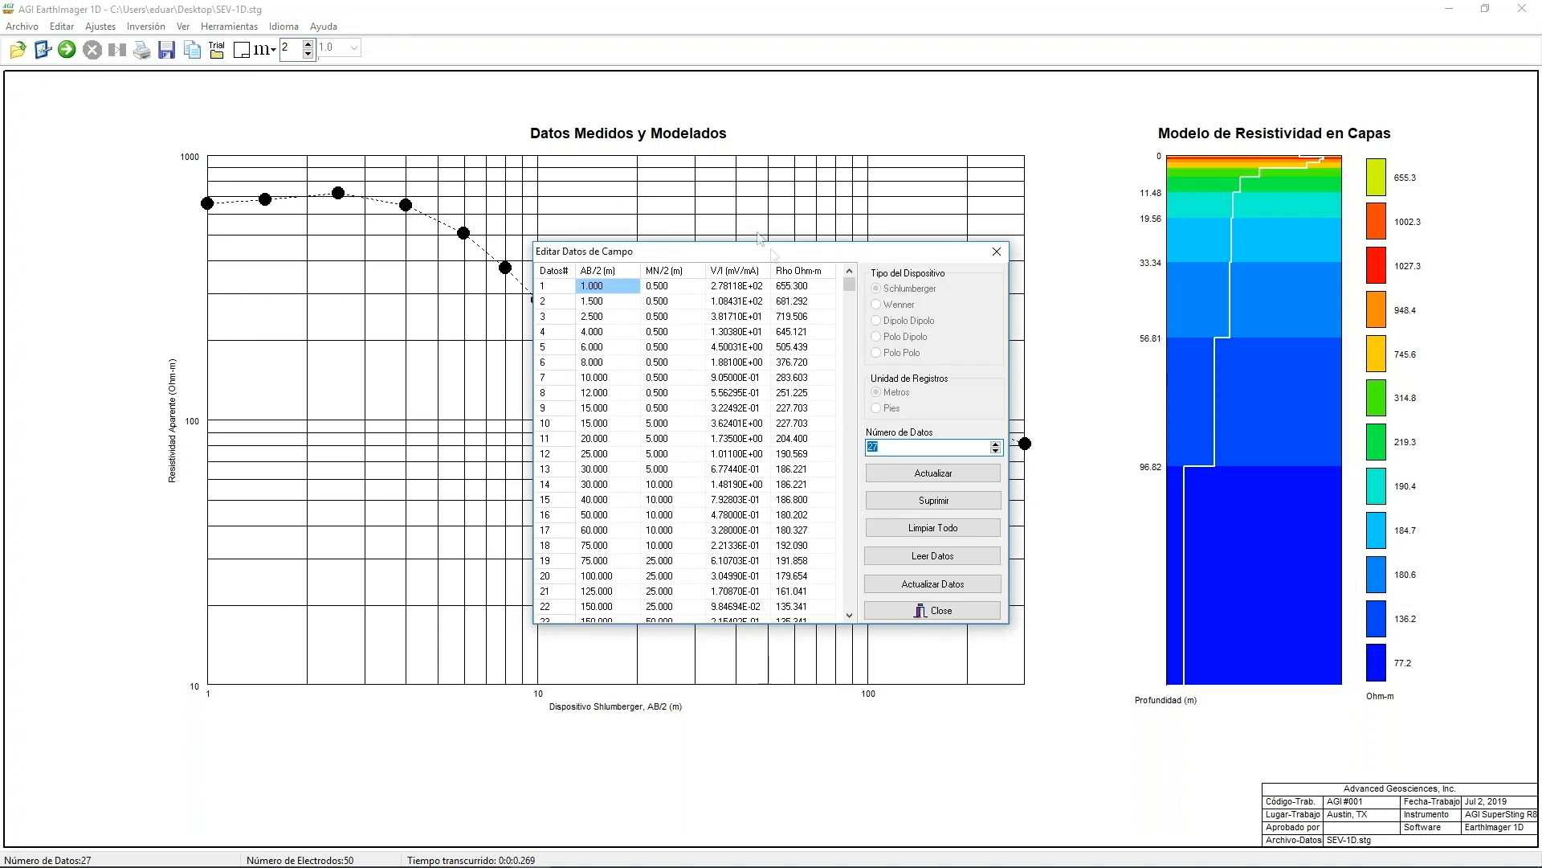
left_click_drag(770, 251, 503, 214)
left_click_drag(586, 253, 582, 567)
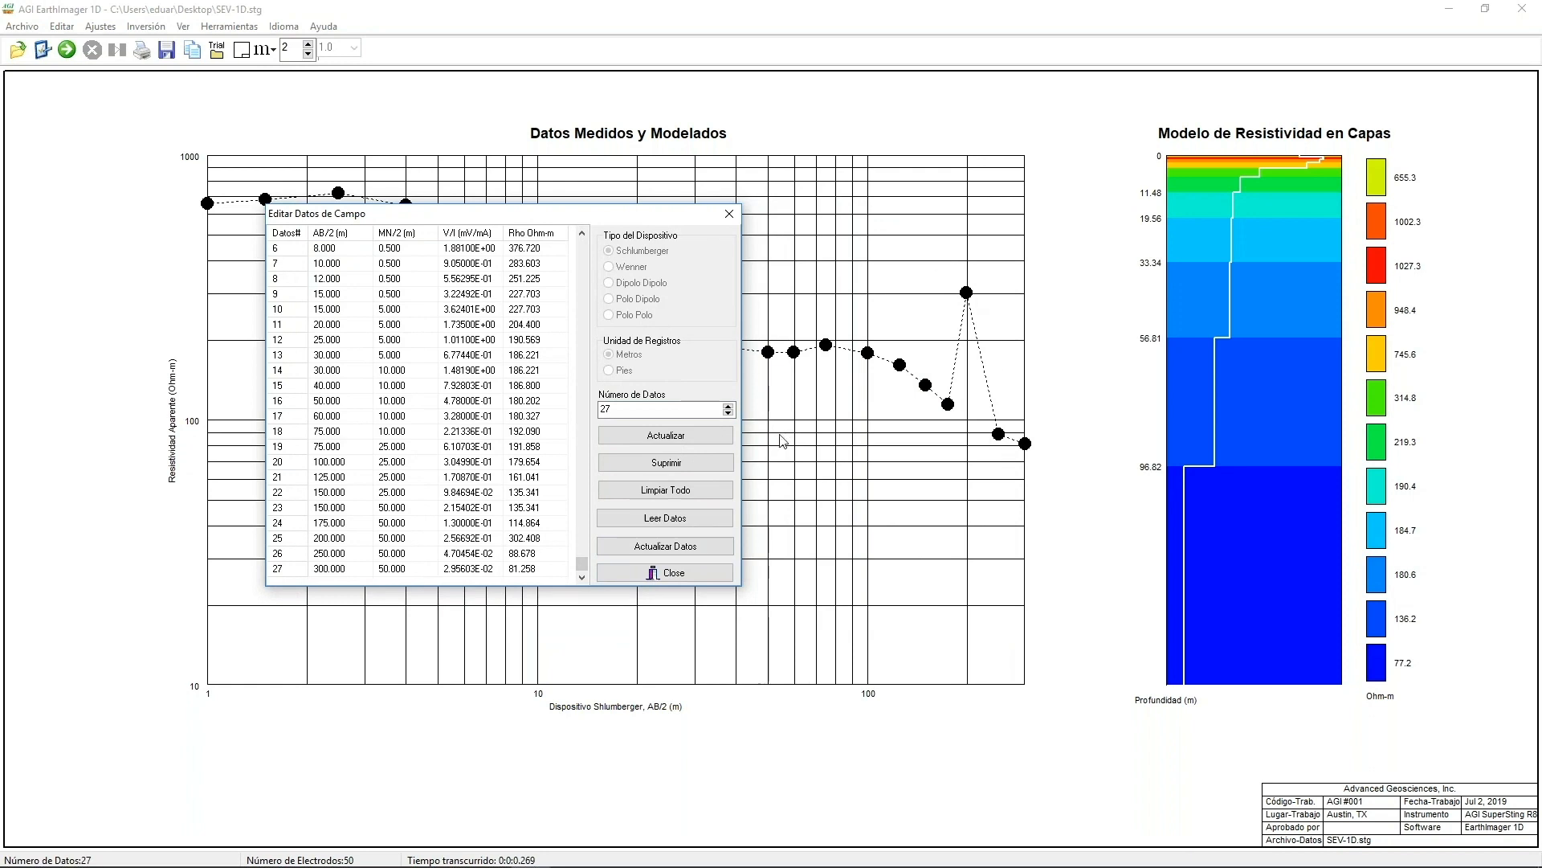
left_click(332, 541)
left_click(675, 465)
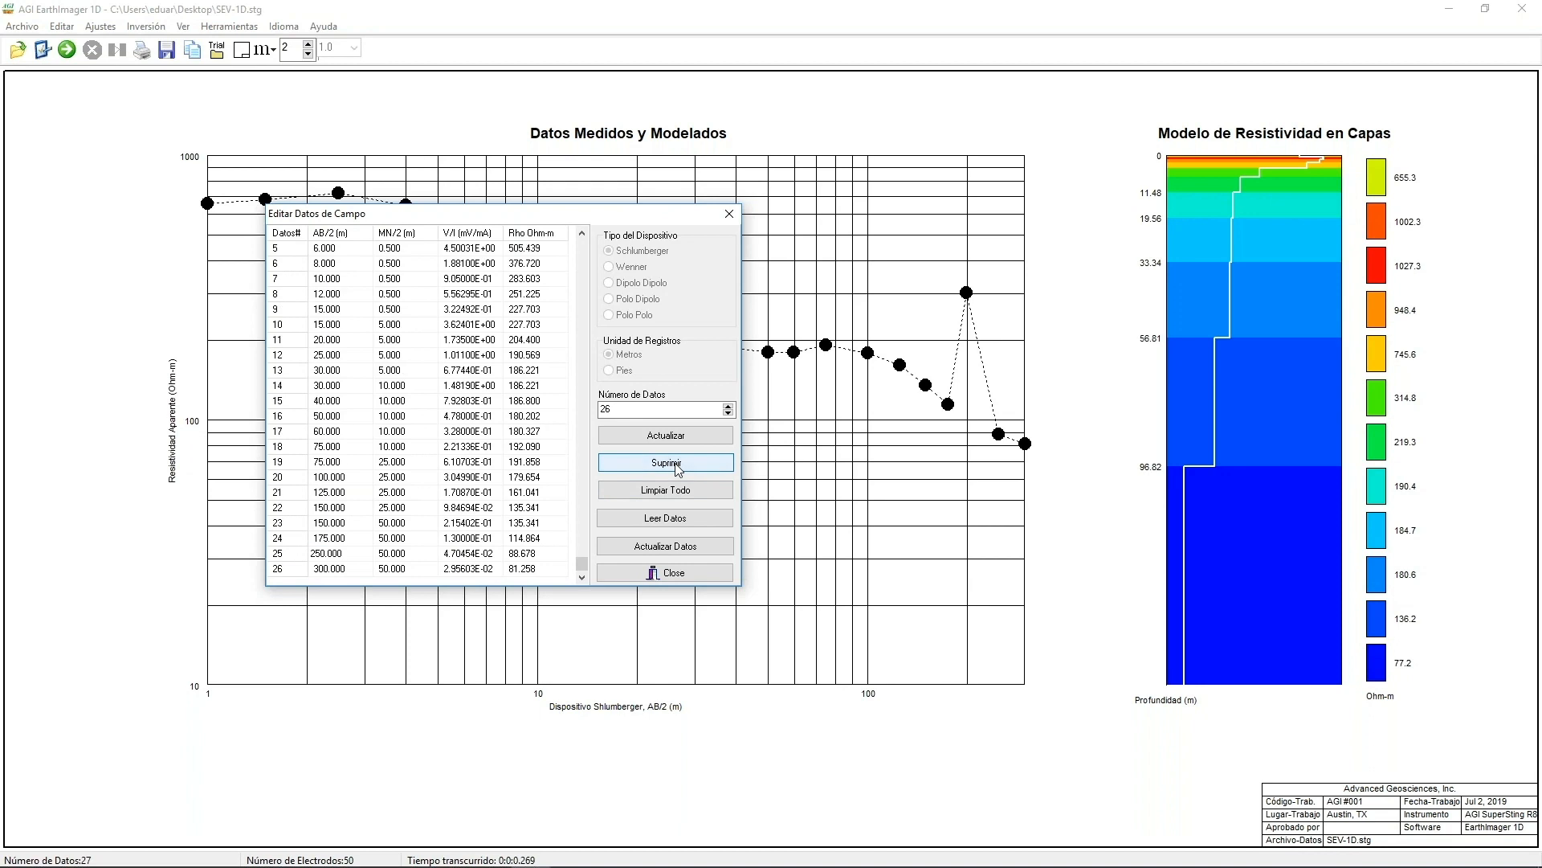
left_click(696, 545)
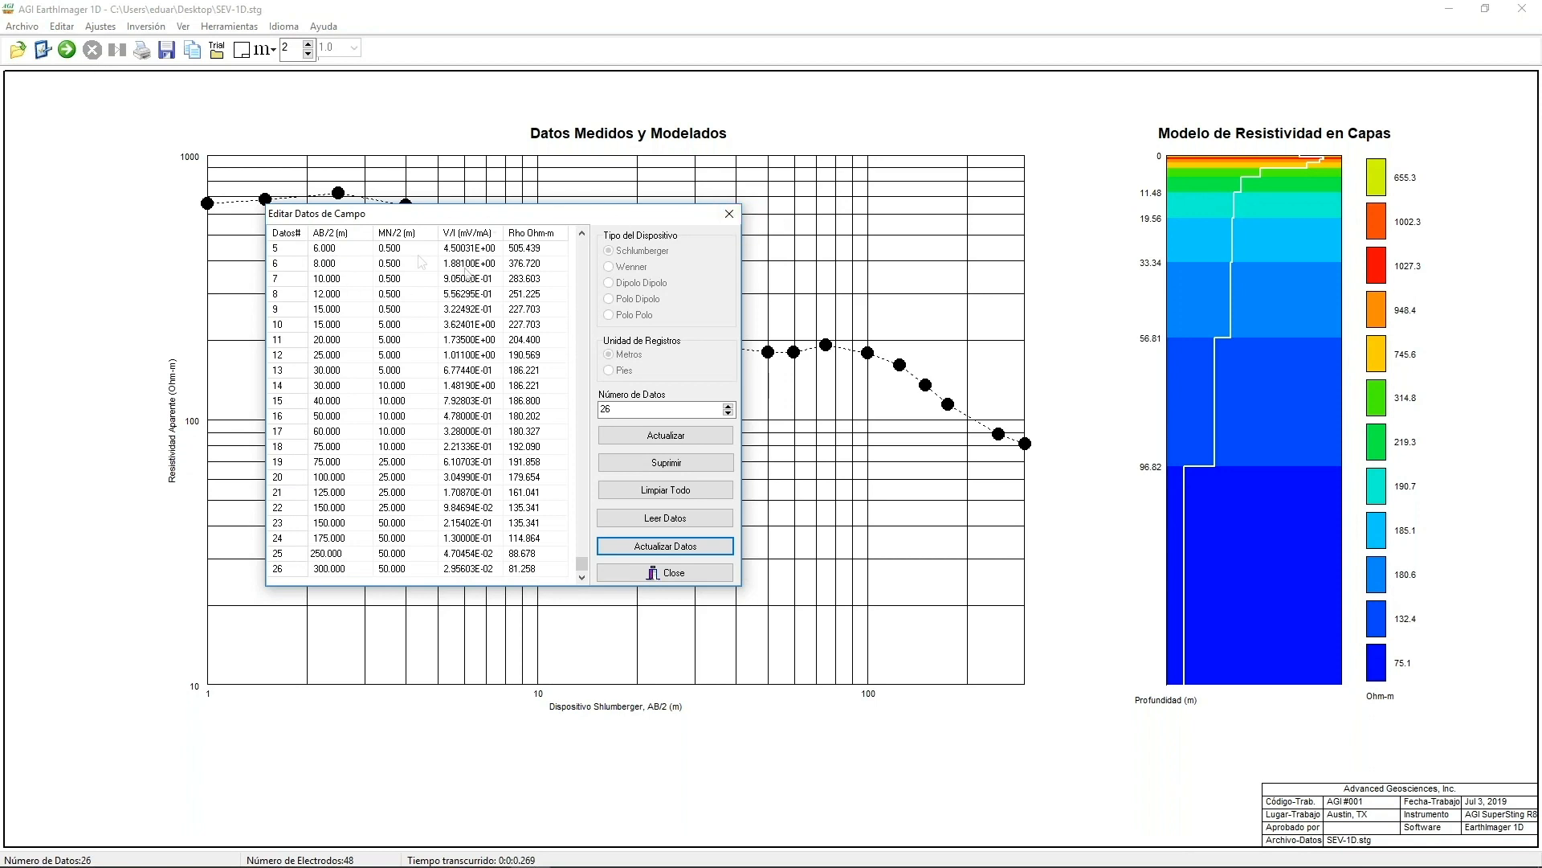
- Check the editable AB/2, MN/2 and V/I values of reading 5, update the data and close the field data editor
left_click(338, 251)
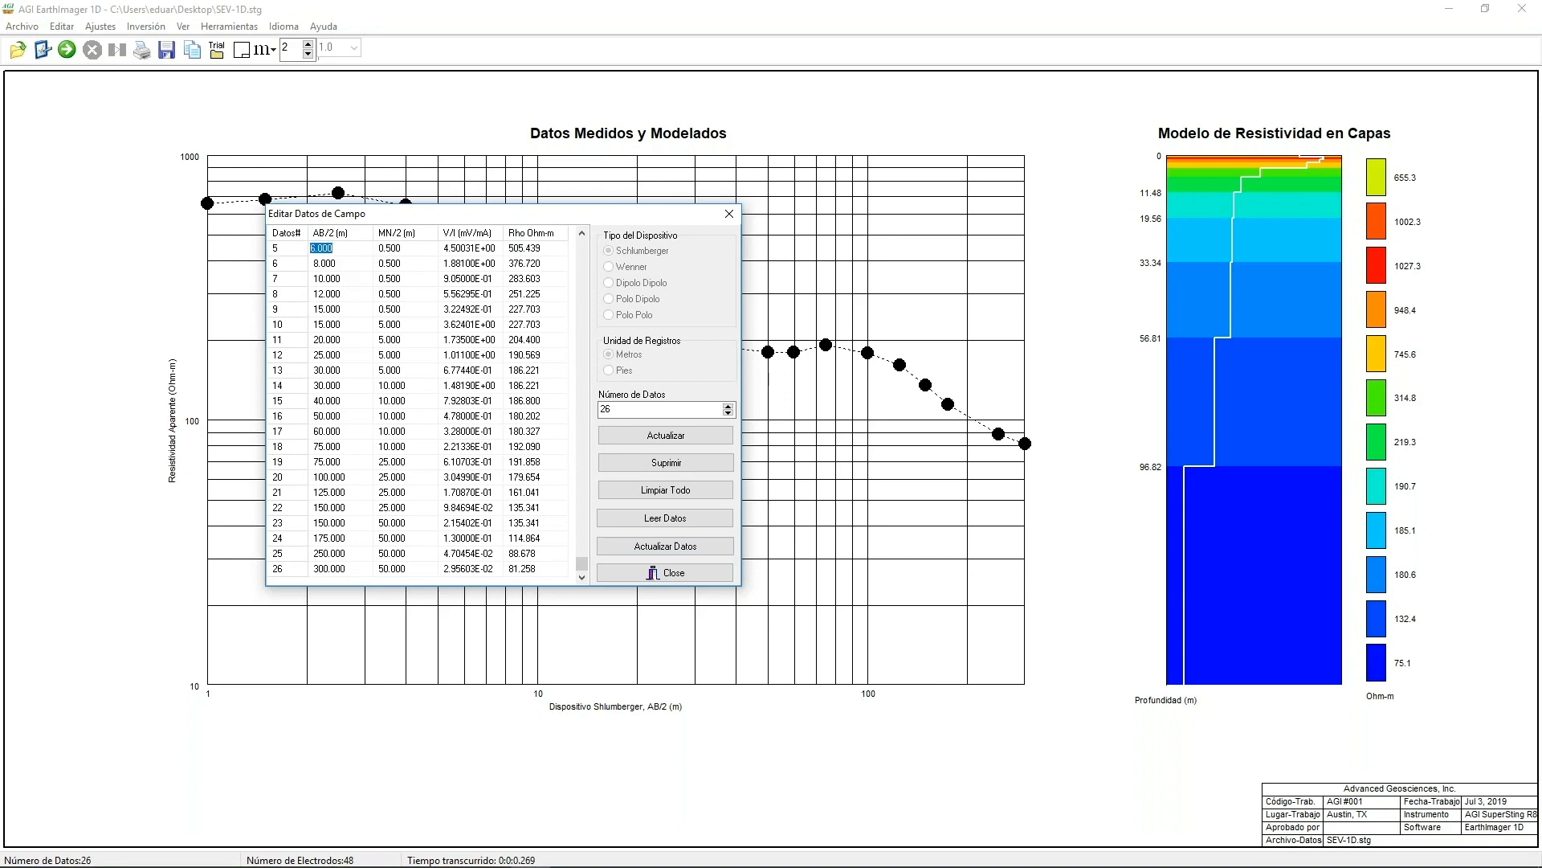
left_click(406, 252)
left_click(453, 250)
left_click(647, 546)
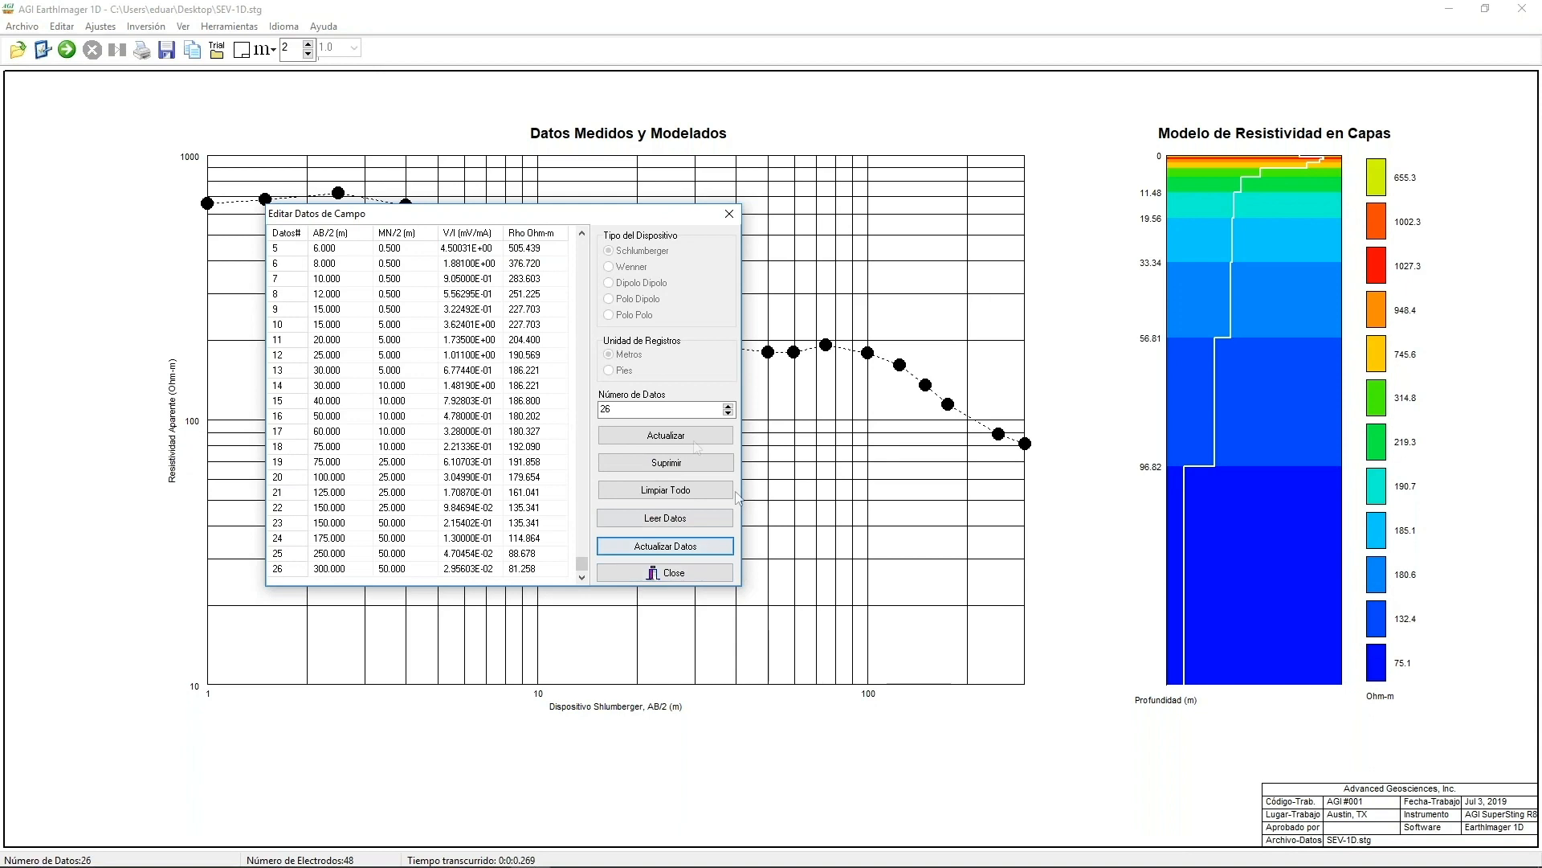
left_click(730, 215)
- Save the edited STG data on the Desktop as SEV-1D_trial28.stg
left_click(22, 27)
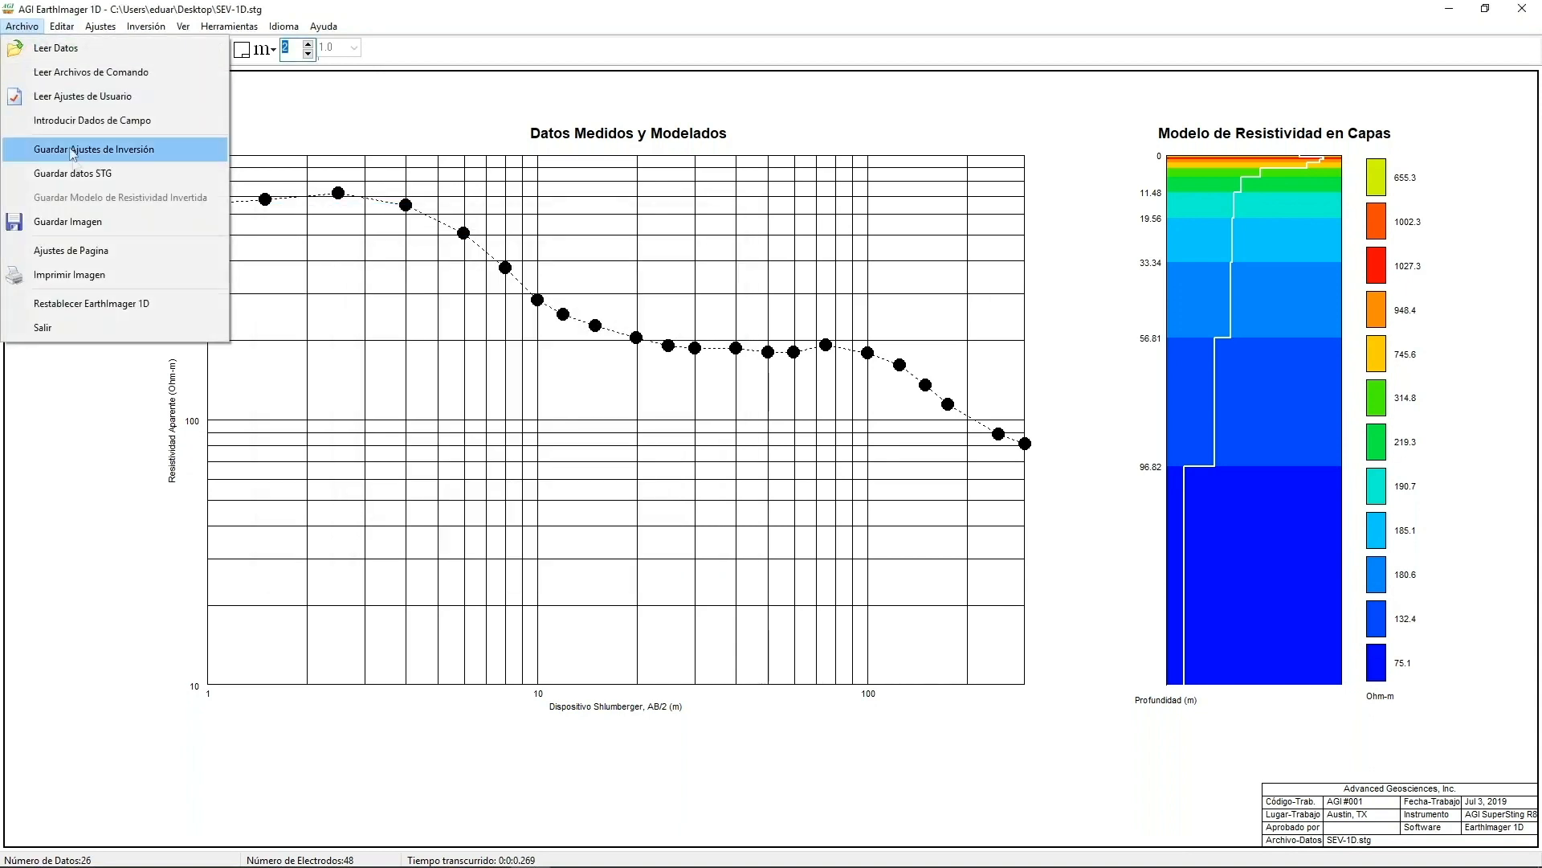
left_click(77, 172)
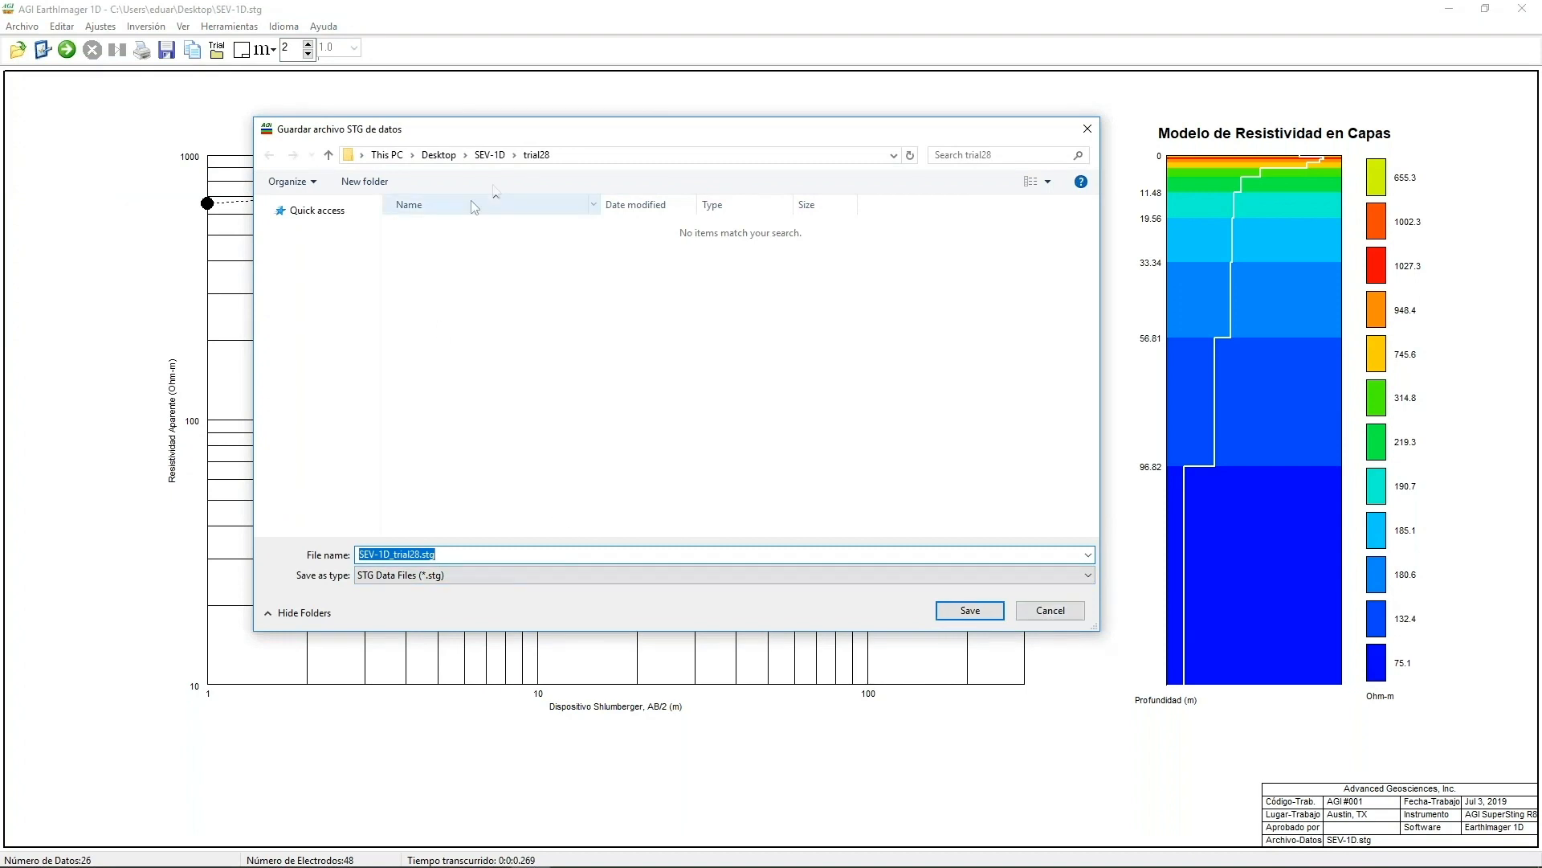
left_click(440, 154)
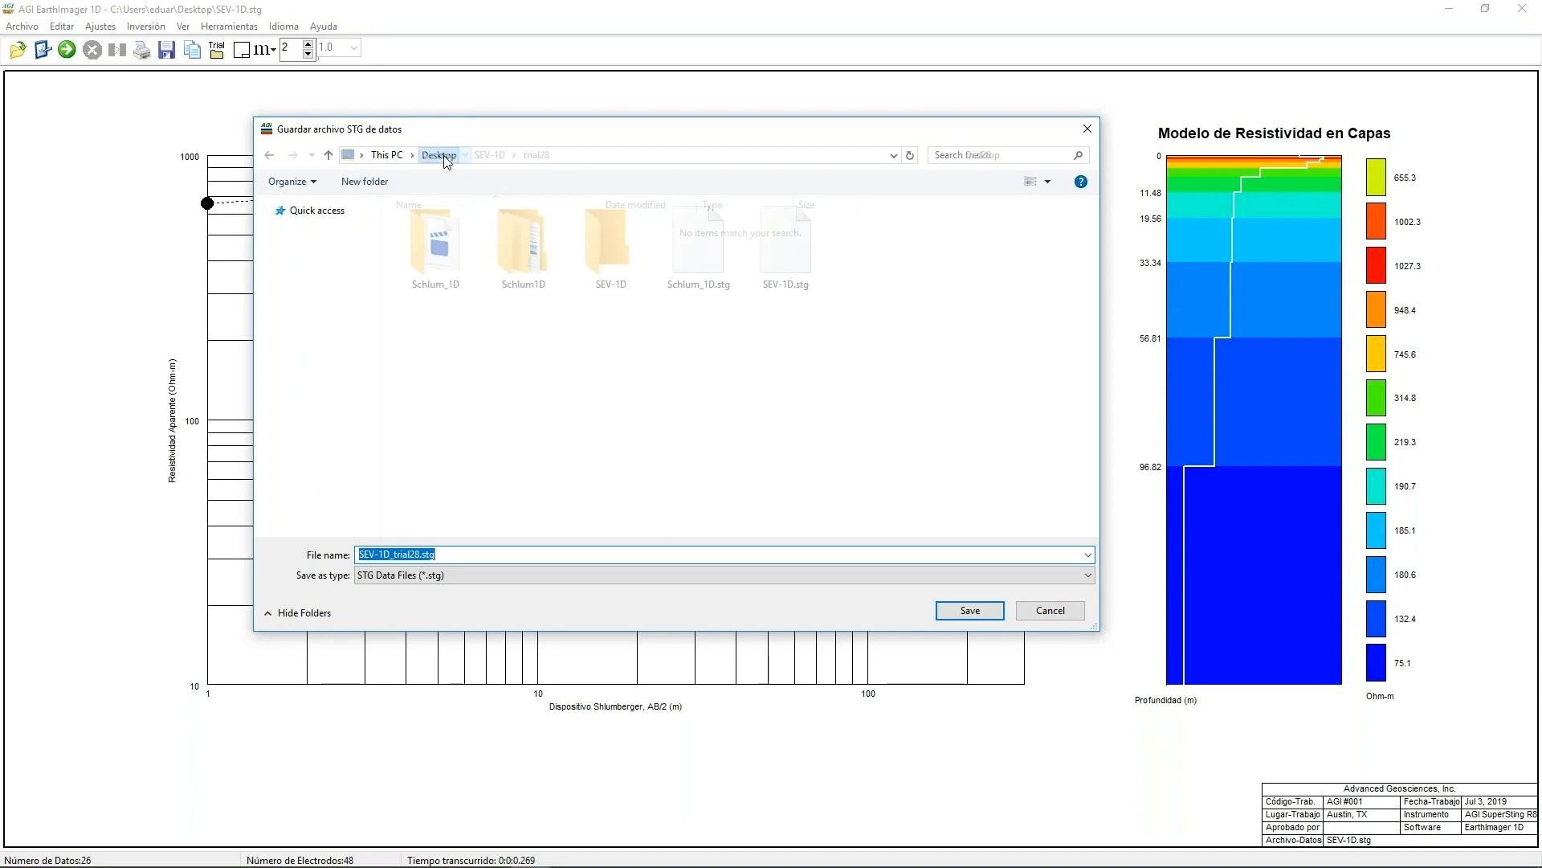
left_click(964, 613)
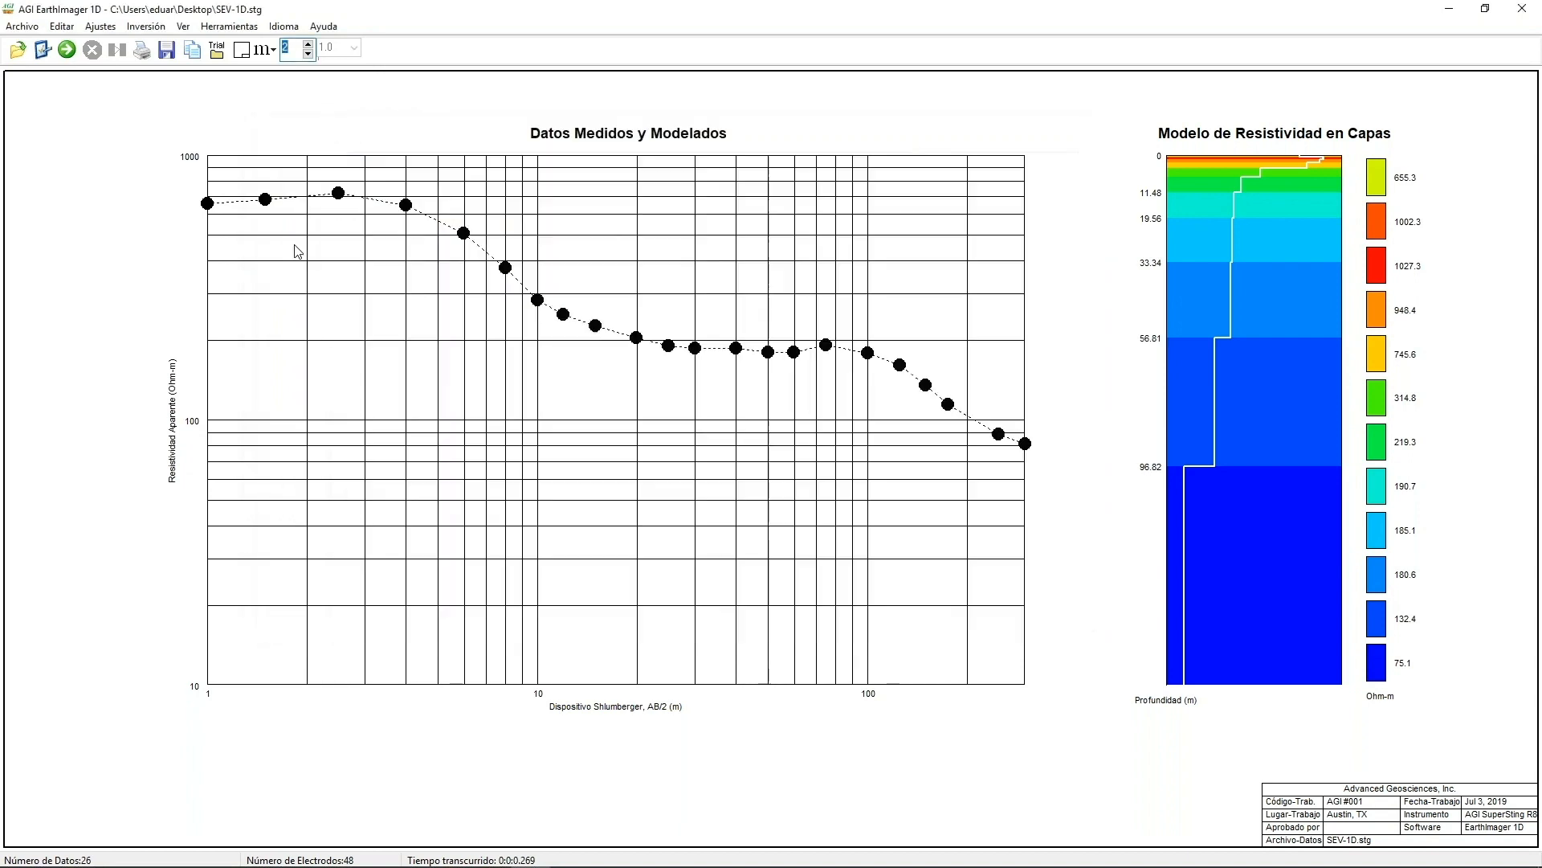
- Open the SEV-1D_trial28.stg data file from the Desktop
left_click(23, 26)
left_click(37, 50)
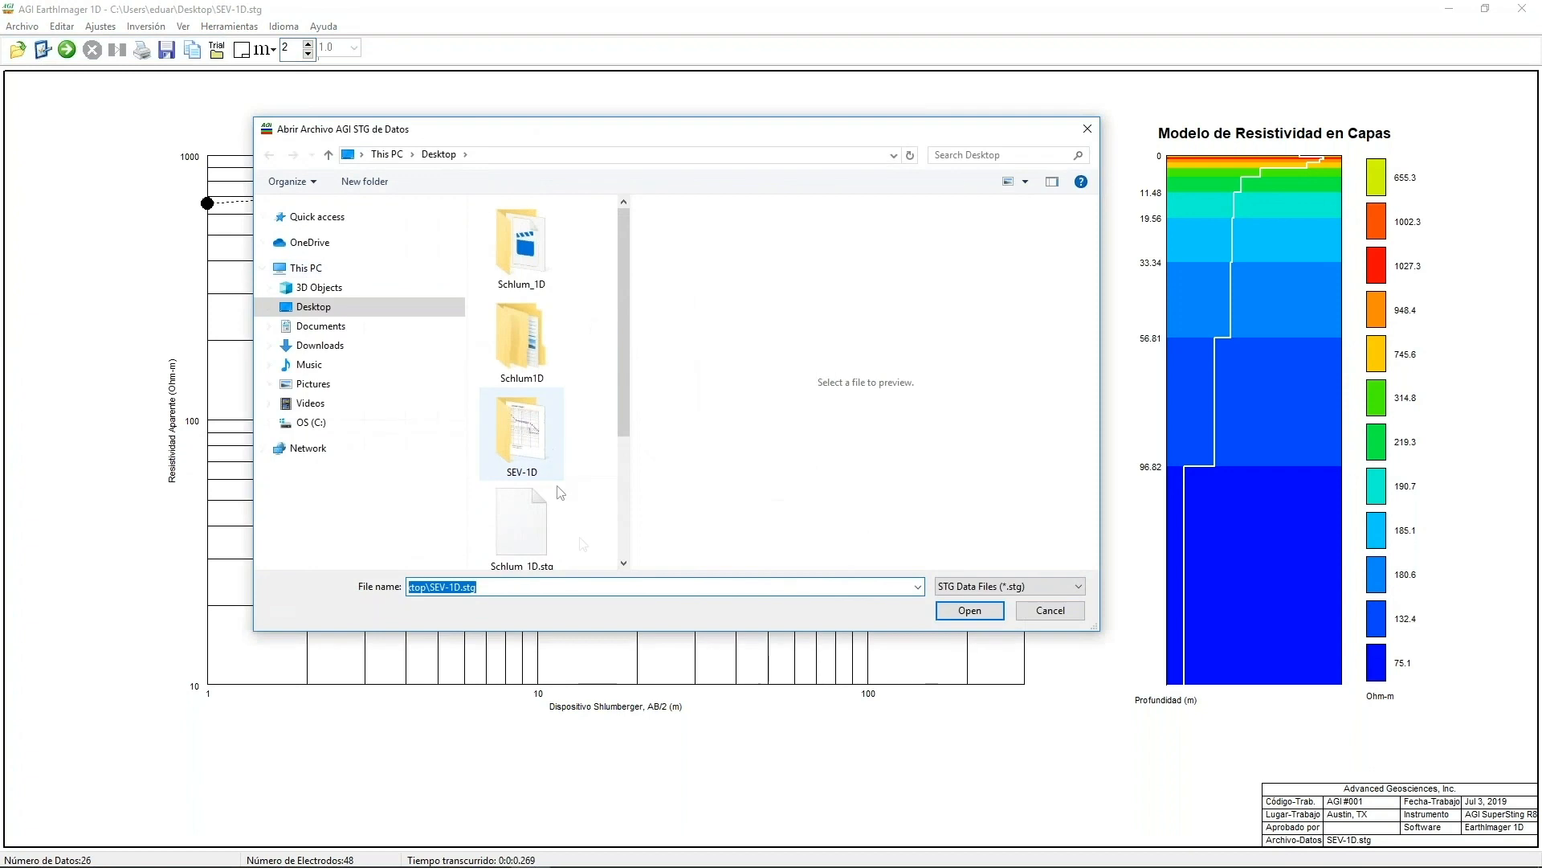
scroll(630, 422, "down", 3)
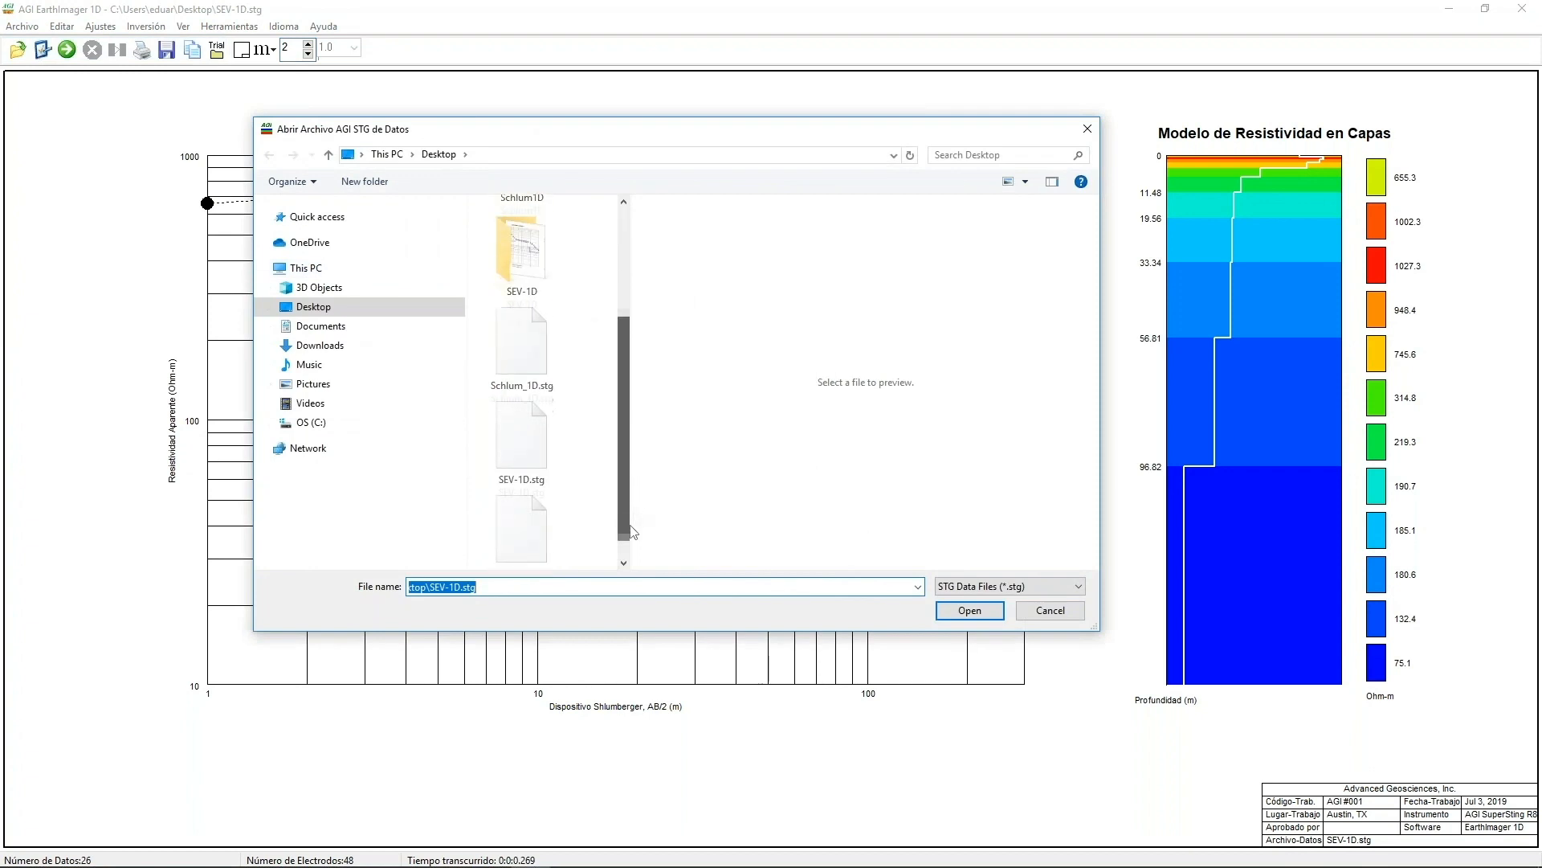
double_click(513, 523)
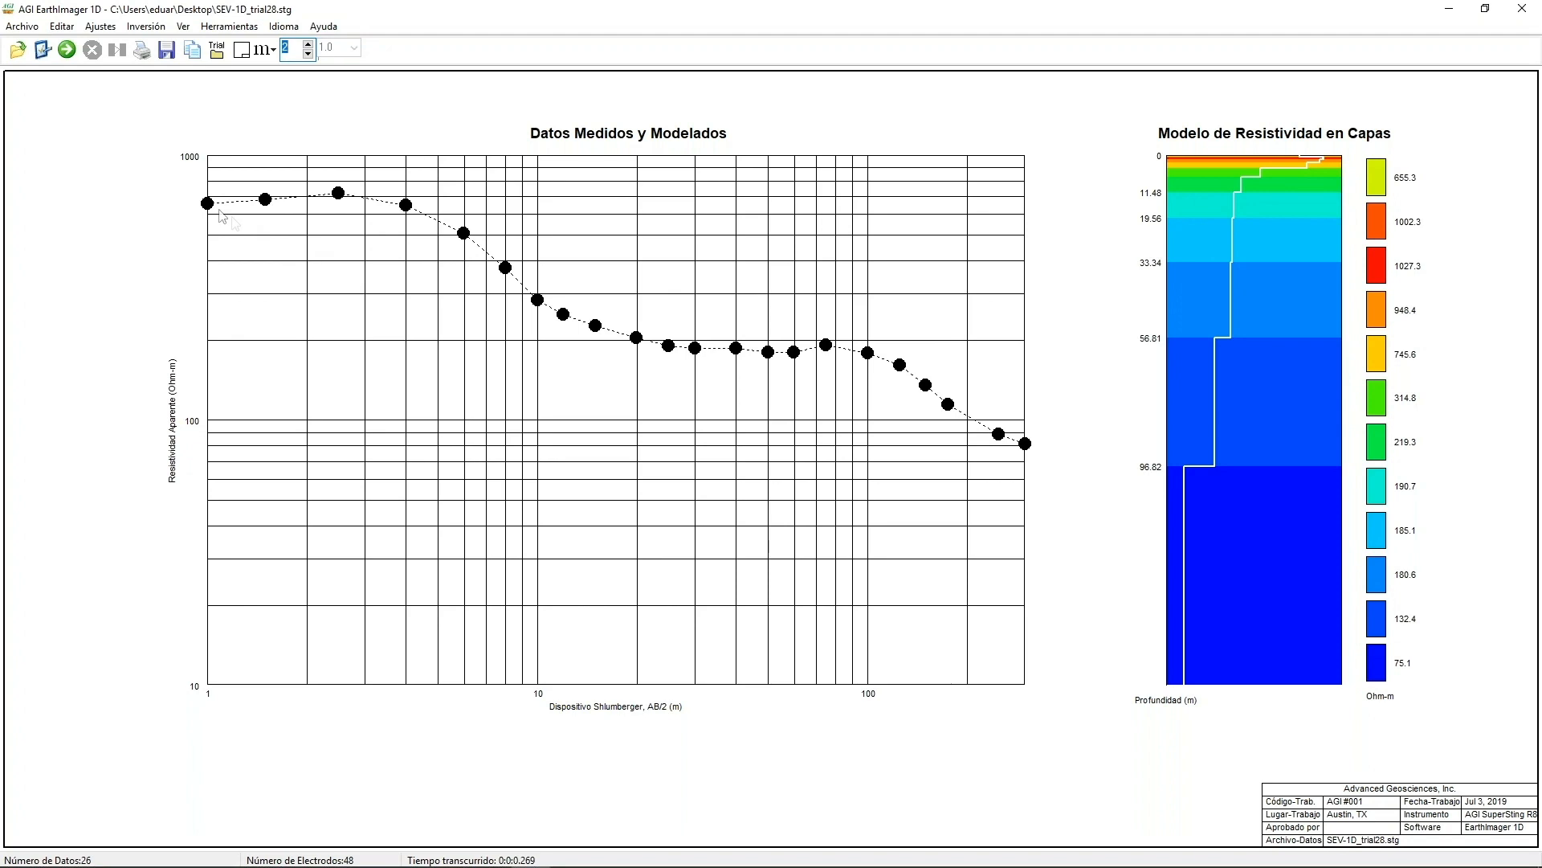
- Reduce the initial model of the SEV-1D_trial28 data to 4 layers and run the inversion
left_click(44, 54)
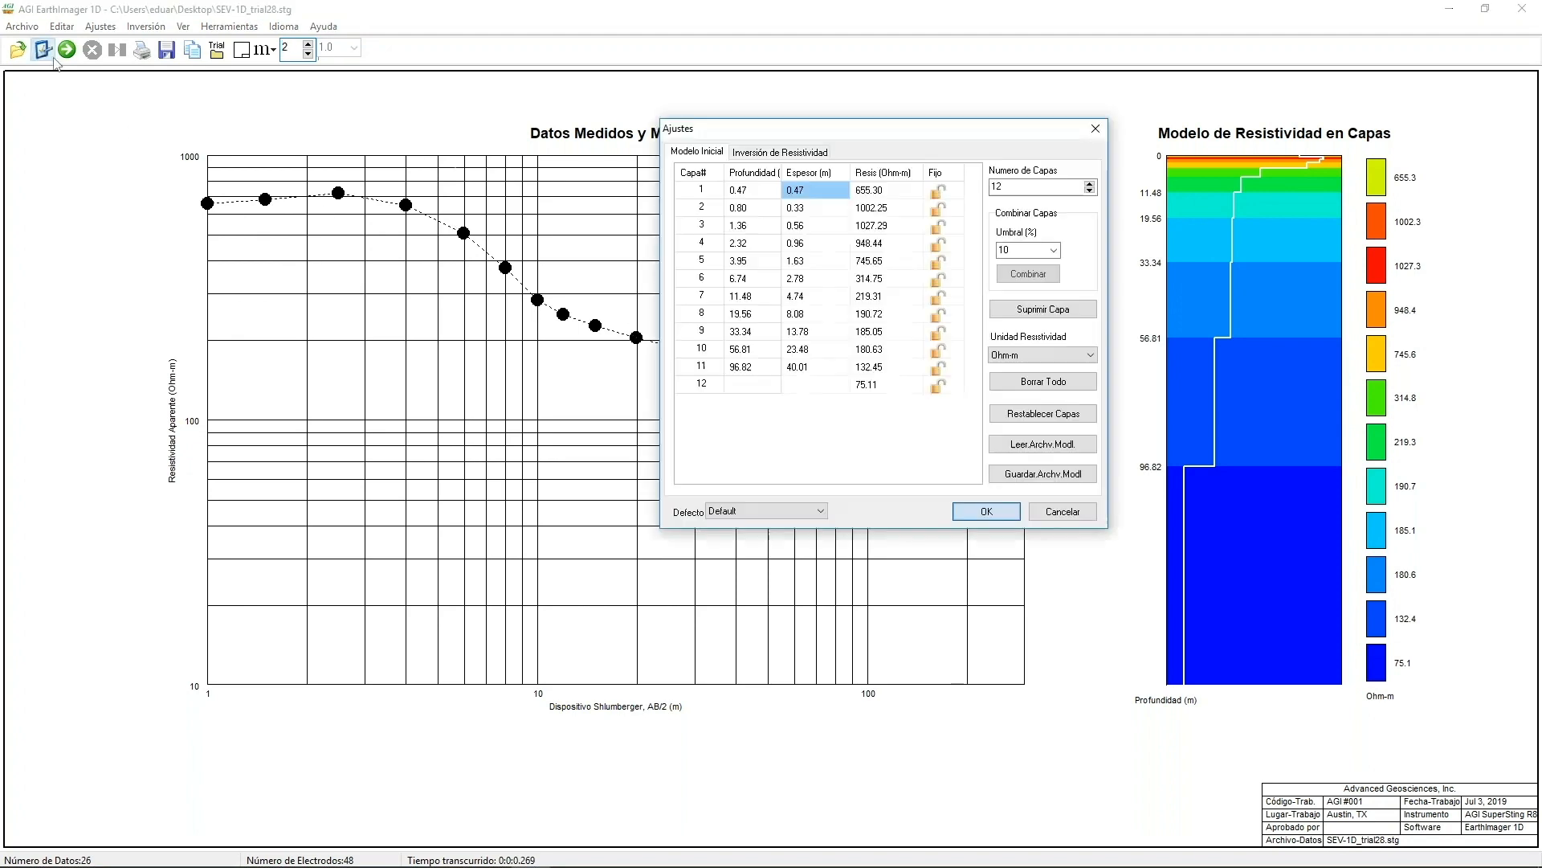
left_click(1090, 191)
left_click(1090, 192)
left_click(1090, 191)
left_click(1090, 191)
left_click(1090, 191)
left_click(1090, 191)
left_click(1090, 192)
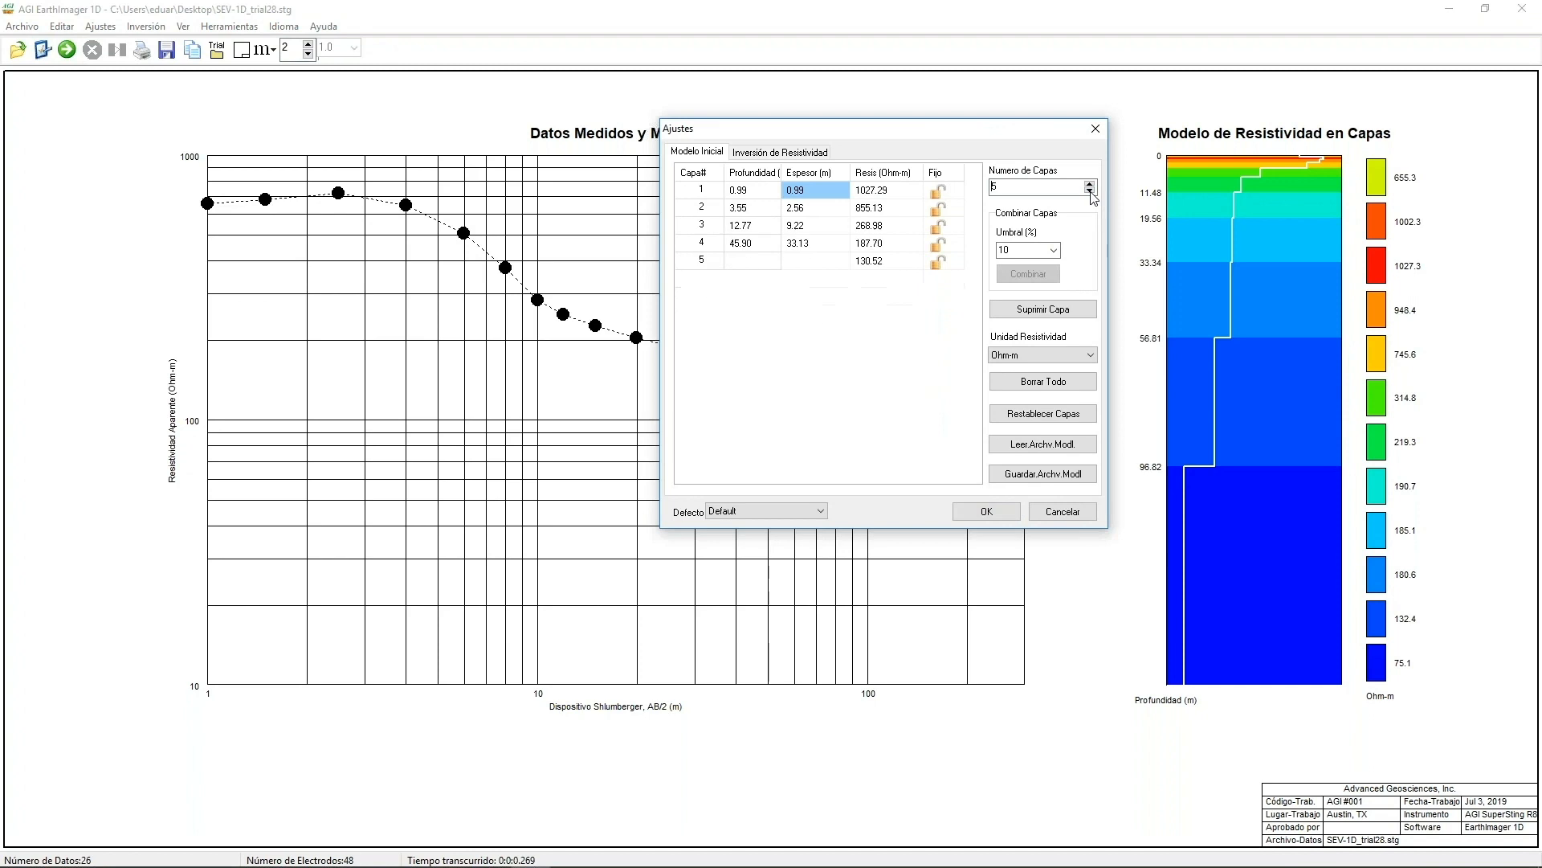
left_click(1090, 191)
left_click(987, 512)
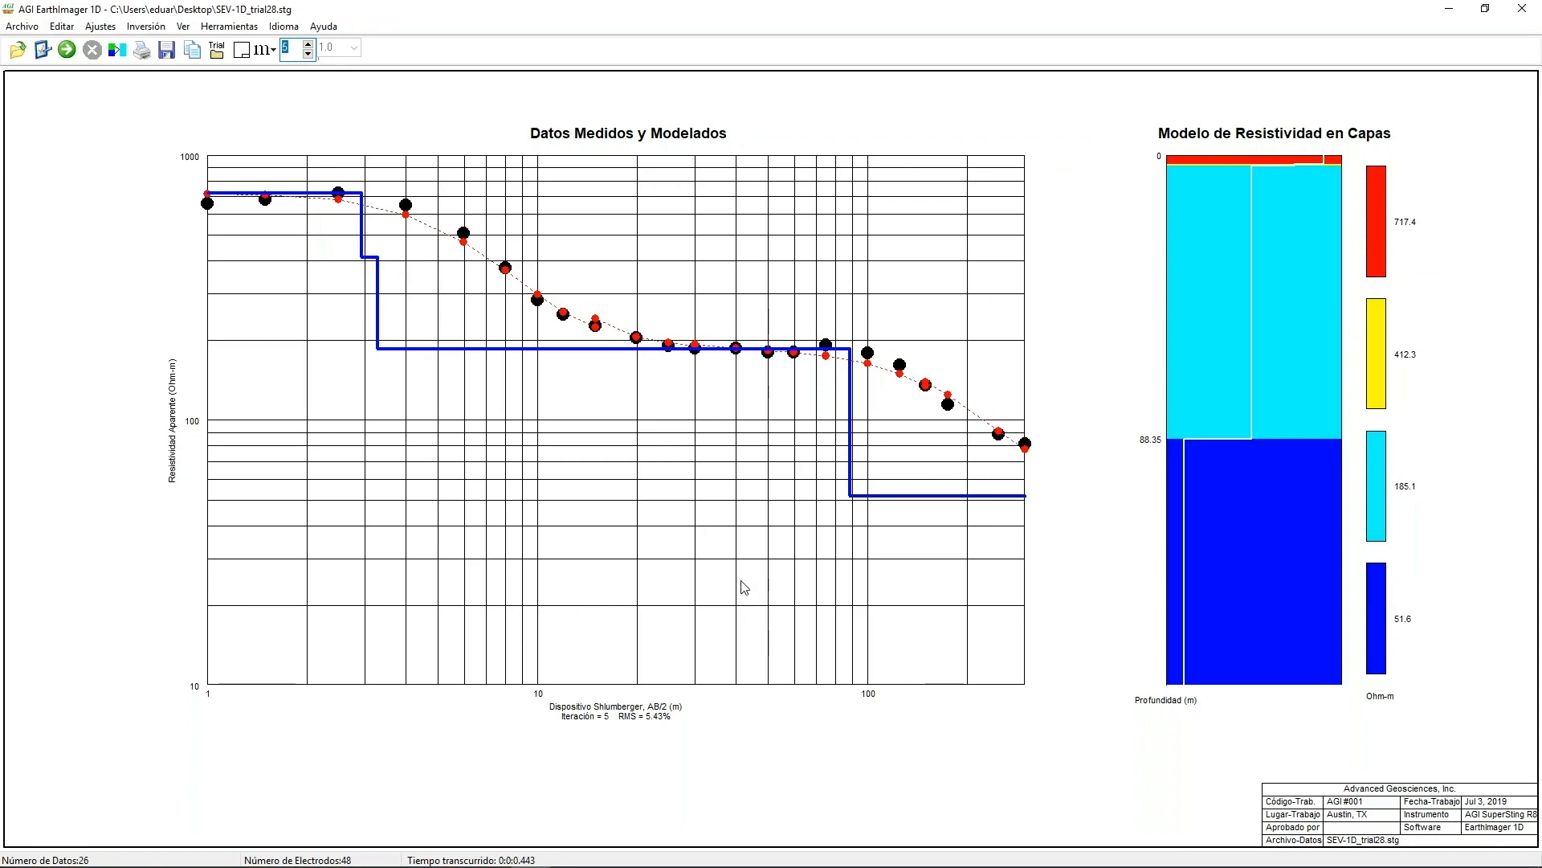
- Increase the number of layers in the initial model of the SEV-1D_trial28 data to 8
left_click(101, 29)
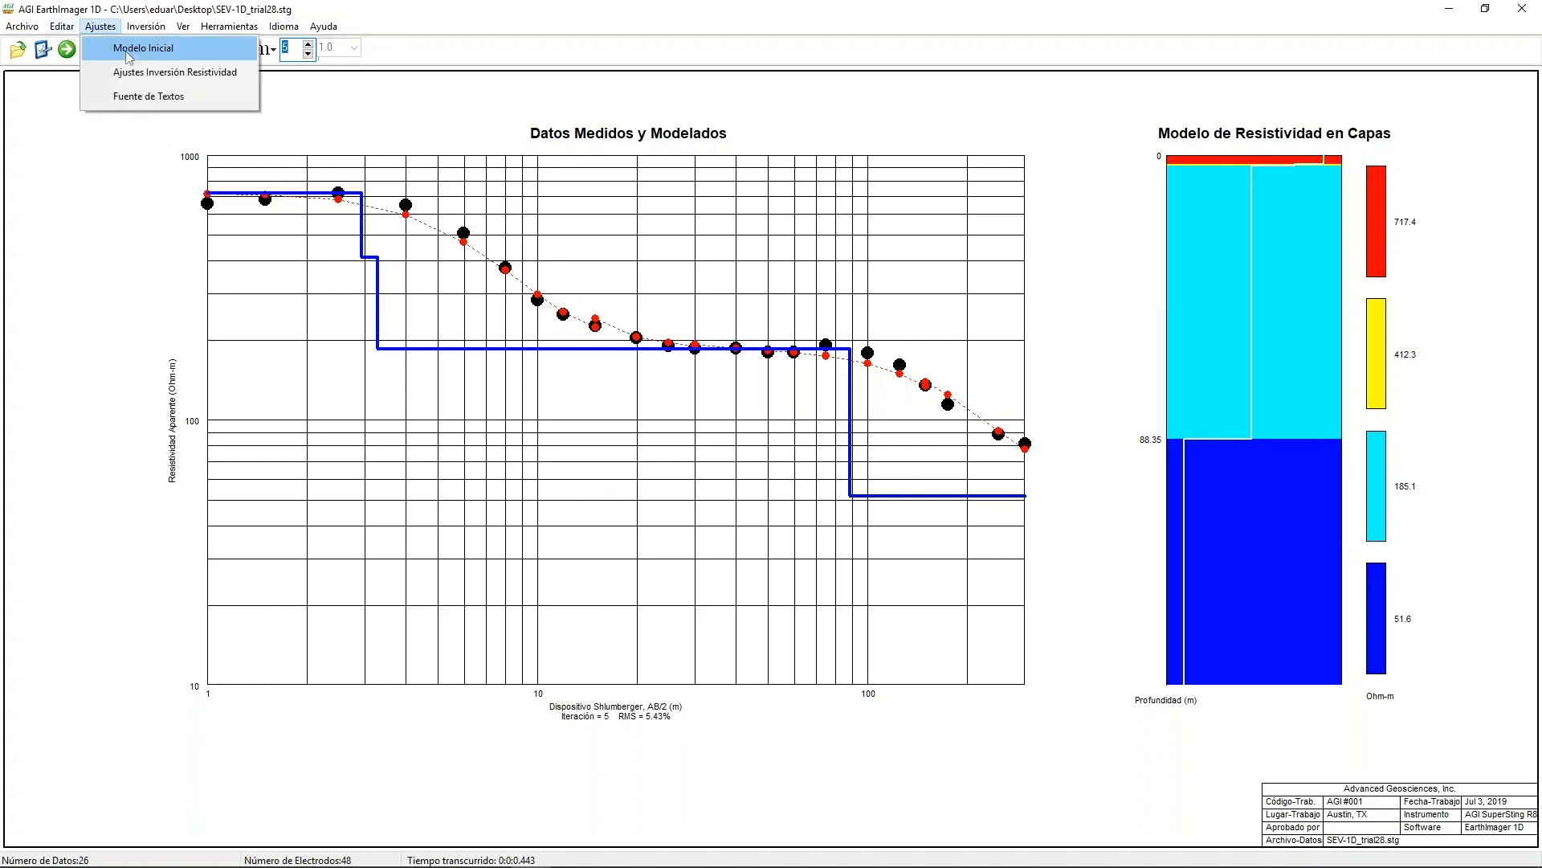
left_click(98, 179)
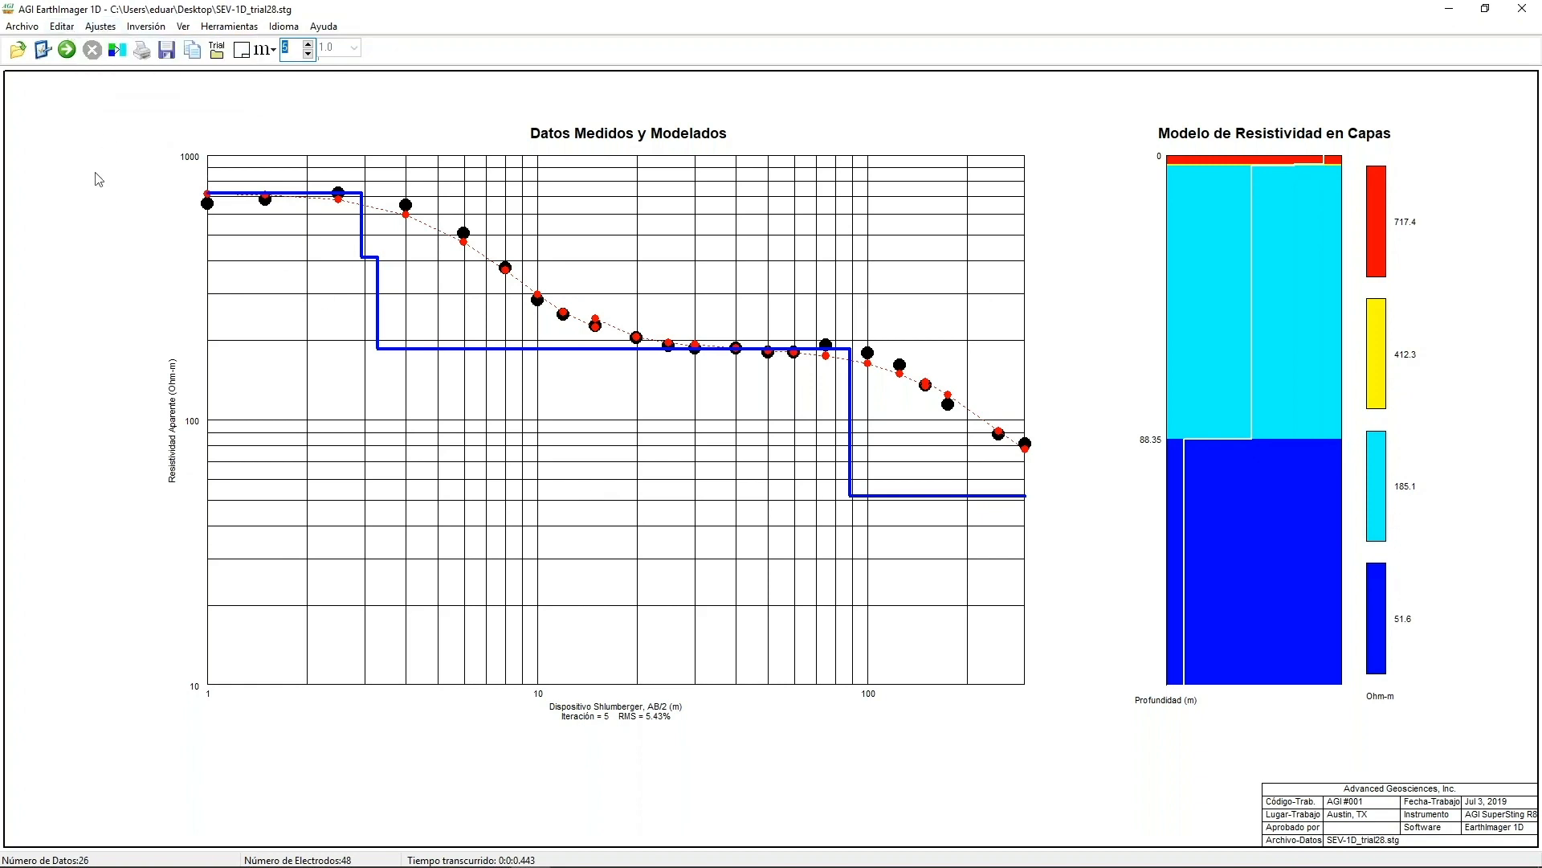
left_click(98, 31)
left_click(118, 48)
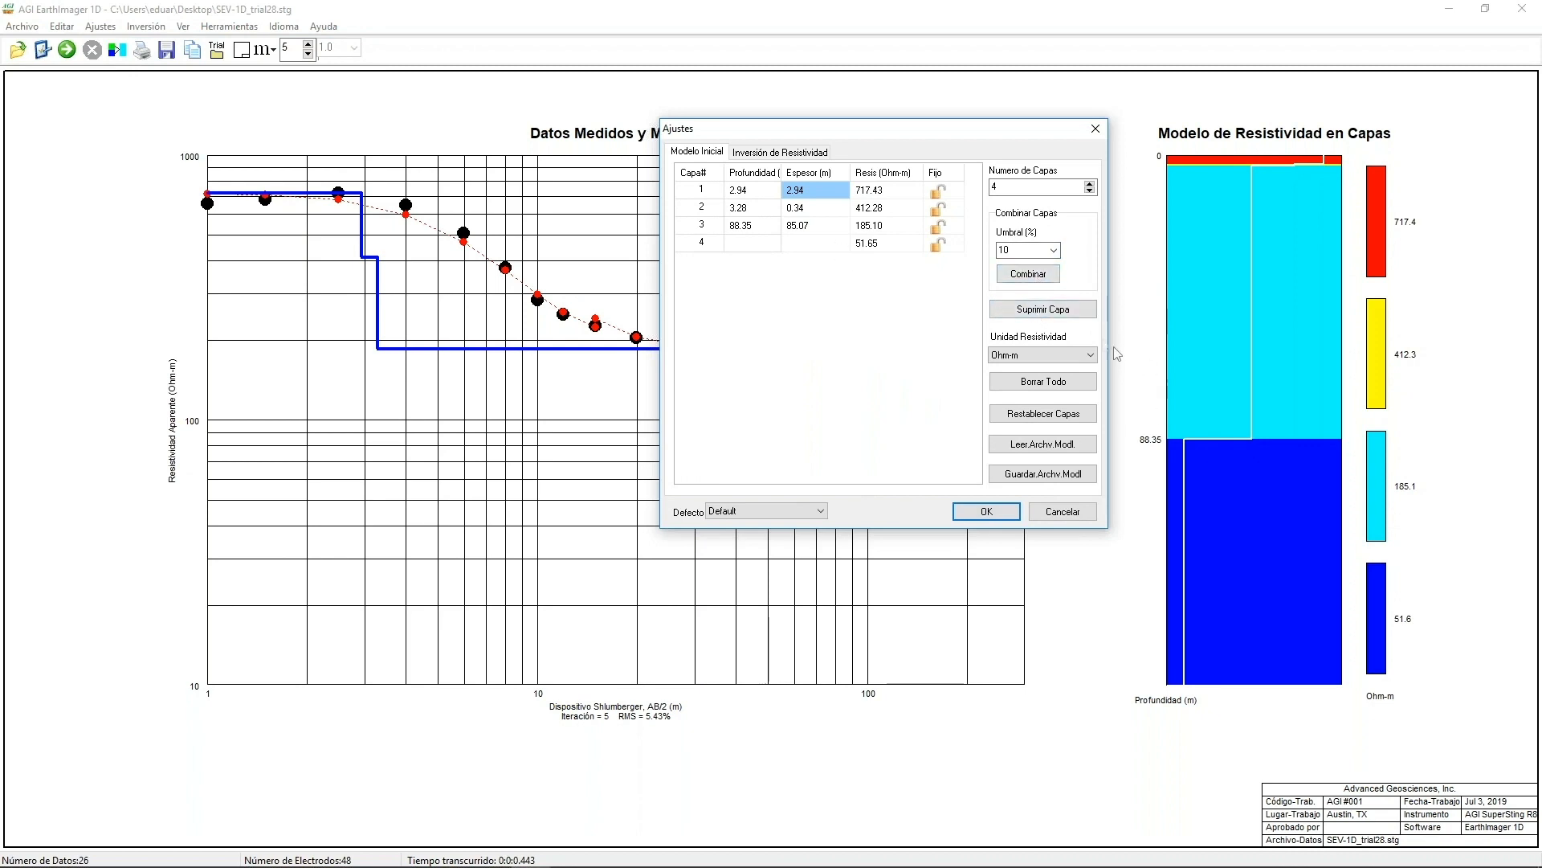
left_click(1091, 184)
left_click(1091, 184)
left_click(1091, 184)
left_click(1090, 184)
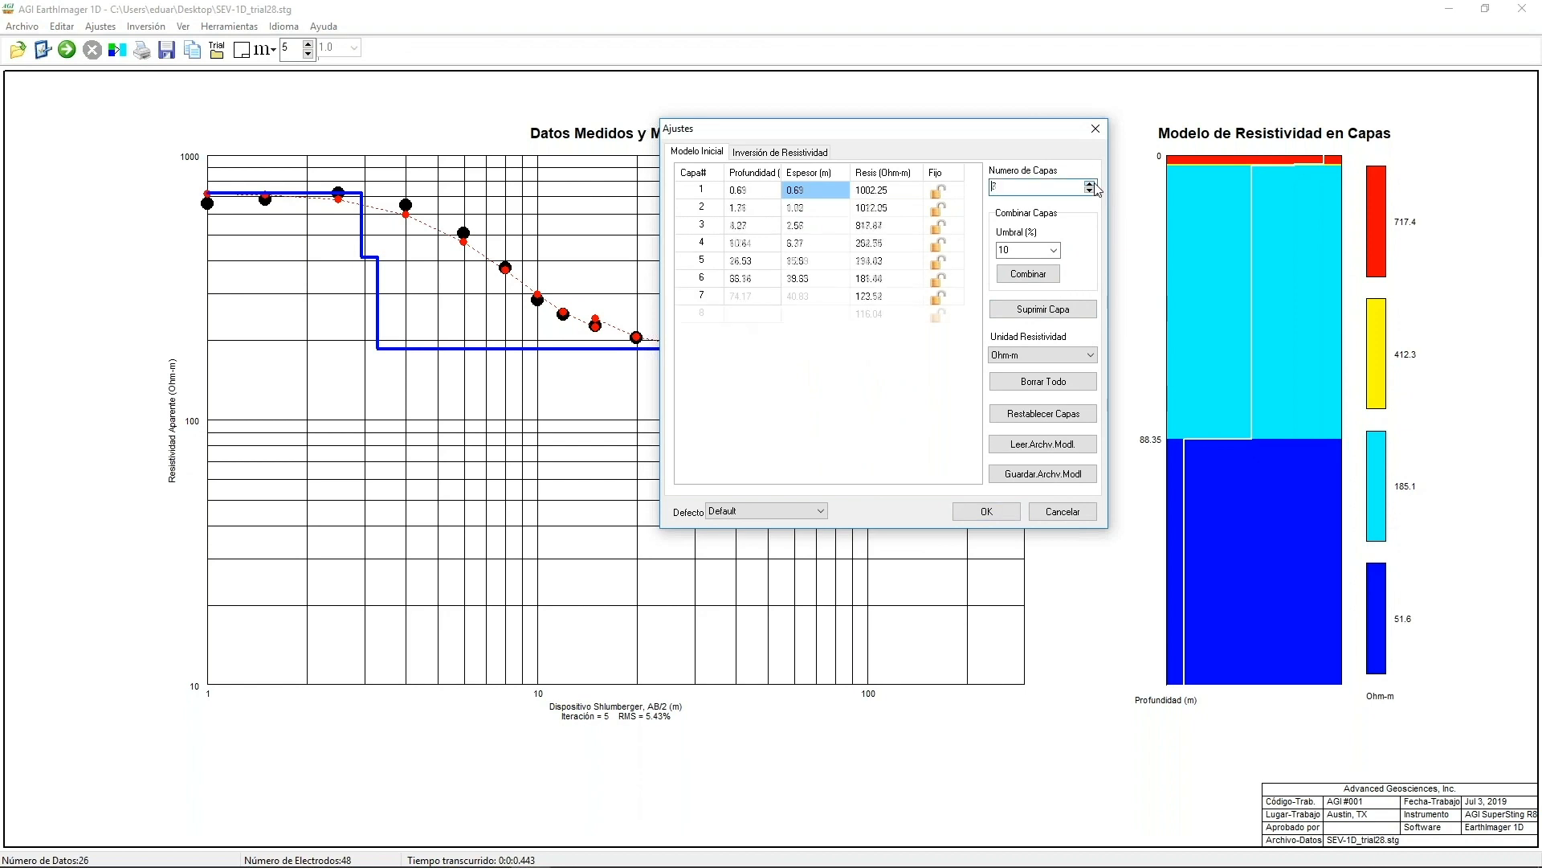
- Delete layer 7 from the initial model and lock layer 1 as fixed
left_click(813, 297)
left_click(1010, 311)
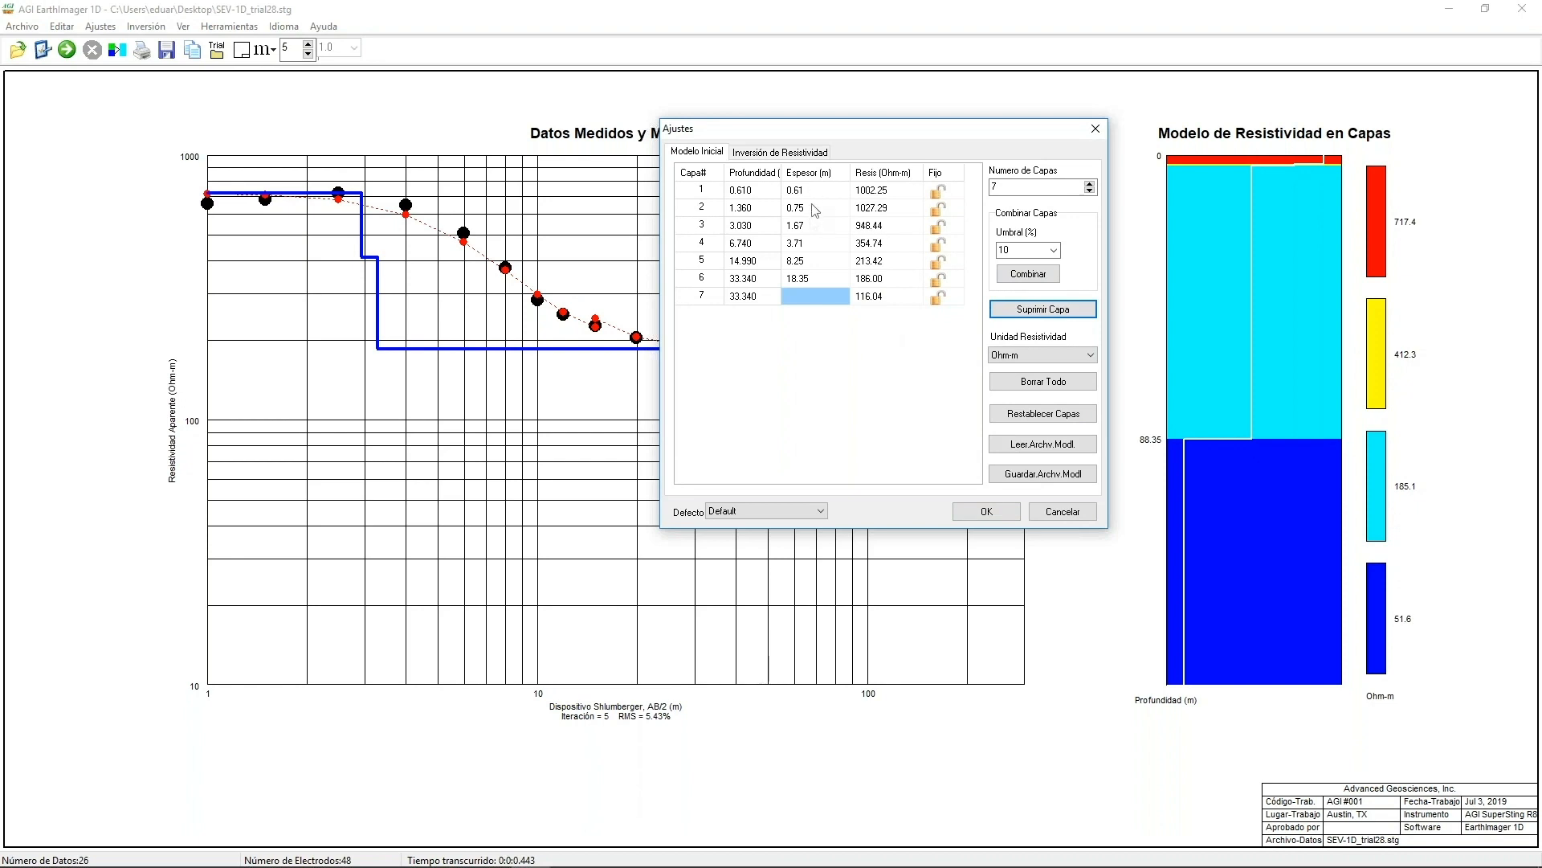
left_click(938, 191)
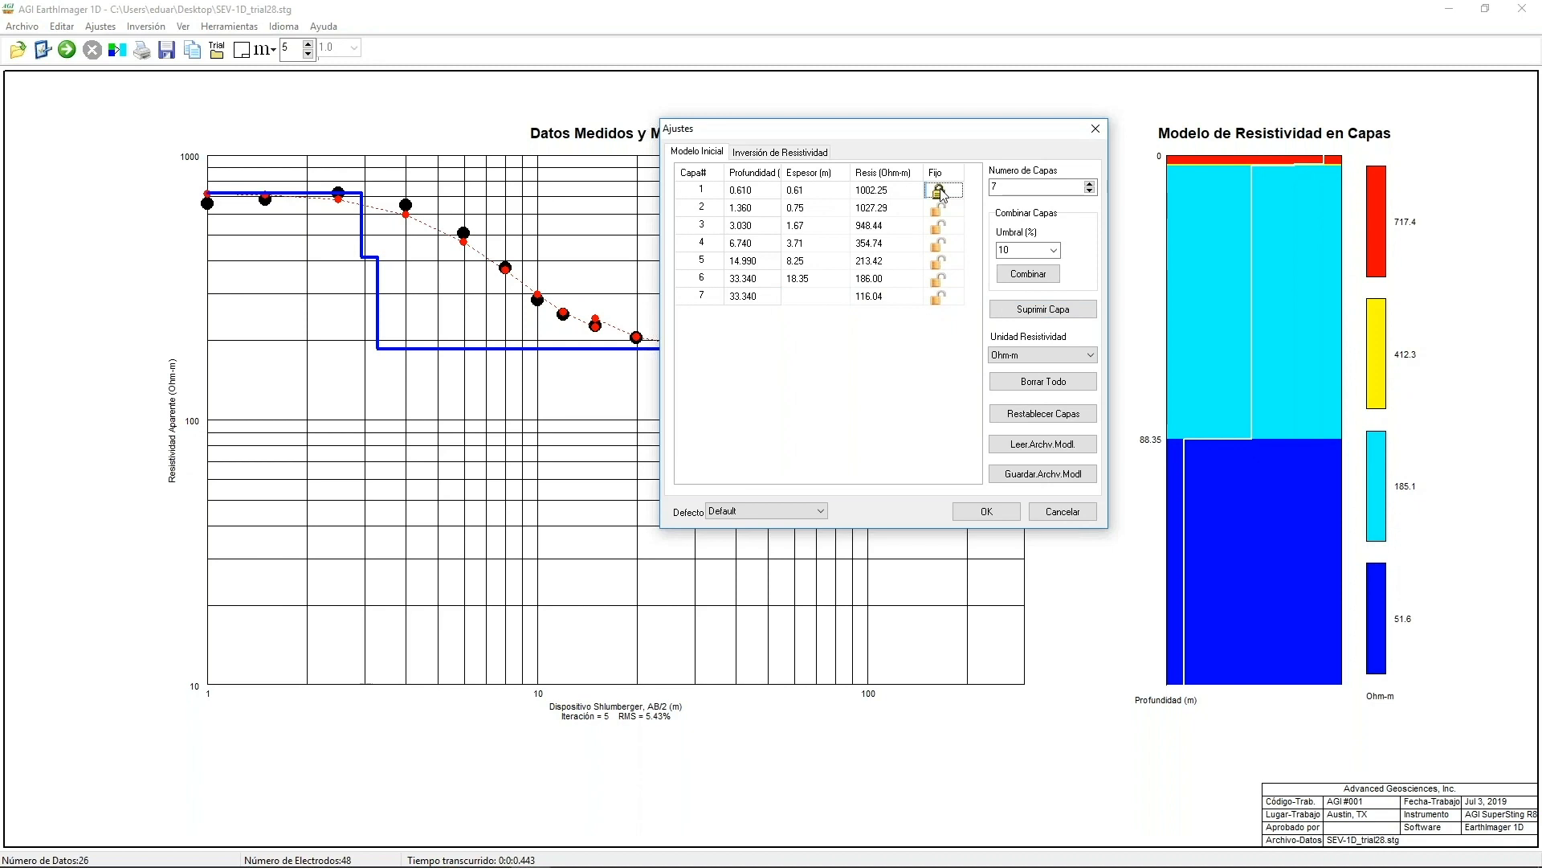
- Lock layer 2 of the initial model as fixed and run the inversion
left_click(945, 209)
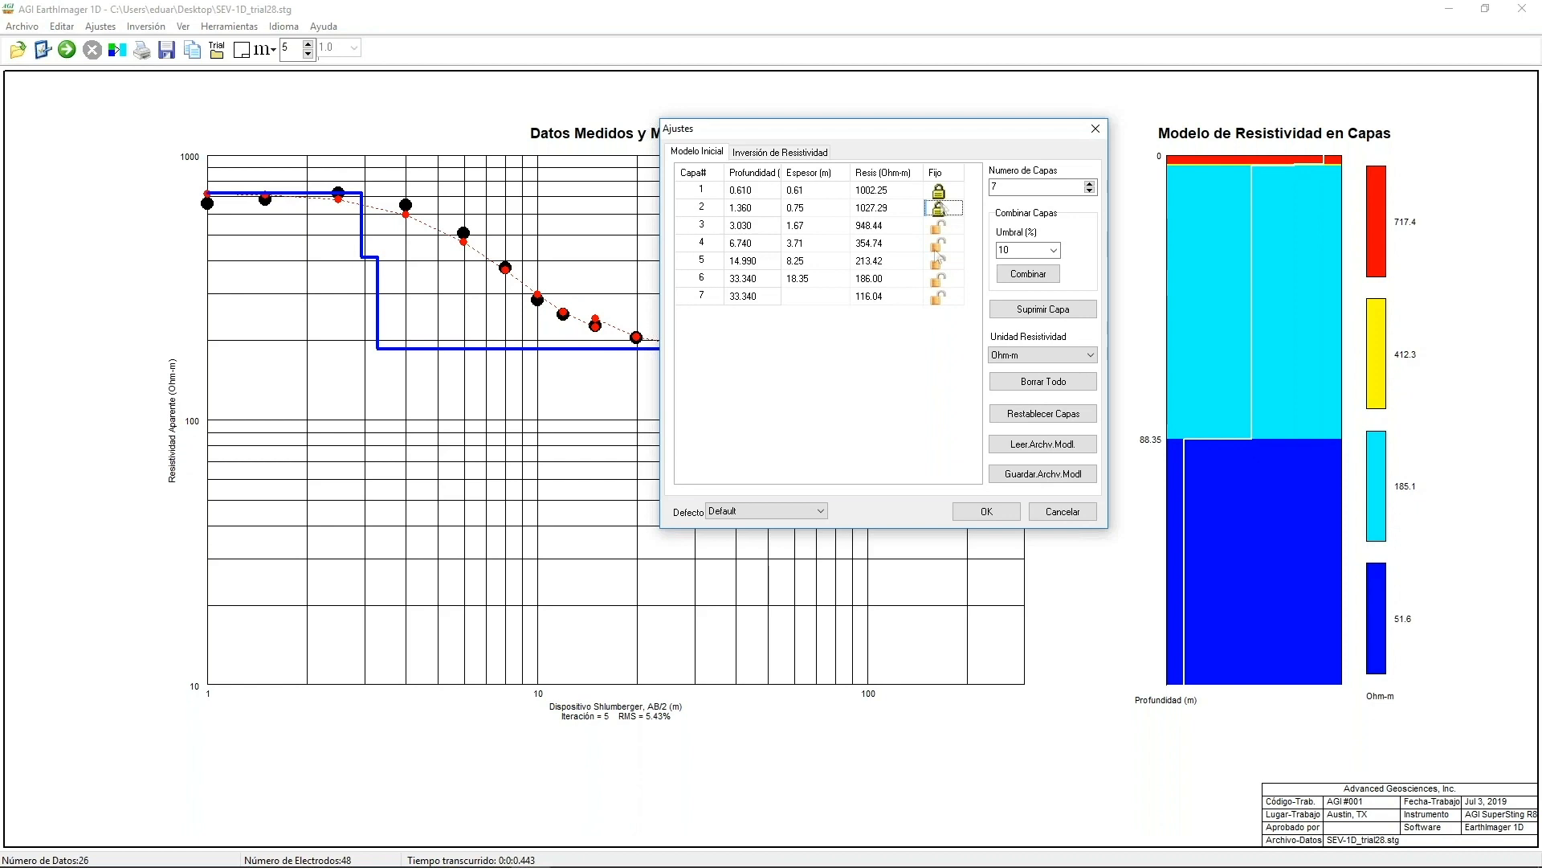
left_click(997, 518)
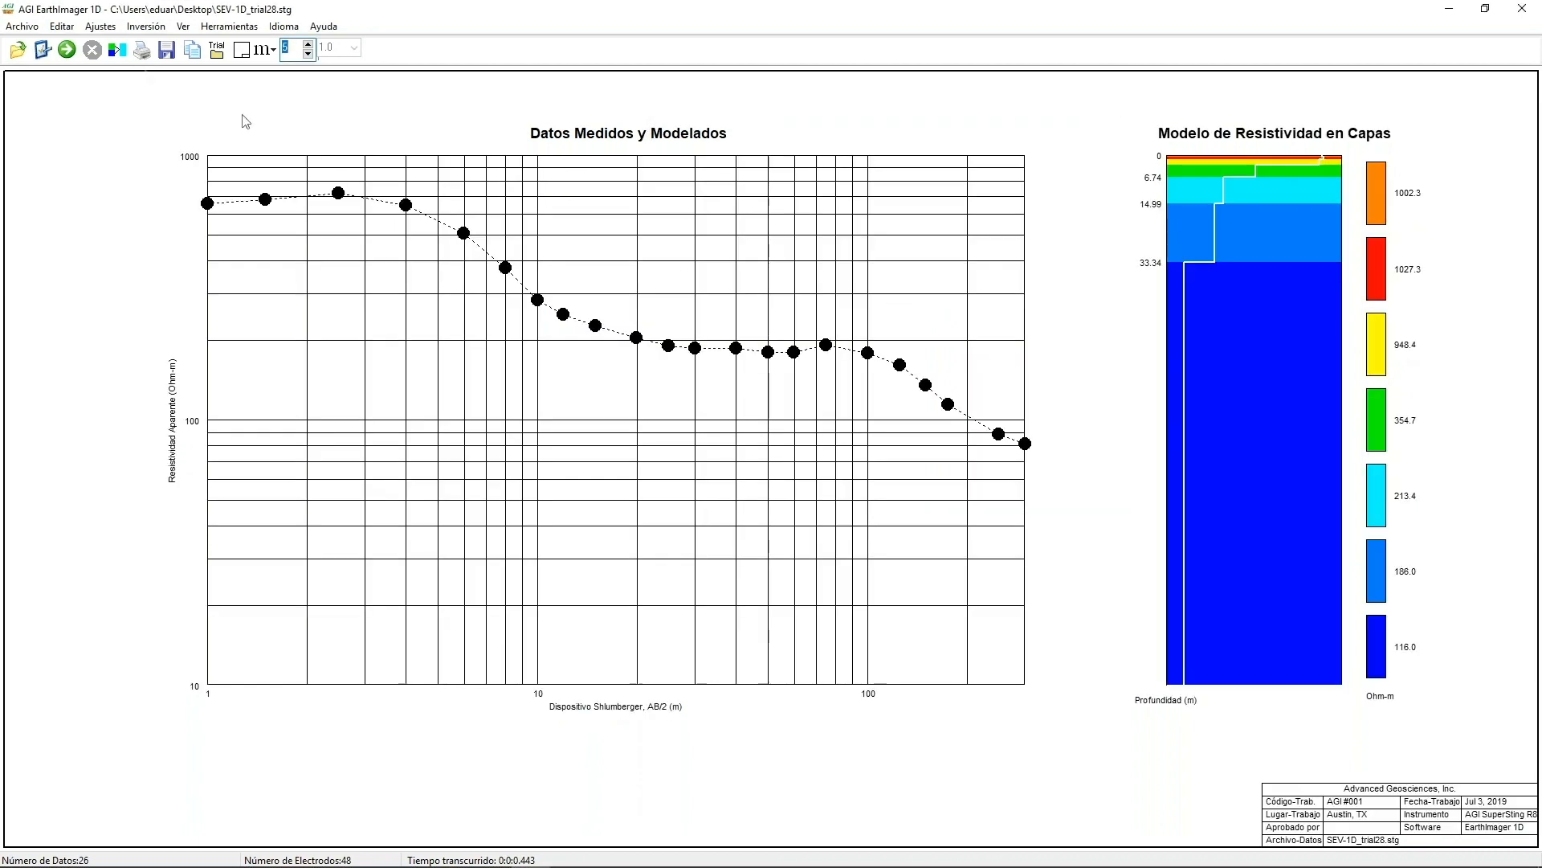
left_click(67, 50)
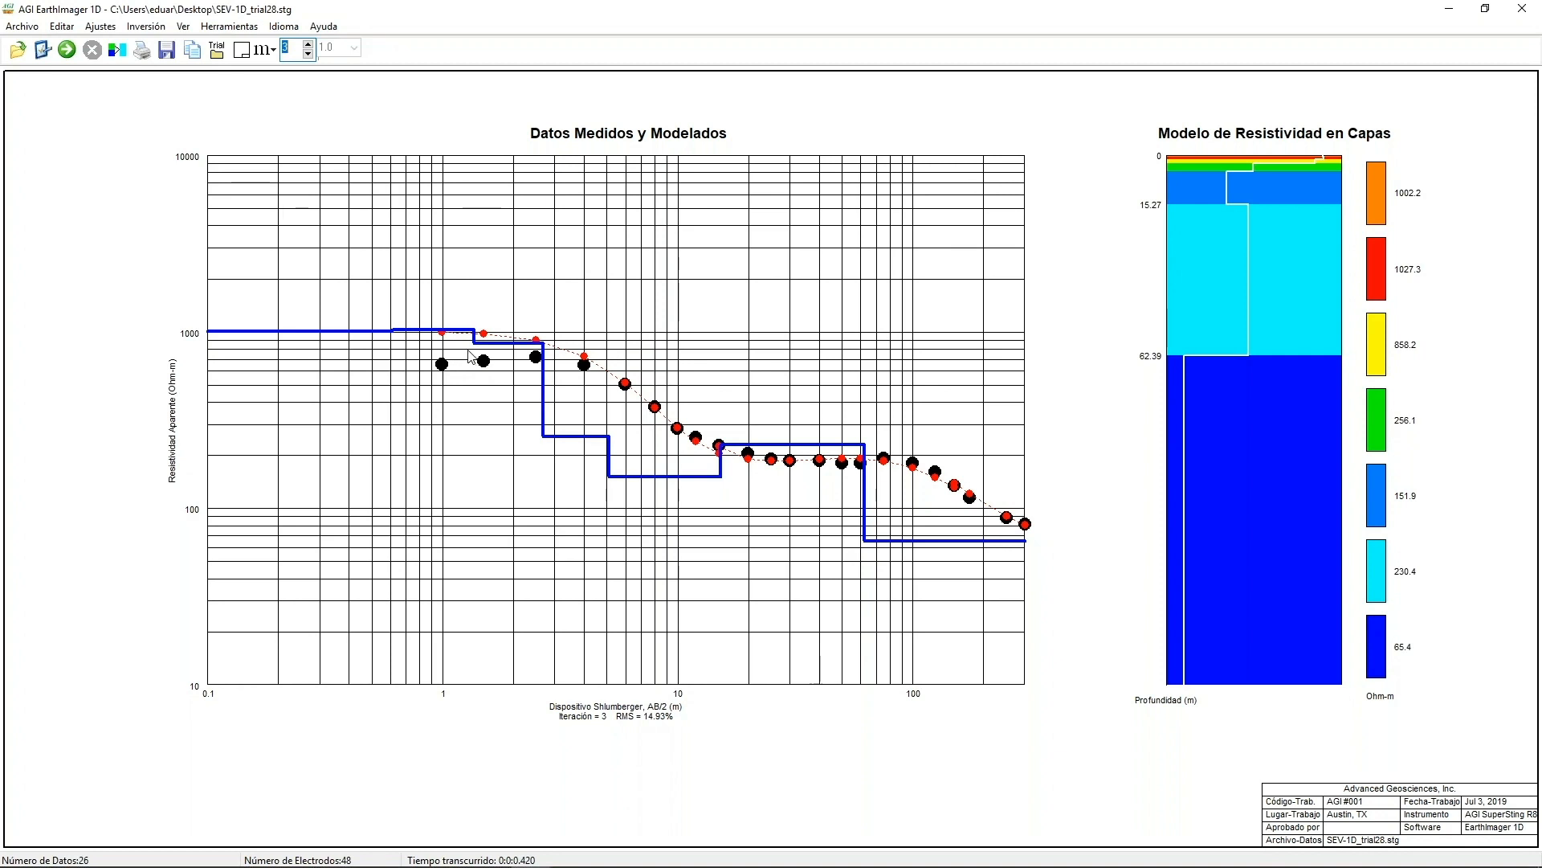
- Unlock layers 1 and 2 in the initial model and rerun the inversion
left_click(43, 52)
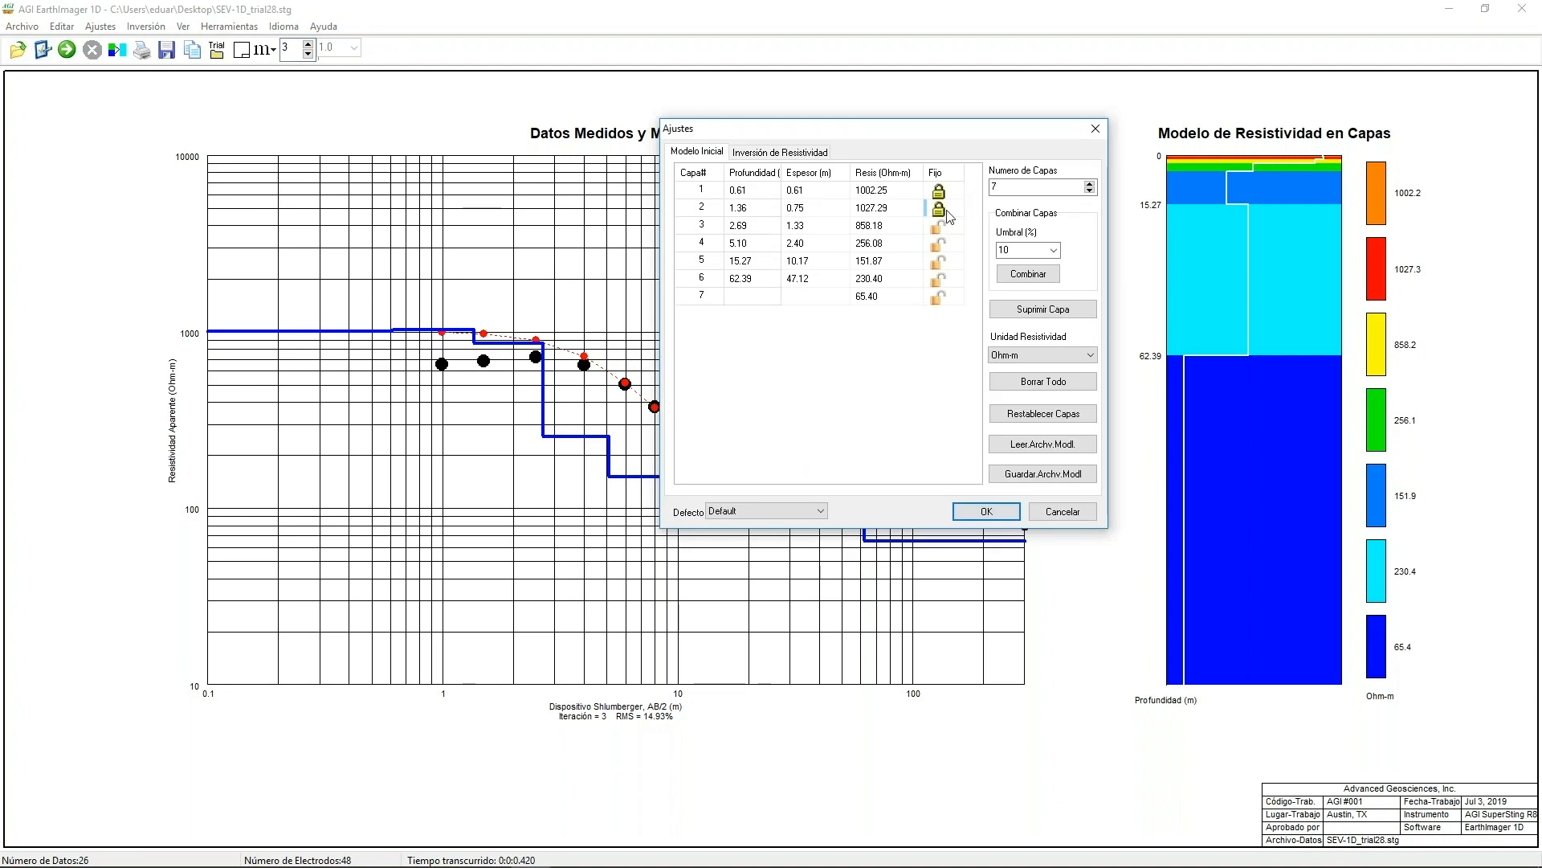
left_click(947, 210)
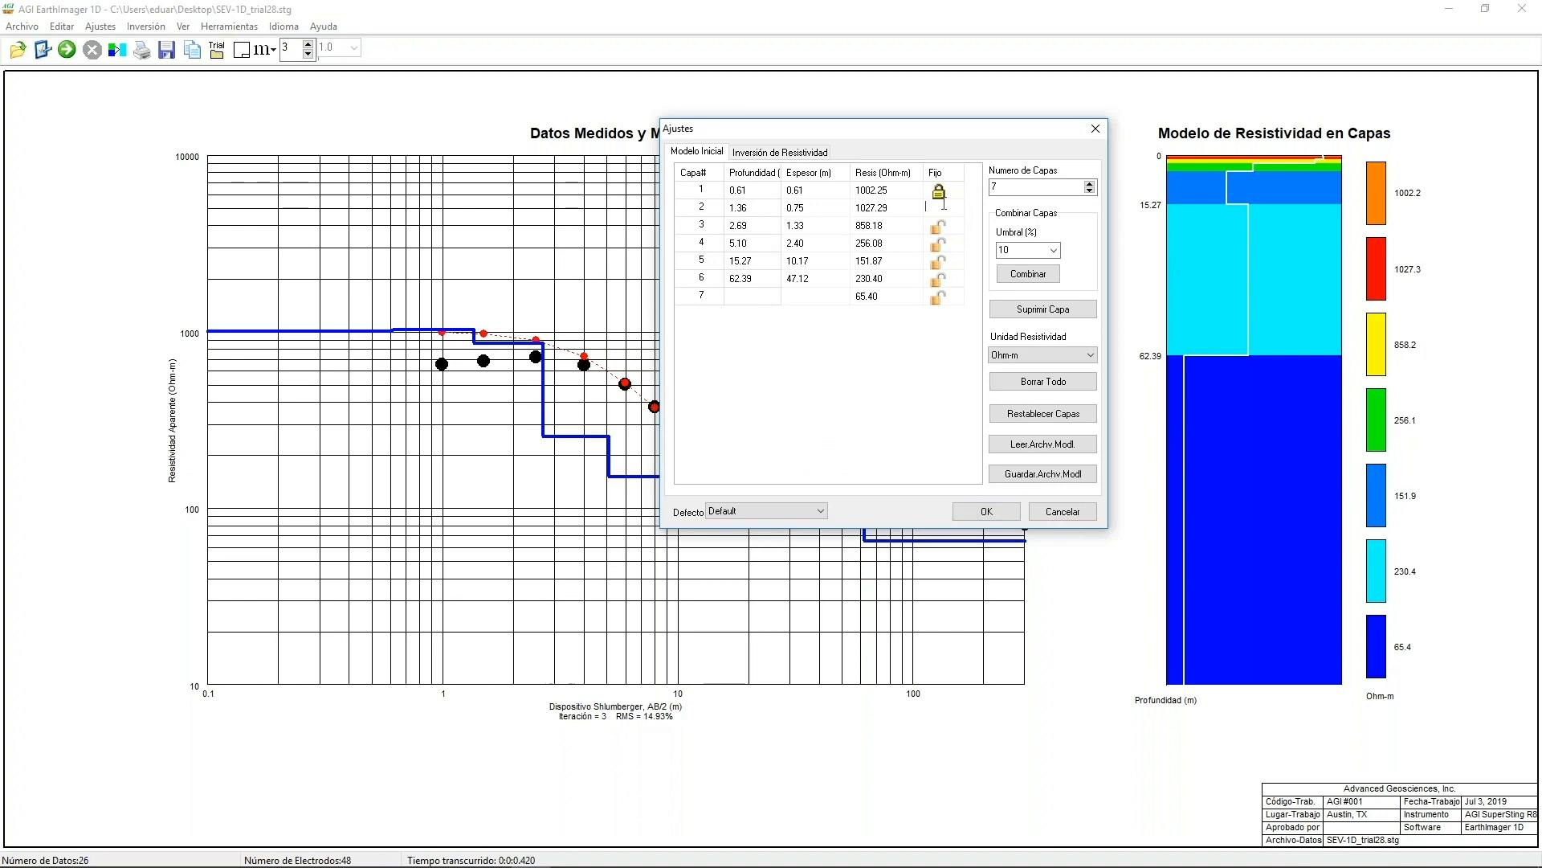
left_click(939, 194)
left_click(984, 511)
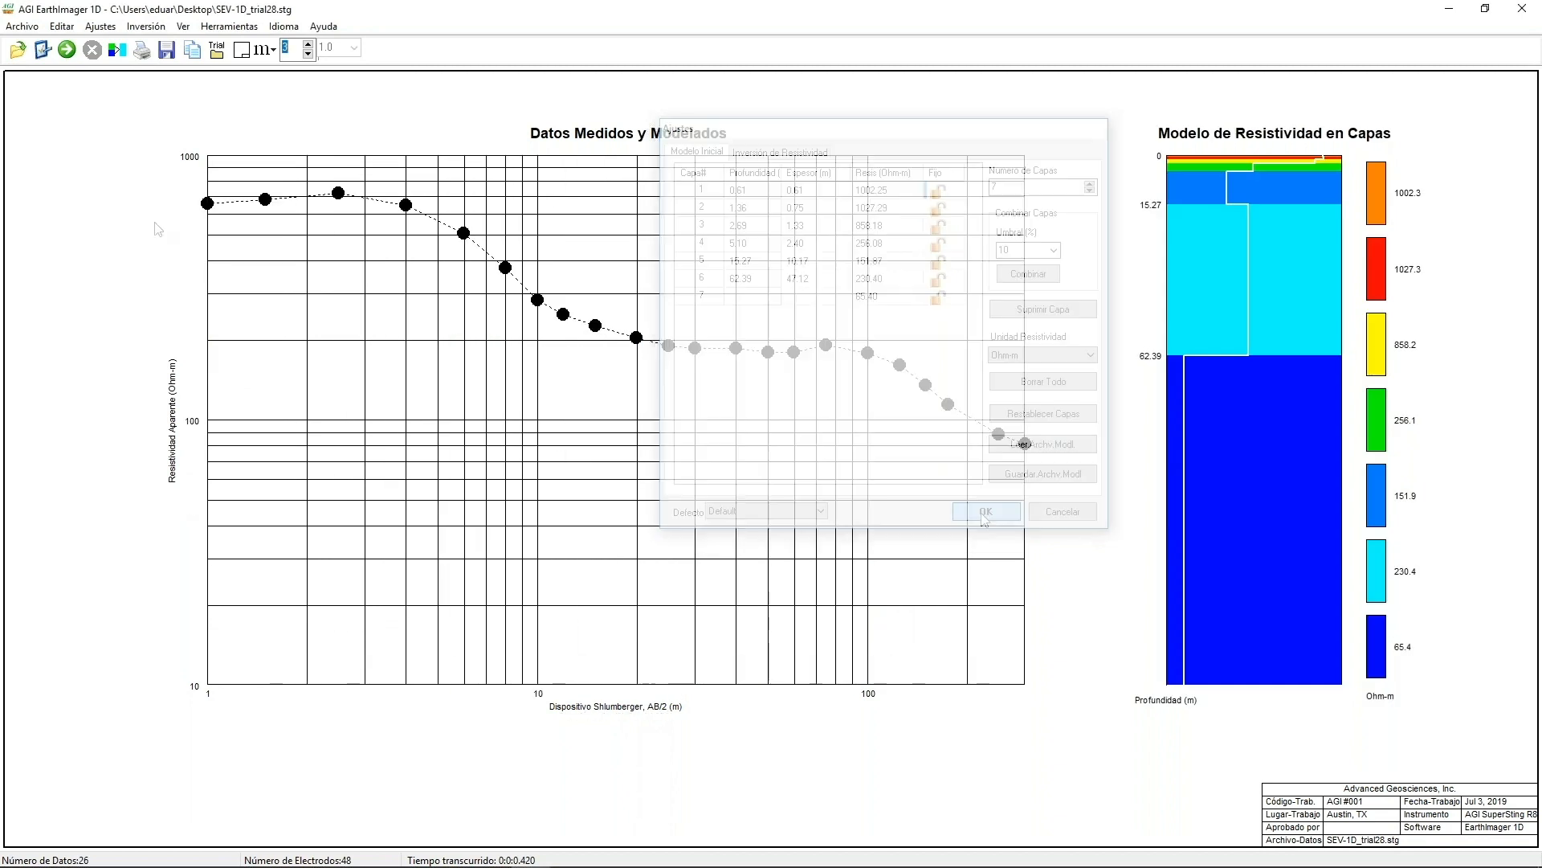
left_click(67, 51)
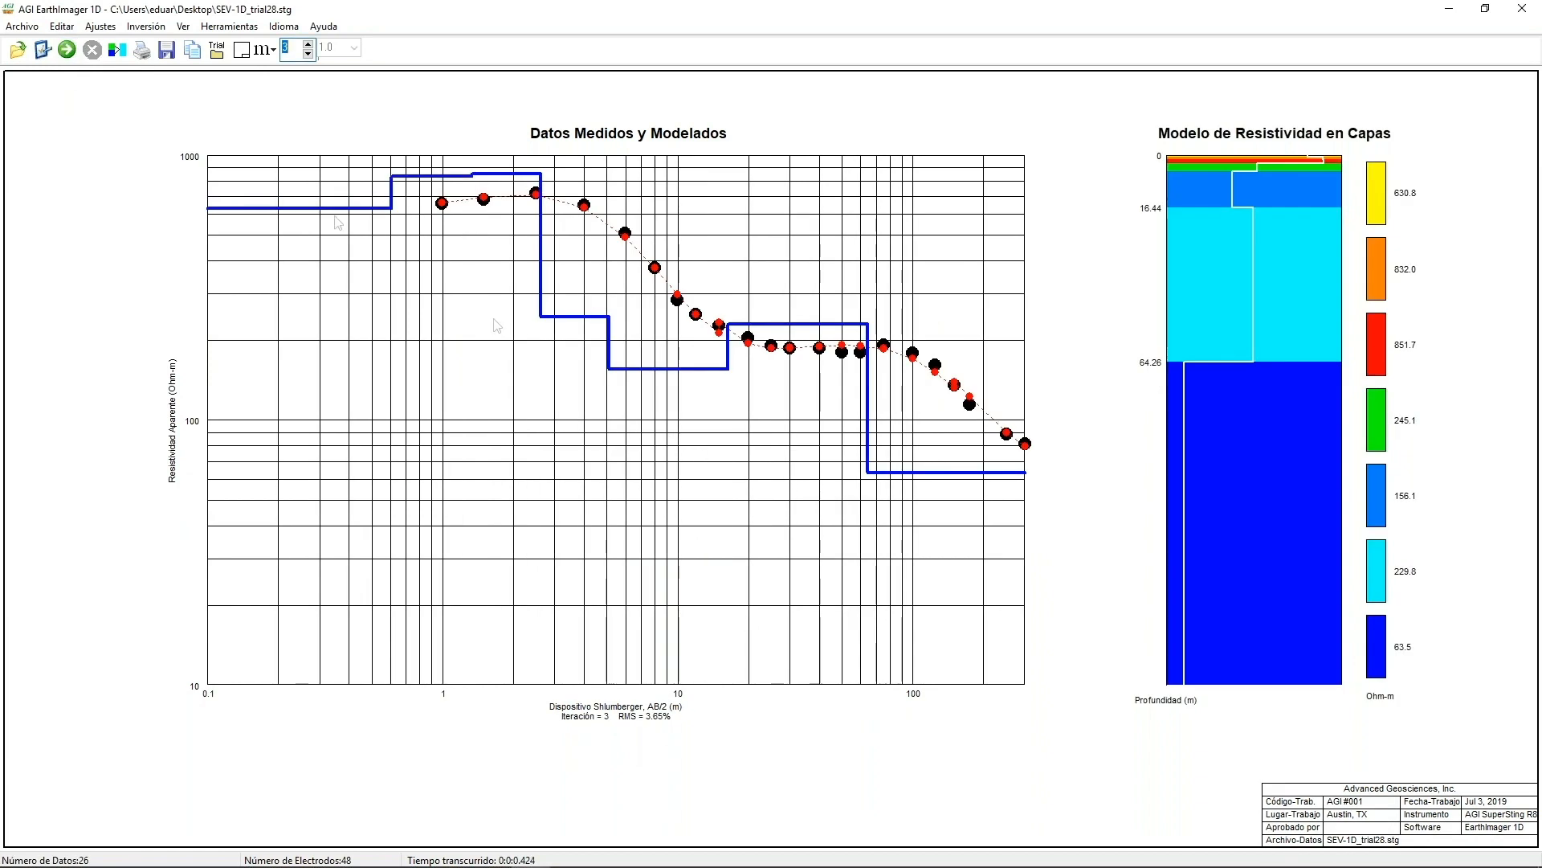
left_click(159, 30)
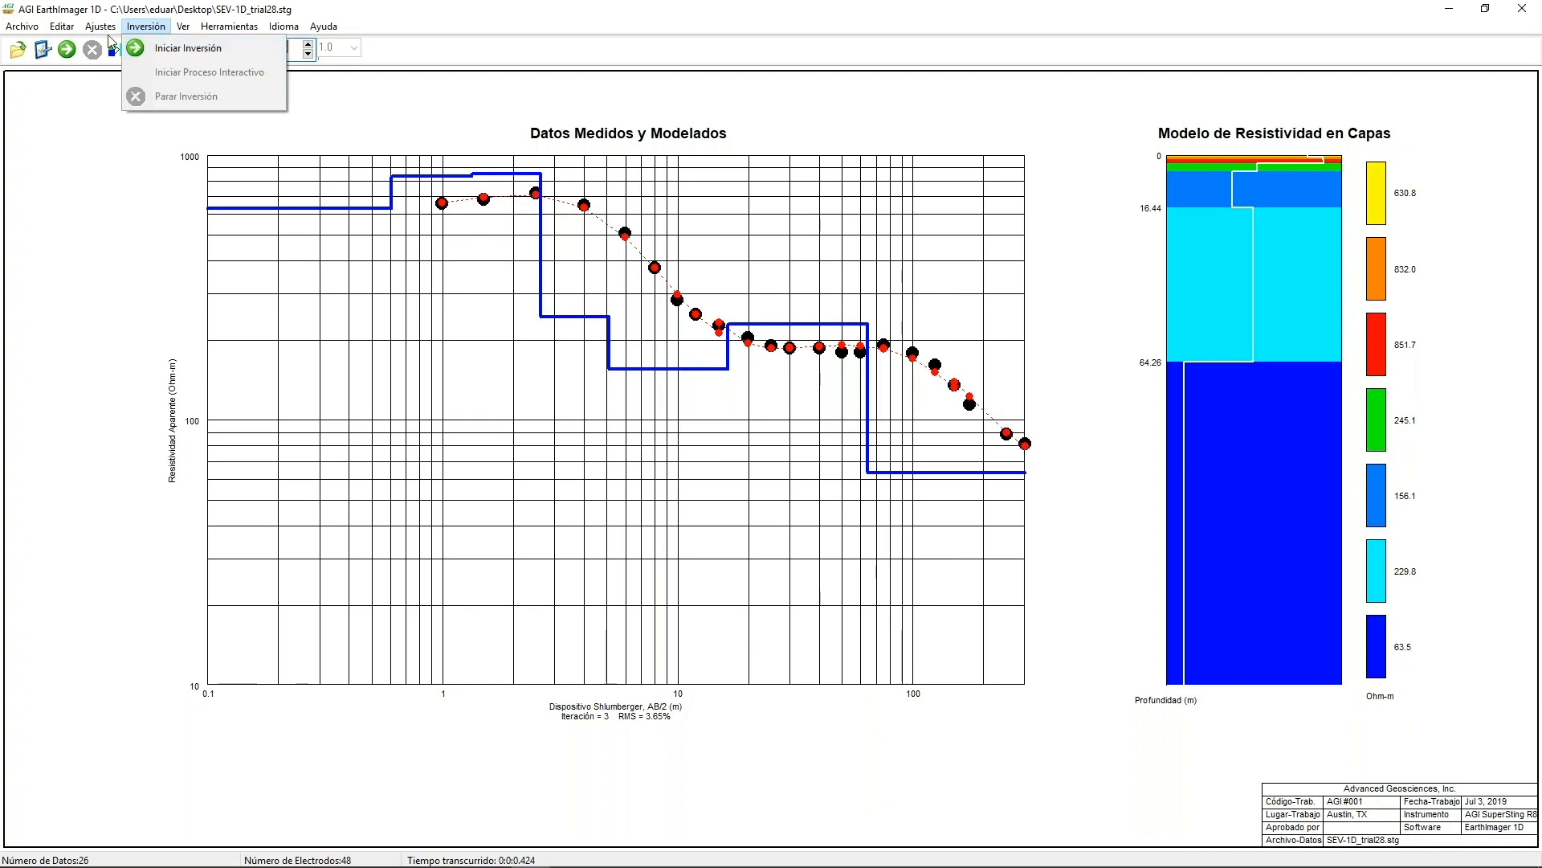
mouse_move(107, 33)
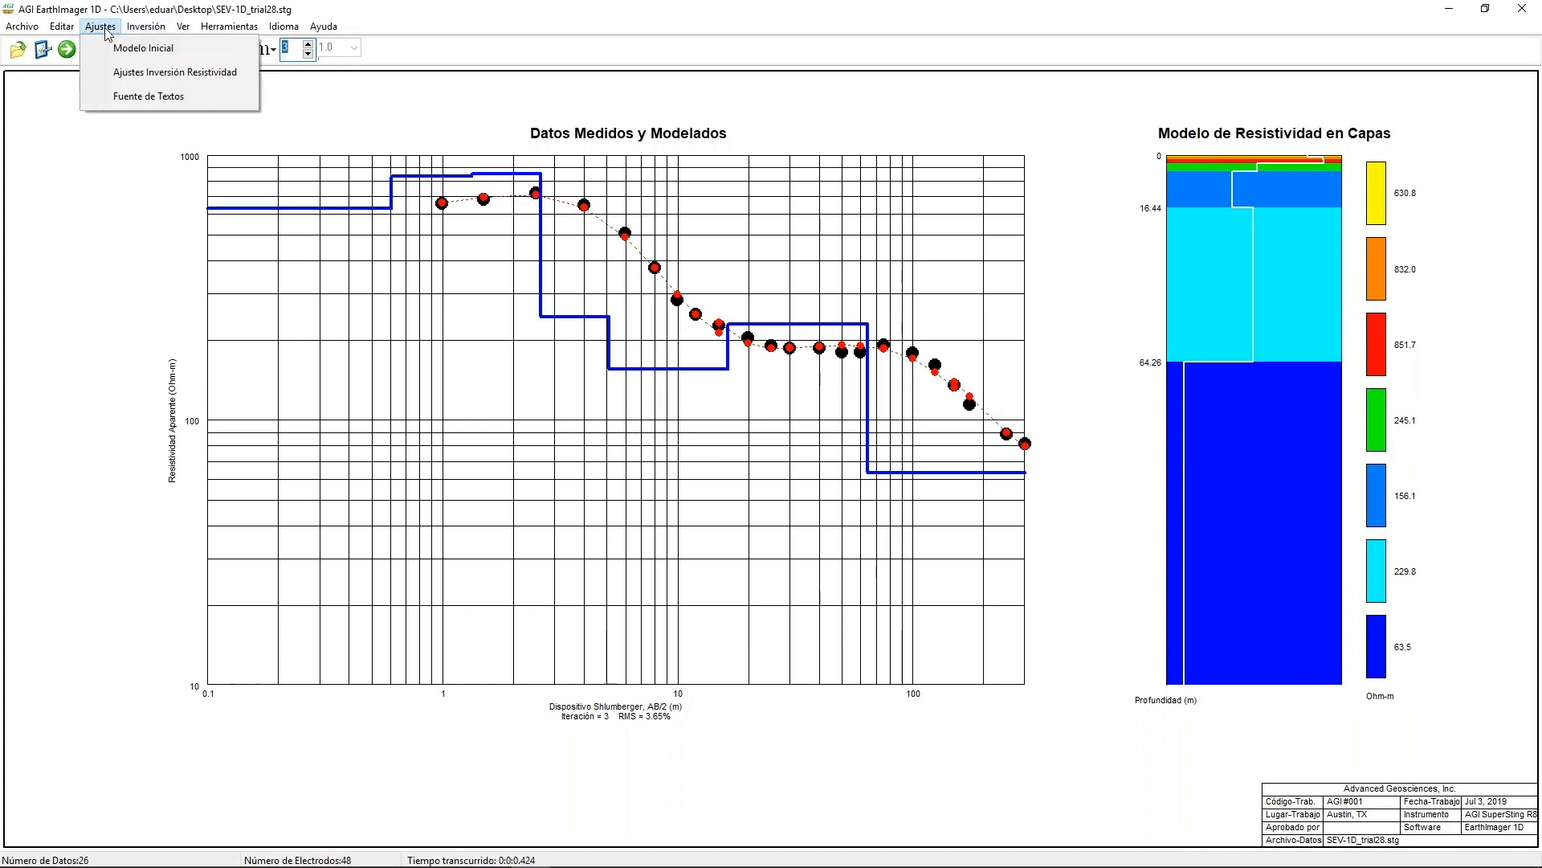
left_click(114, 151)
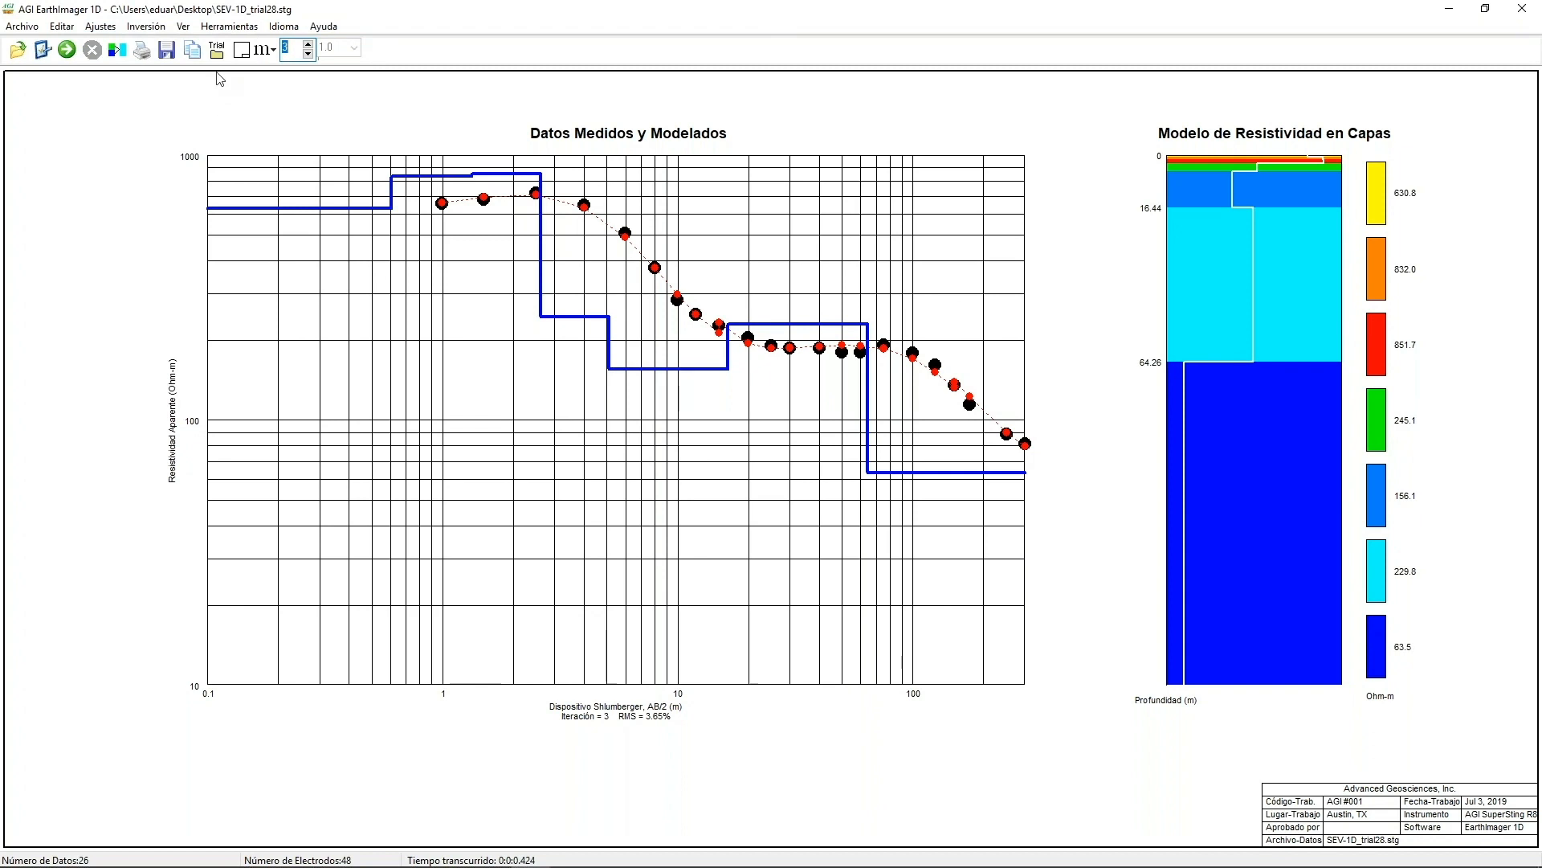
left_click(243, 52)
- Set the main title font size of the result display to 12
left_click(146, 27)
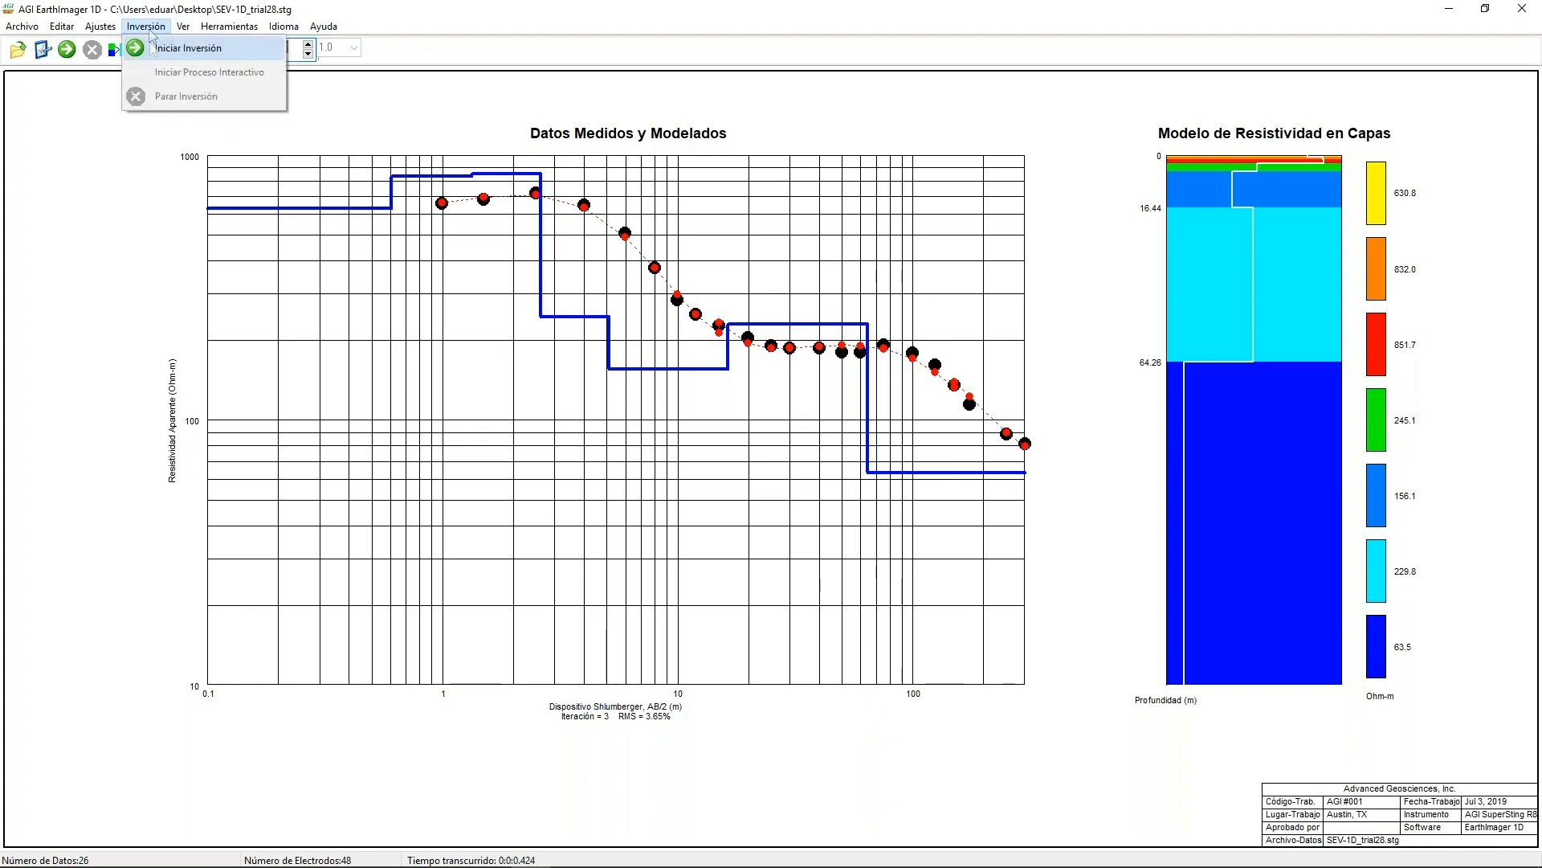
mouse_move(101, 27)
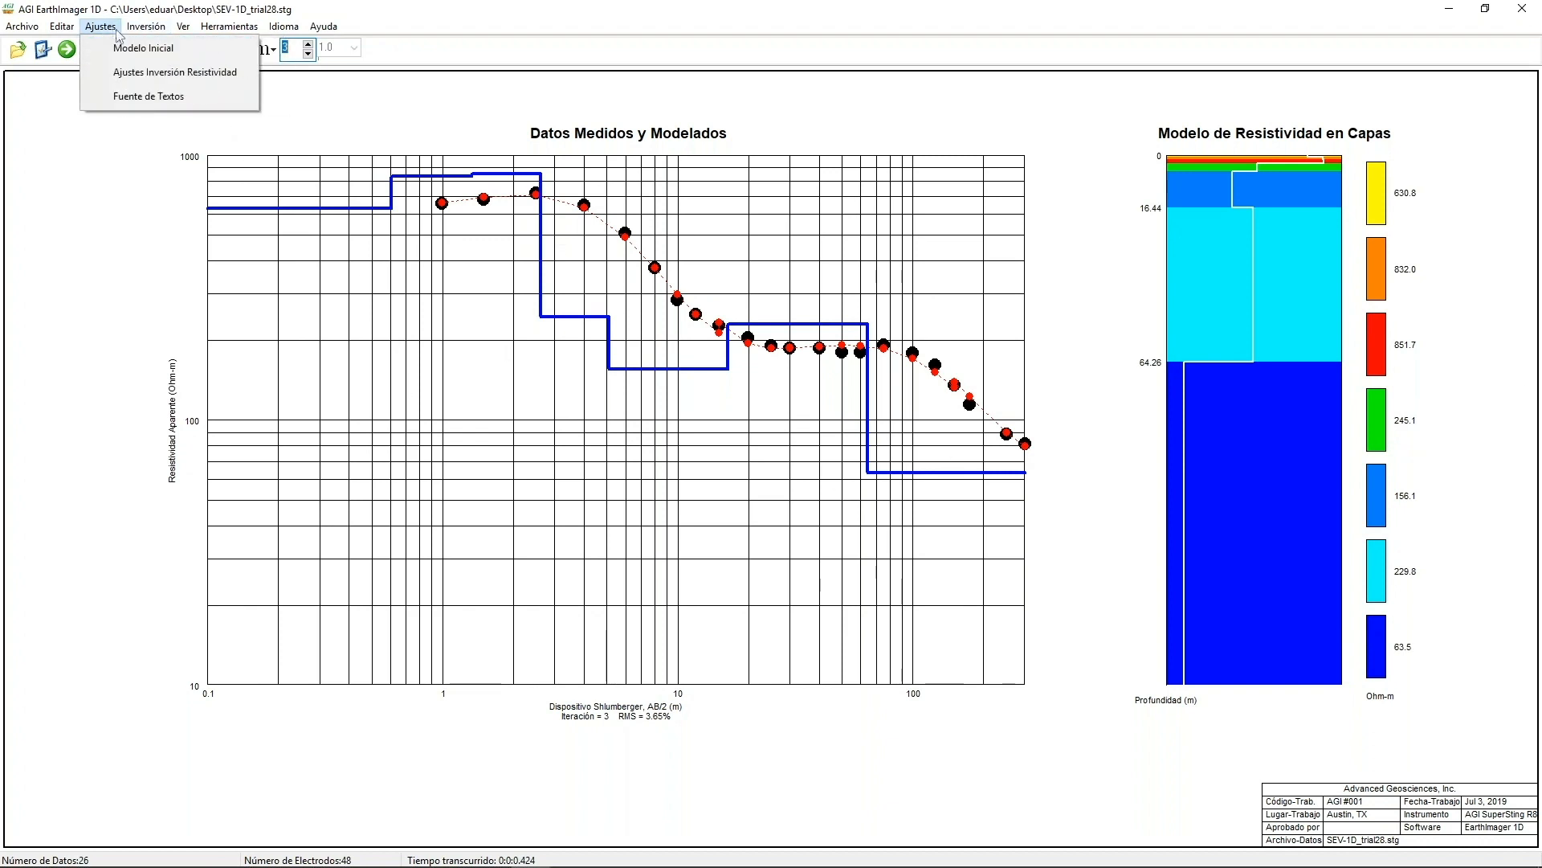
left_click(119, 98)
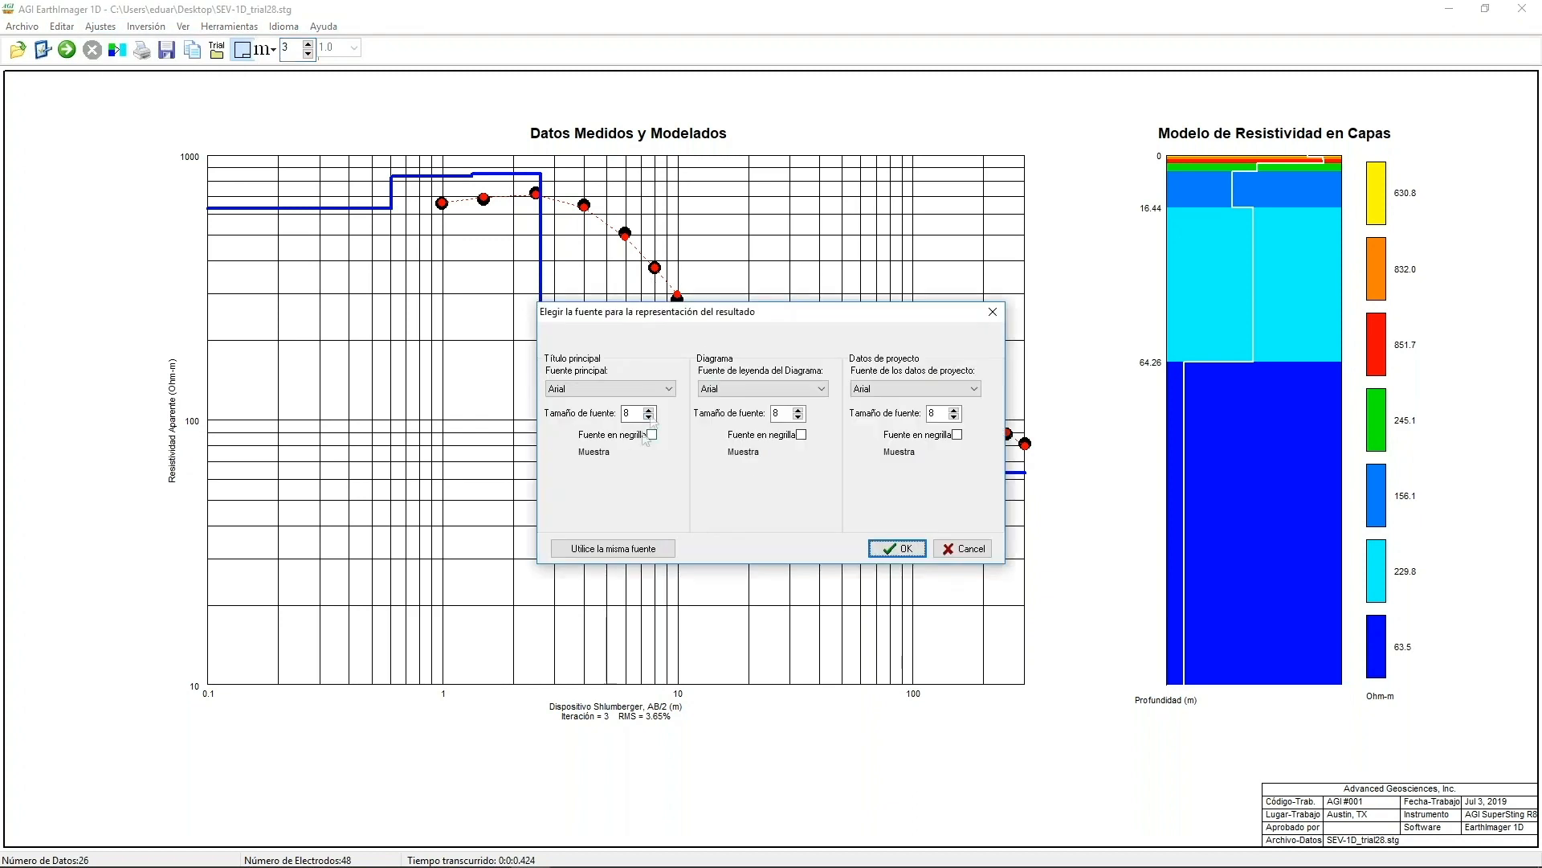
left_click(648, 410)
left_click(648, 410)
left_click(649, 409)
left_click(648, 409)
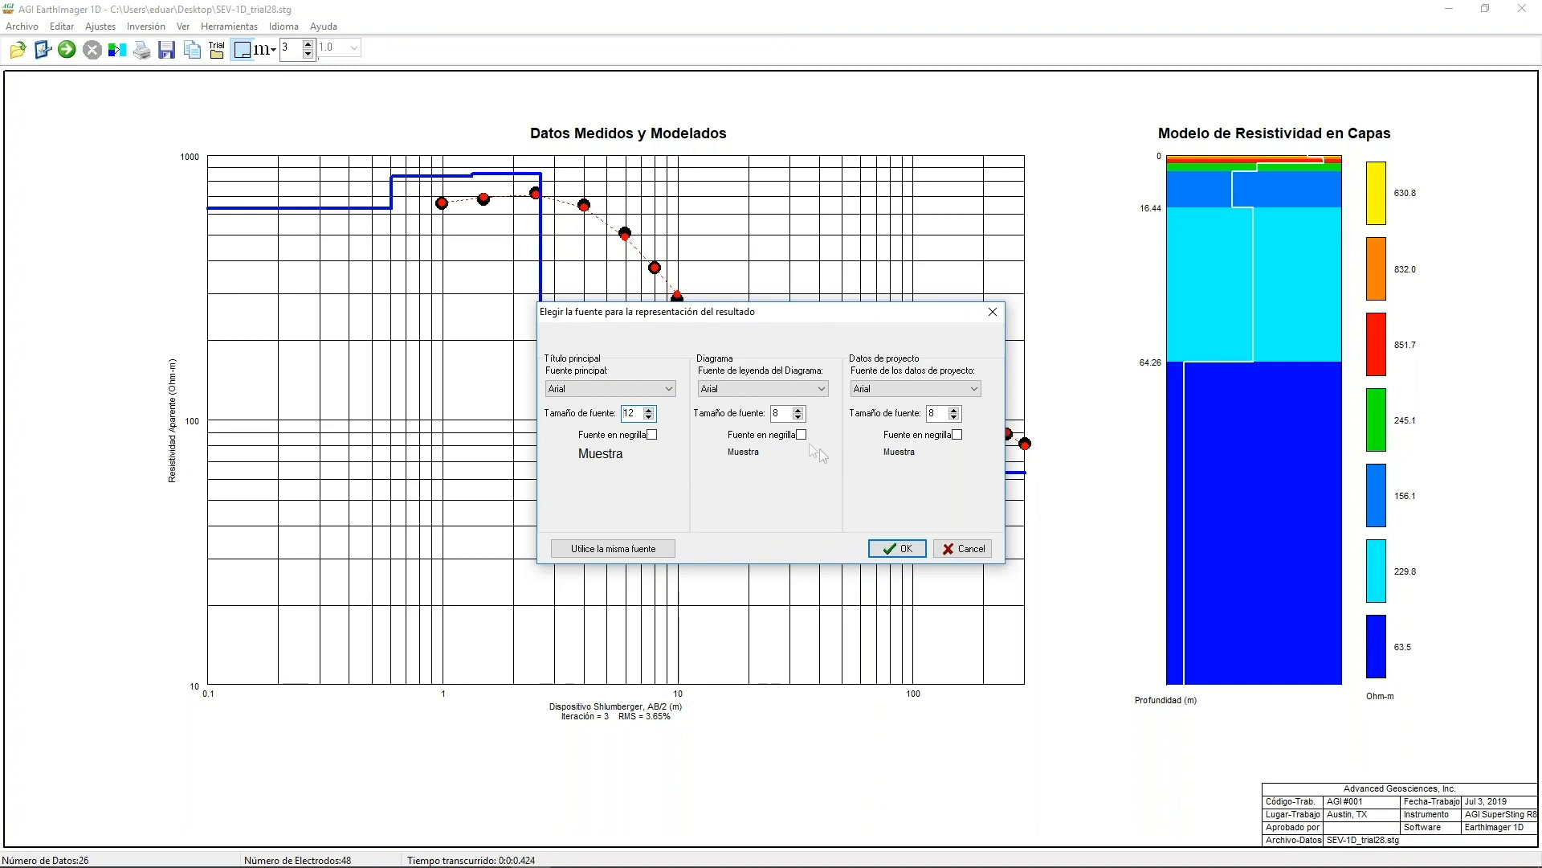
- Set the diagram legend font size to 12, enlarge the project data font, and apply the font settings
left_click(797, 410)
left_click(798, 410)
left_click(798, 410)
left_click(797, 410)
left_click(954, 410)
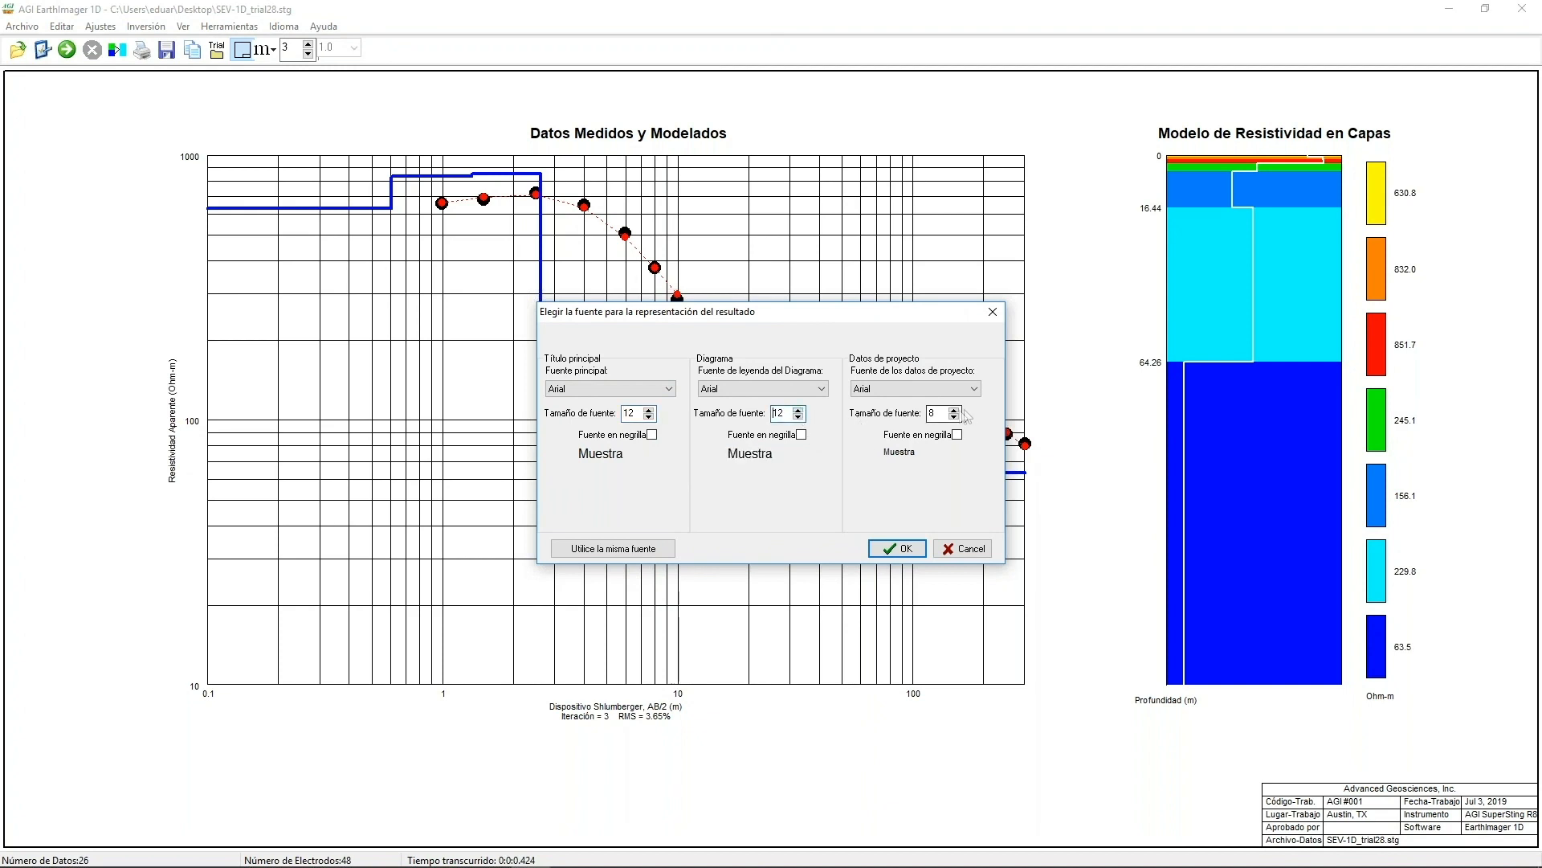
left_click(954, 410)
left_click(953, 411)
left_click(904, 549)
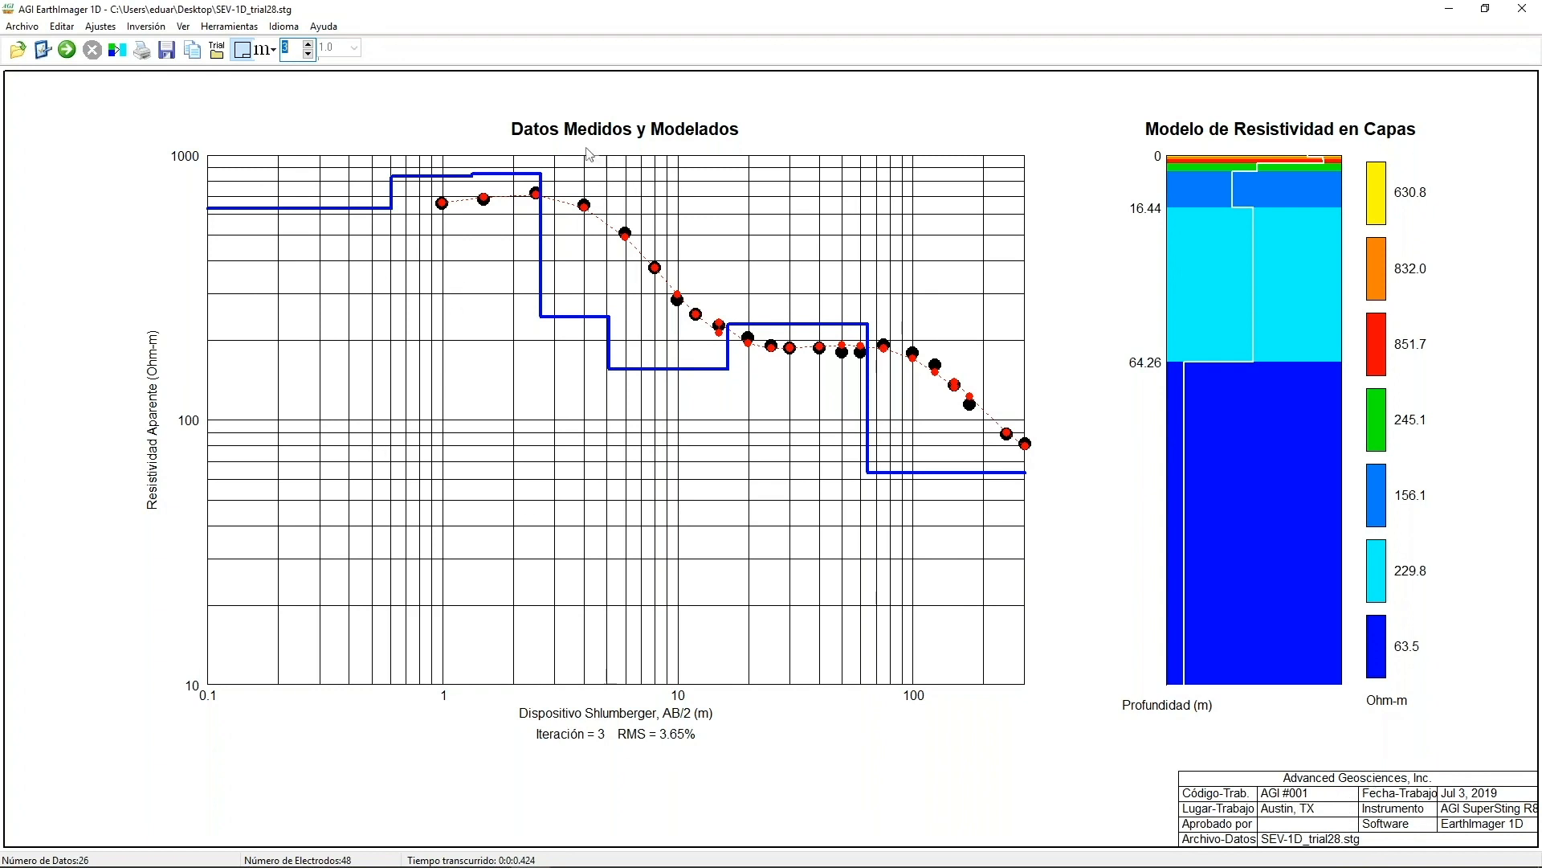
- Change the work date in the project information to Jul 7, 2019
left_click(183, 26)
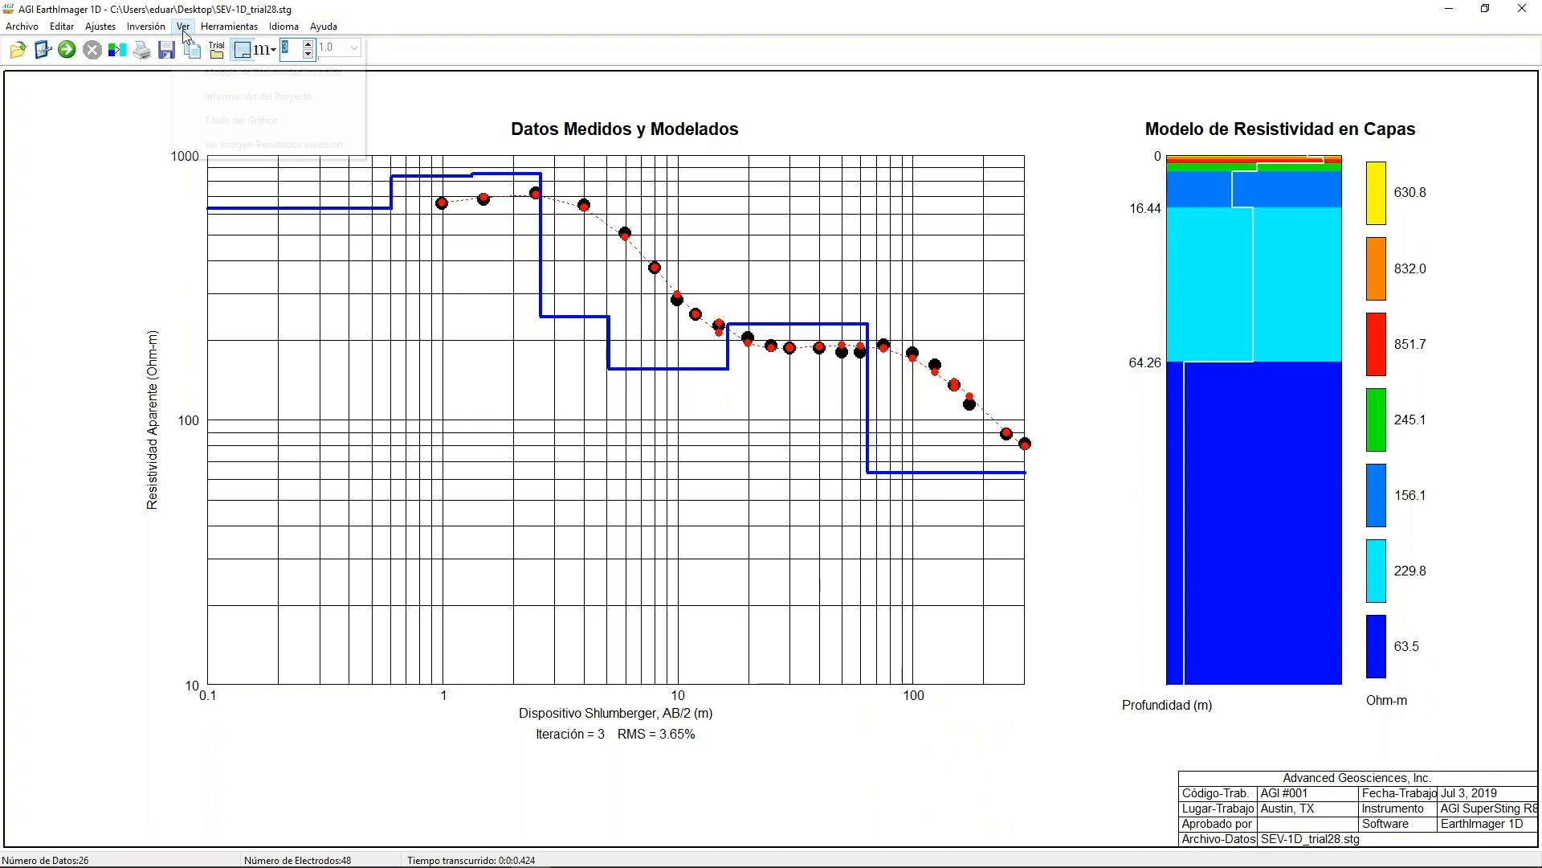
left_click(257, 95)
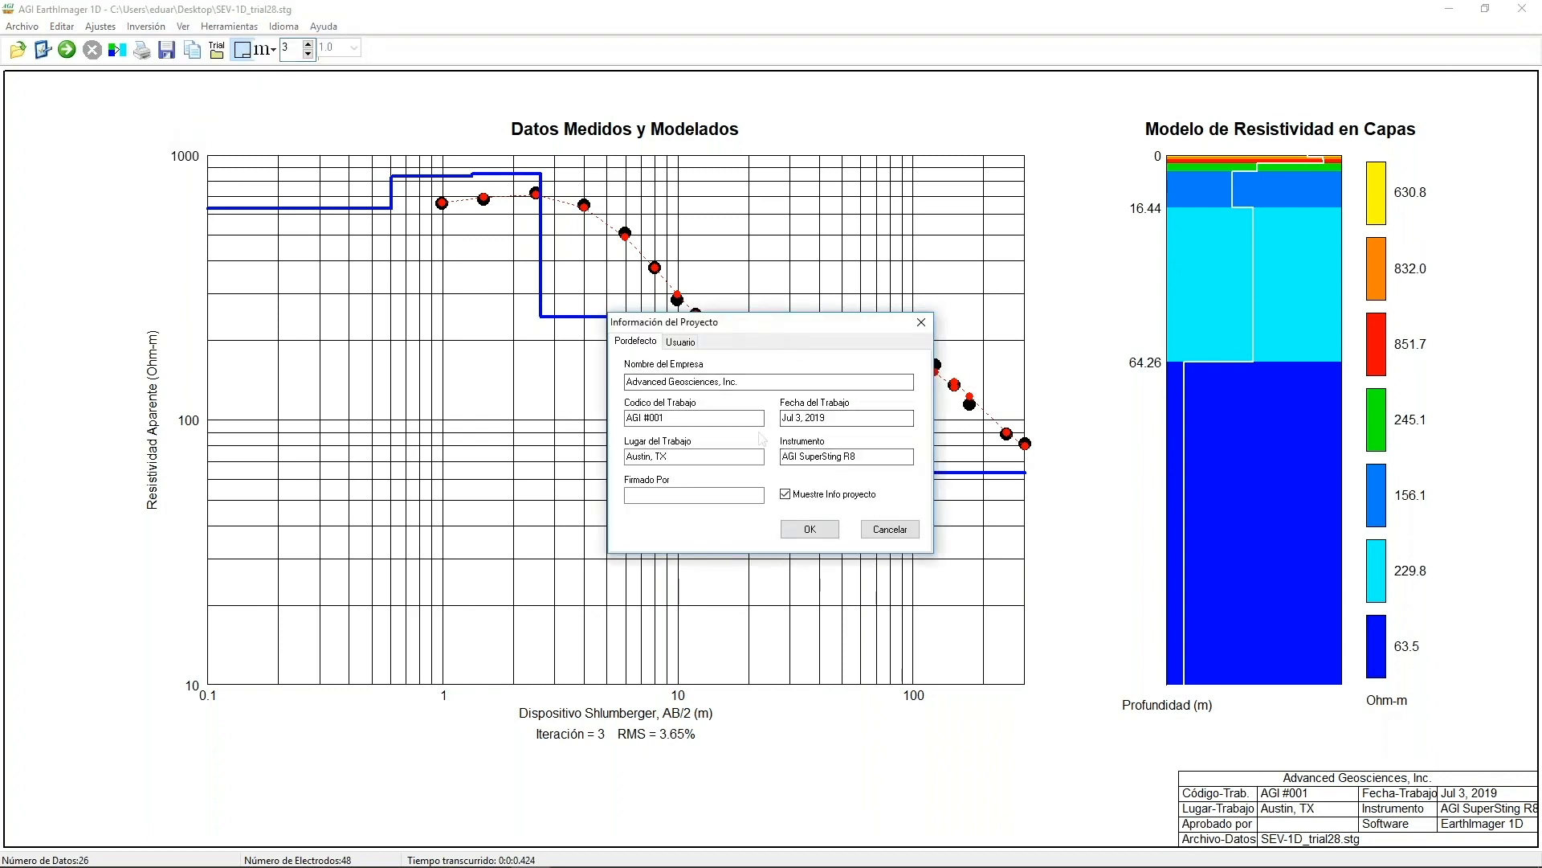
left_click(797, 417)
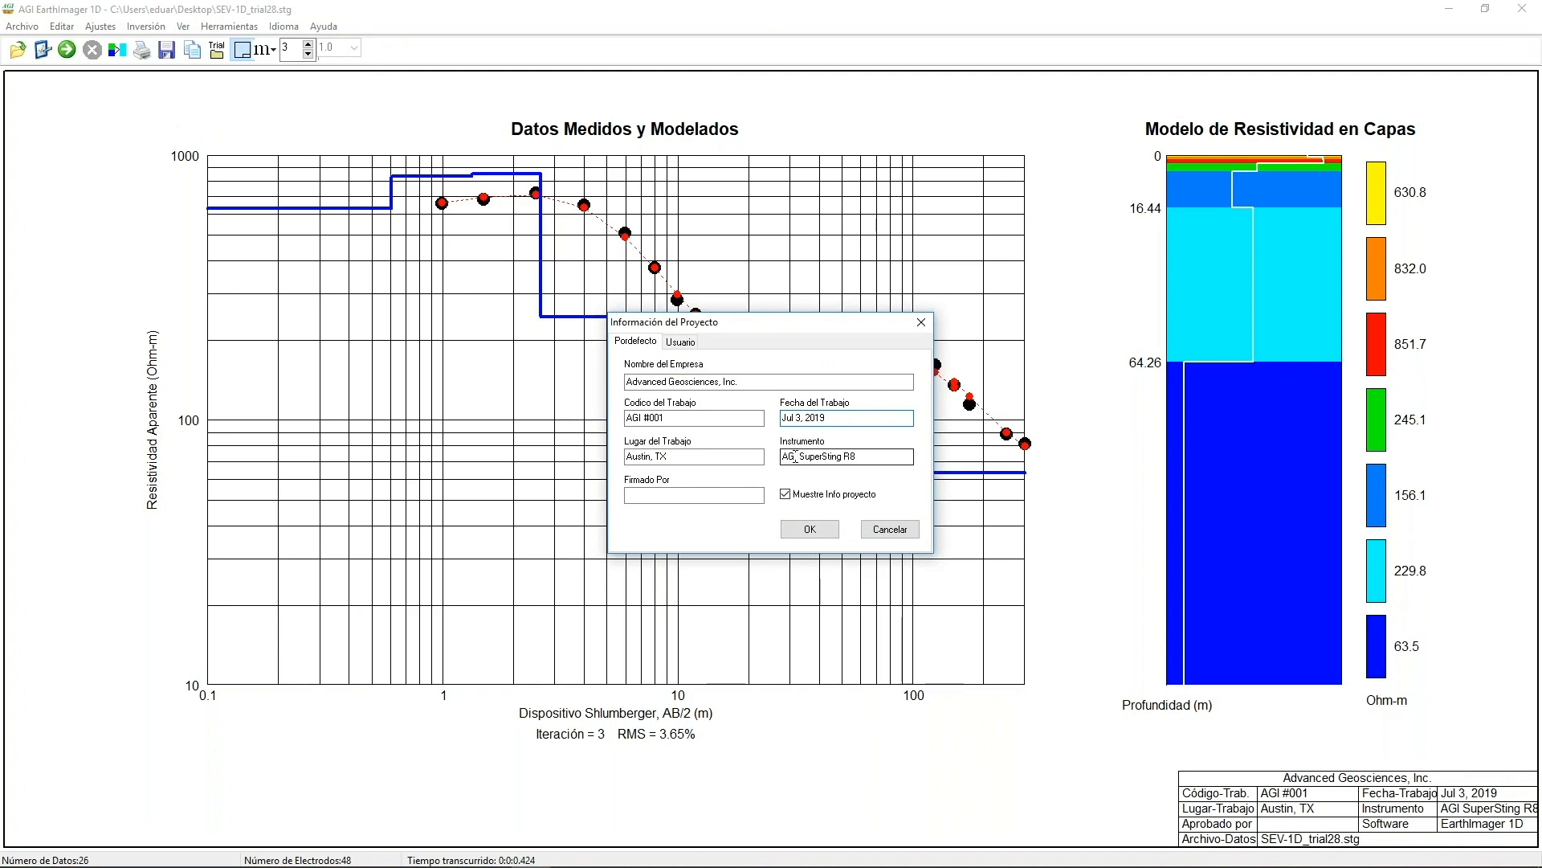
key("Delete")
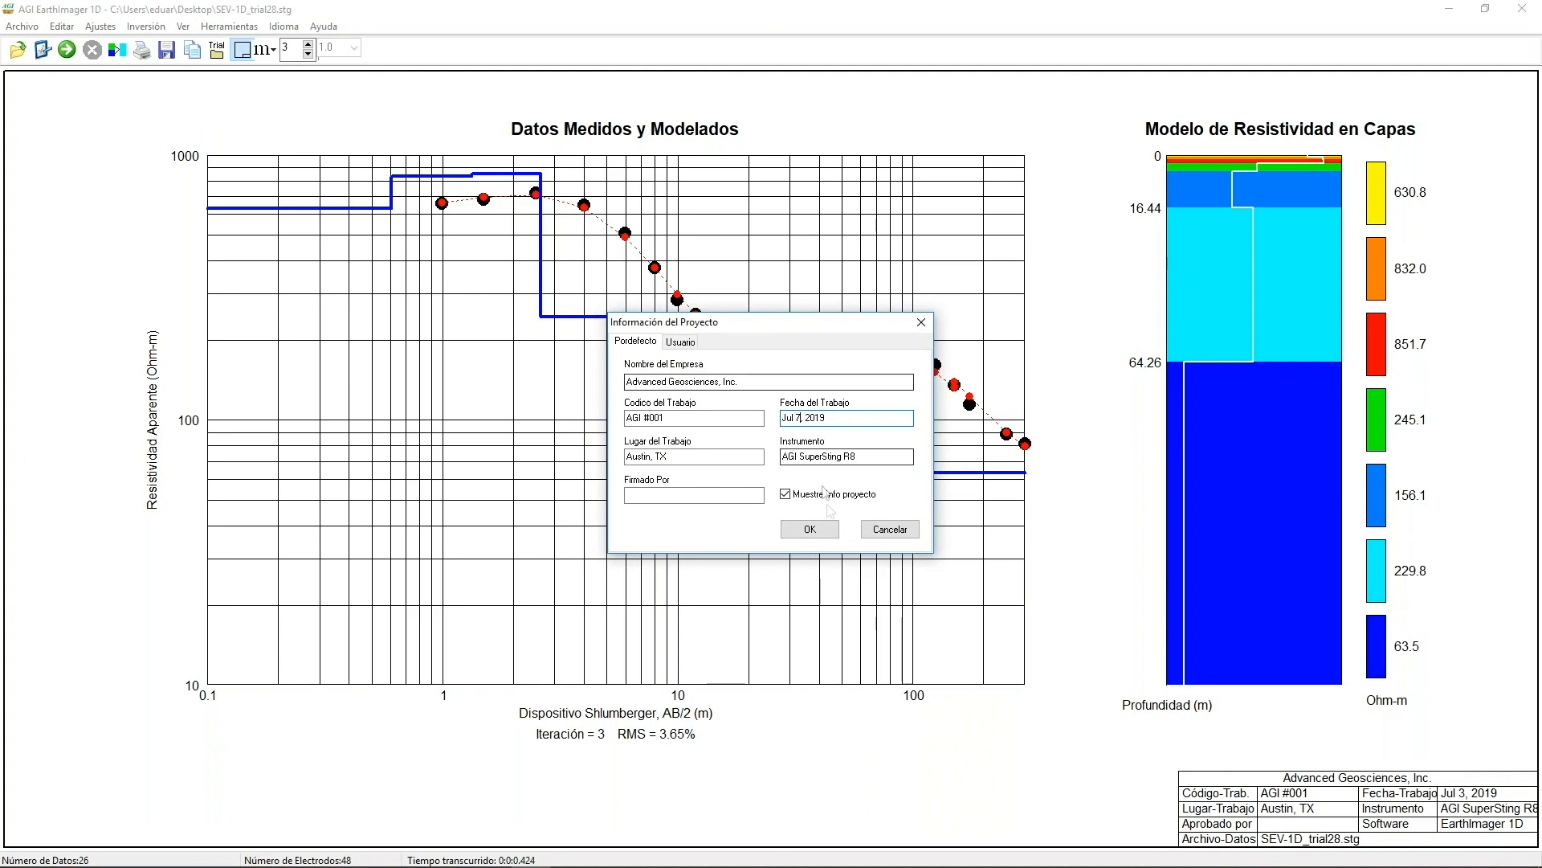
left_click(810, 529)
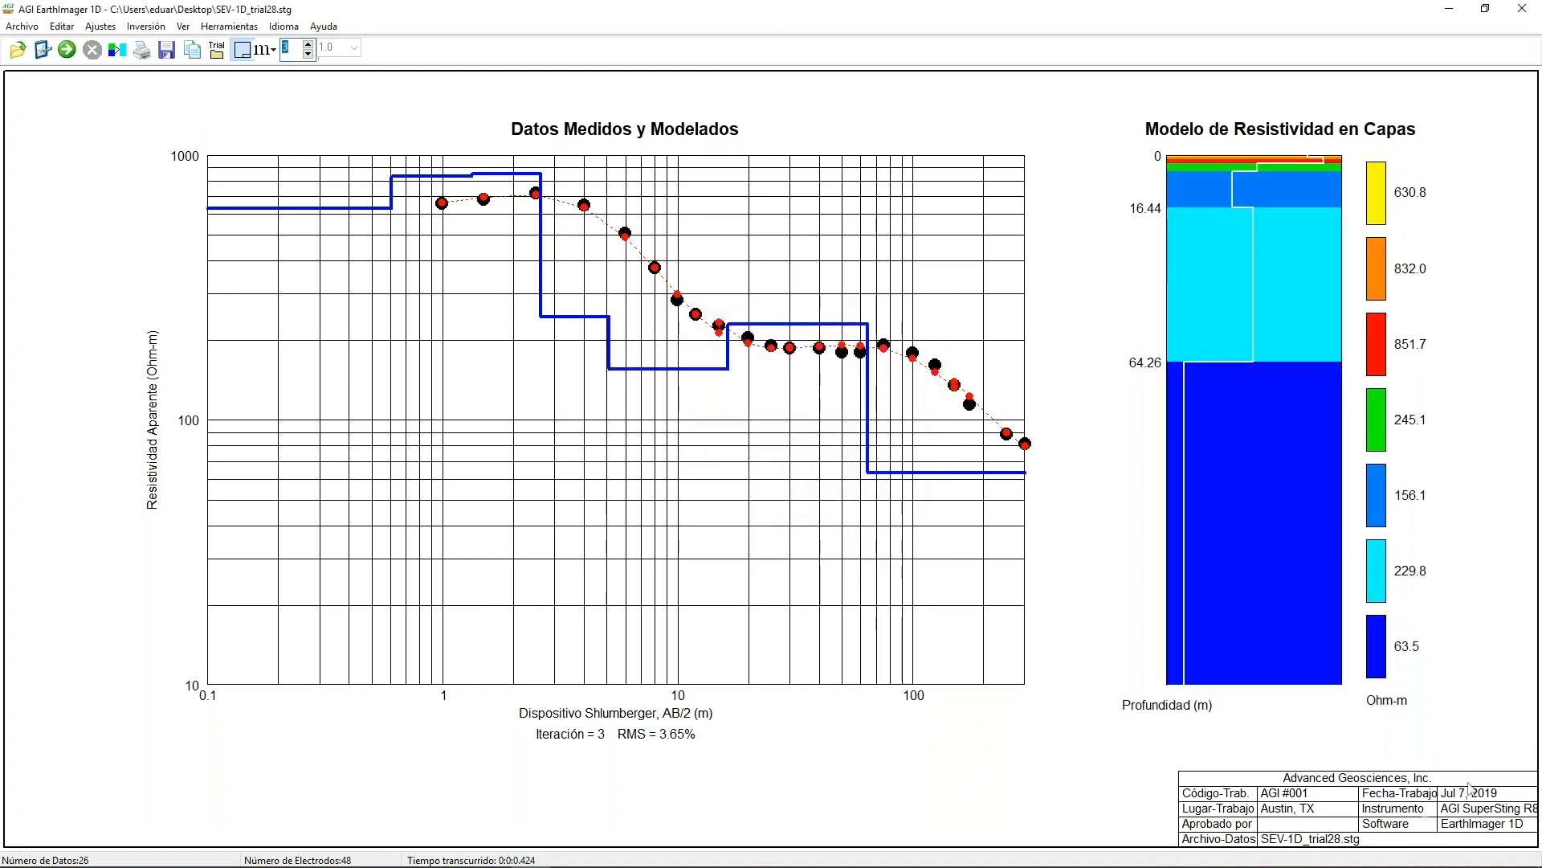
- Check the title settings of the data and model graphs and leave them without changes
left_click(184, 26)
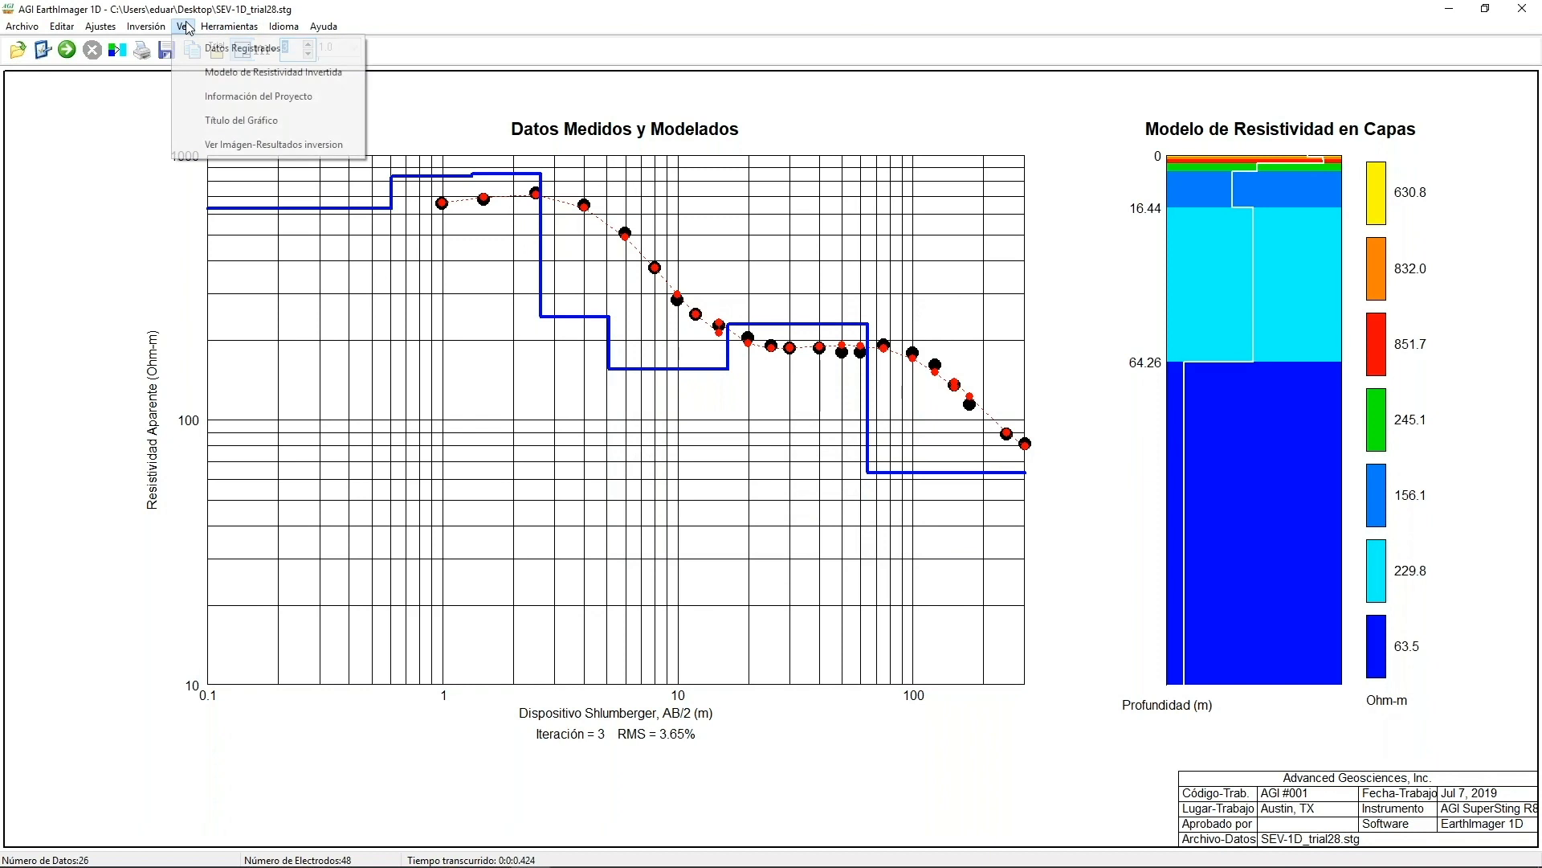
left_click(241, 120)
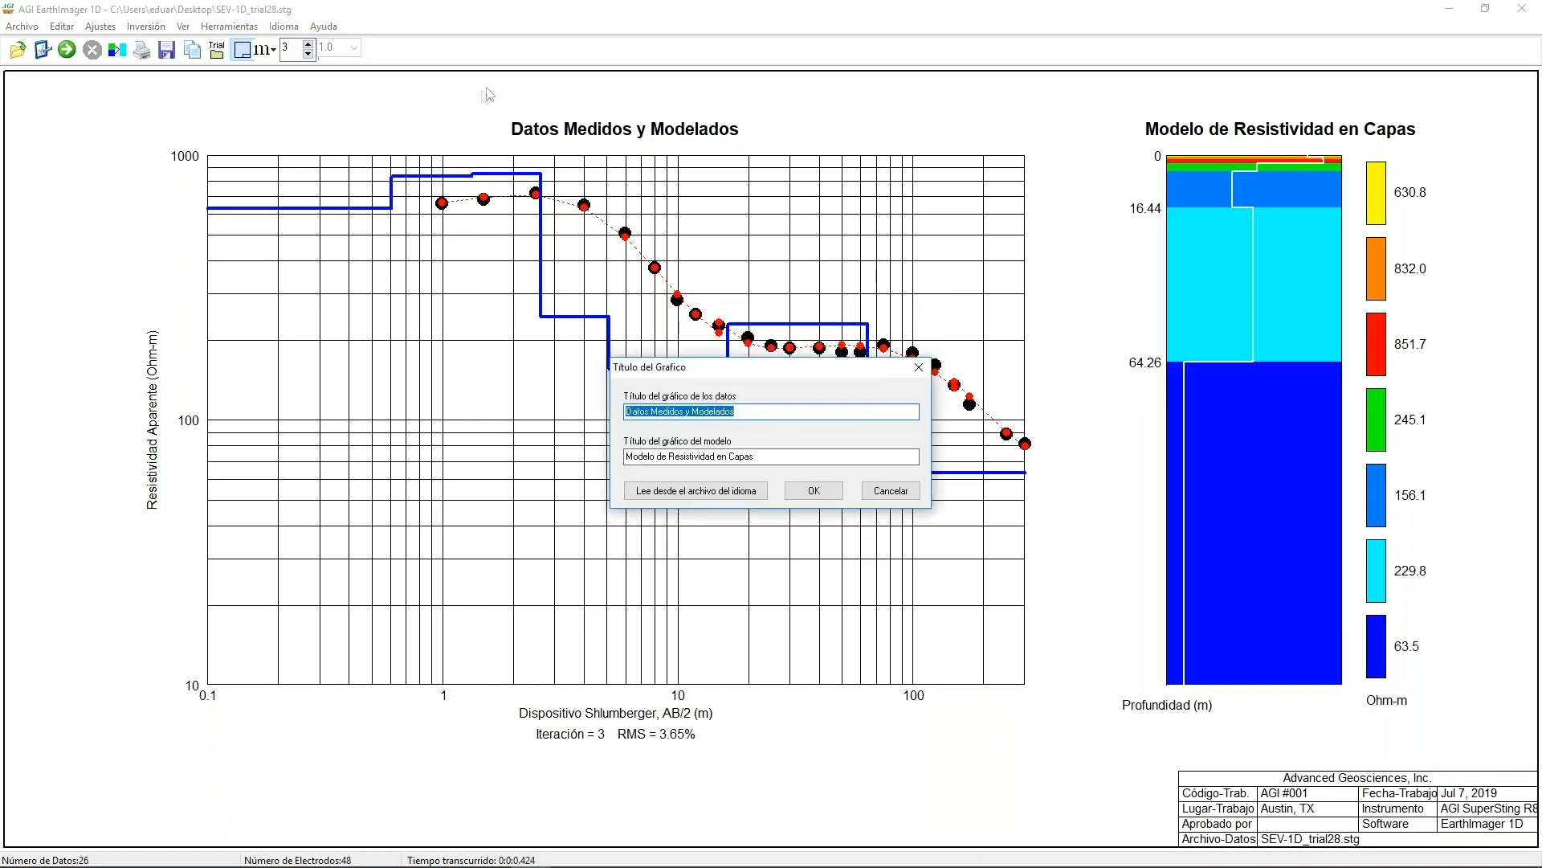
left_click(890, 491)
- Review the inverted layered resistivity model table and the table of recorded field data
left_click(184, 26)
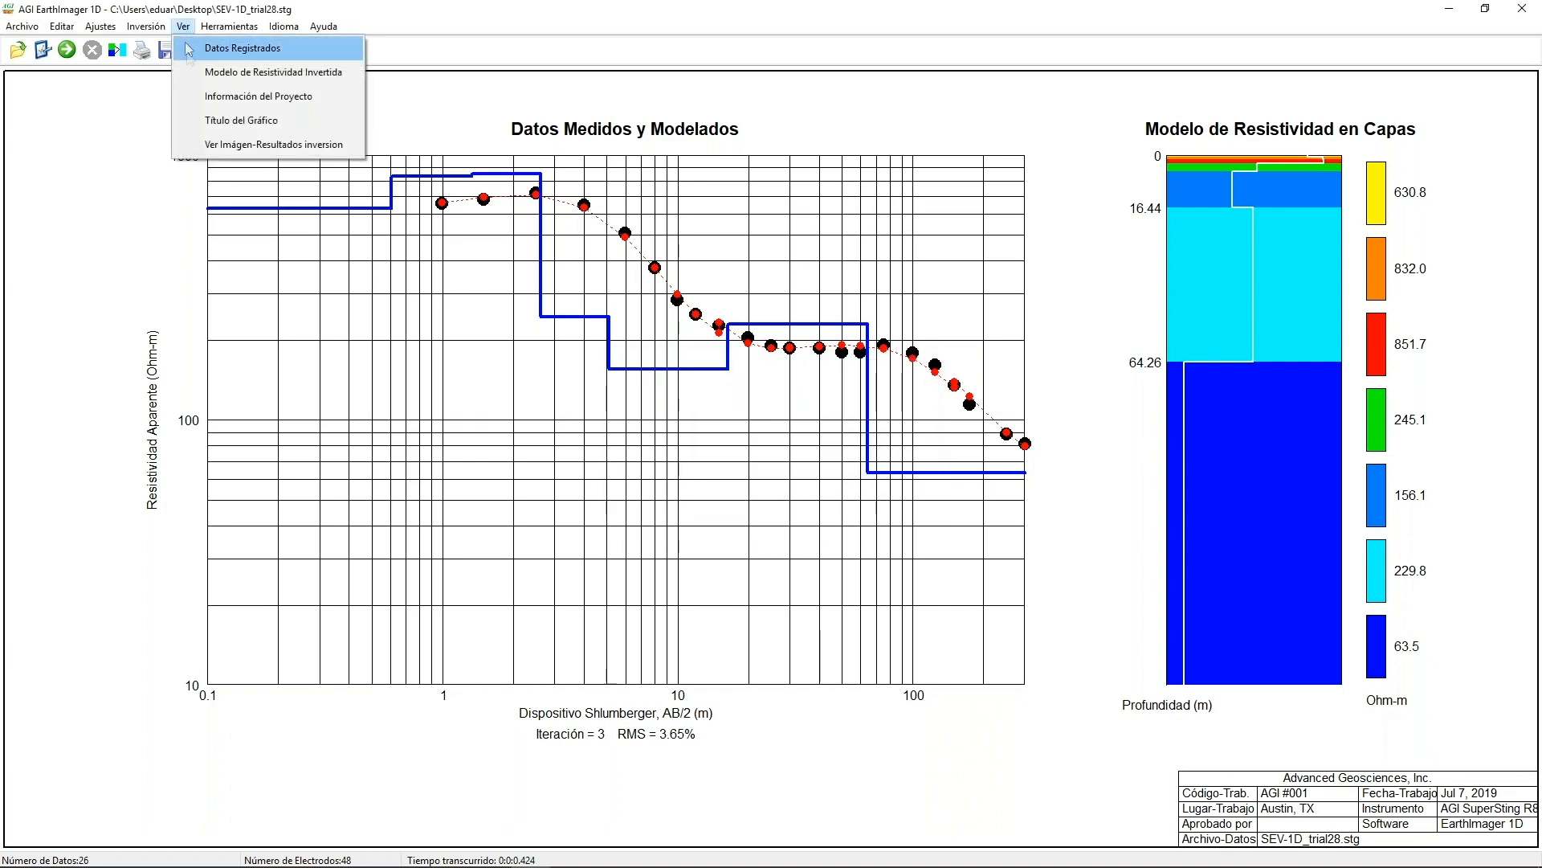
left_click(241, 72)
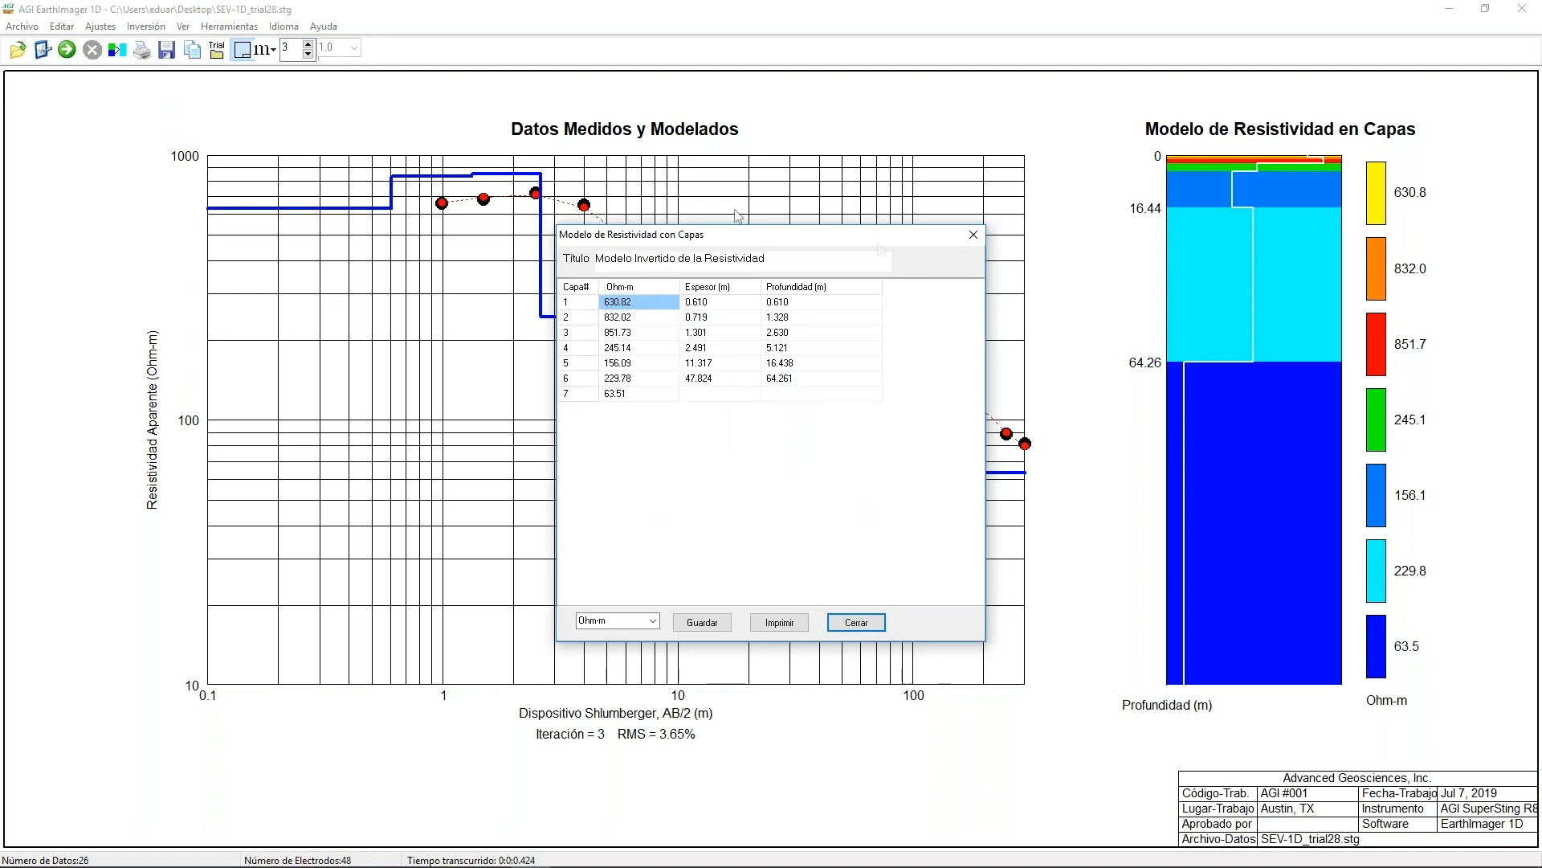
left_click(857, 623)
left_click(183, 28)
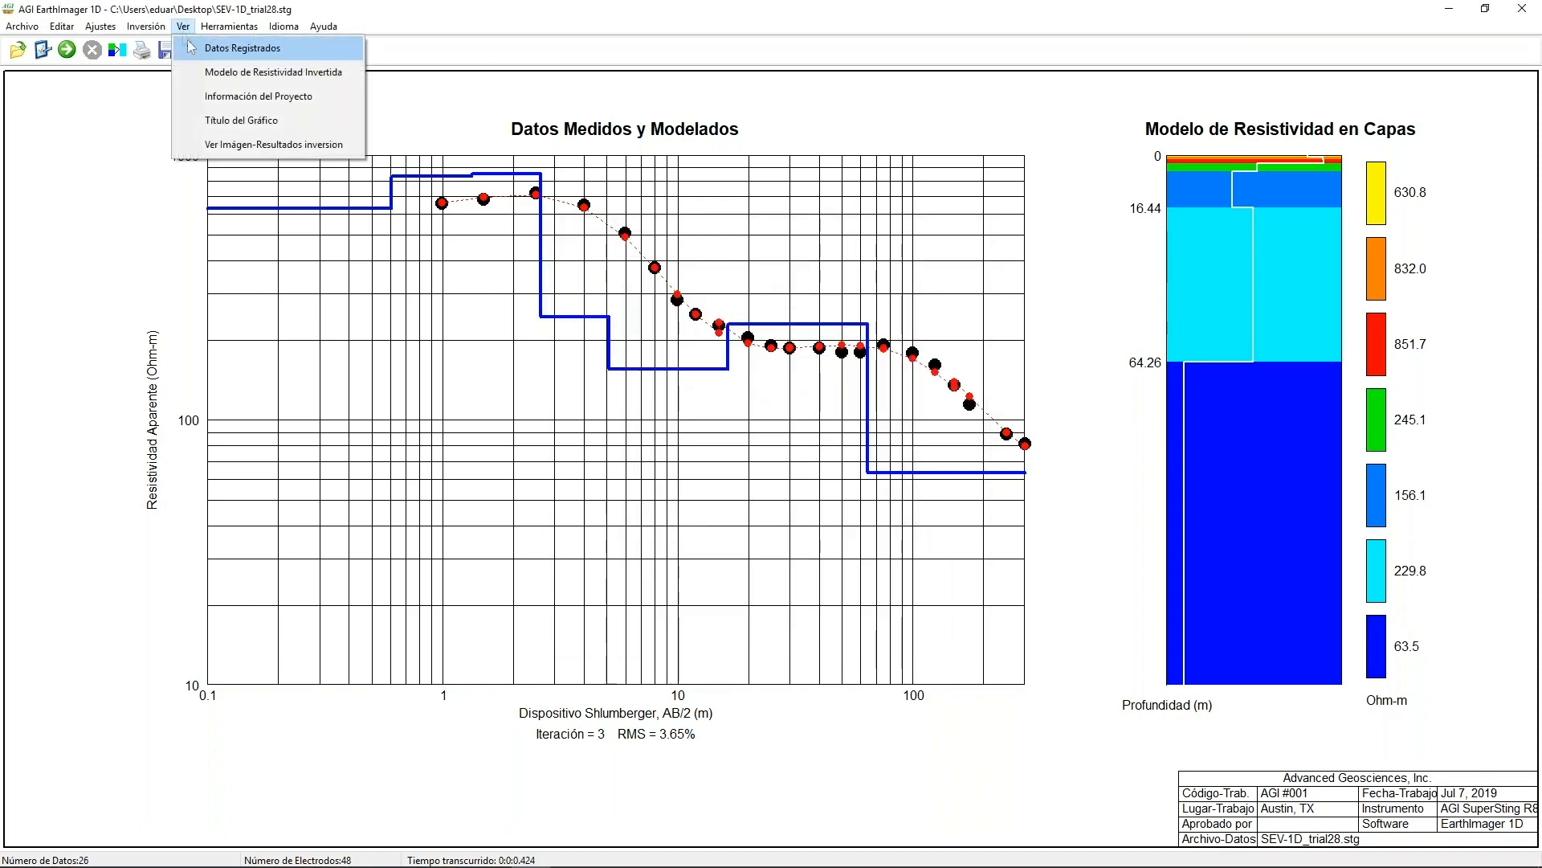
left_click(204, 50)
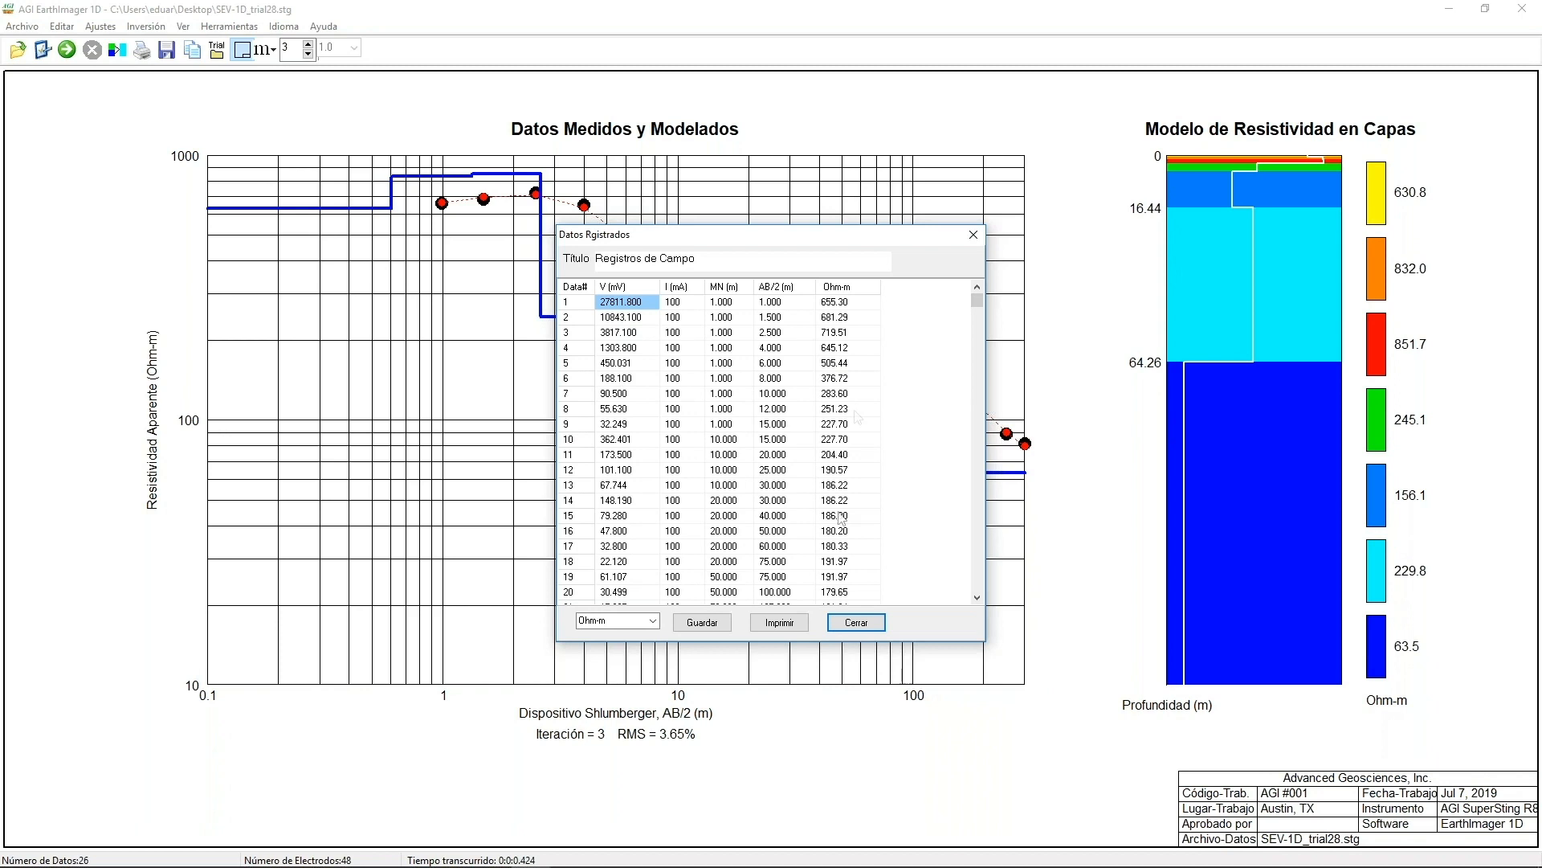
left_click(873, 627)
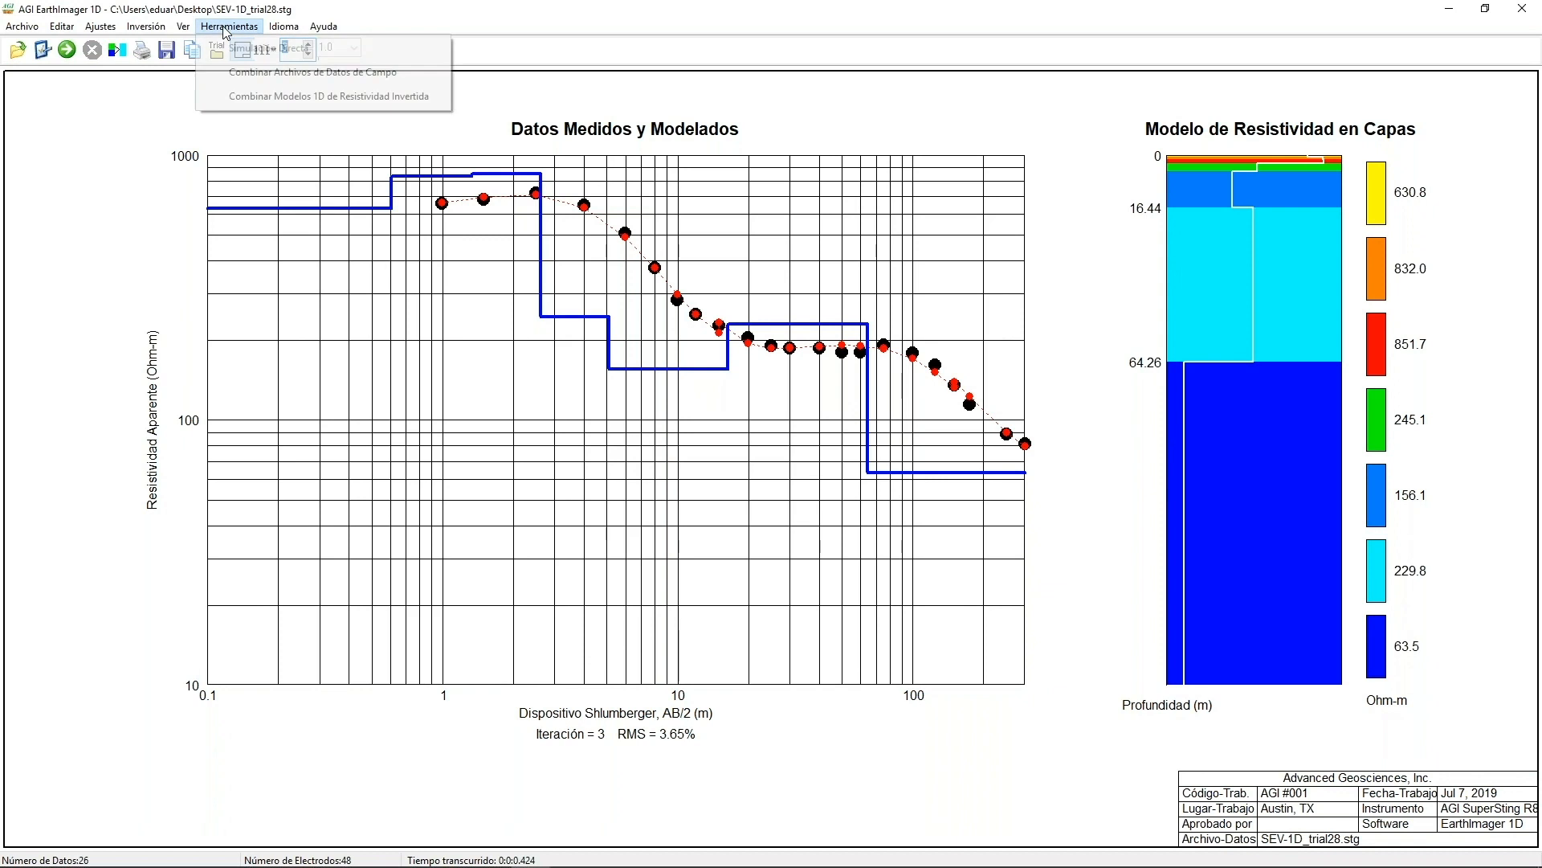
- Start combining 1D field data files into a 2D dataset and add Schlum_1D.stg from the Desktop
left_click(227, 27)
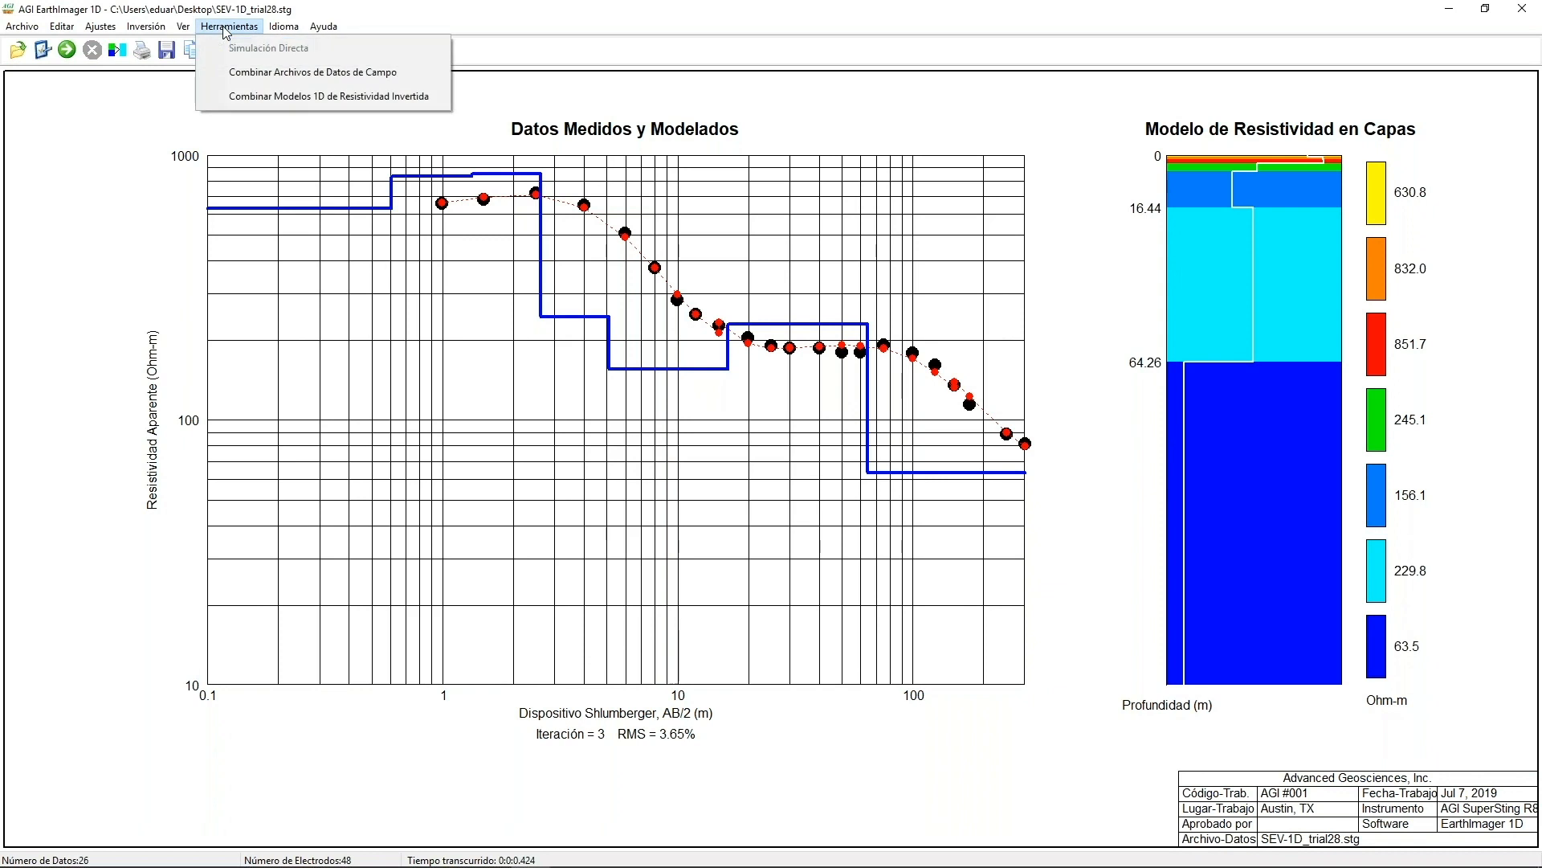
left_click(233, 73)
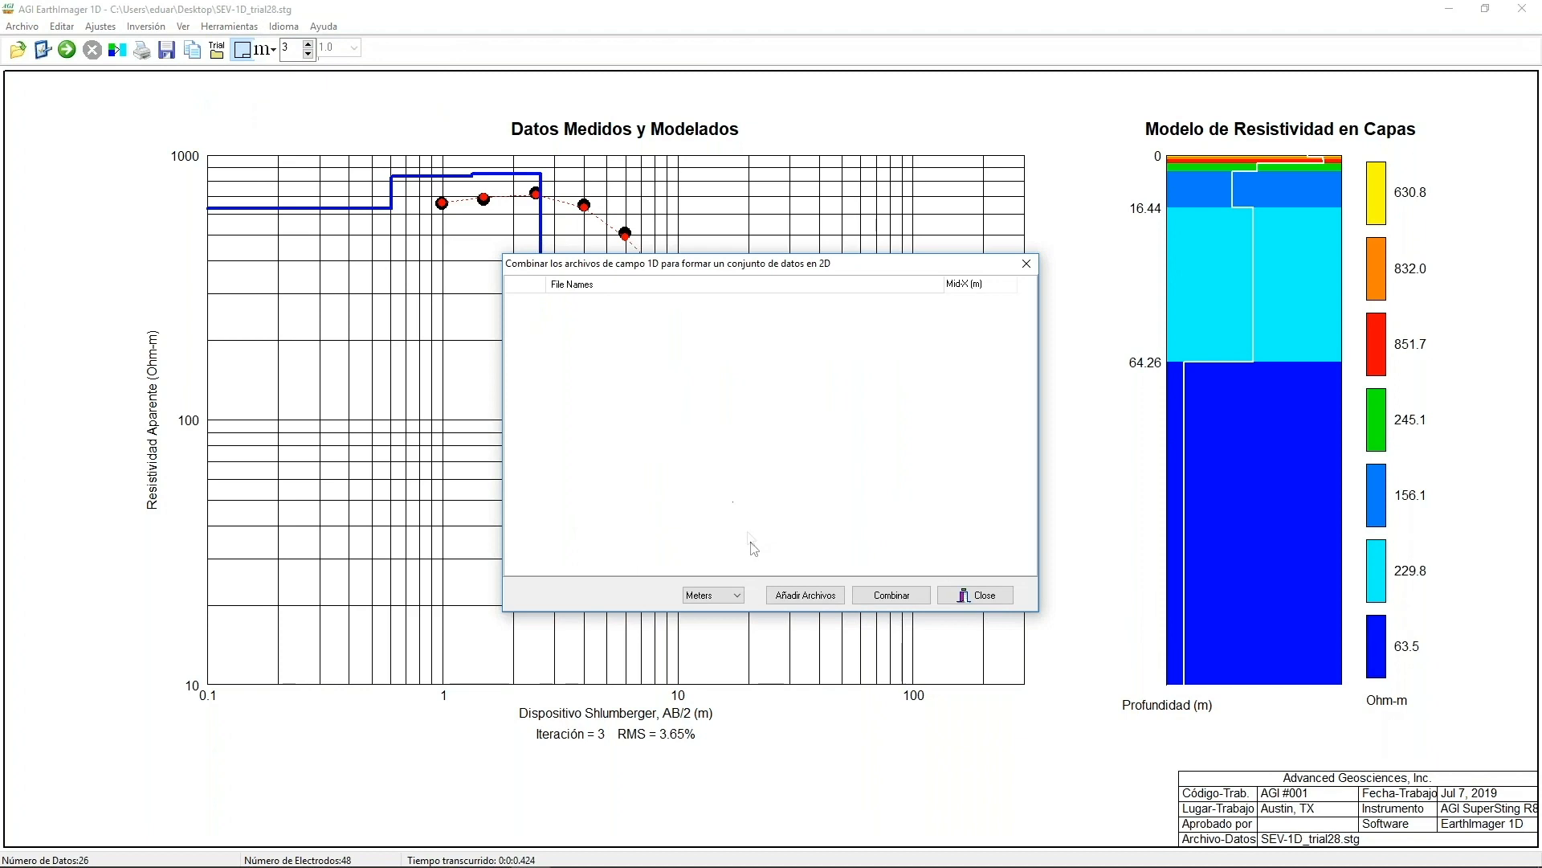
left_click(788, 591)
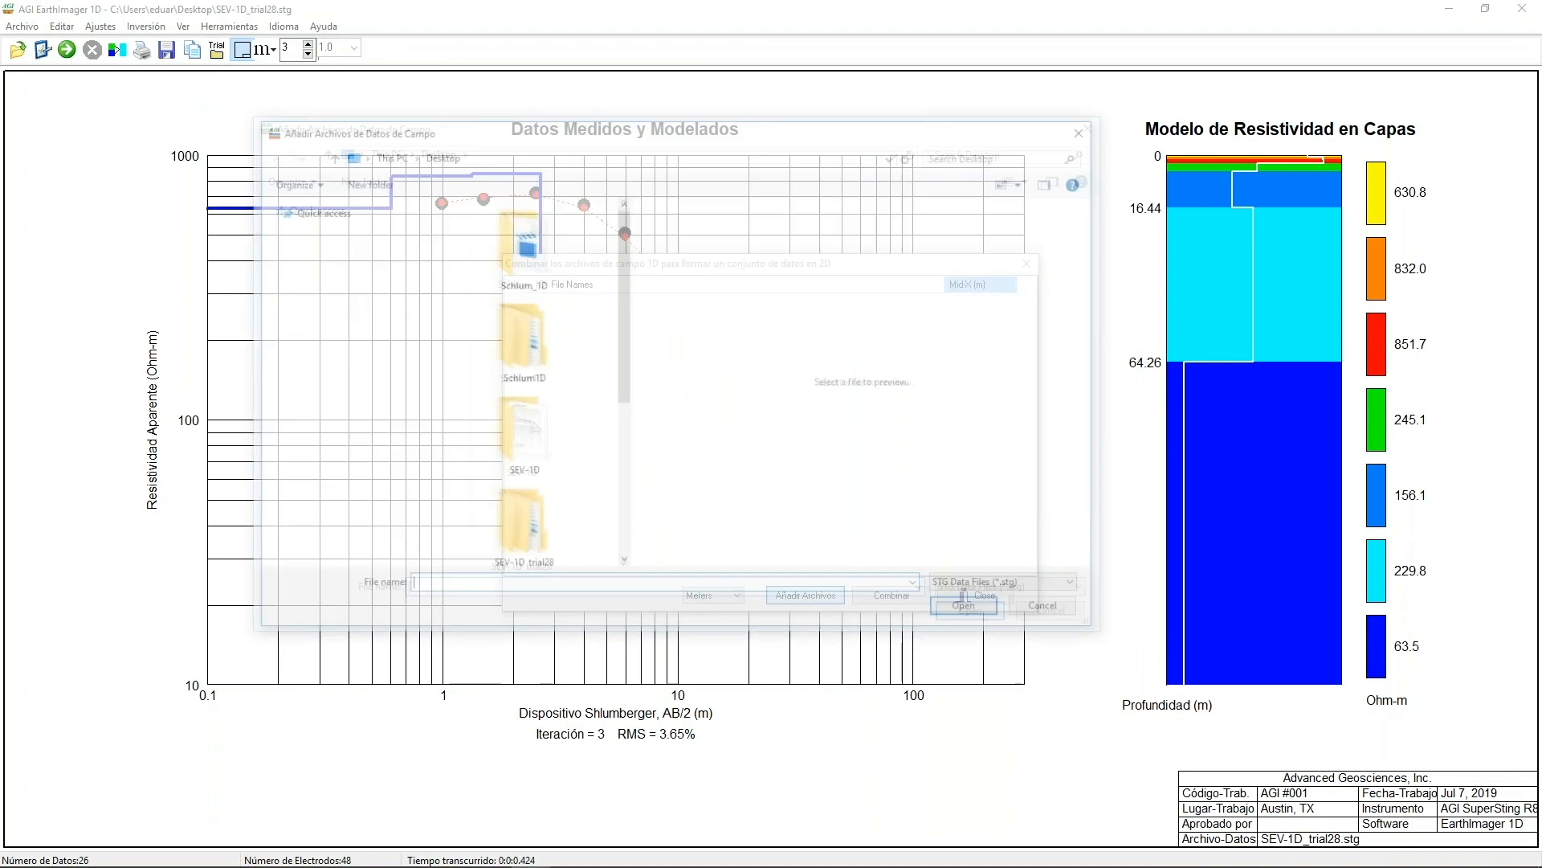
left_click_drag(624, 357, 629, 525)
left_click(521, 321)
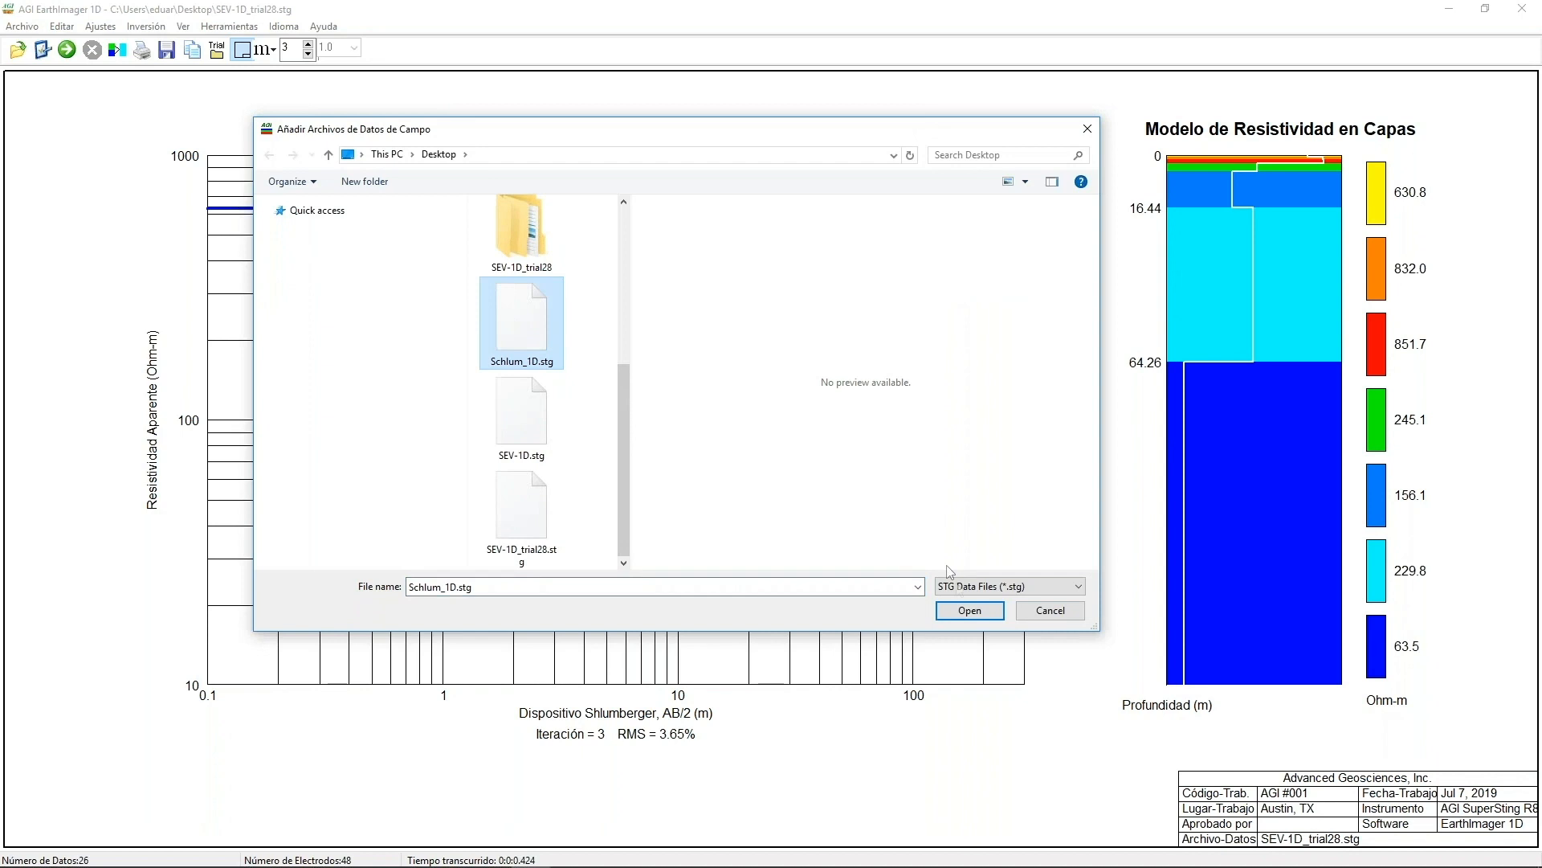
left_click(969, 610)
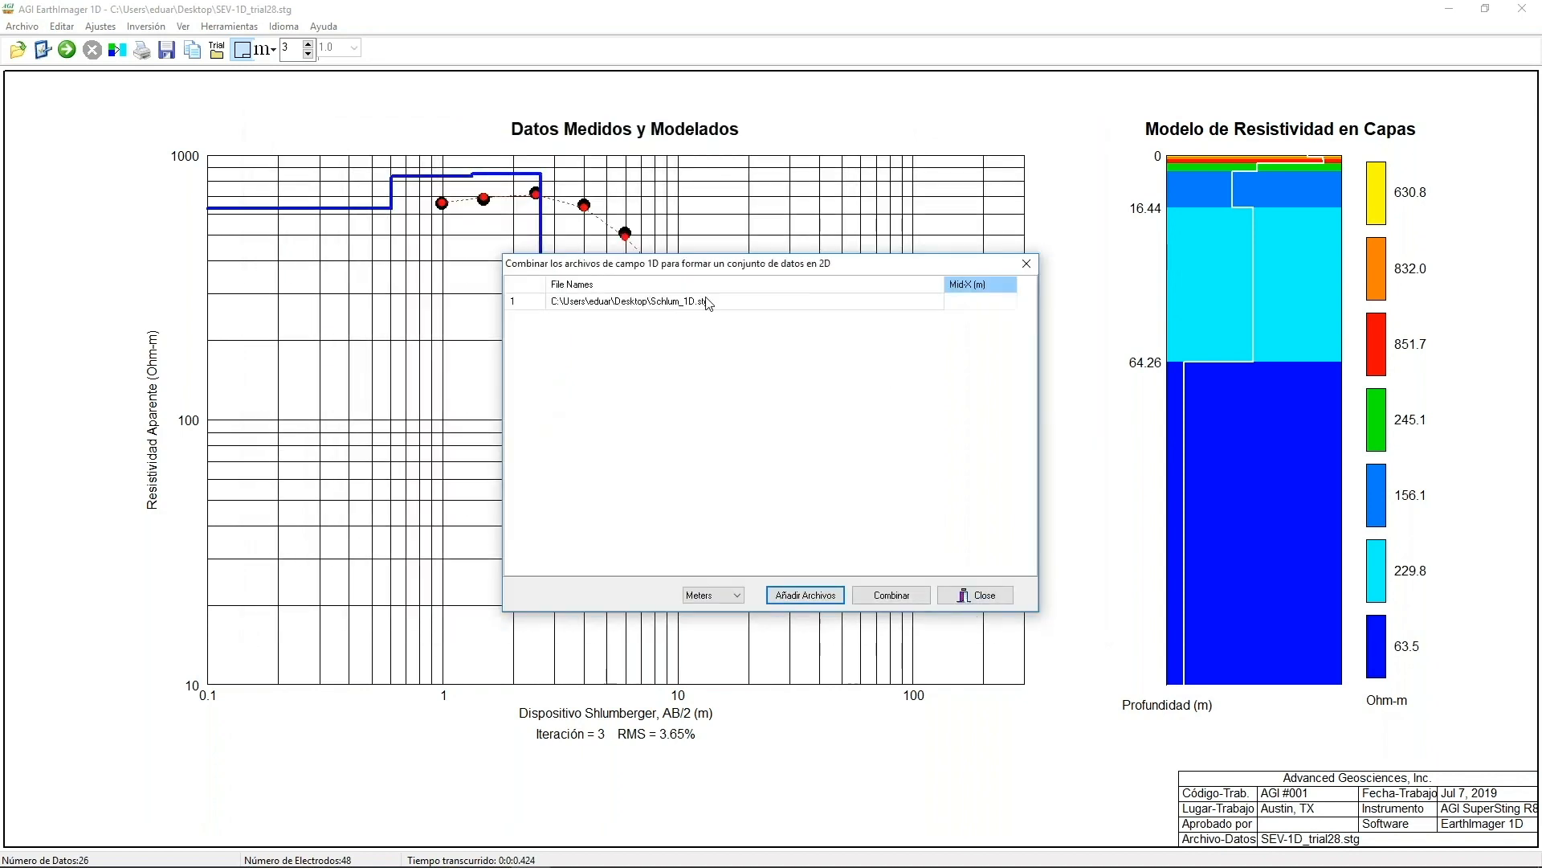
- Add Schlum_1D.stg from the Desktop a second time to the list of 1D field files to combine
left_click(806, 595)
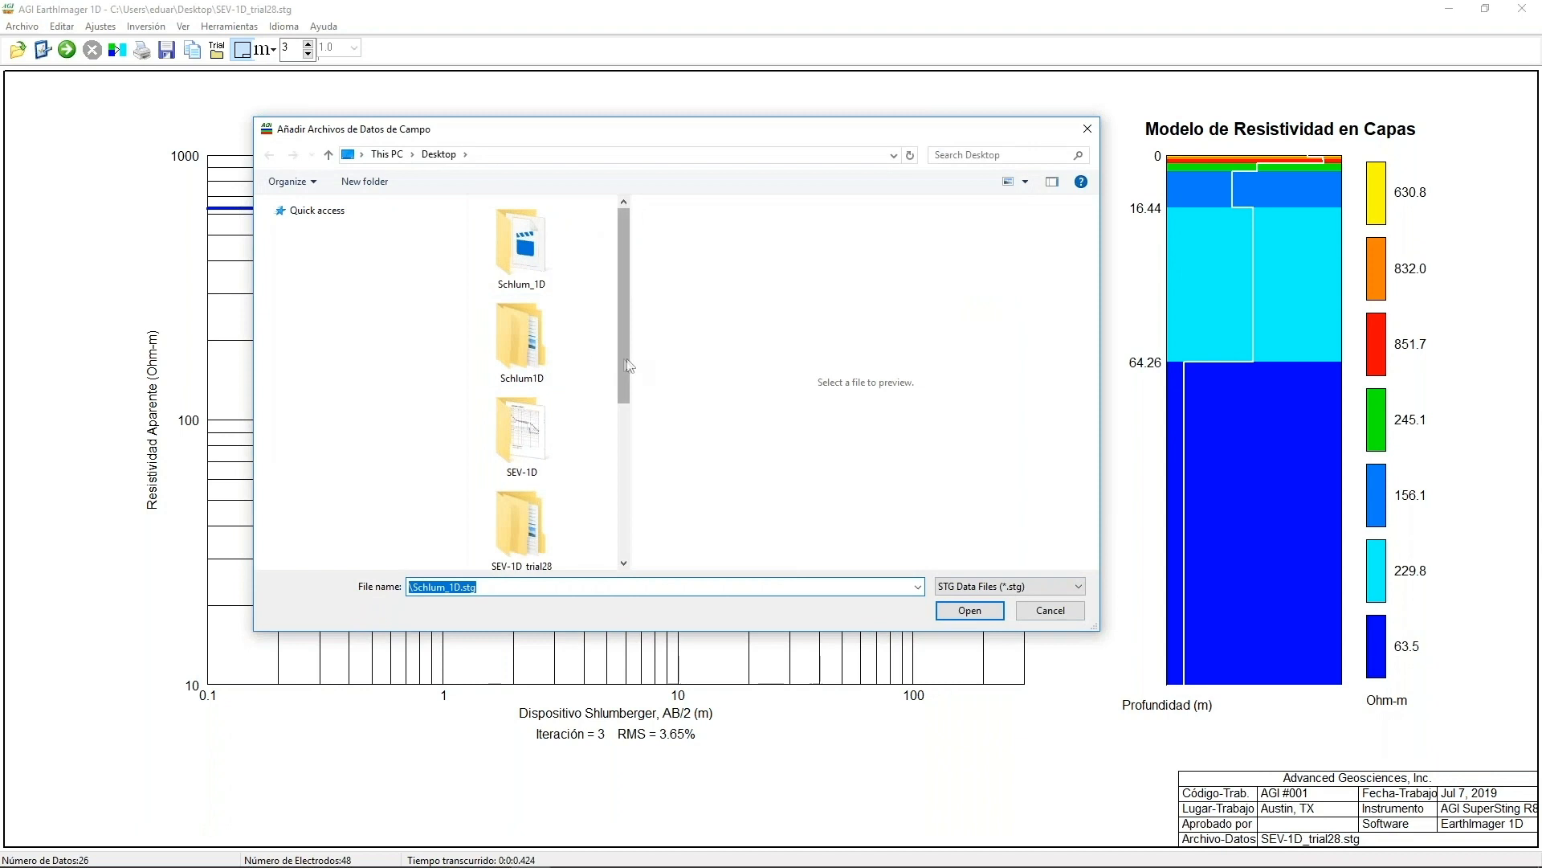
left_click_drag(631, 367, 619, 529)
left_click(521, 363)
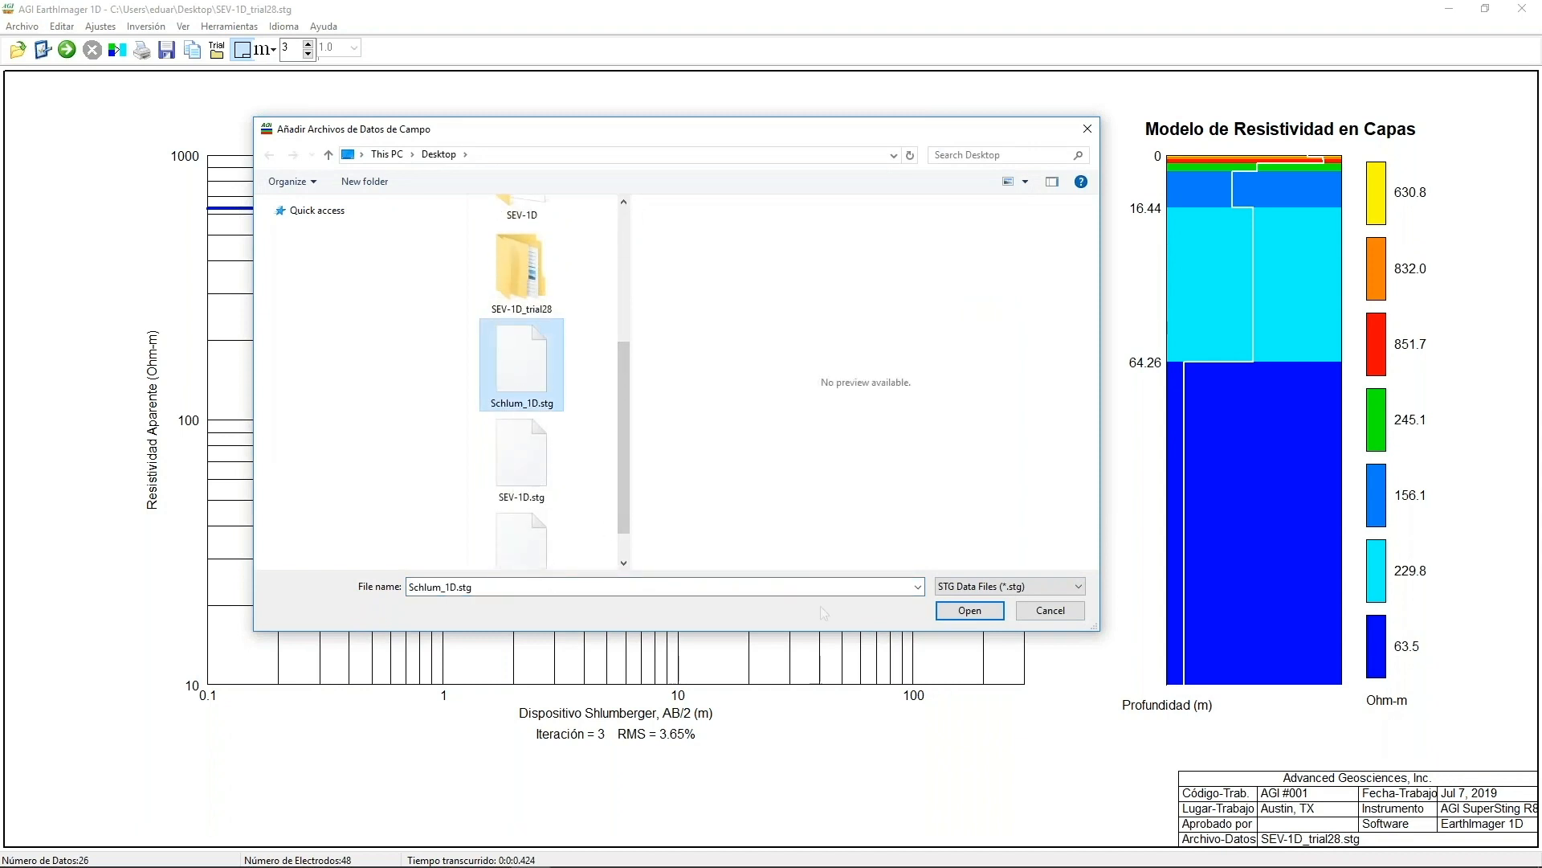
left_click(960, 617)
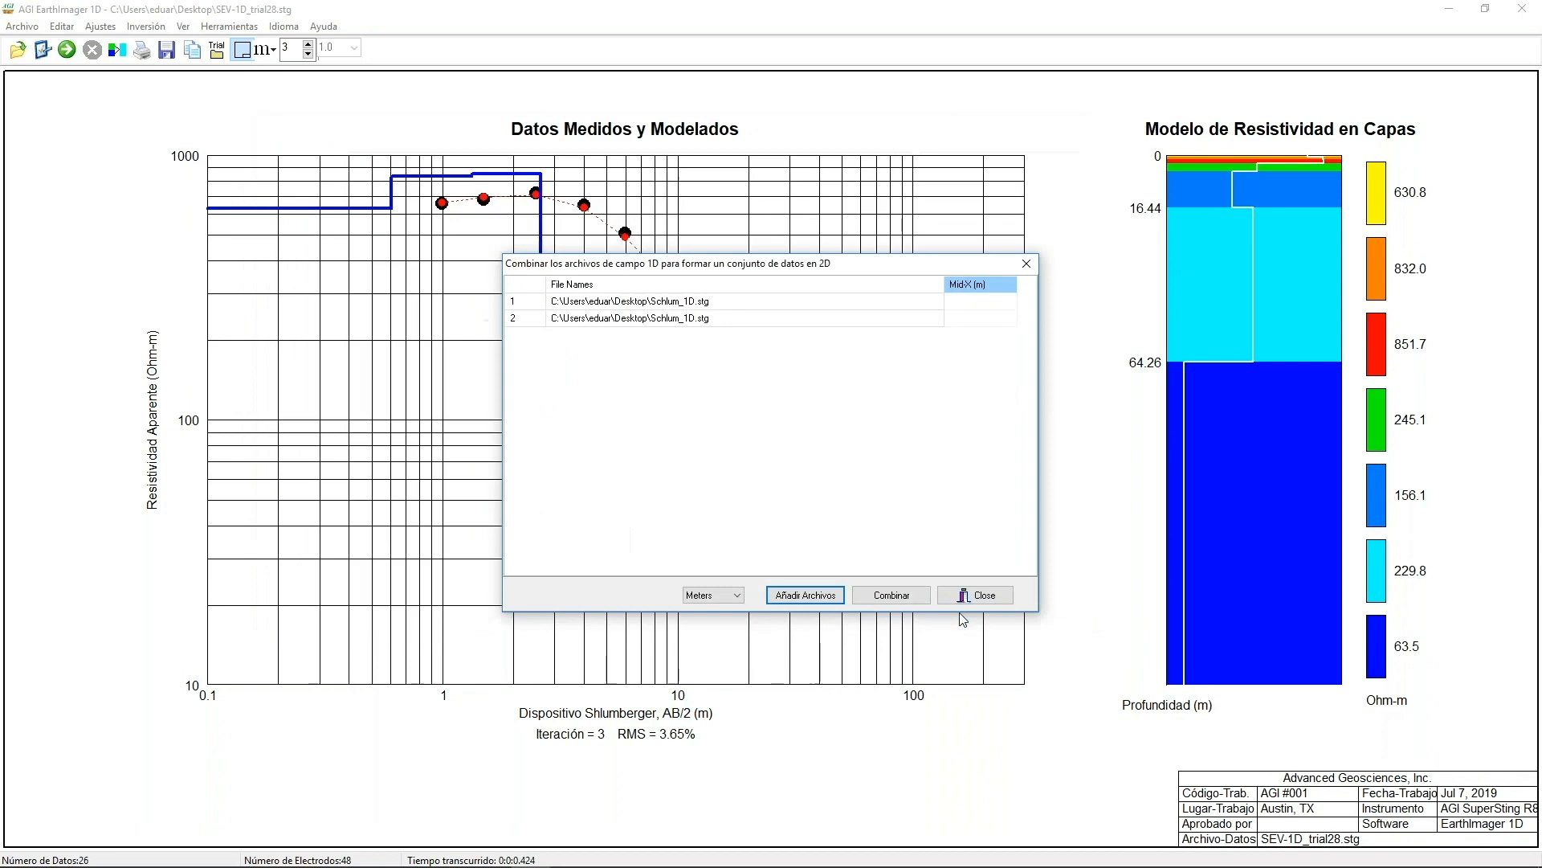
- Set the Mid-X positions of the two files to 0 and 50 m and save the combined dataset as Combined2D.stg
left_click(892, 595)
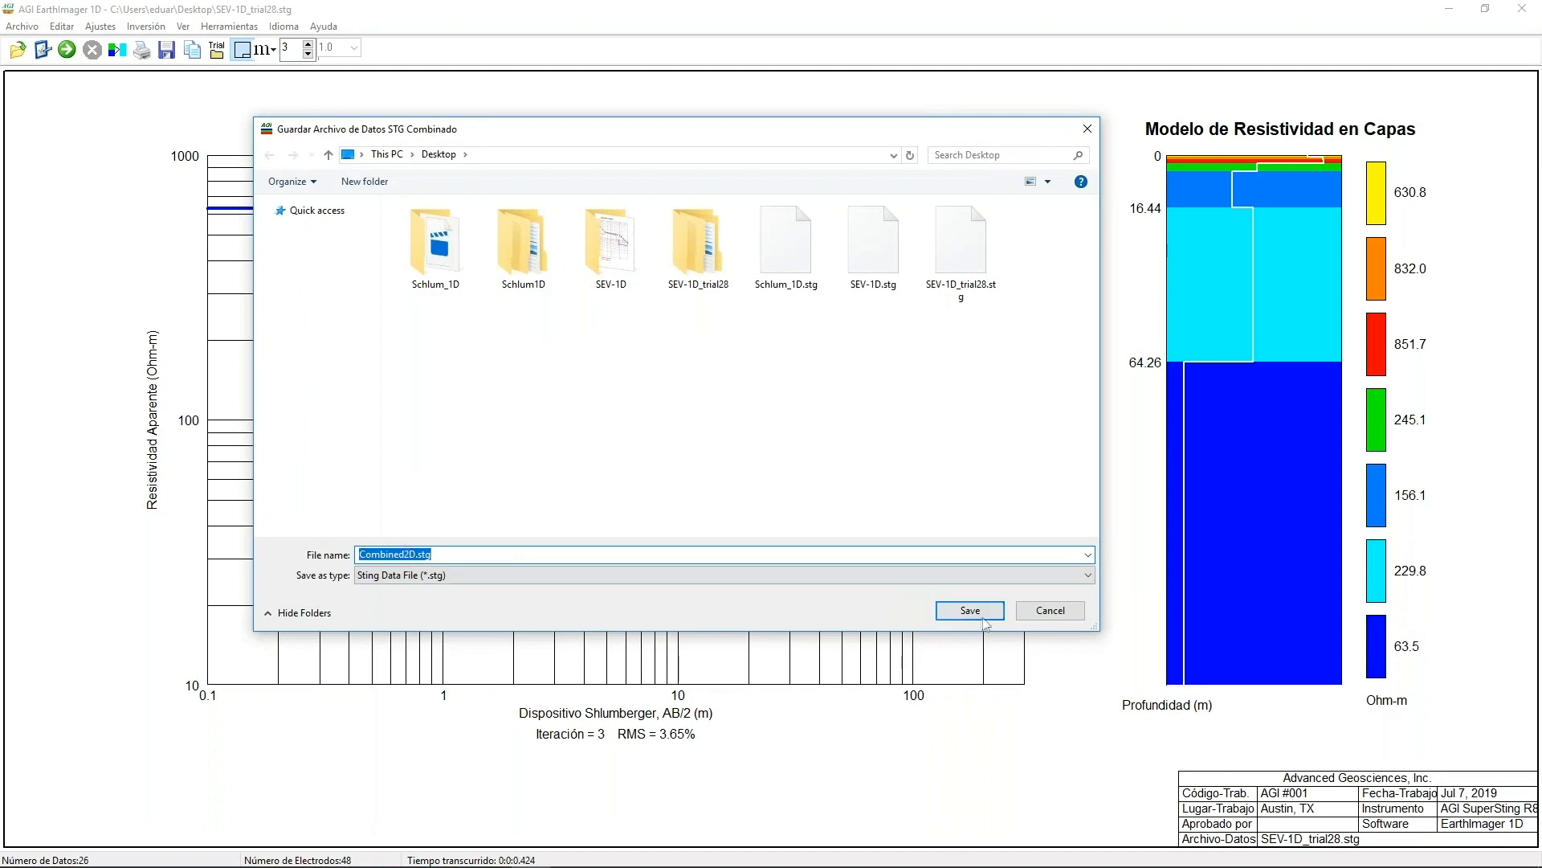
left_click(1042, 613)
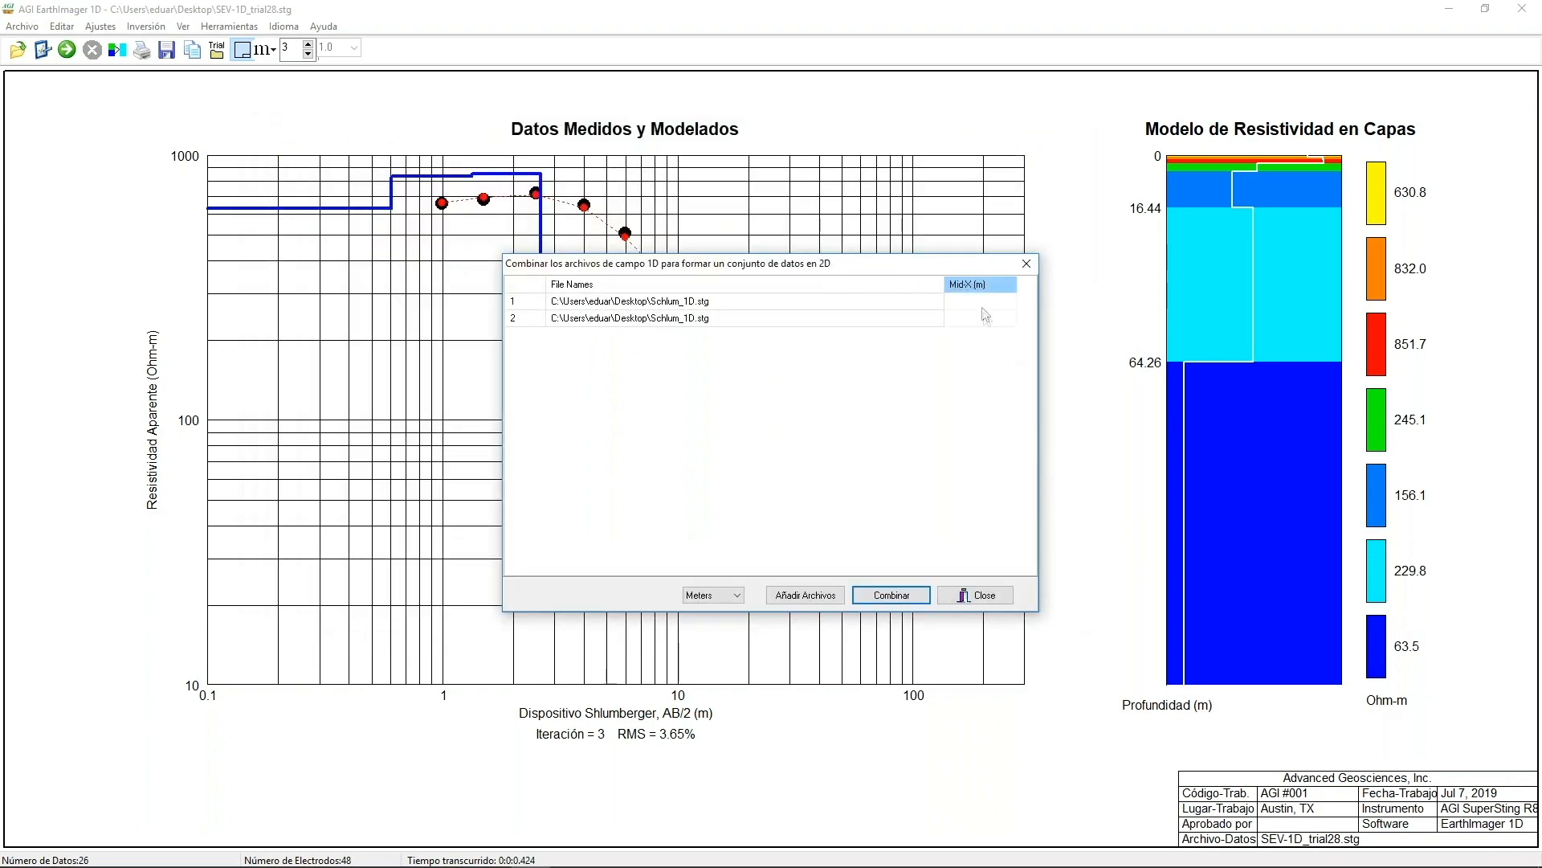
left_click(981, 306)
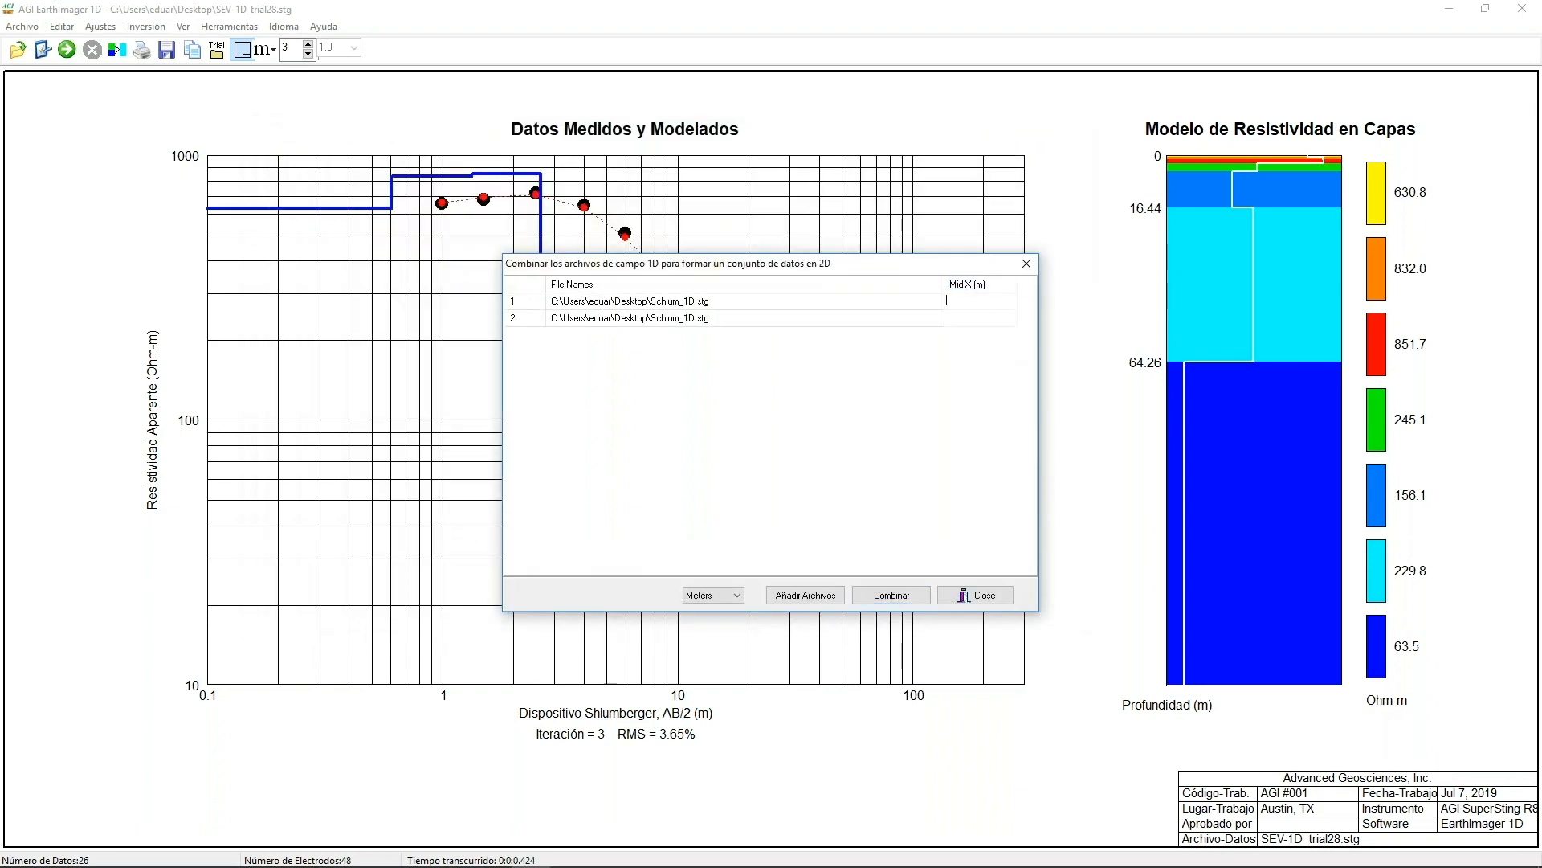
type("0")
left_click(906, 598)
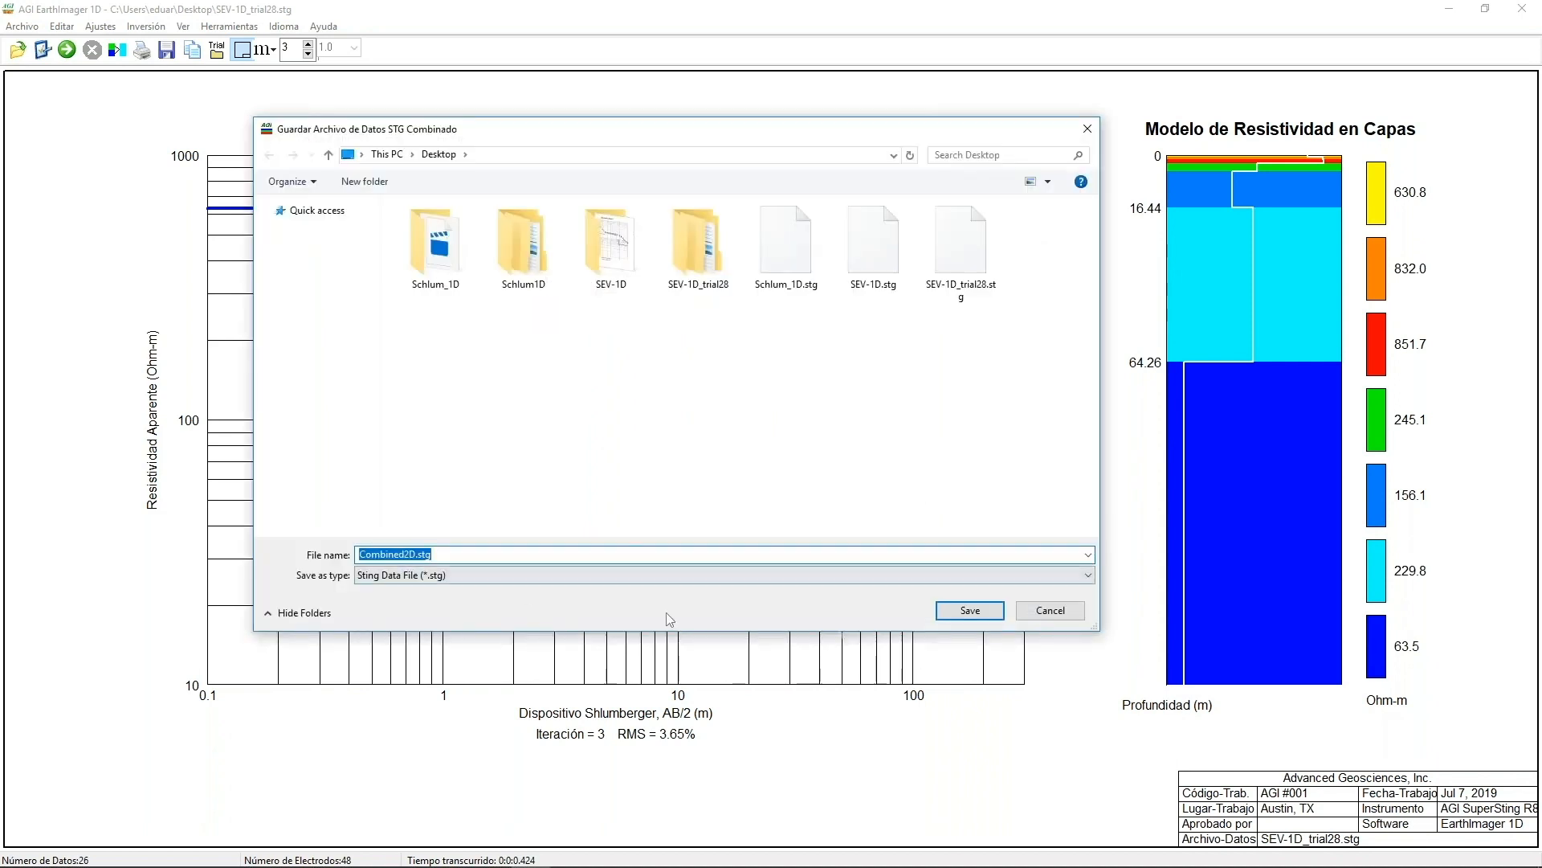
left_click(970, 616)
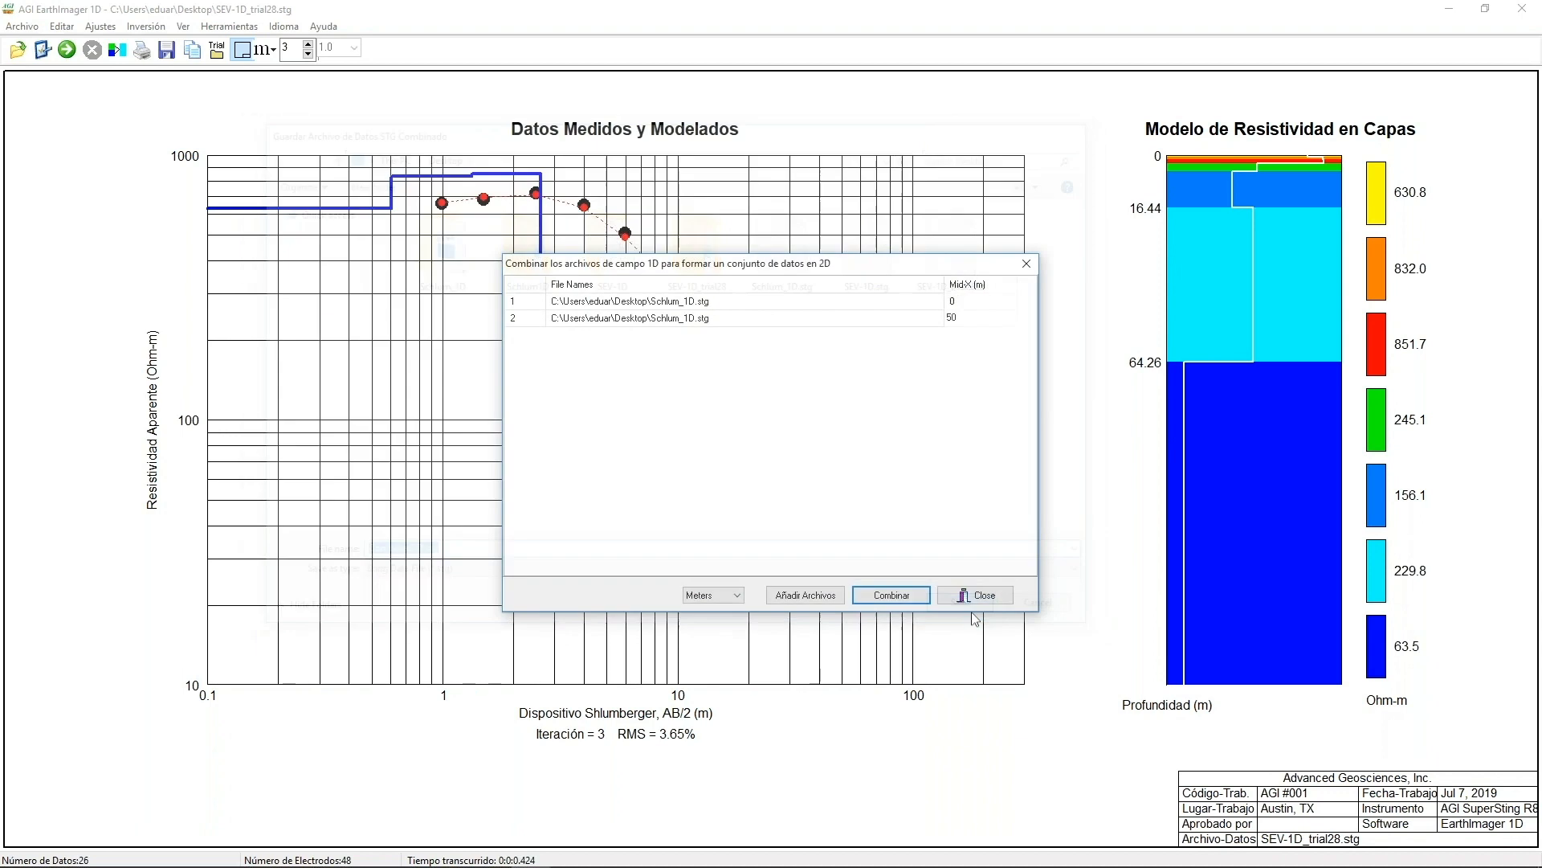
left_click(978, 596)
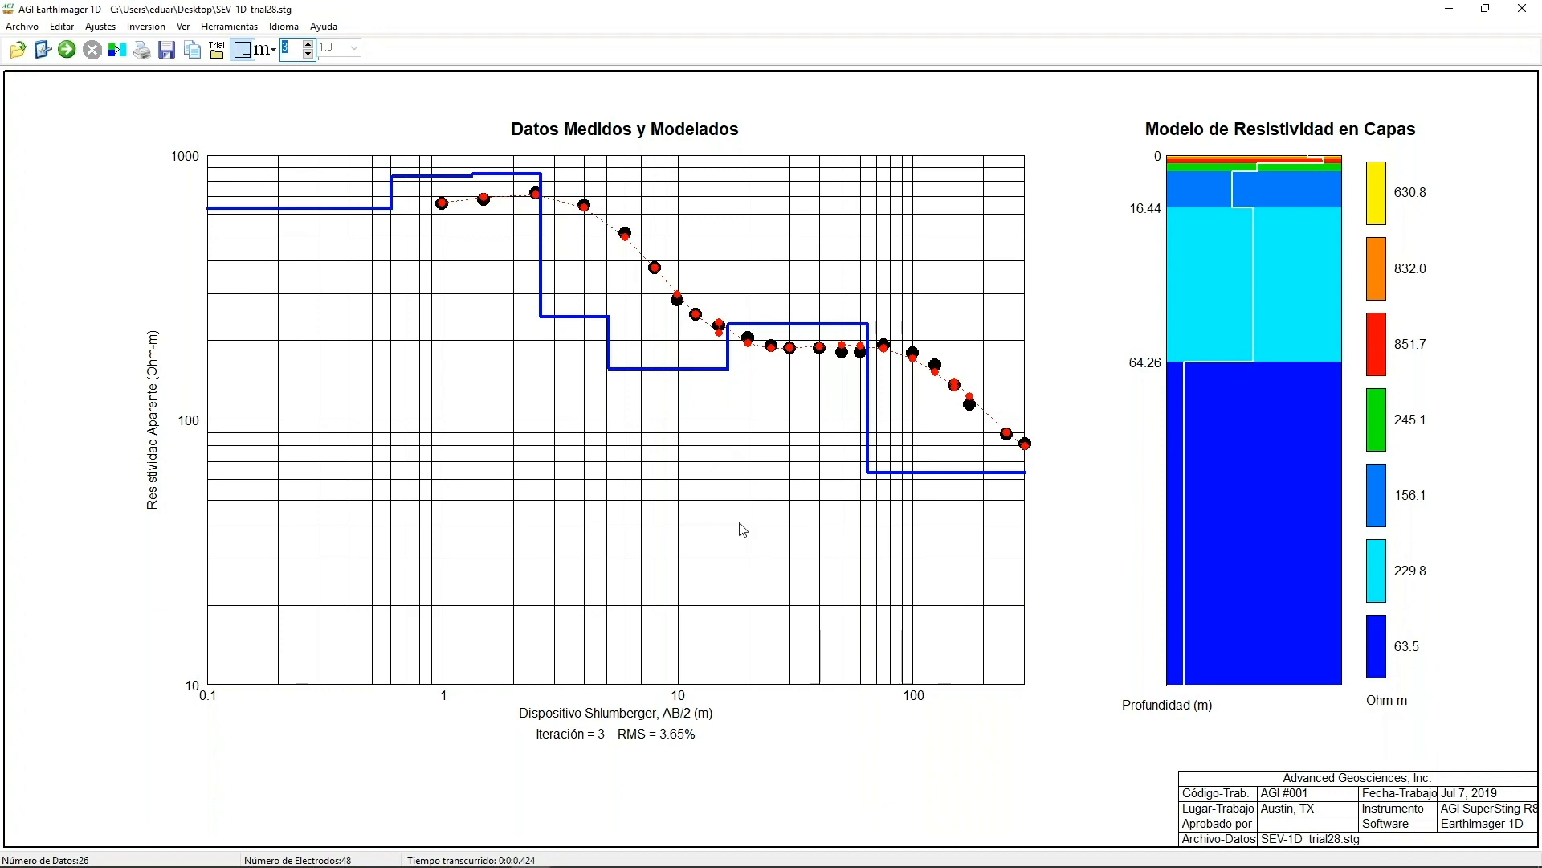
left_click(216, 31)
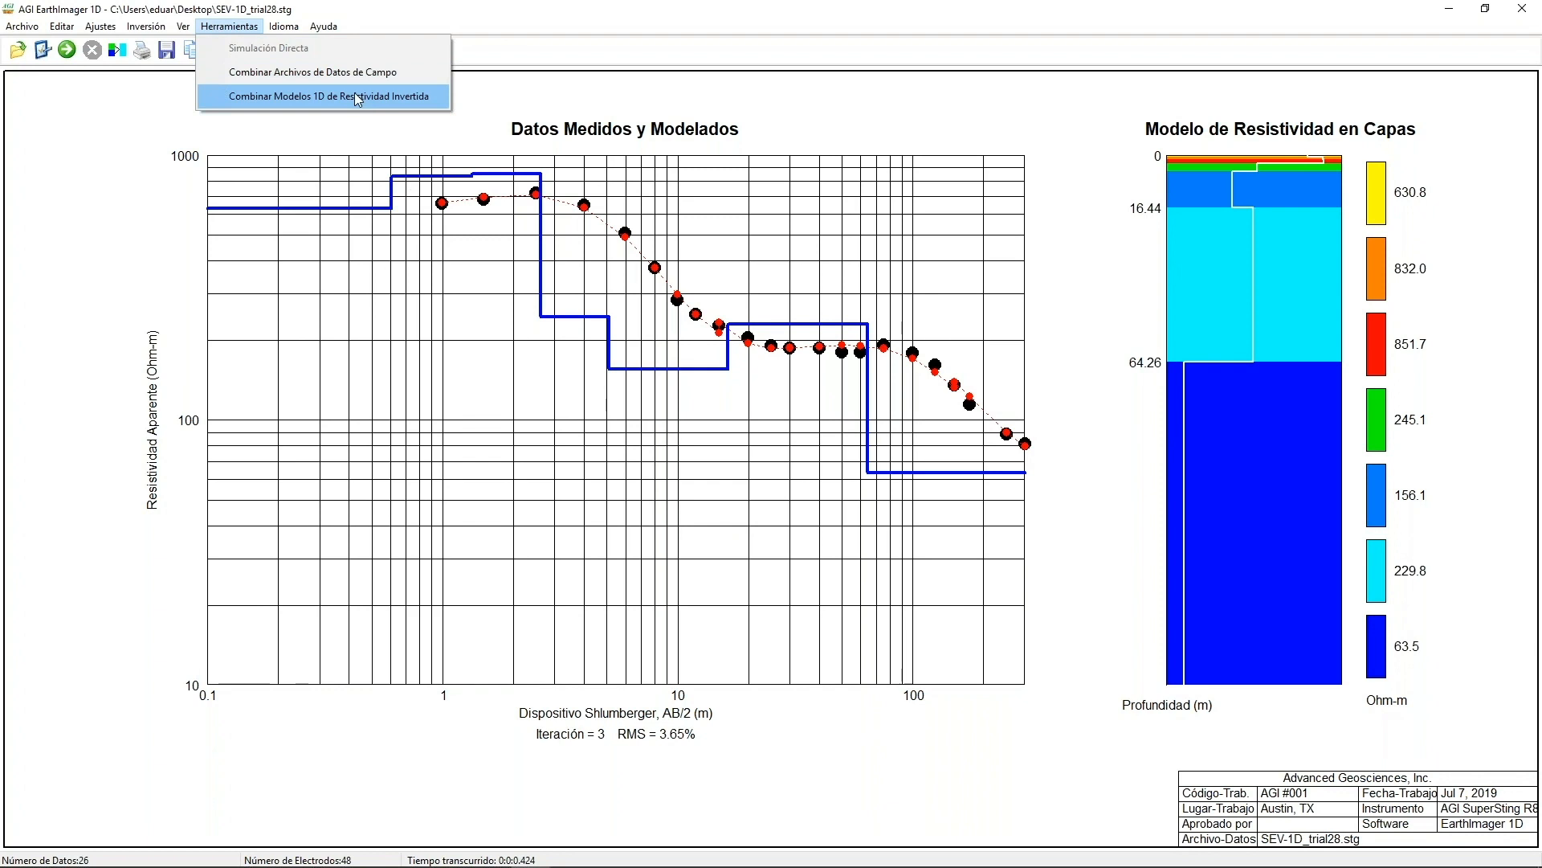
mouse_move(299, 28)
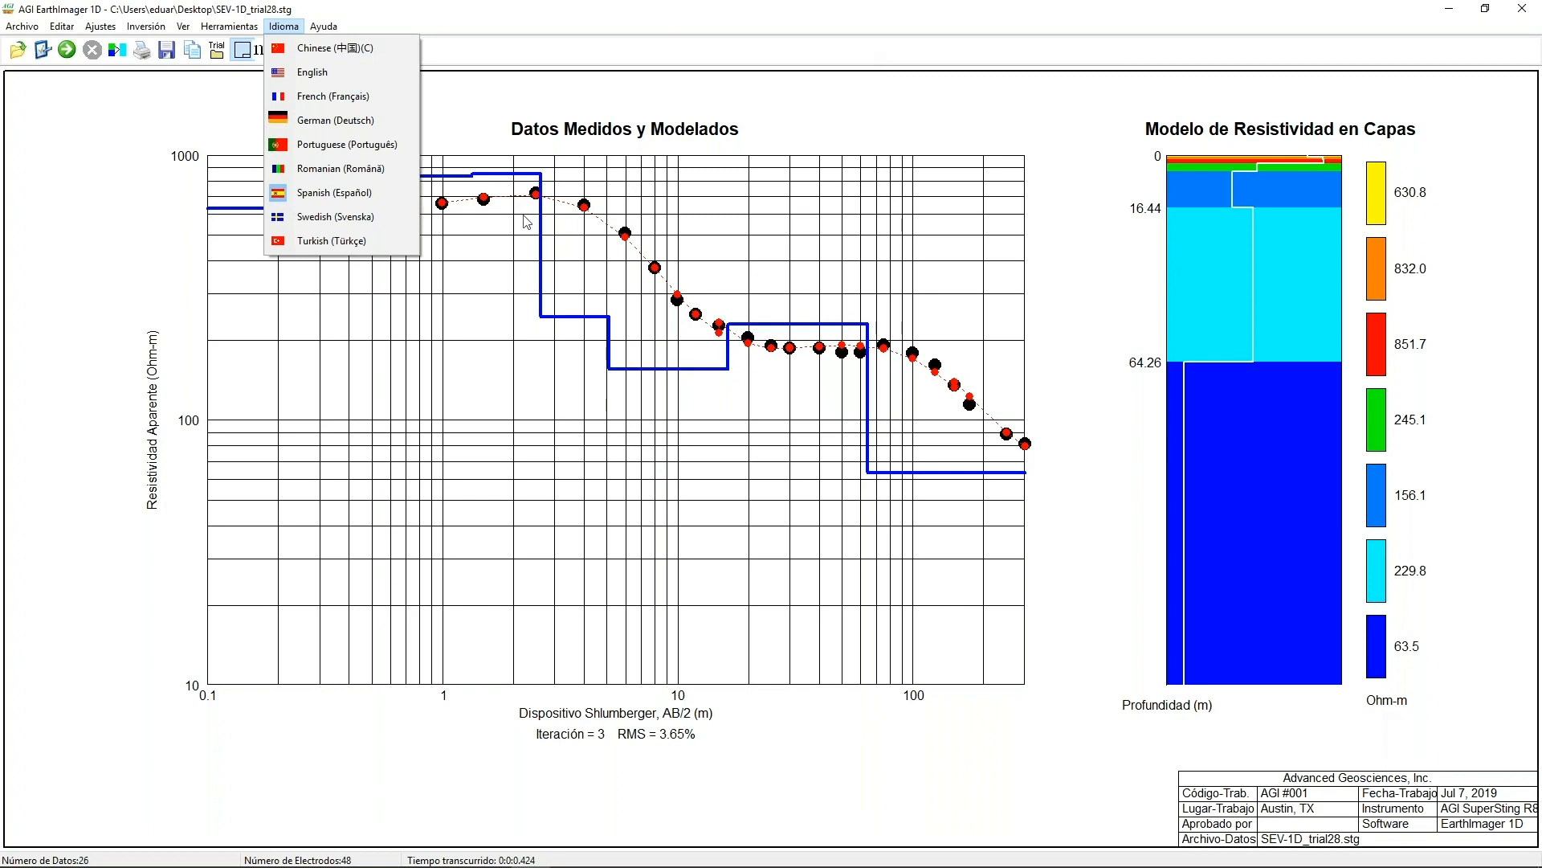
left_click(474, 89)
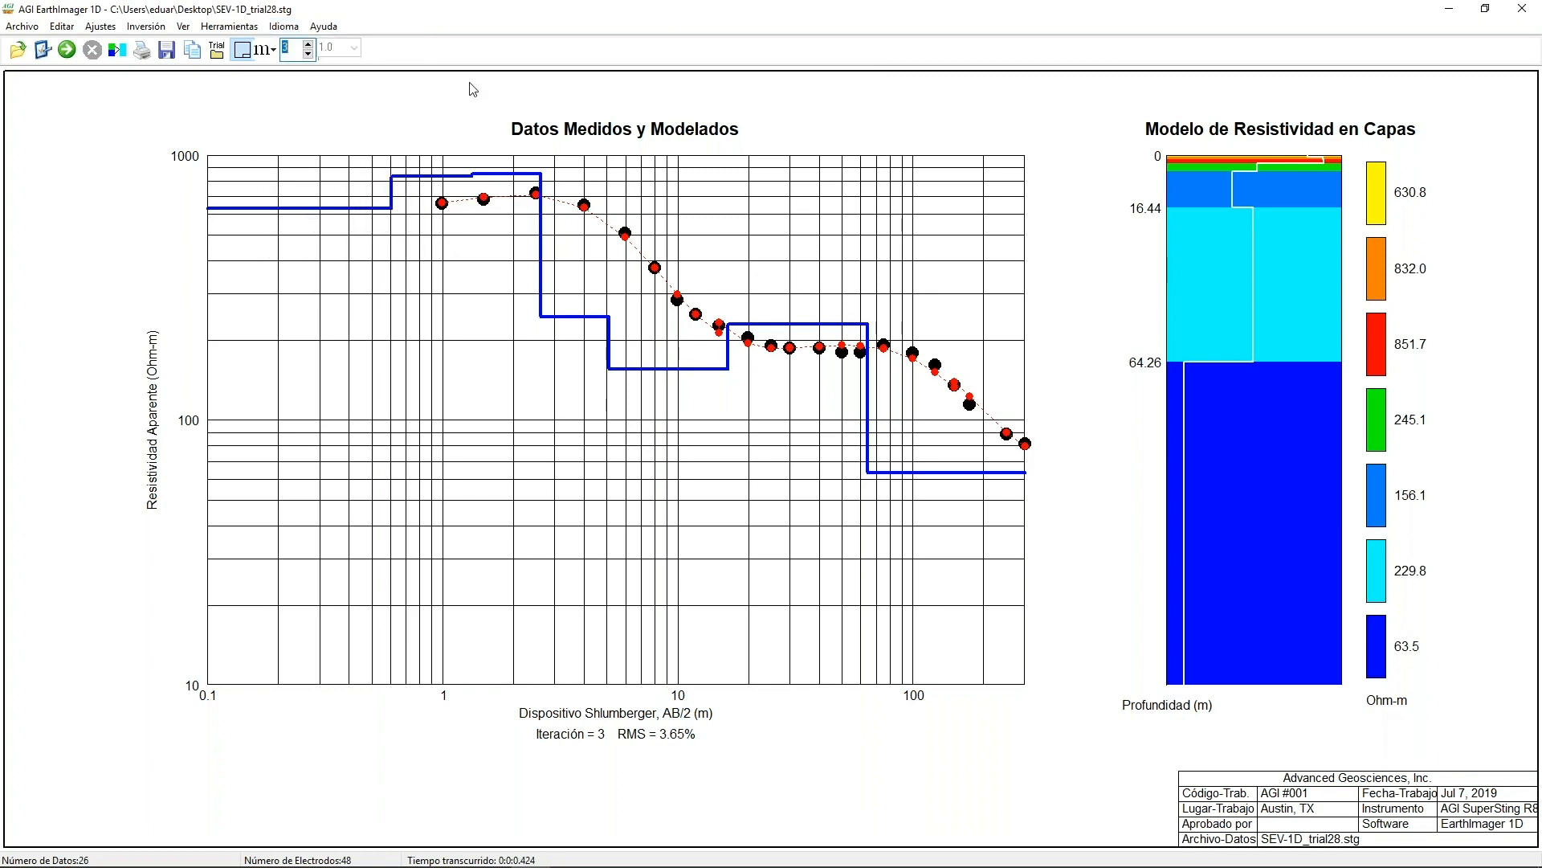
- Open the EarthImager 1D PDF instruction manual, look through its first pages, and return to EarthImager 1D
left_click(325, 29)
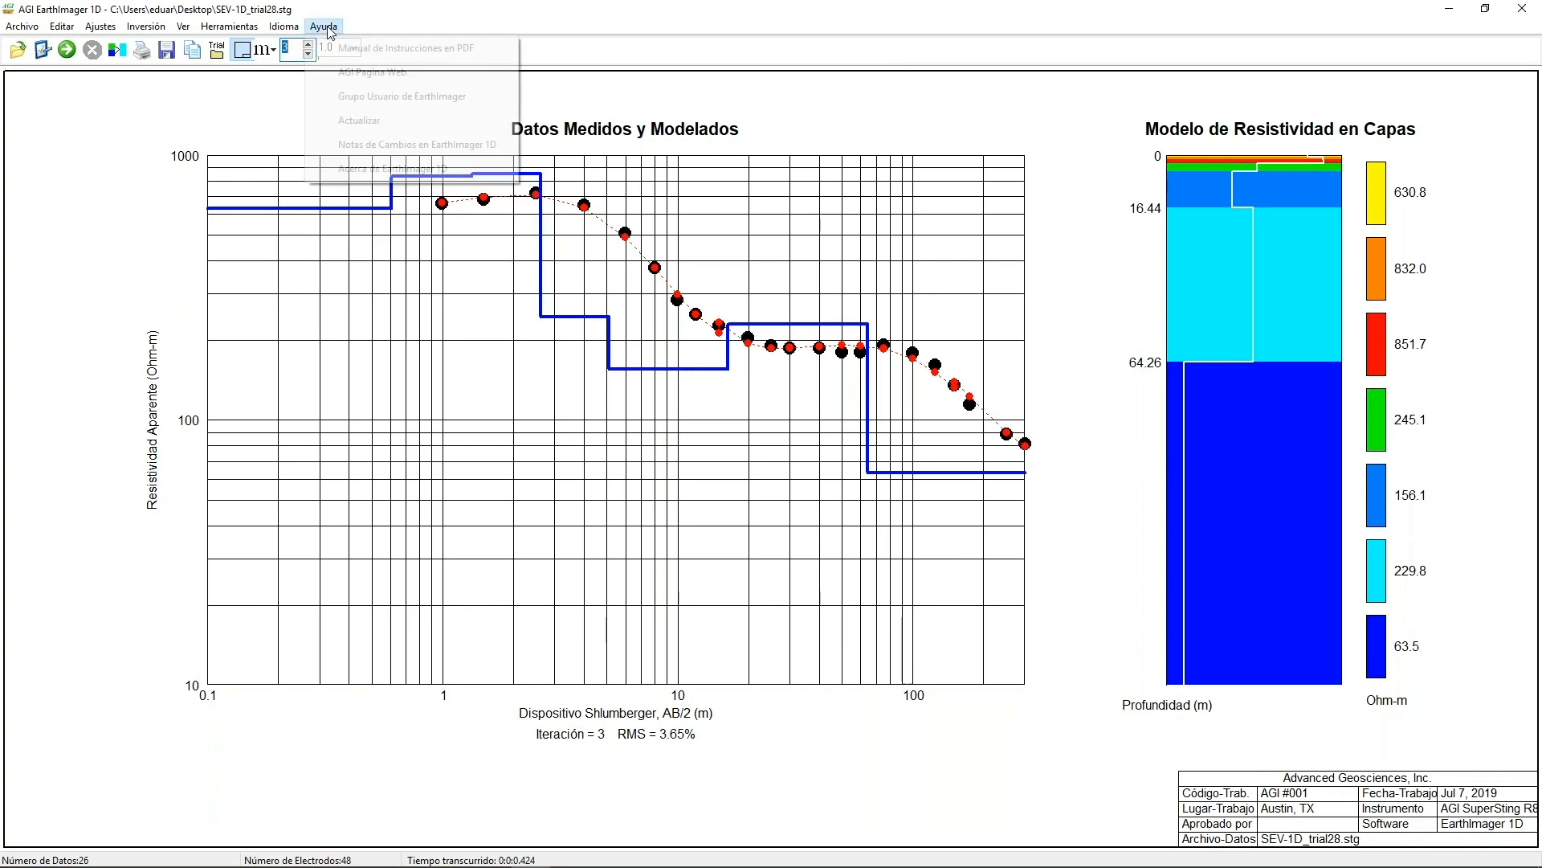
left_click(365, 50)
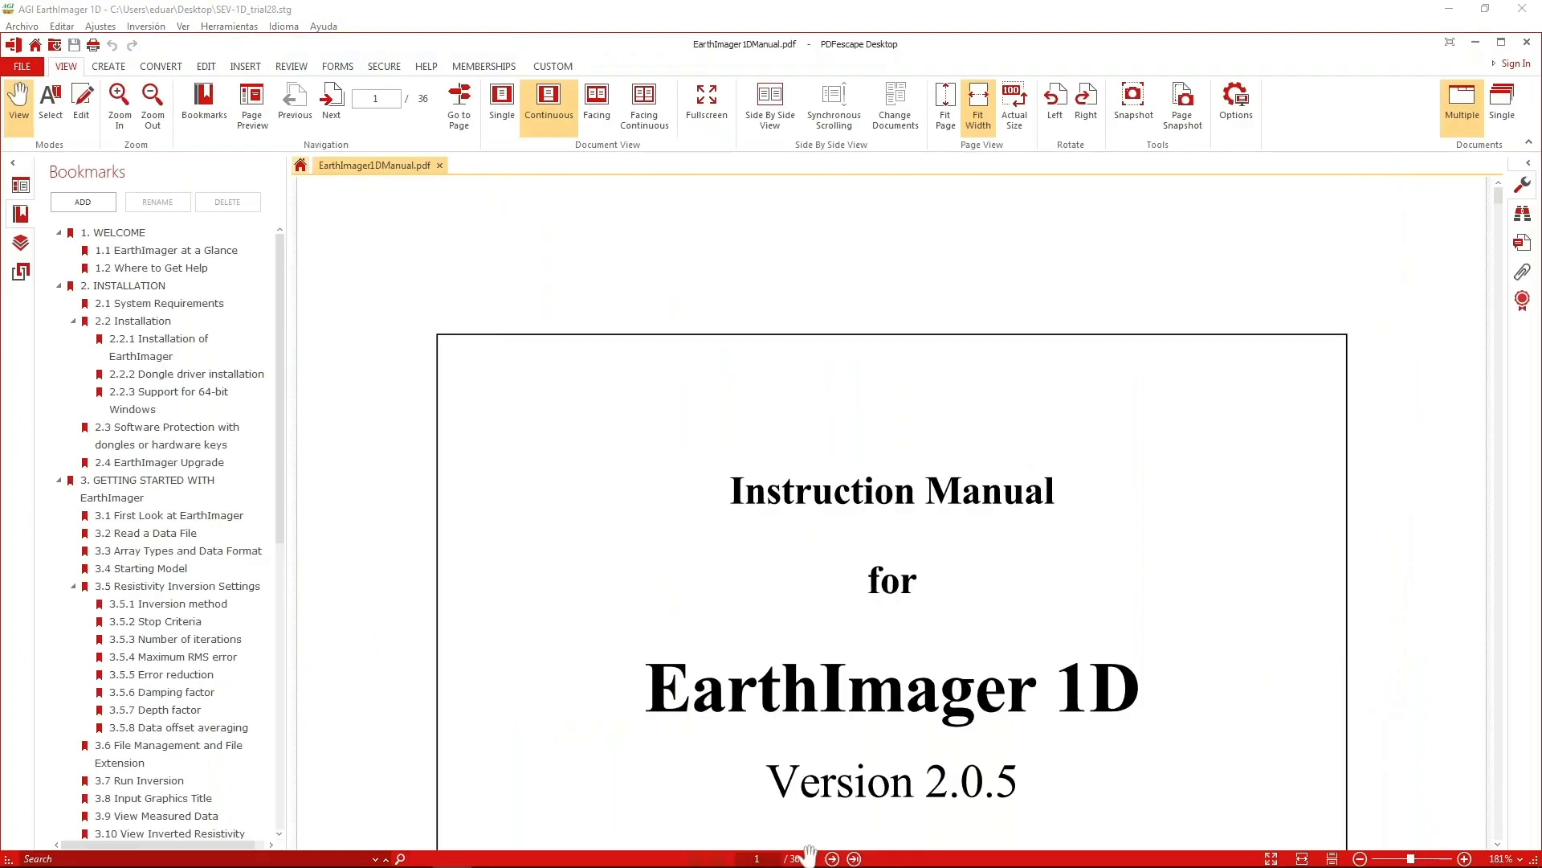
scroll(1027, 438, "down", 10)
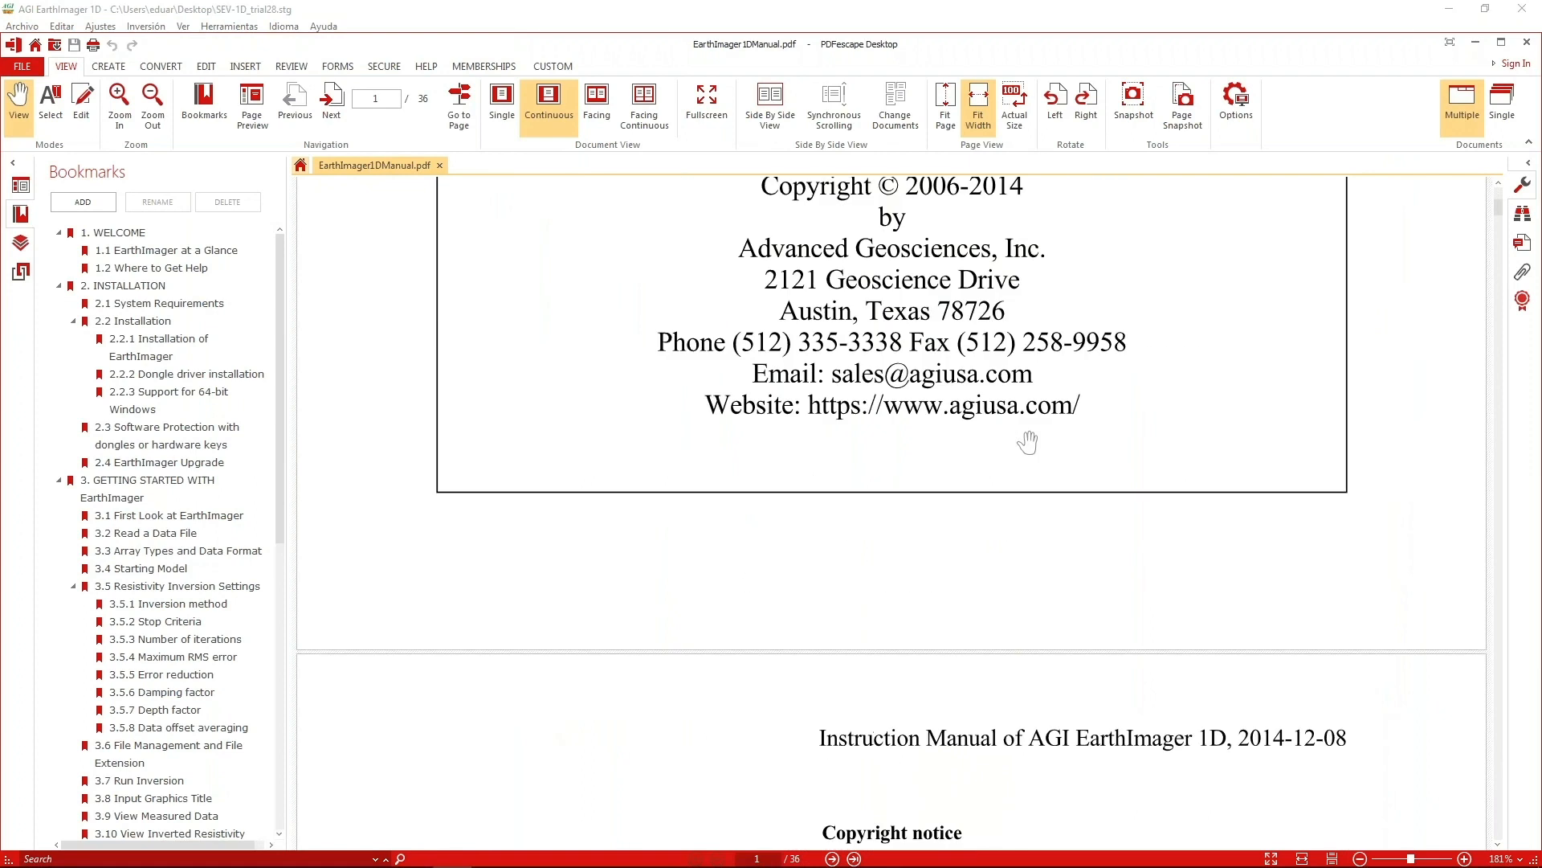
left_click(1451, 7)
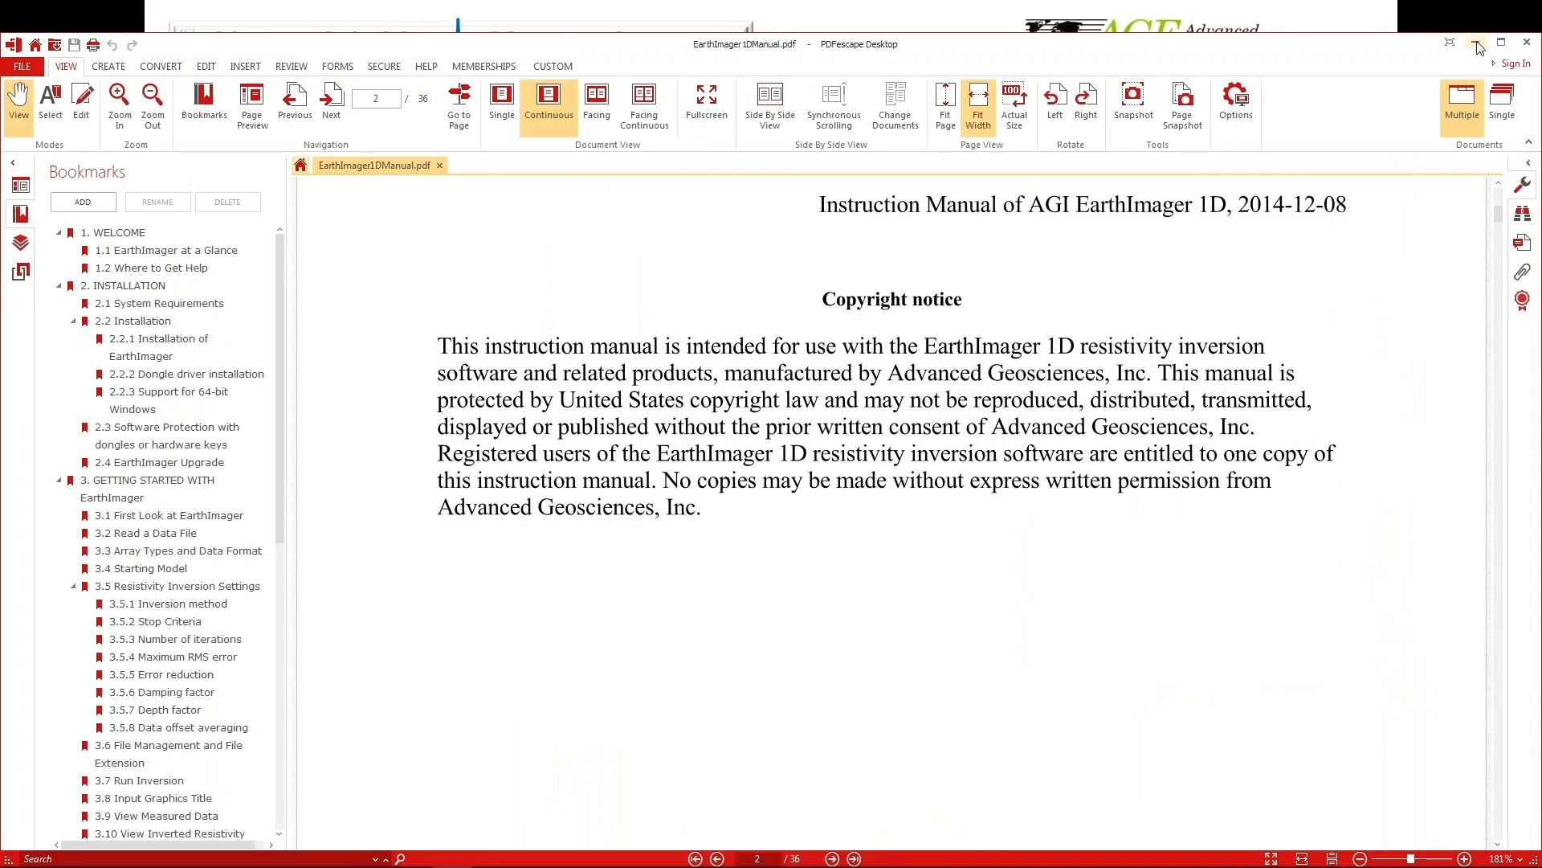
left_click(1476, 43)
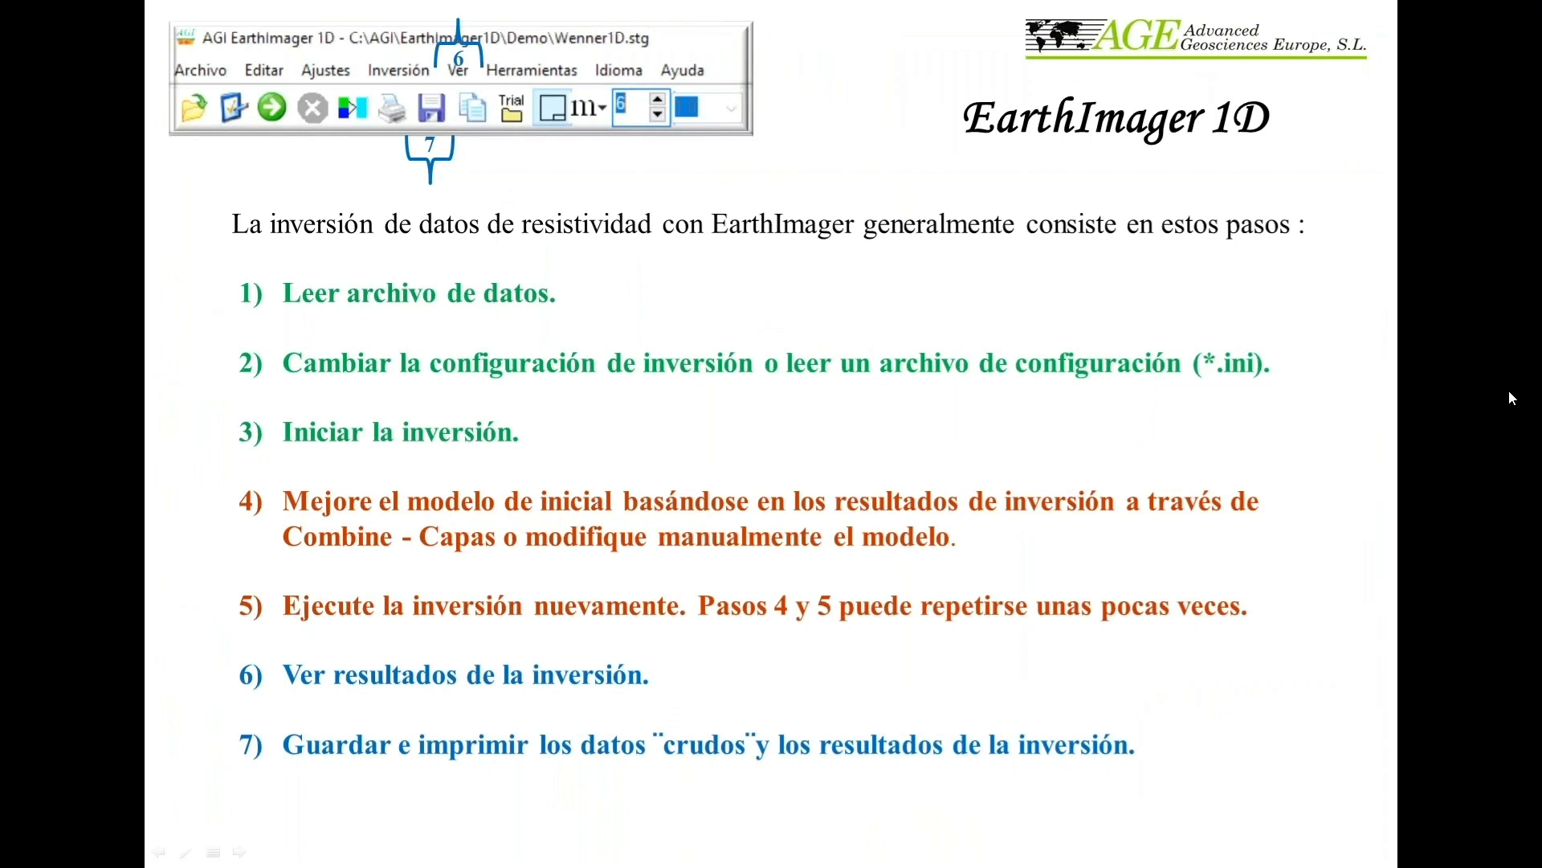
key("alt+Tab")
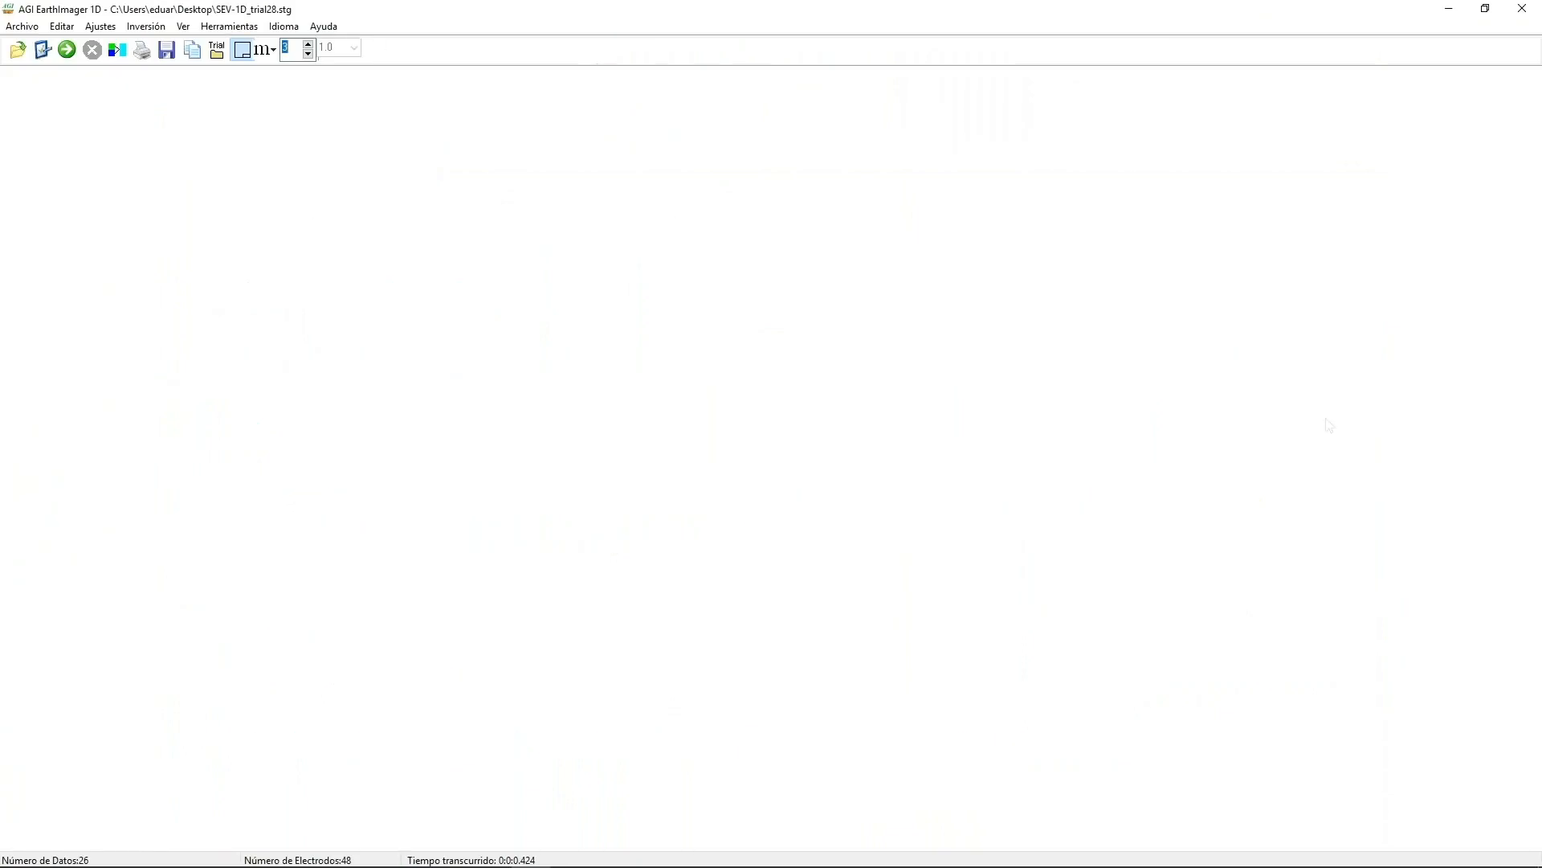
- Open the software update's licence registration and dismiss it without entering a code
left_click(312, 29)
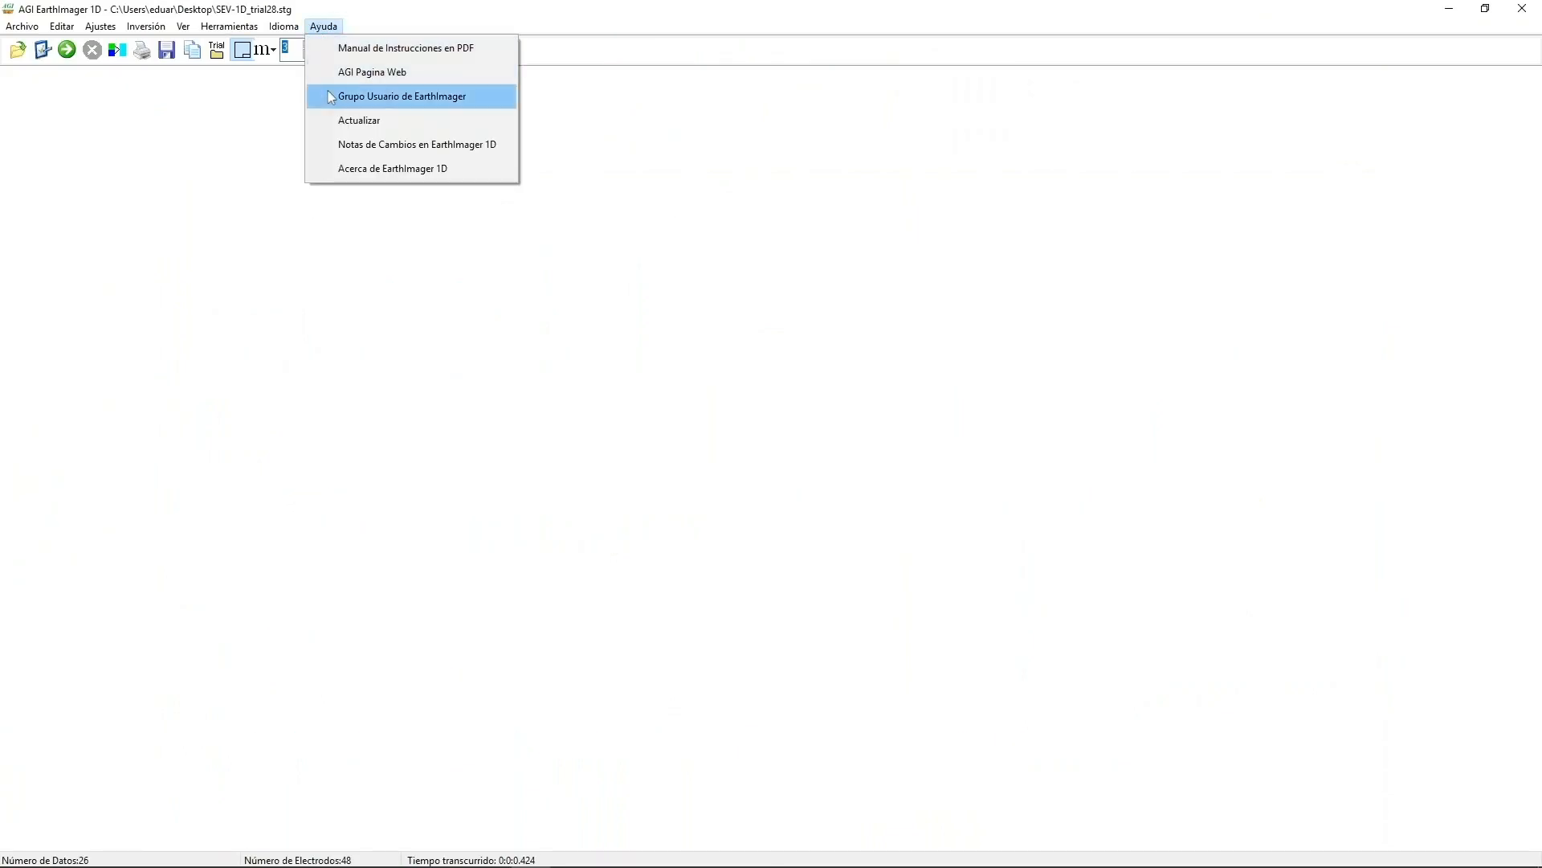
left_click(391, 123)
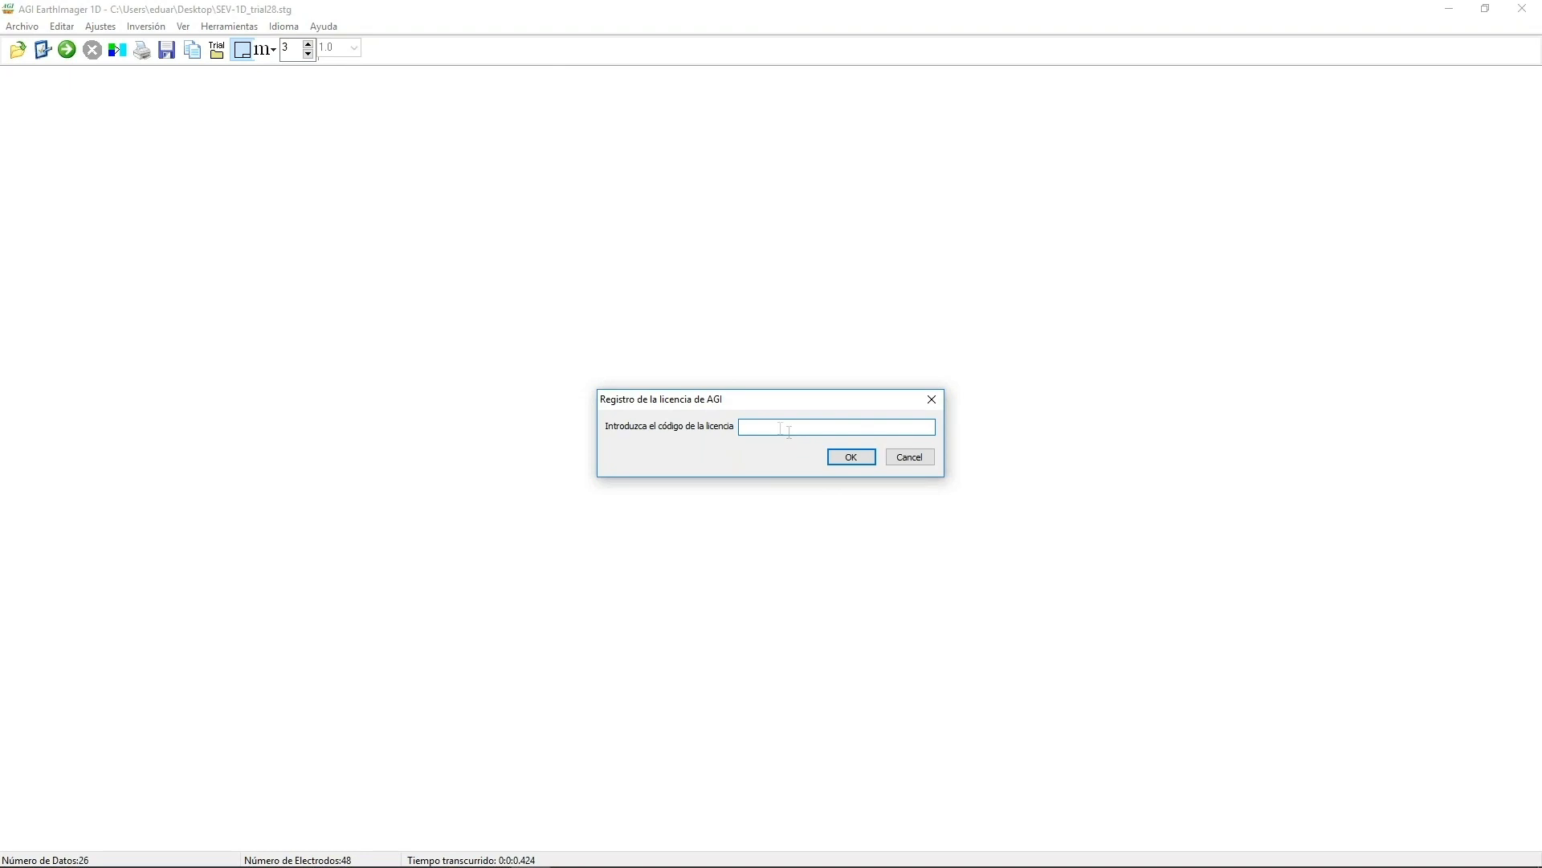
left_click(853, 457)
left_click(879, 477)
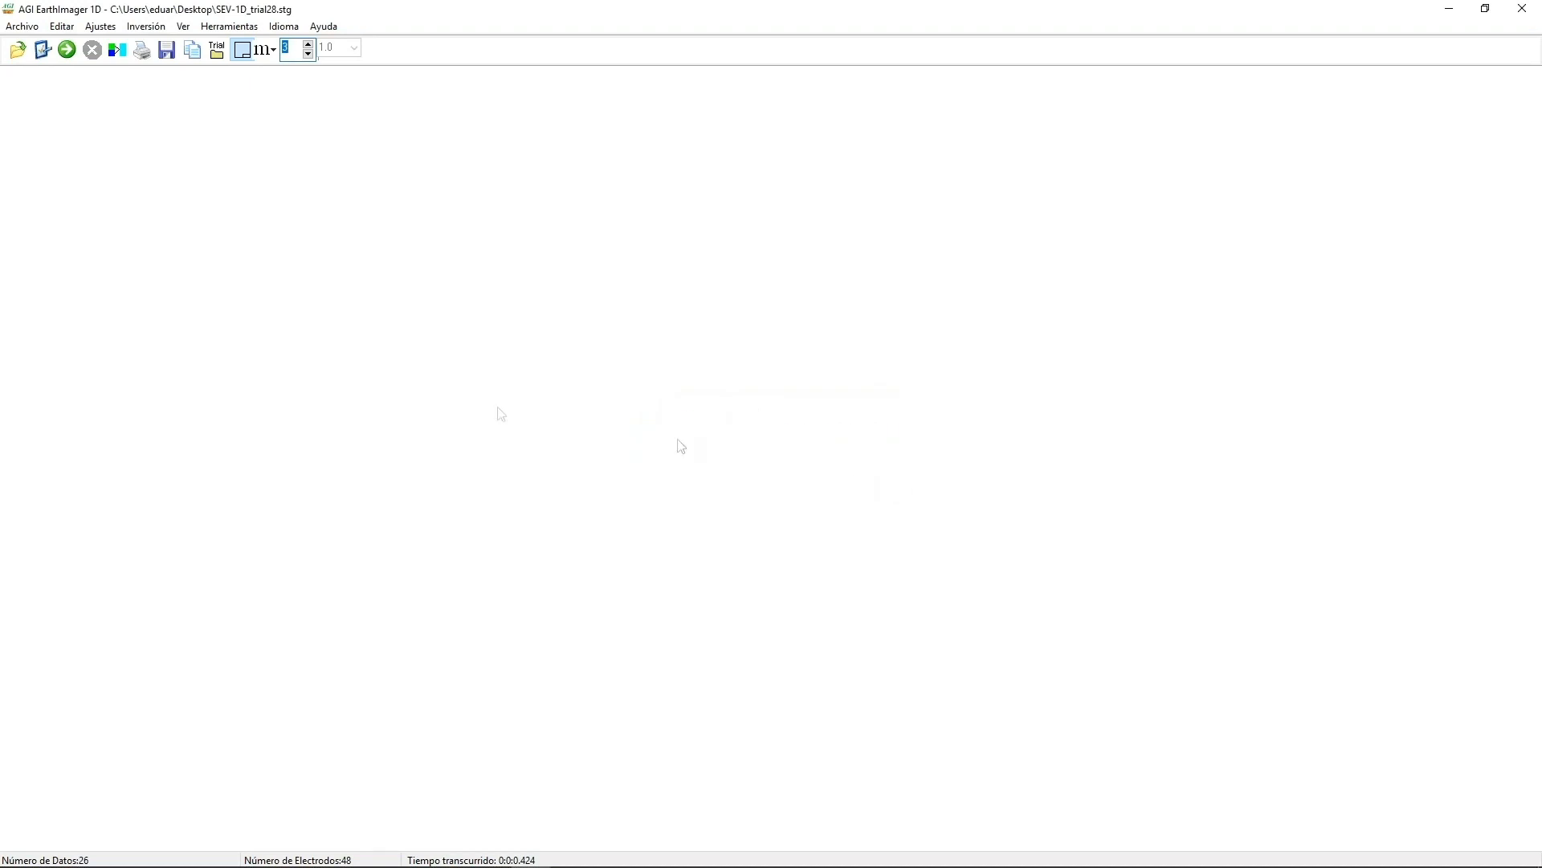
- Switch to the AGI website in the browser, look through its home page, and open the Resources page
left_click(330, 28)
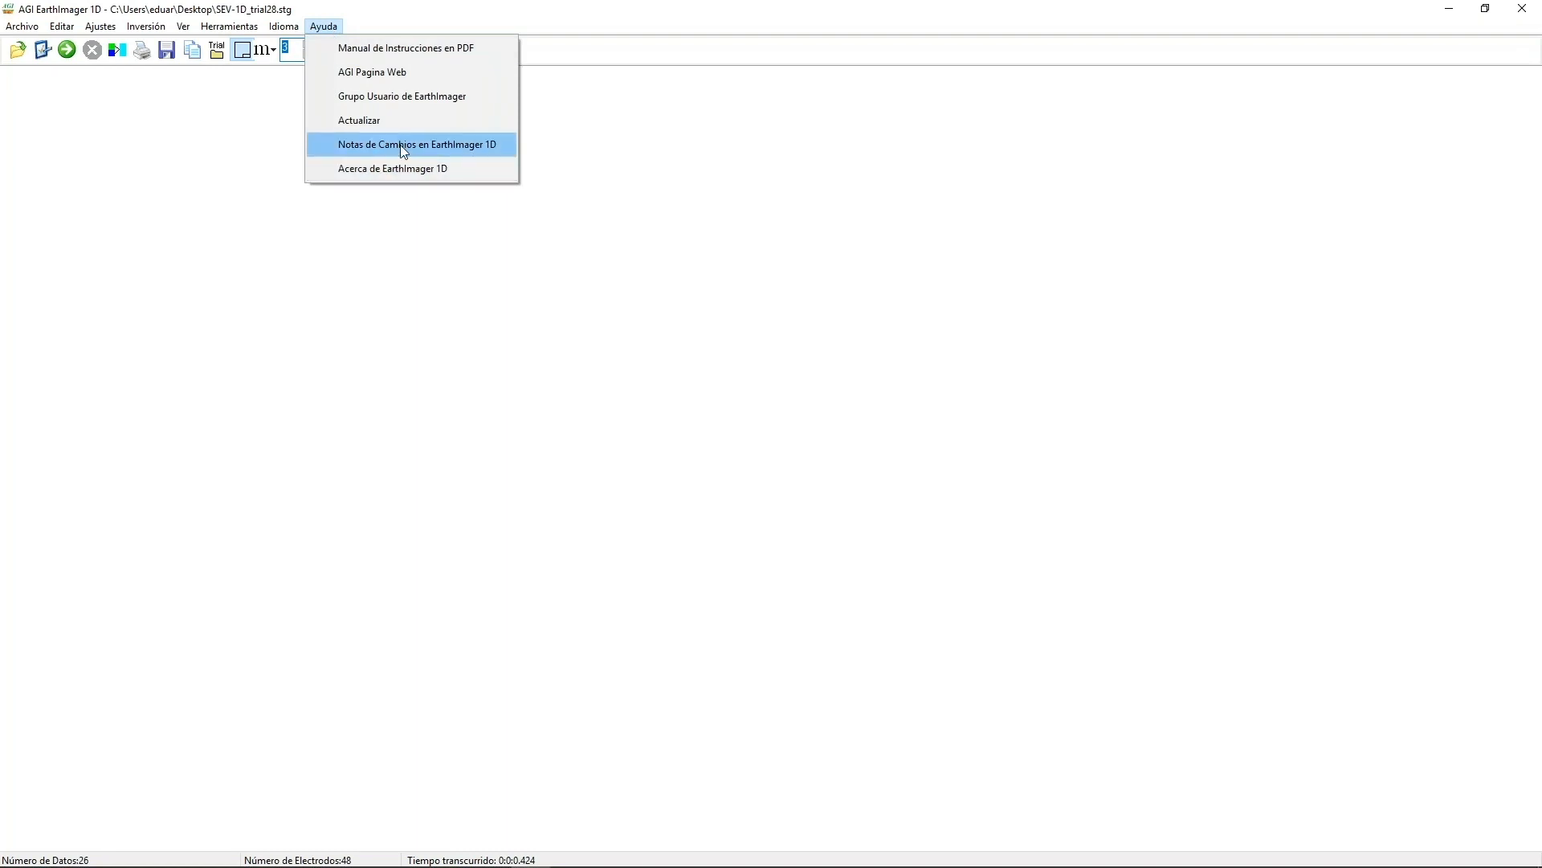
left_click(430, 304)
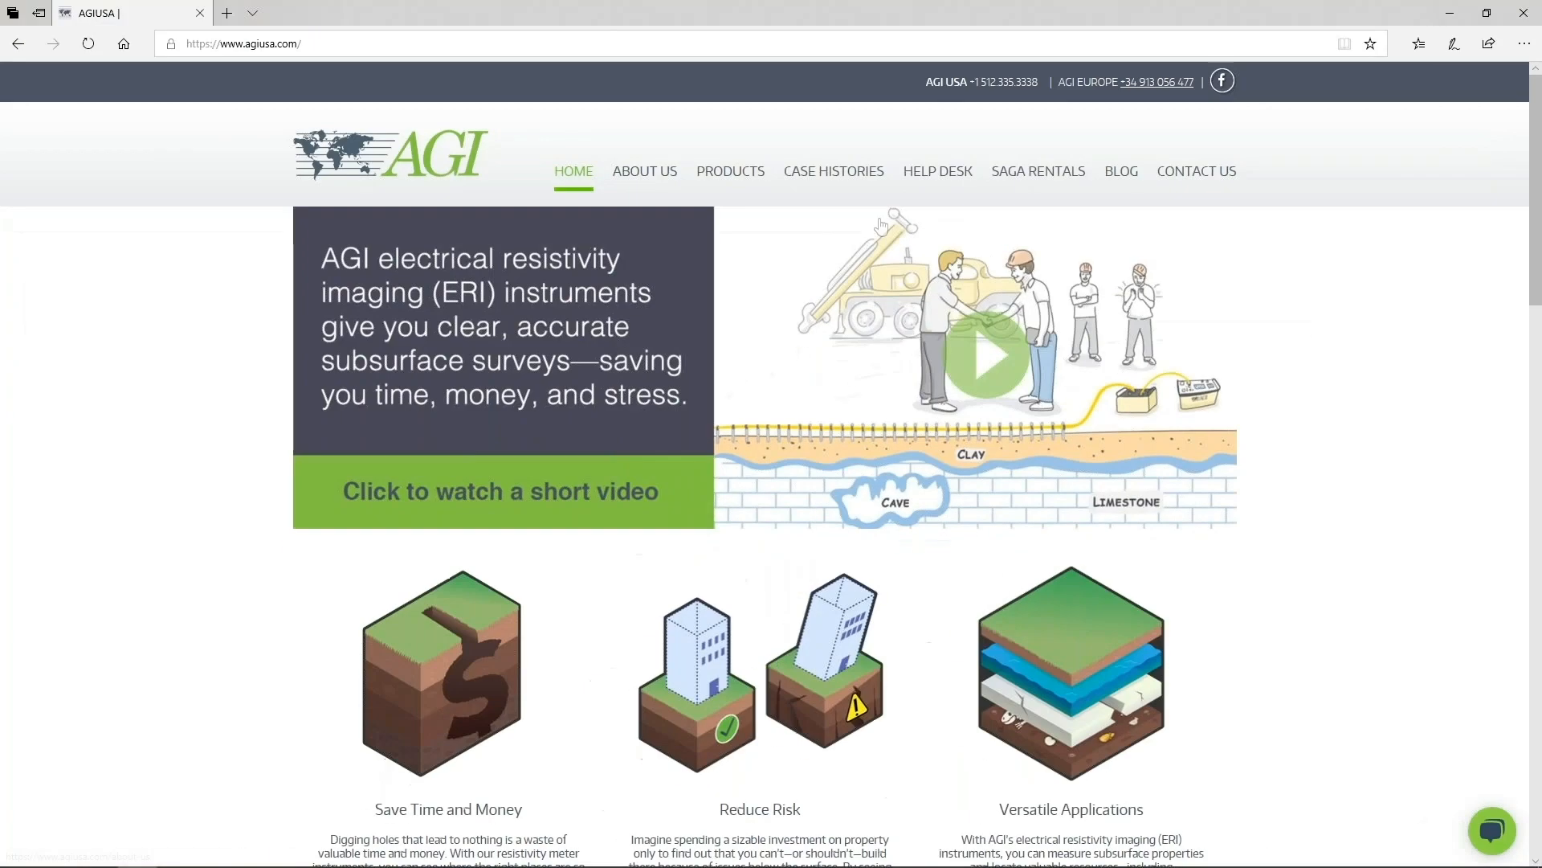
scroll(780, 210, "down", 20)
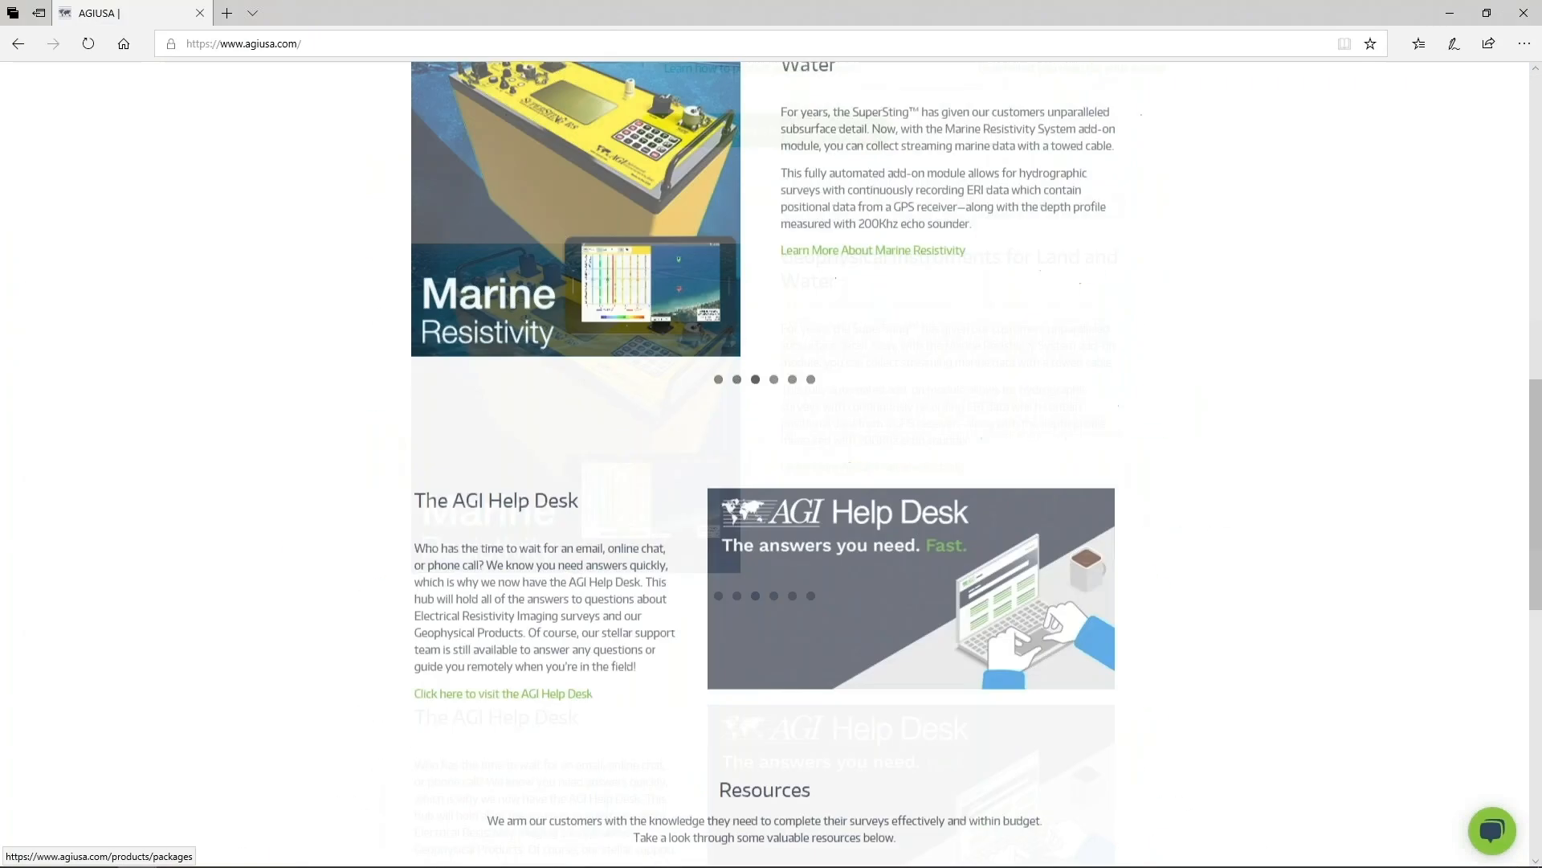
scroll(1072, 474, "down", 4)
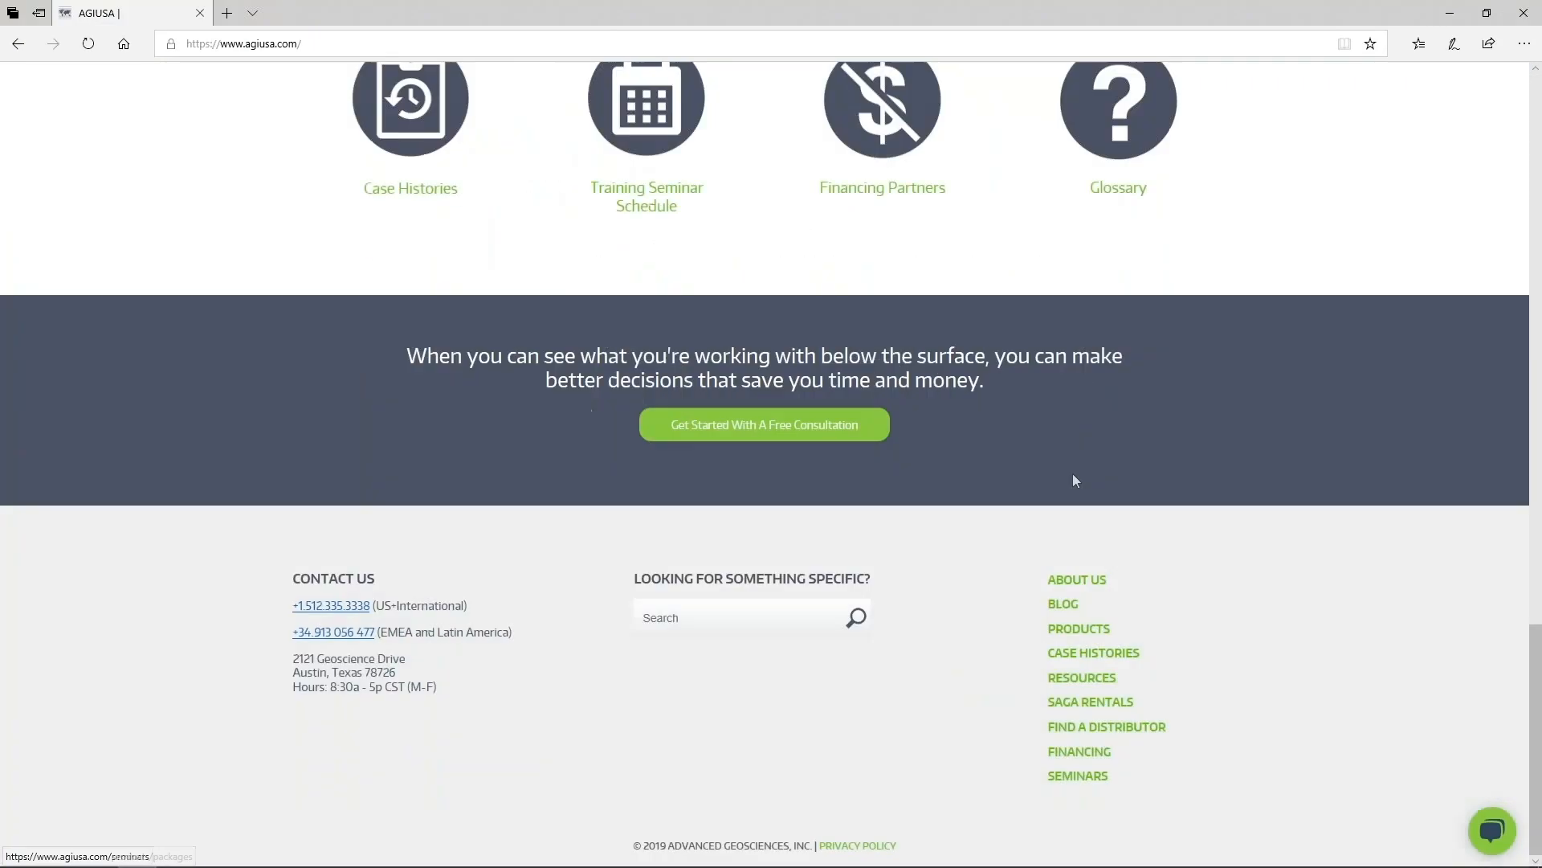
left_click(1100, 683)
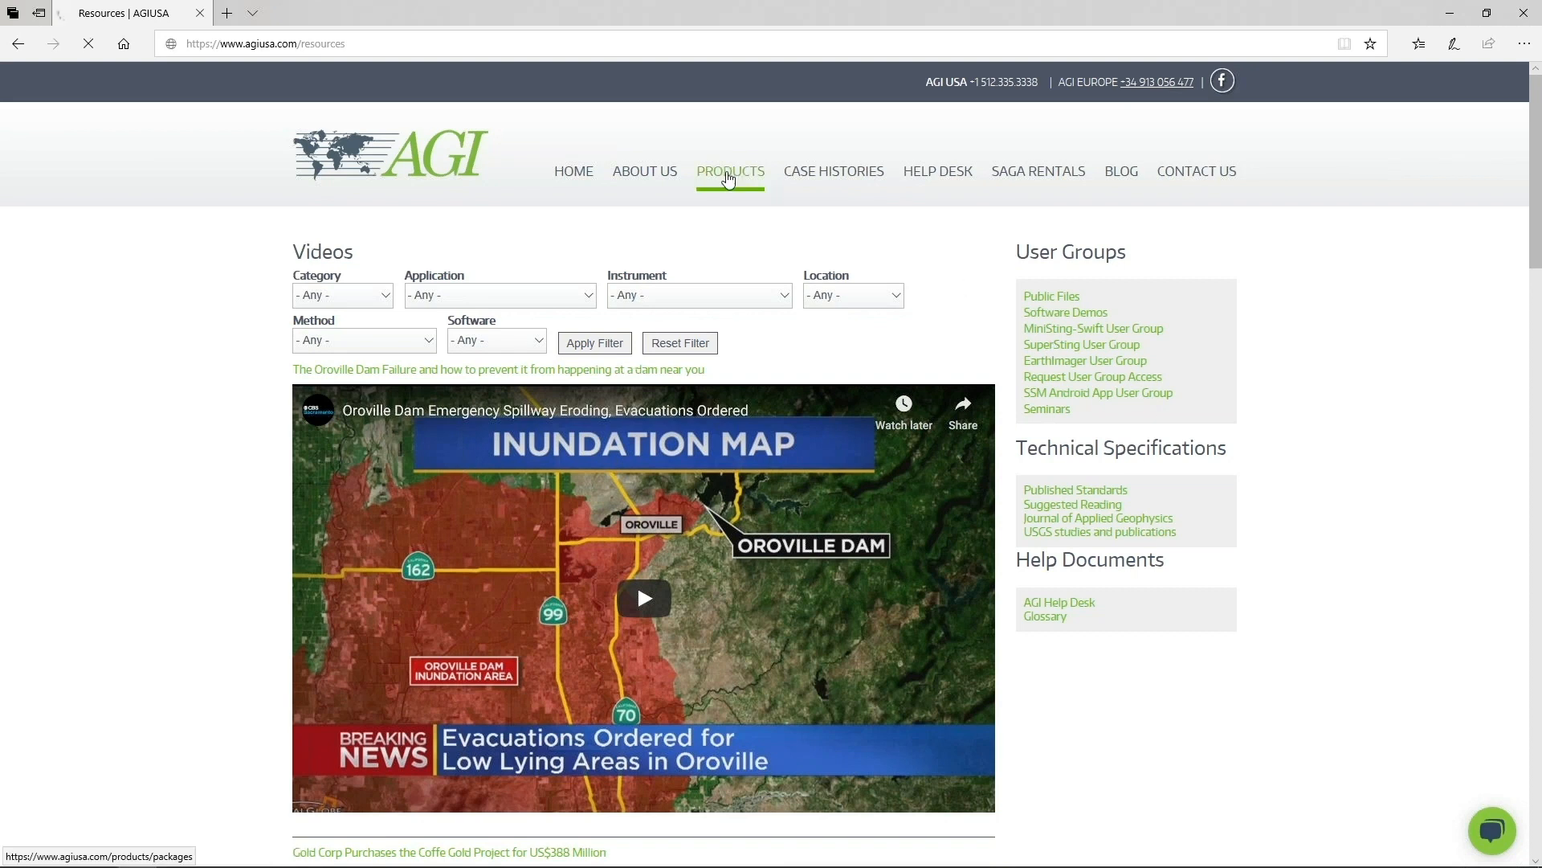
- Open the Software category of the AGI products and look through the SuperSting Manager and EarthImager entries
left_click(730, 172)
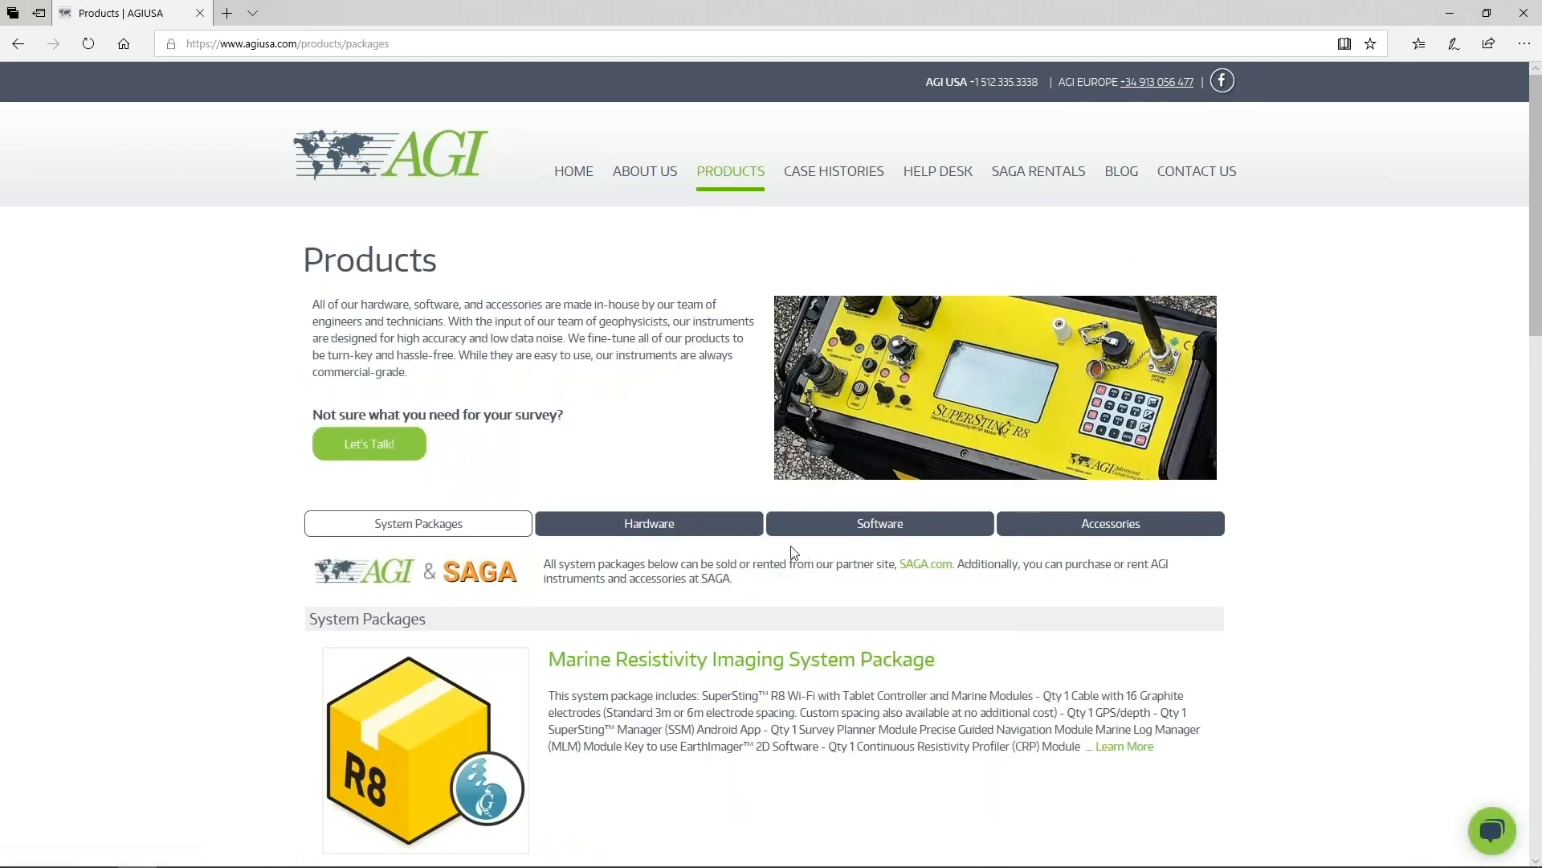
scroll(793, 548, "down", 3)
left_click(884, 295)
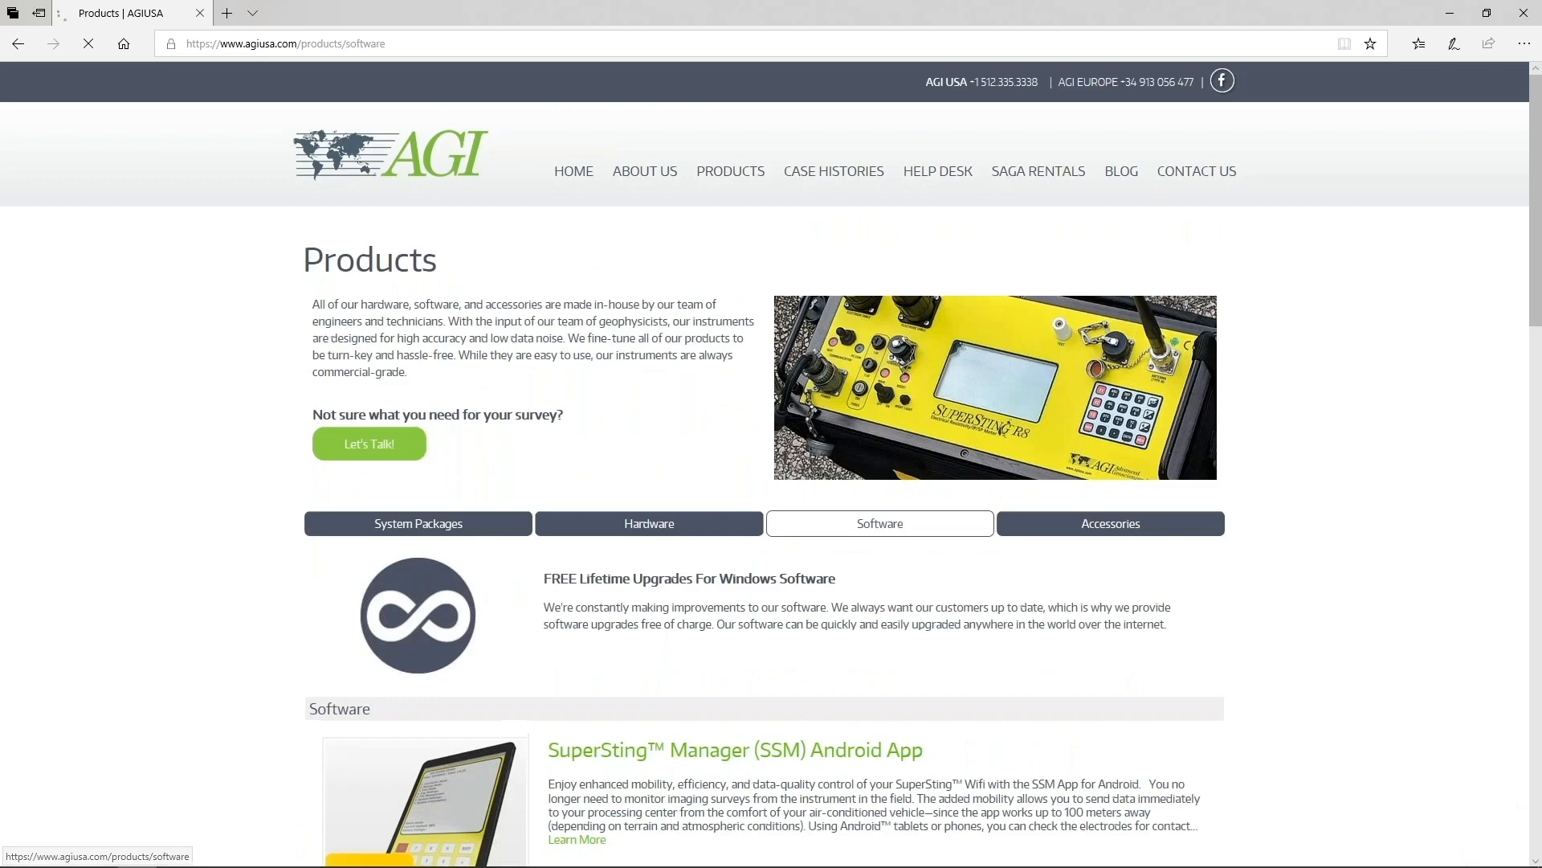
scroll(766, 392, "down", 5)
scroll(765, 392, "down", 7)
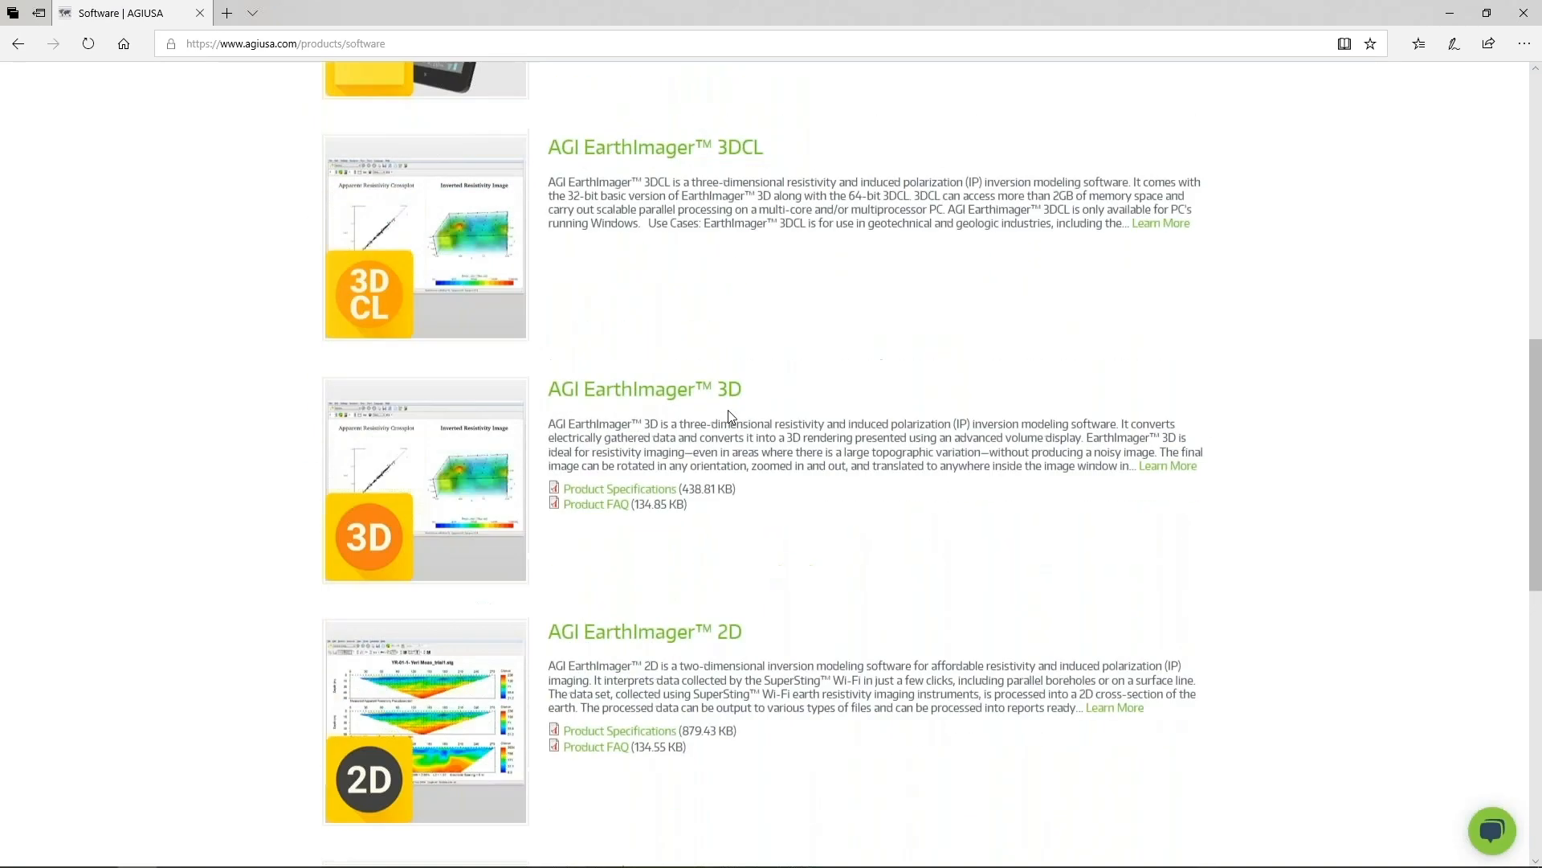
scroll(727, 413, "up", 2)
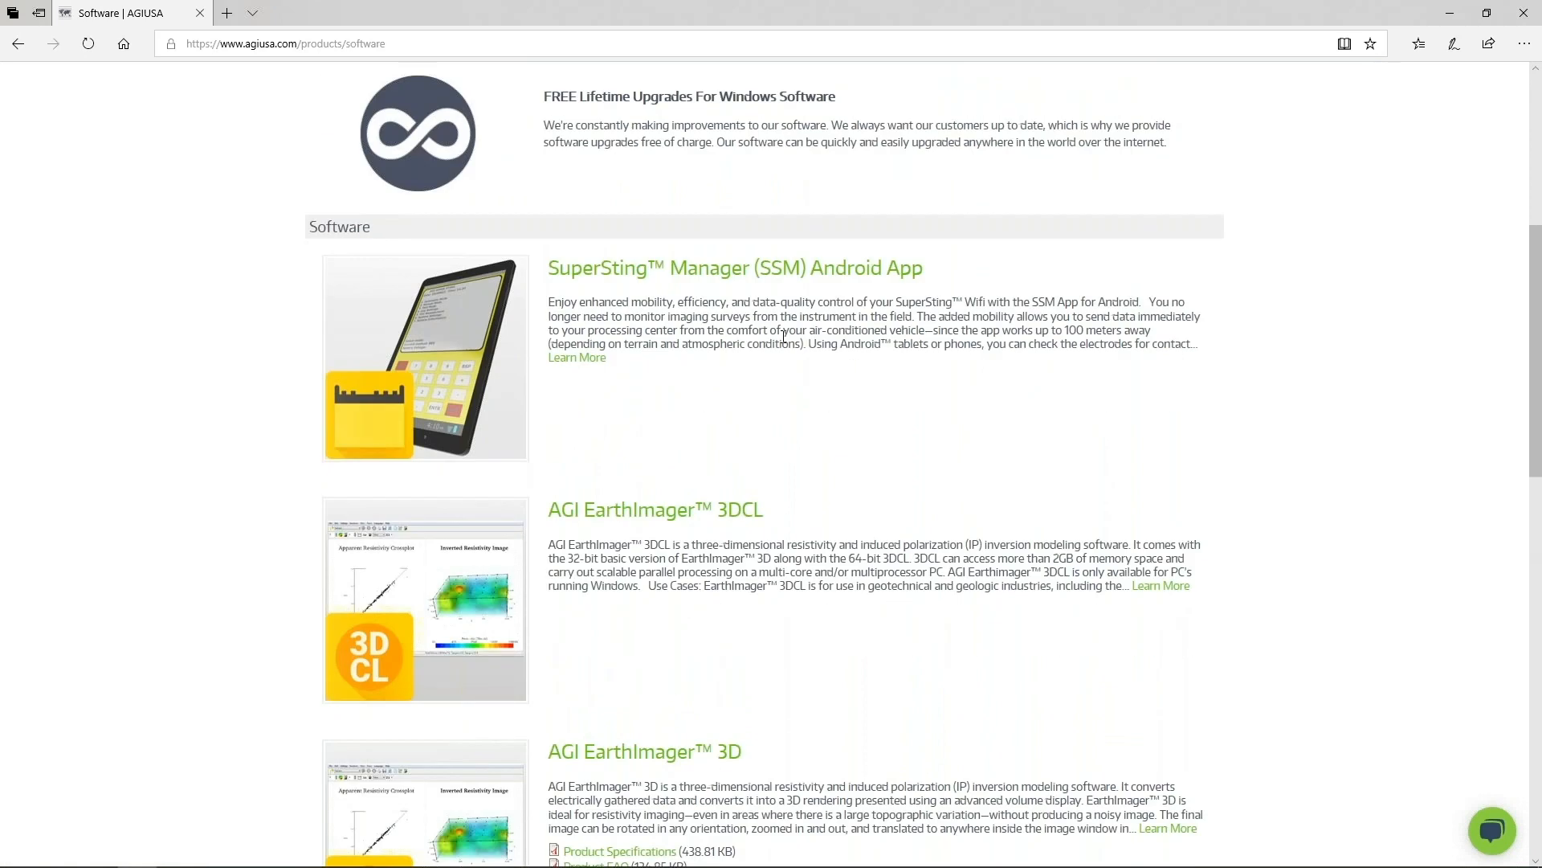
scroll(784, 337, "up", 4)
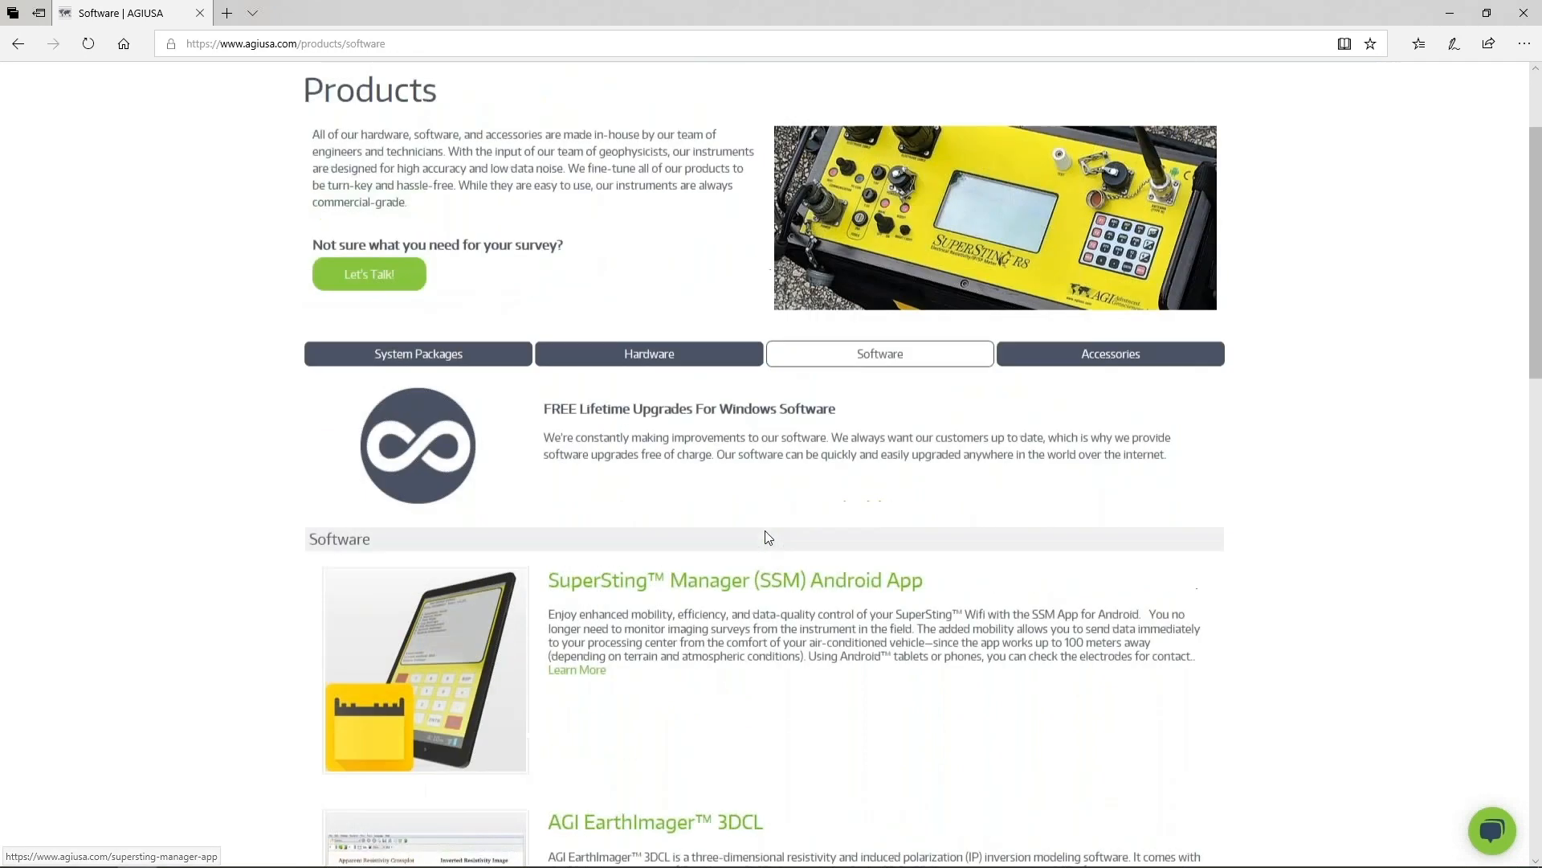
scroll(768, 539, "up", 2)
- Return to the AGI system packages and look through the Hardware category with the SuperSting instruments
left_click(720, 184)
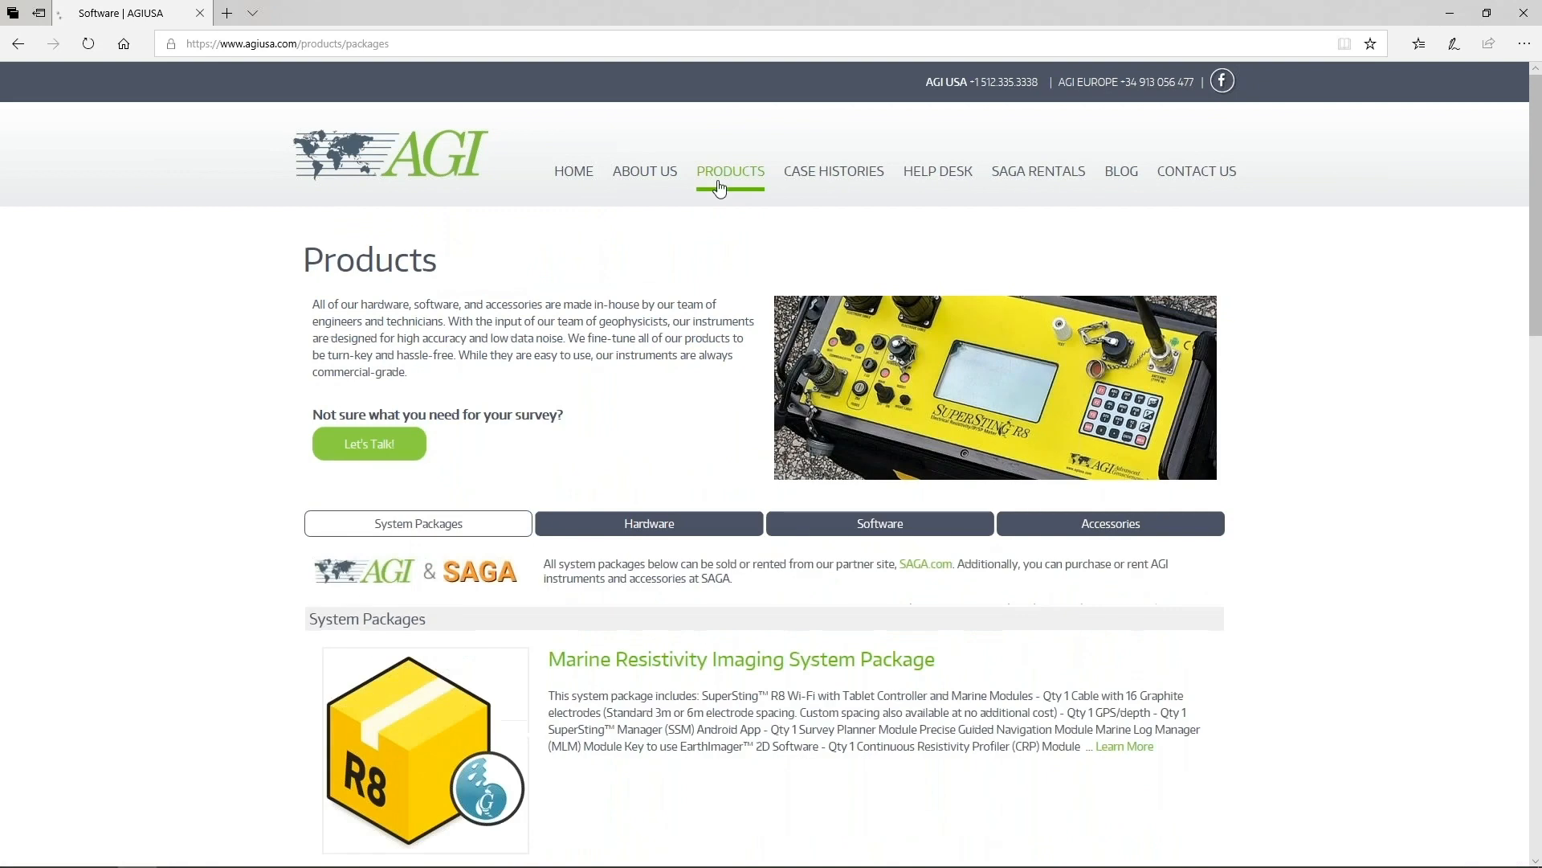
scroll(643, 640, "down", 3)
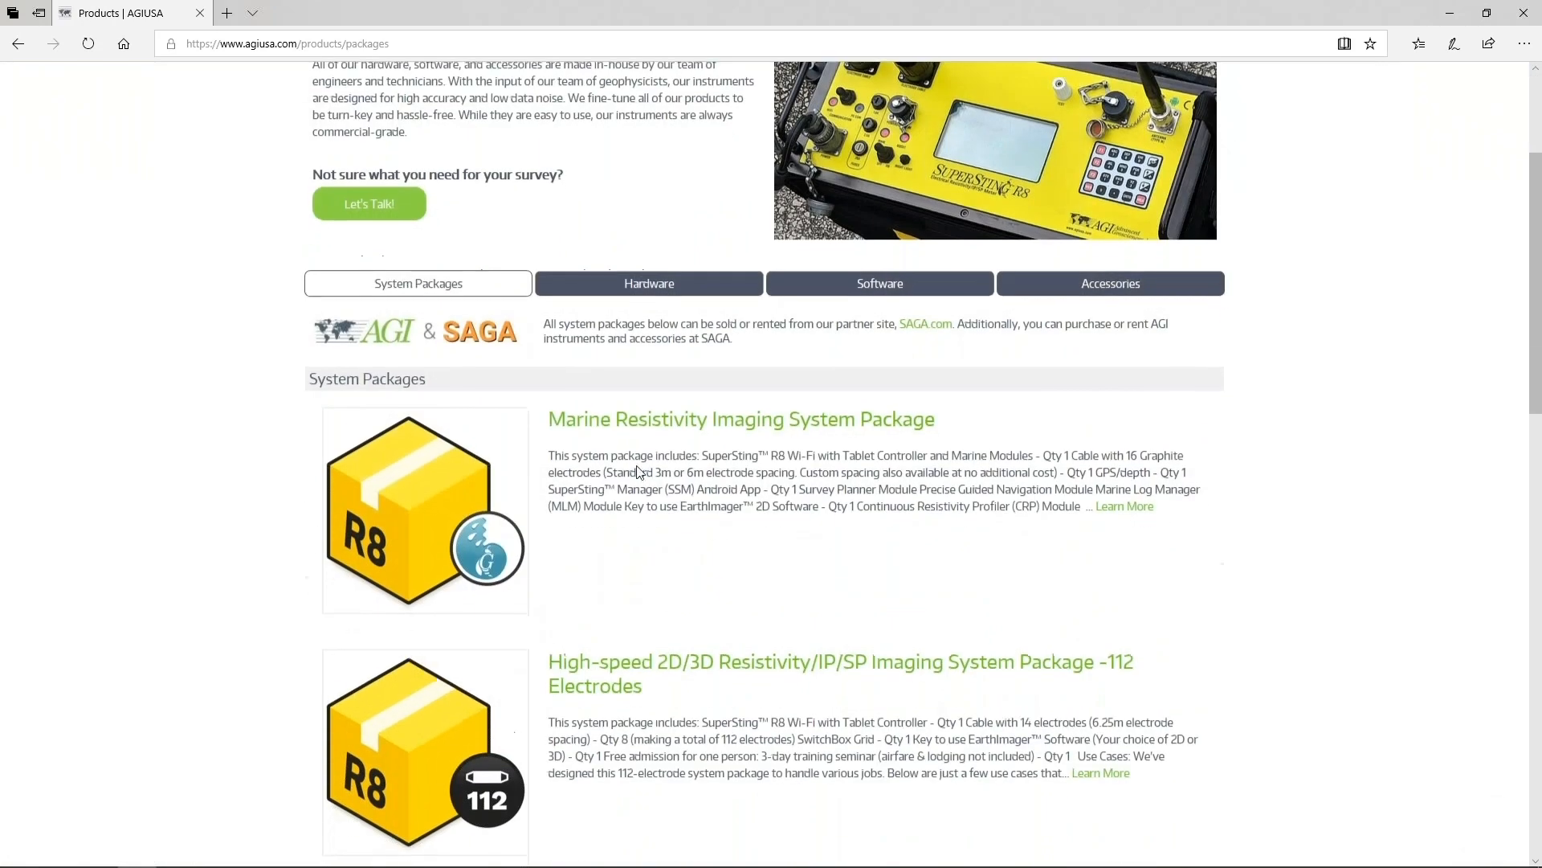
left_click(649, 283)
scroll(623, 349, "down", 3)
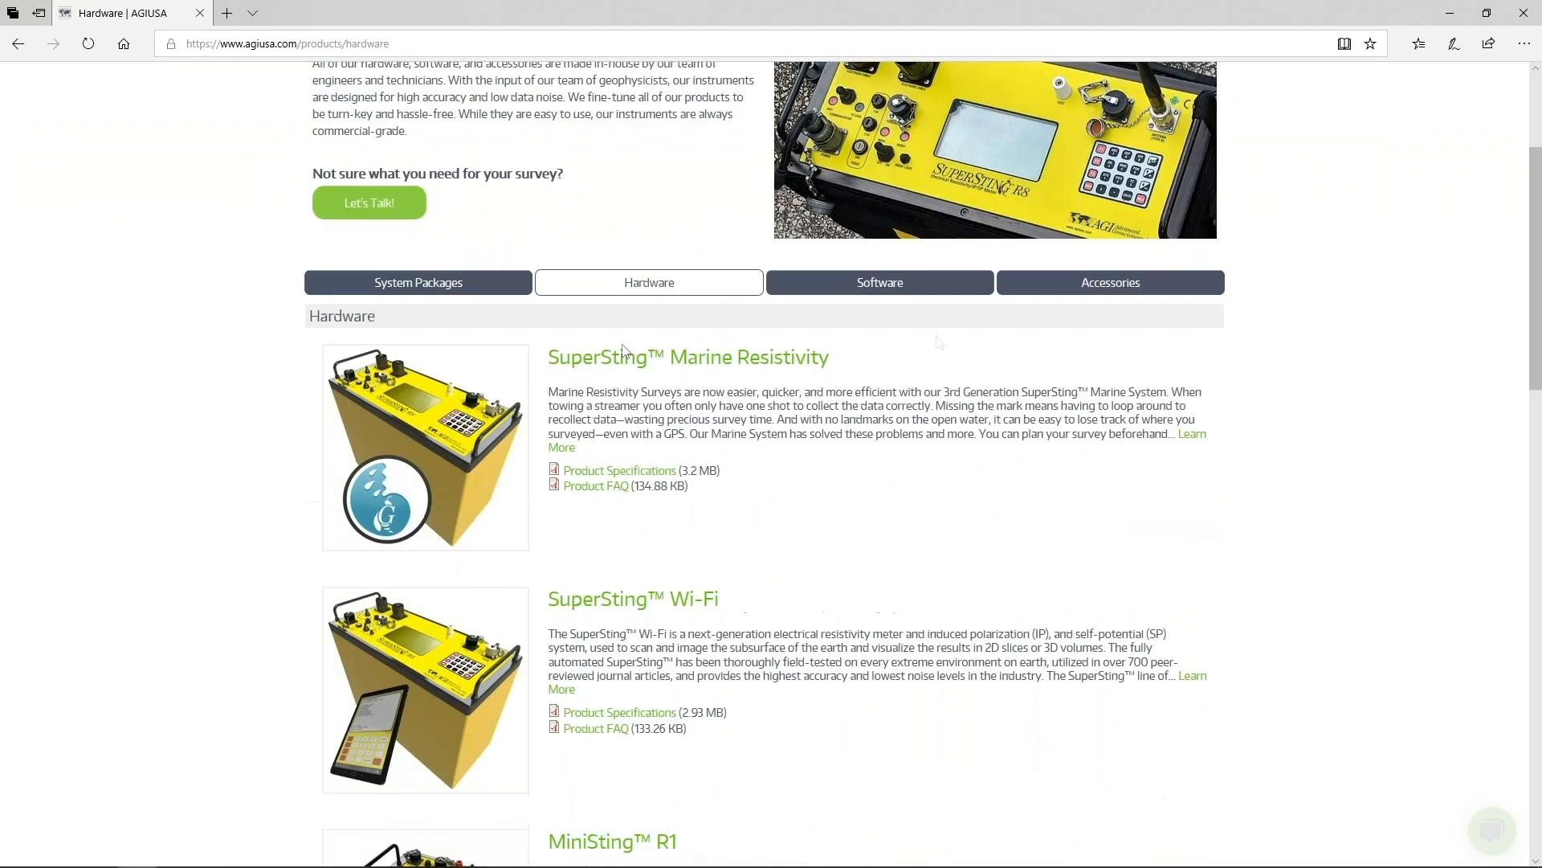
scroll(937, 338, "down", 3)
scroll(592, 441, "up", 7)
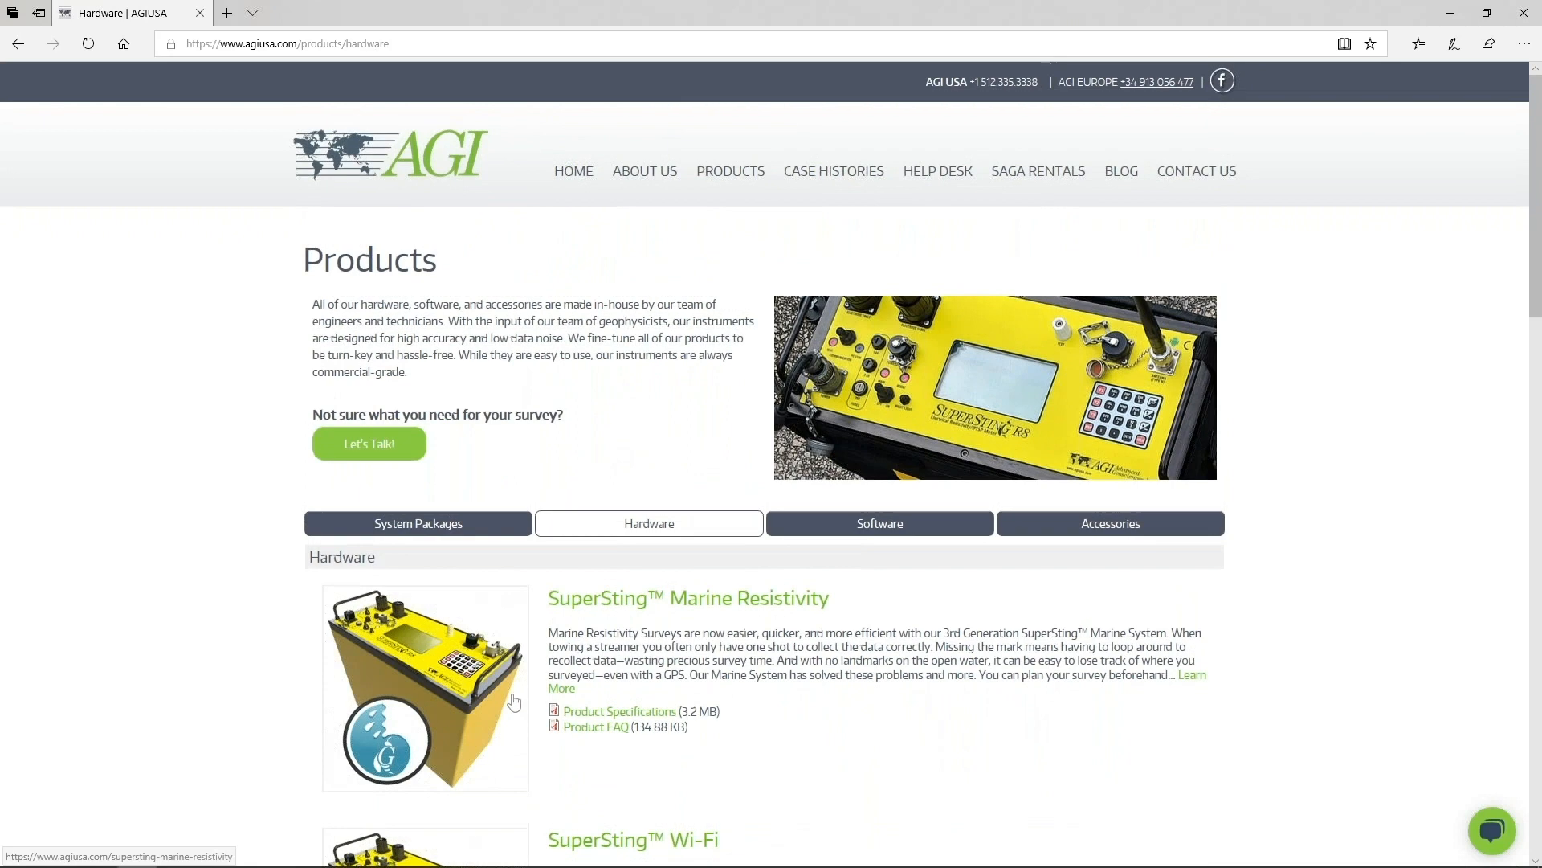
- Look further down the Hardware list through the SuperSting Wi-Fi and MiniSting R1 instruments
scroll(515, 701, "down", 6)
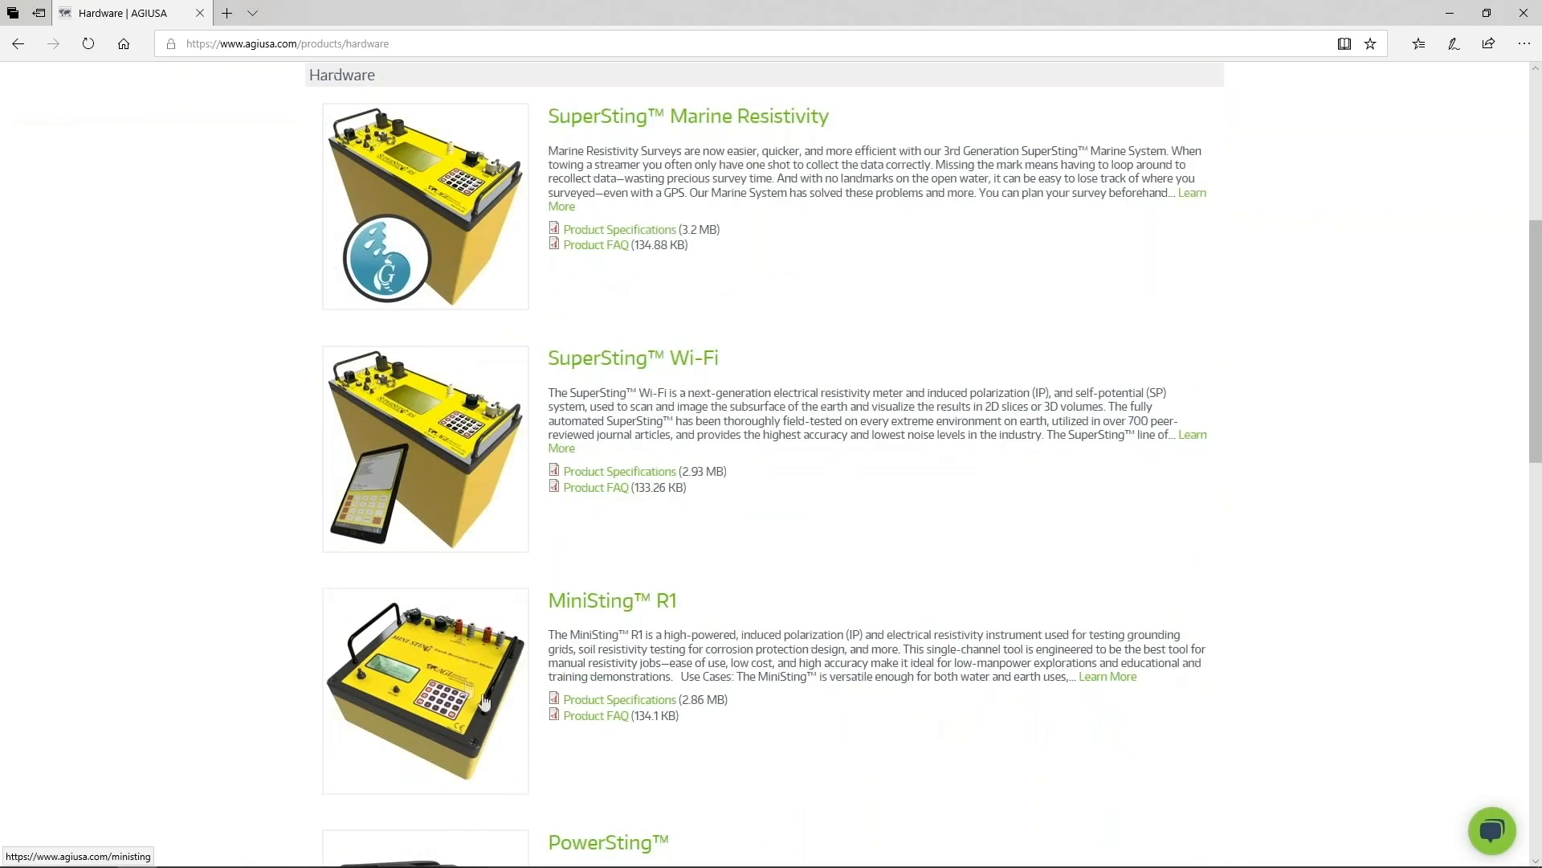
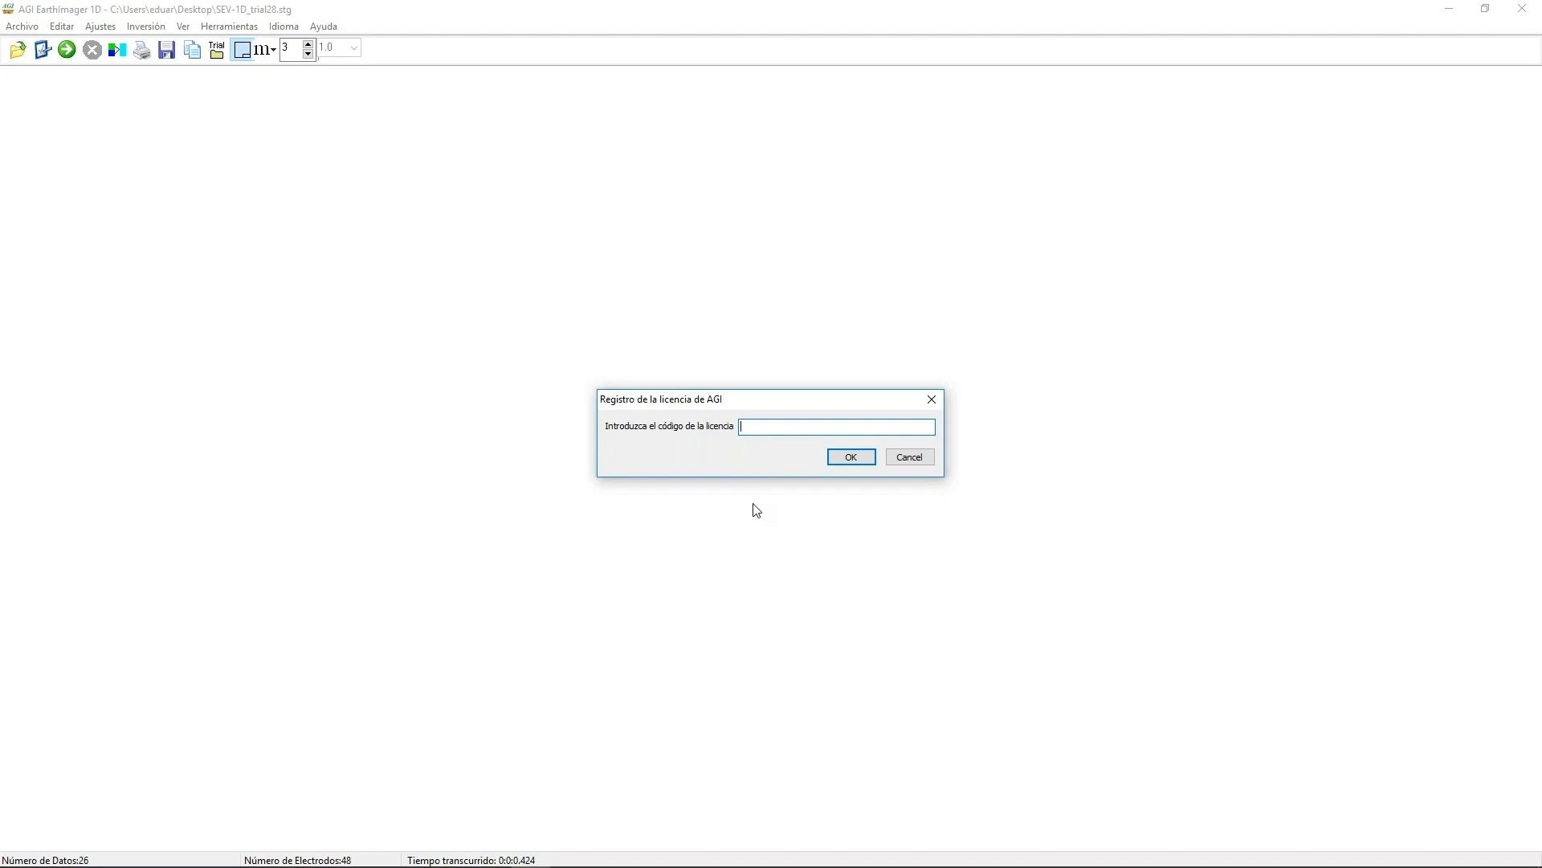
- Return to EarthImager 1D, dismiss the licence registration without a code, and read the data file Schlum_1D.stg from the Desktop
left_click(908, 458)
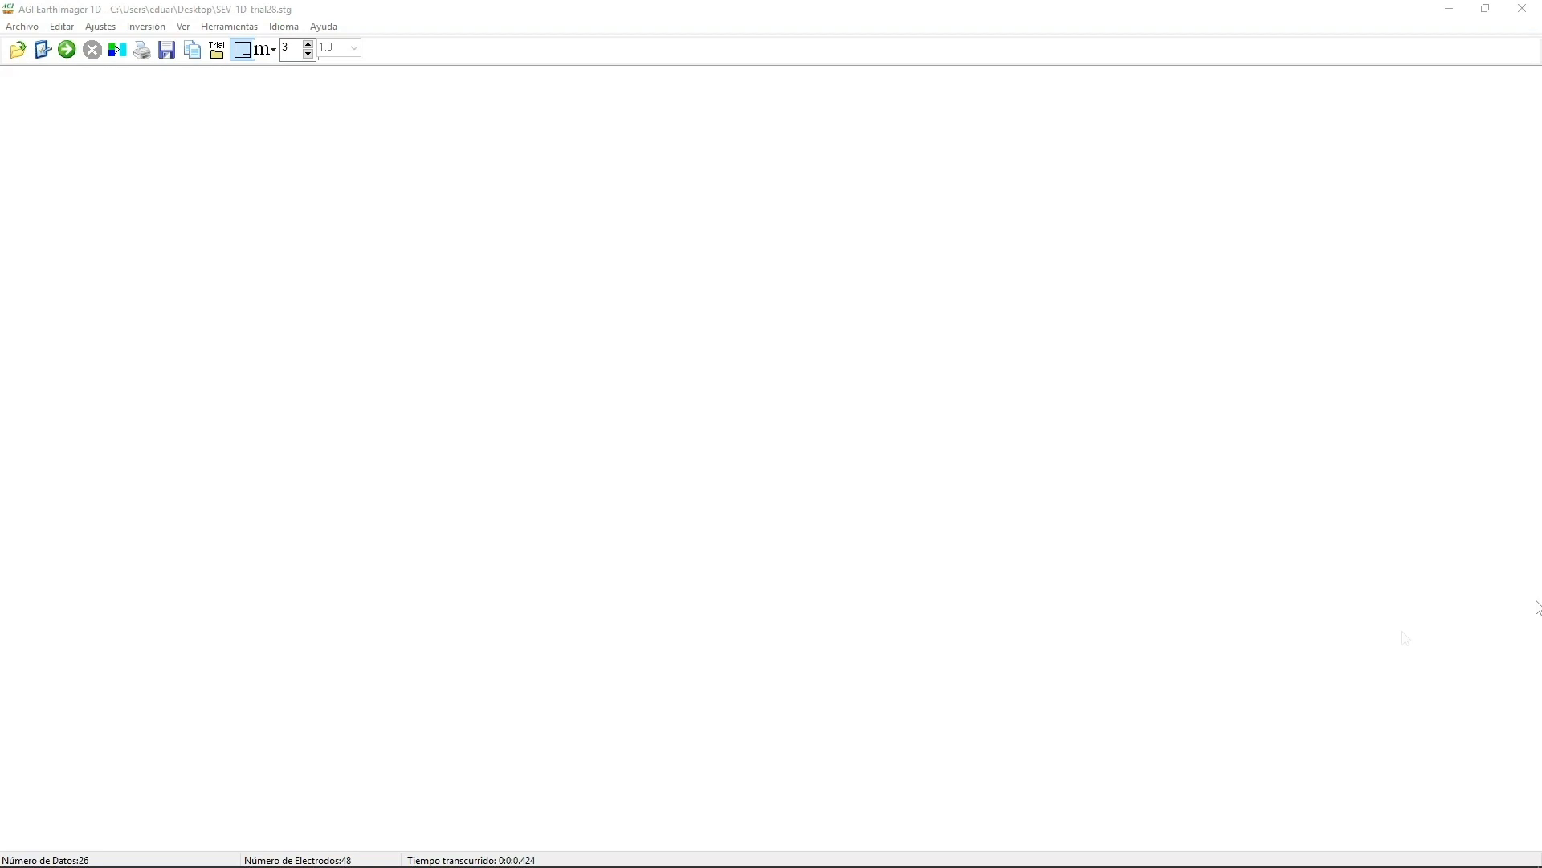
left_click(32, 26)
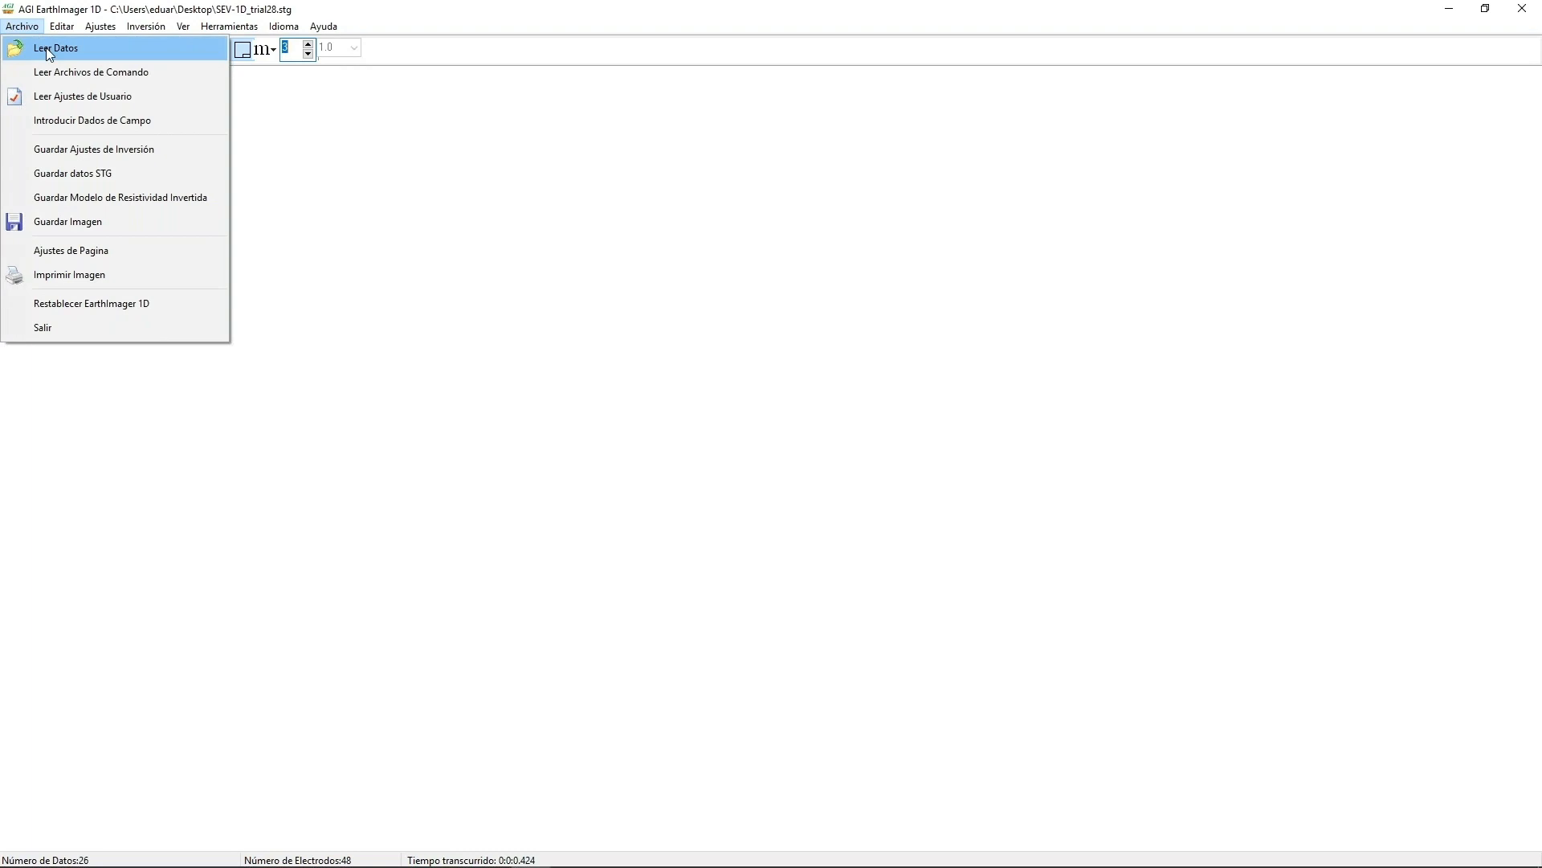
left_click(49, 48)
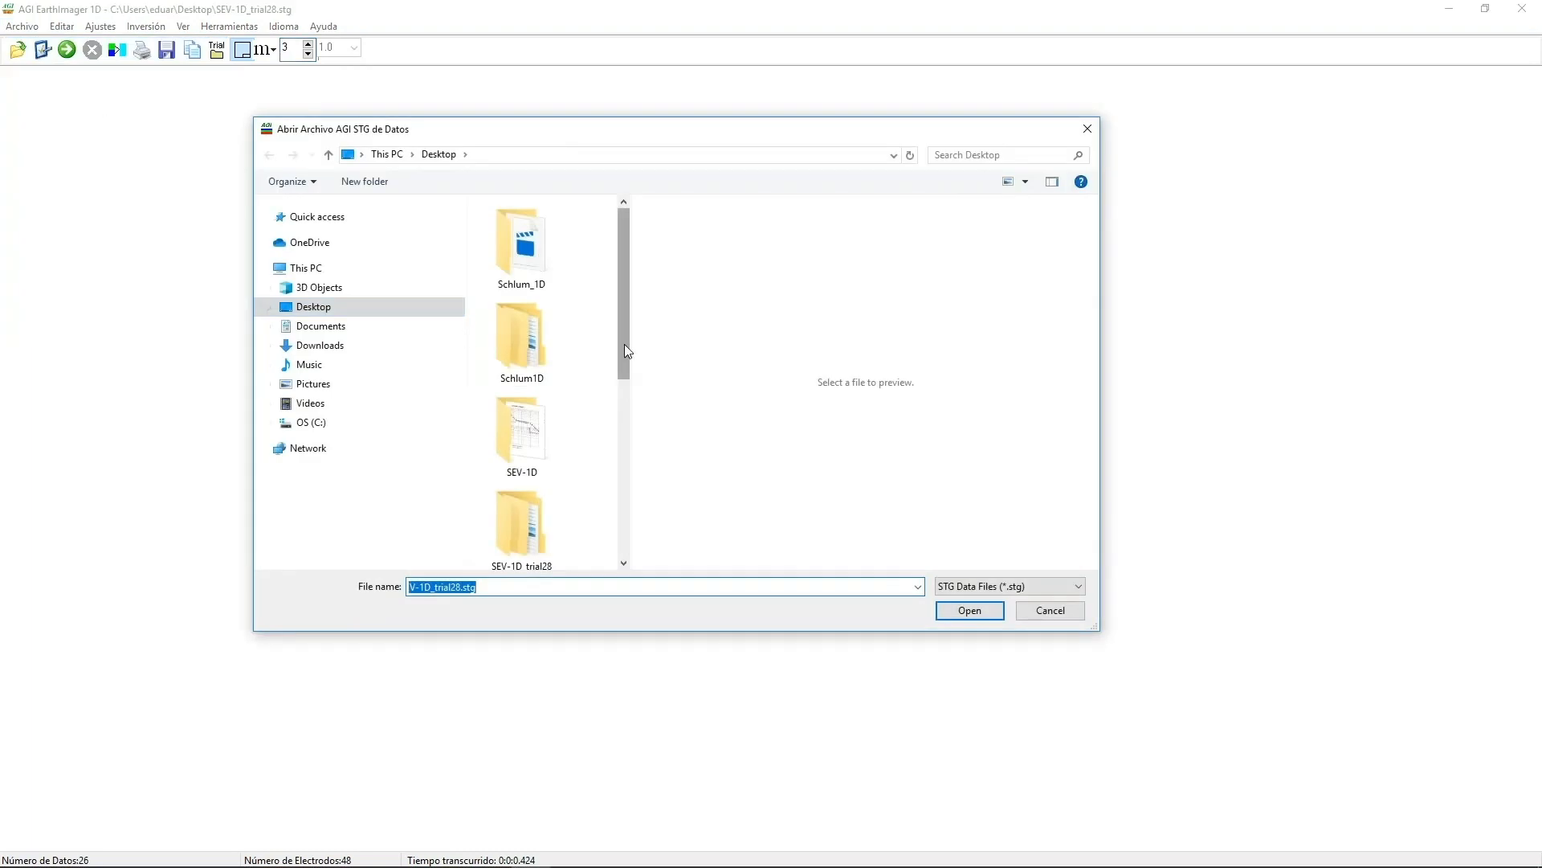
left_click_drag(625, 344, 630, 480)
double_click(518, 420)
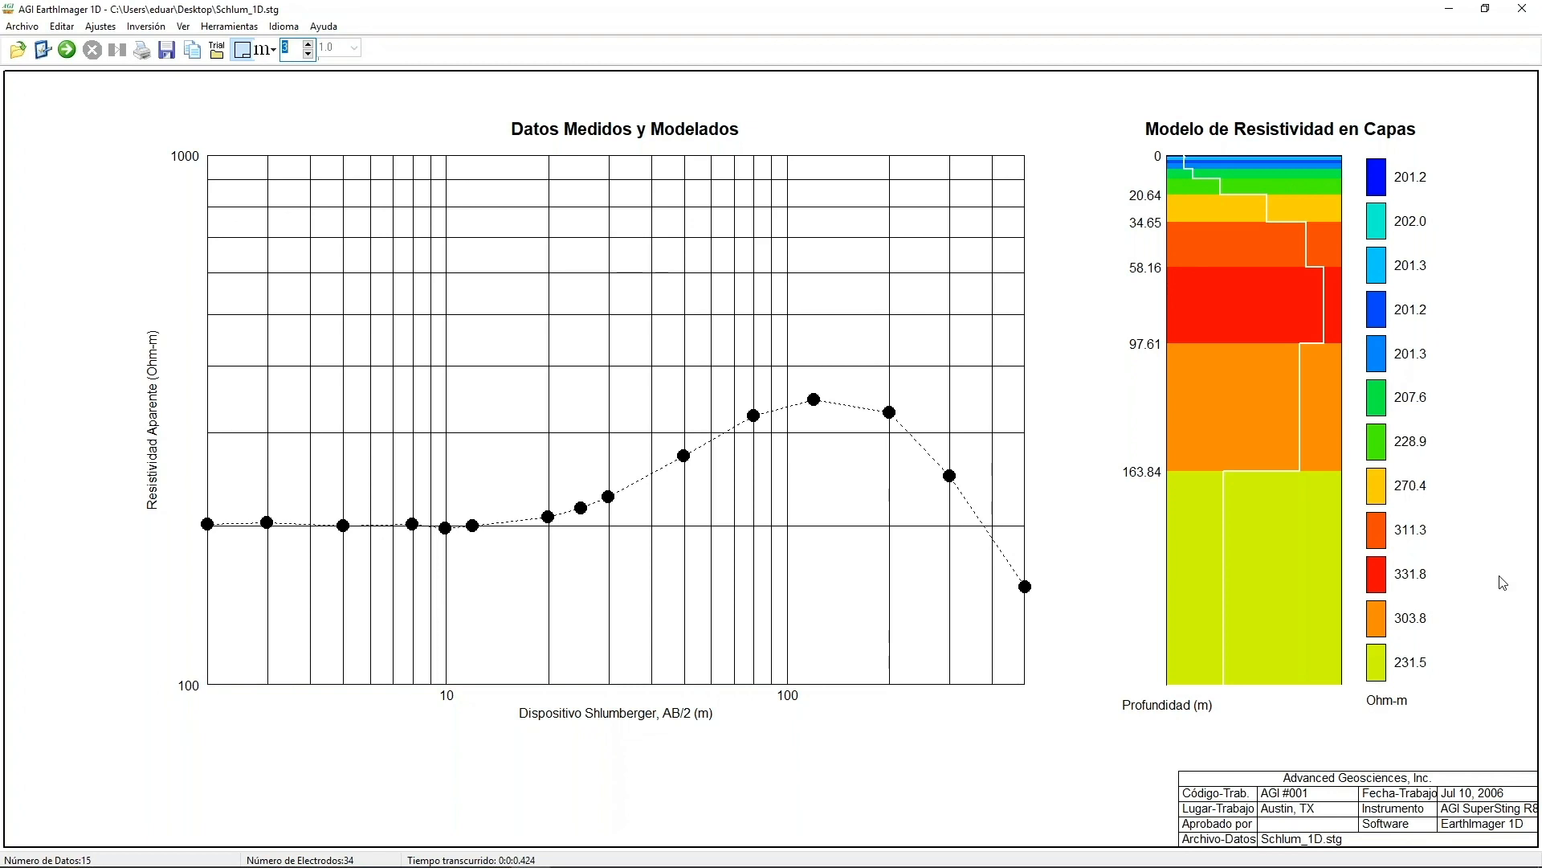
- Review the initial layer model and the resistivity inversion settings, including the damping factor, and close the settings without applying them
key("alt+Tab")
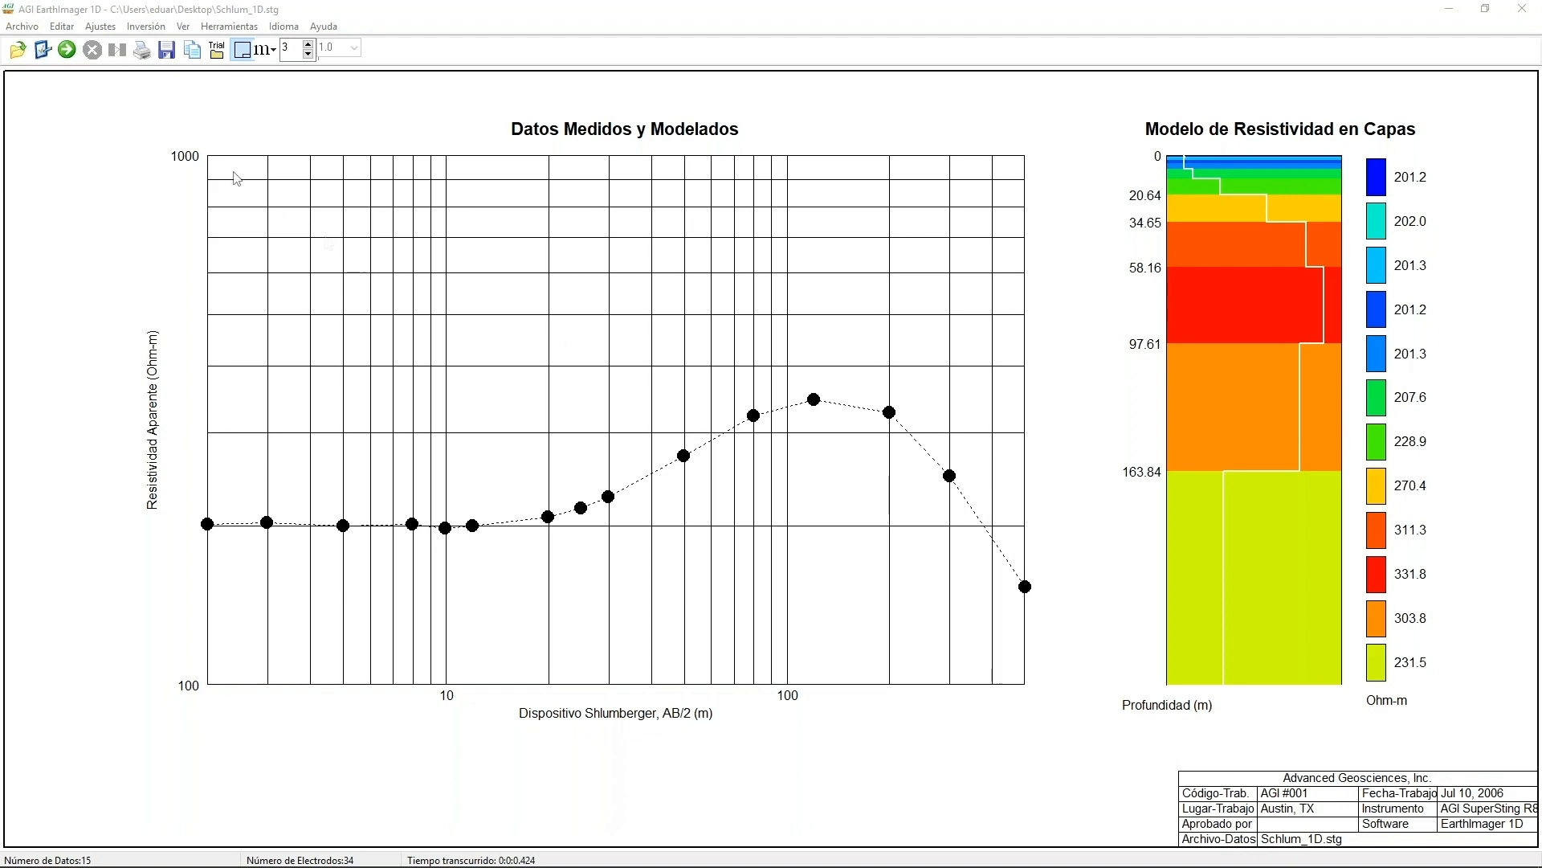
left_click(44, 52)
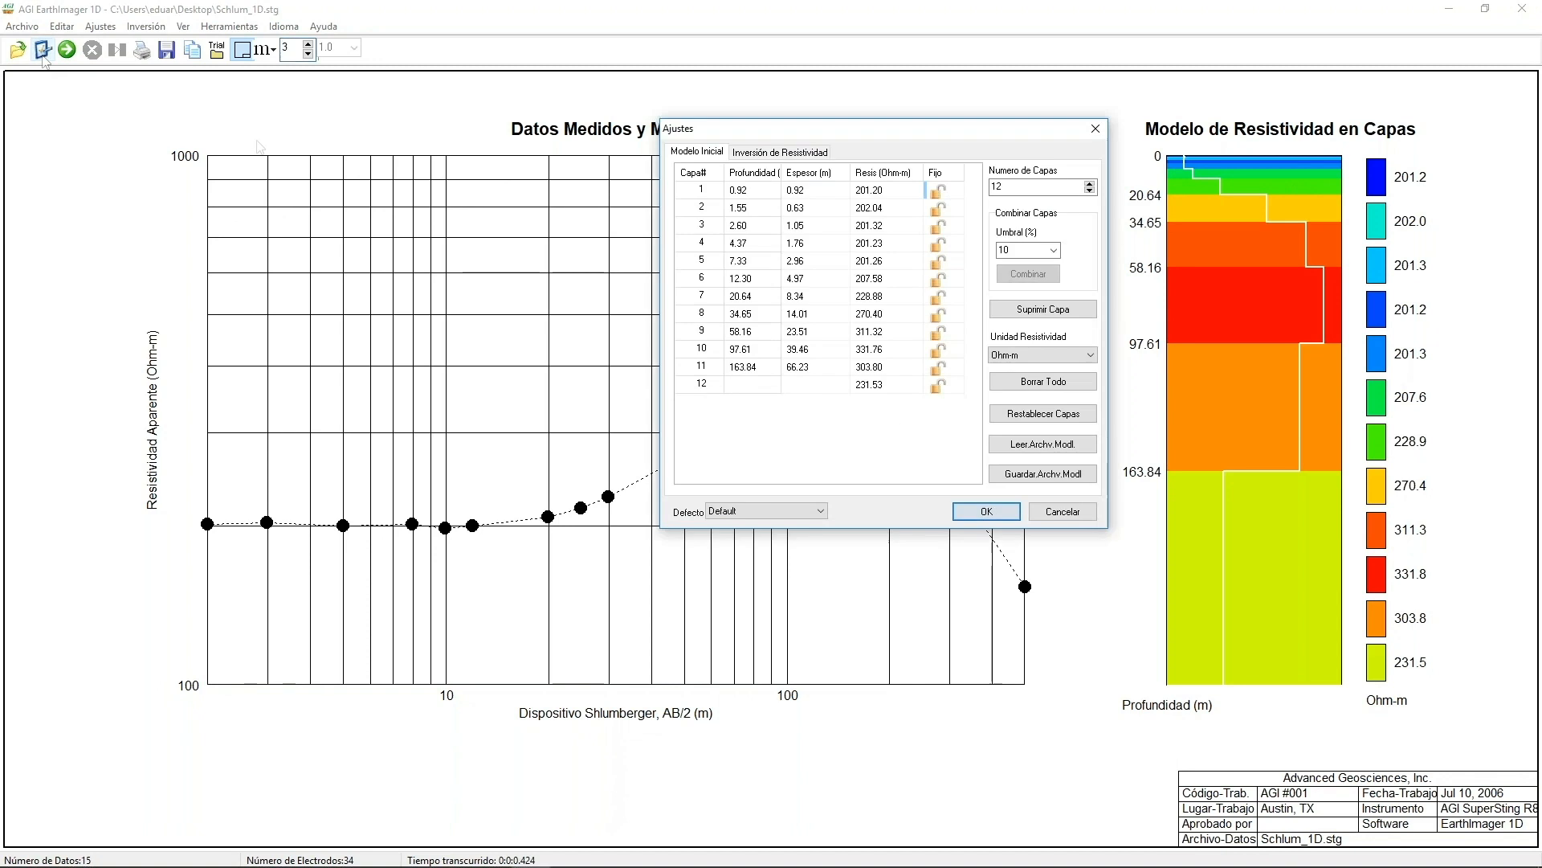
left_click(770, 153)
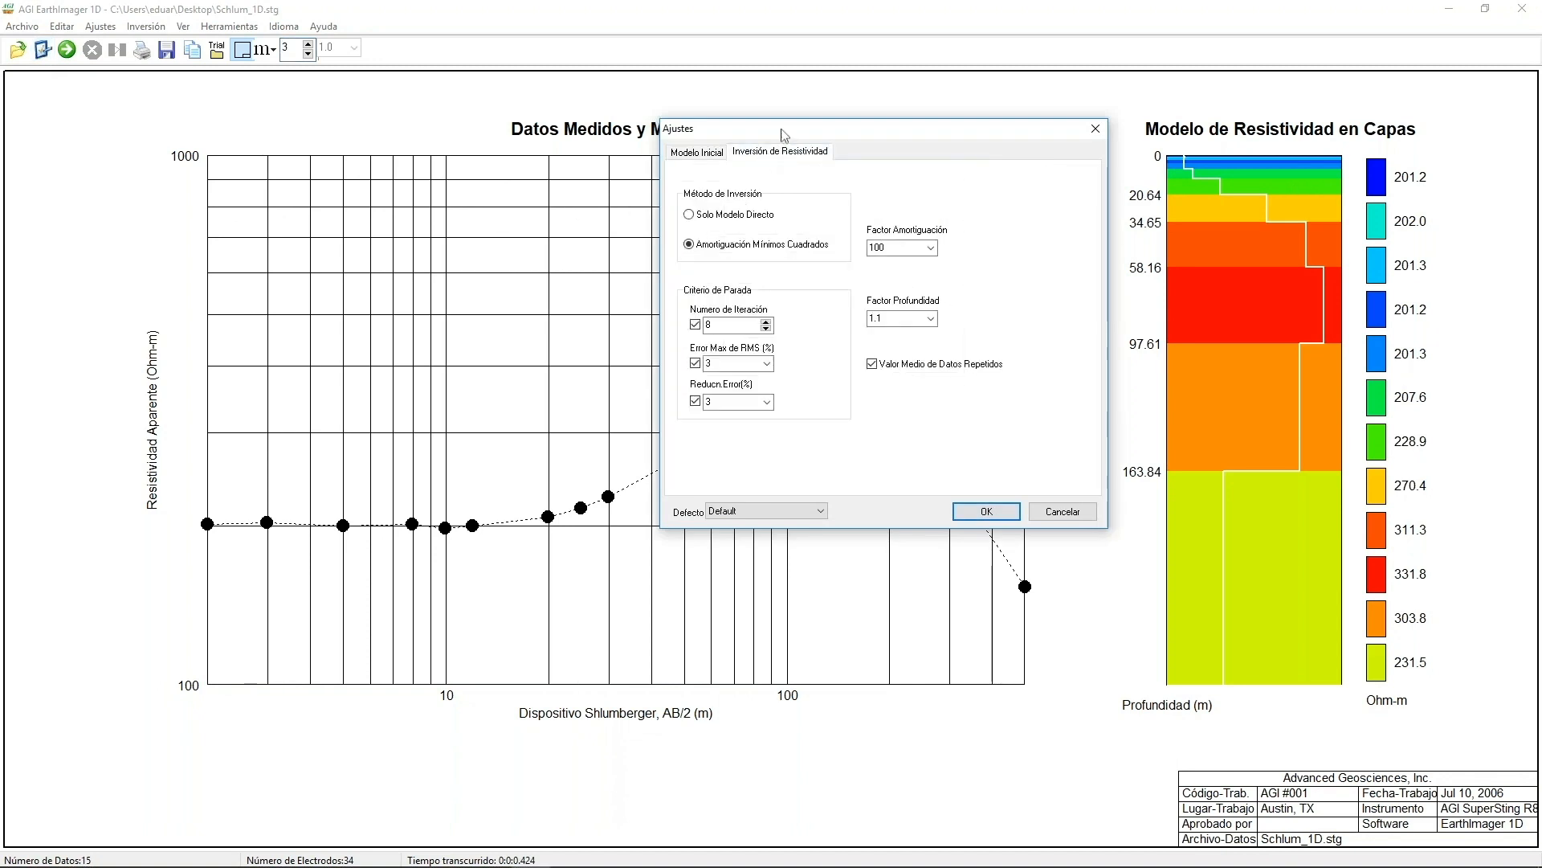
left_click_drag(781, 130, 541, 80)
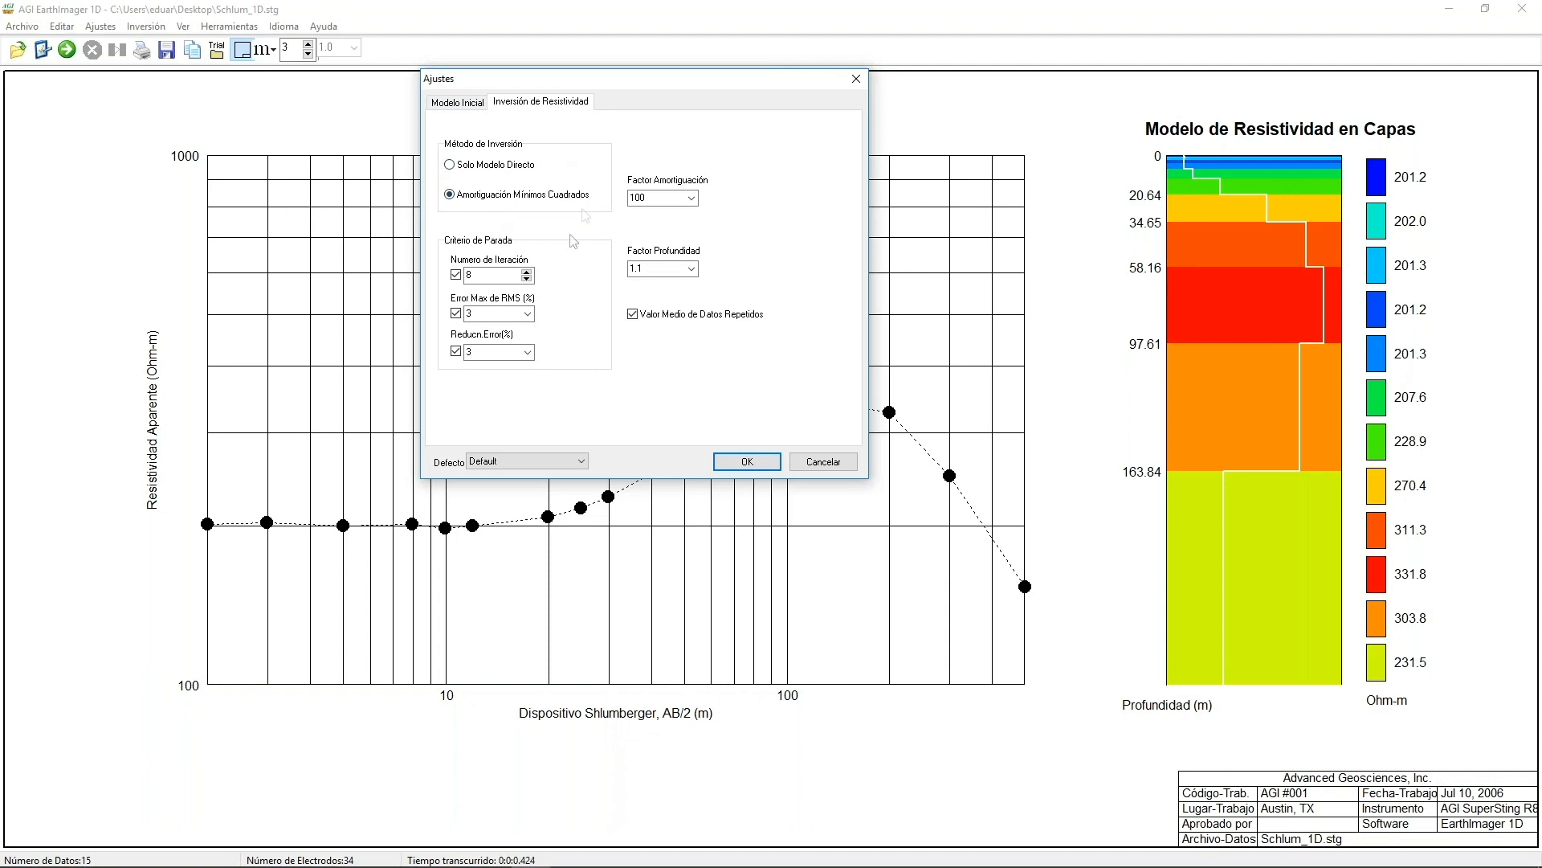
left_click(457, 104)
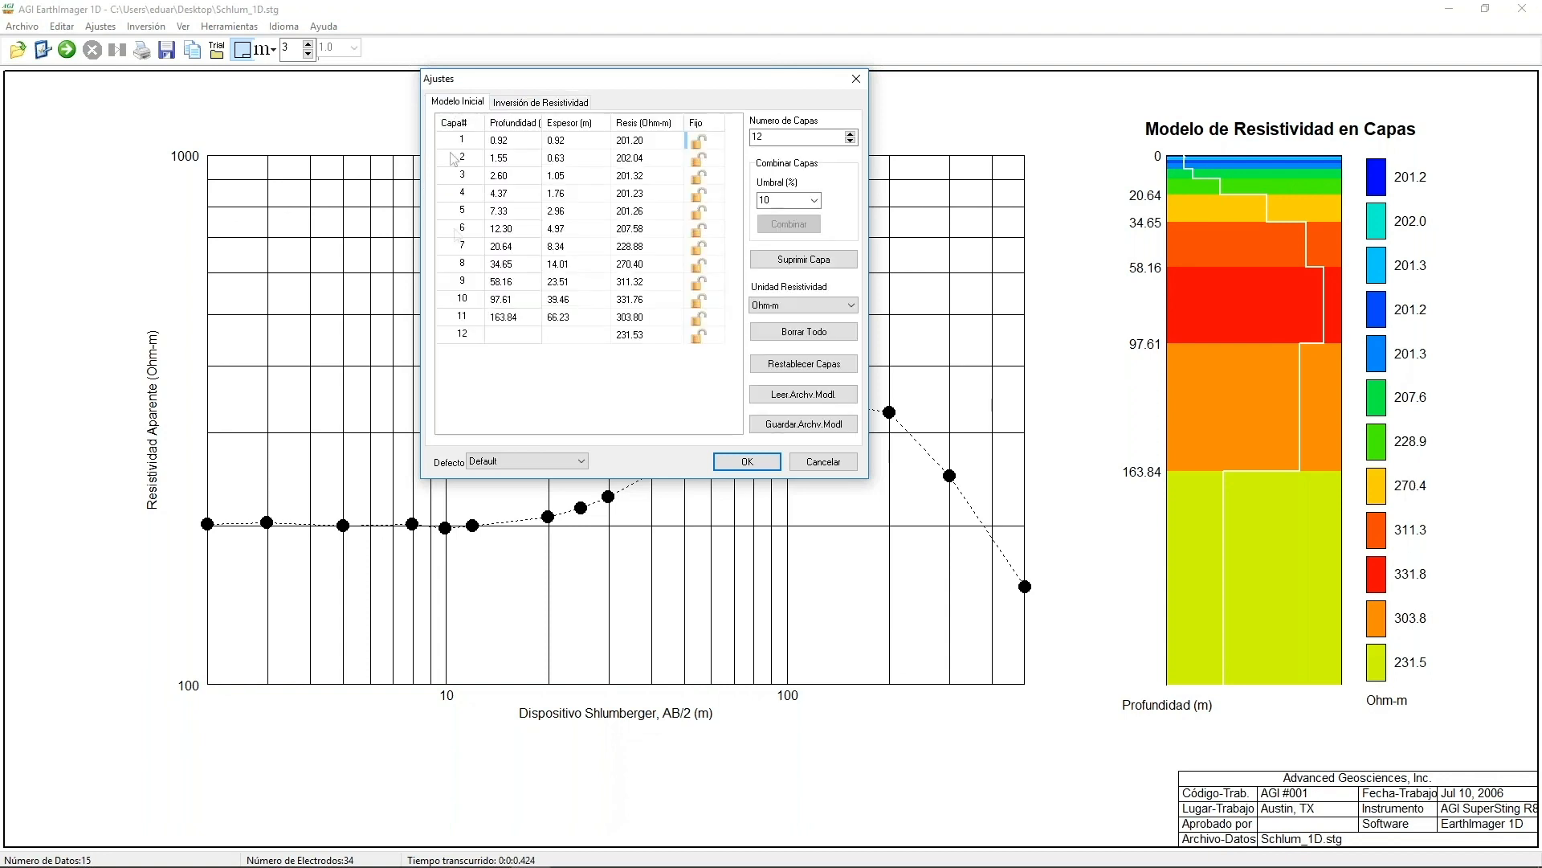
left_click(540, 102)
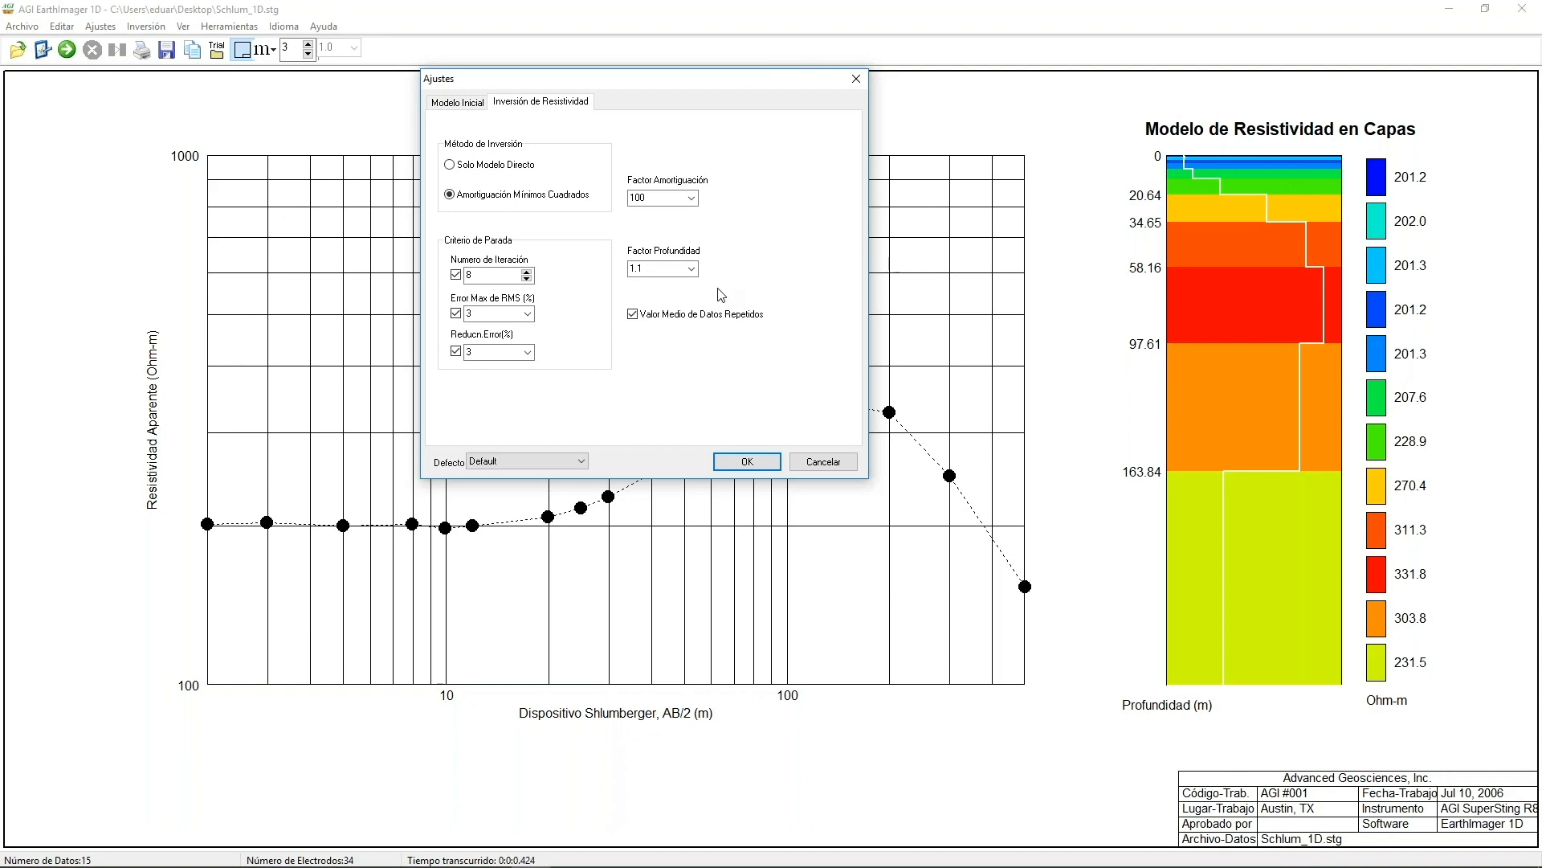
left_click(691, 198)
left_click(683, 233)
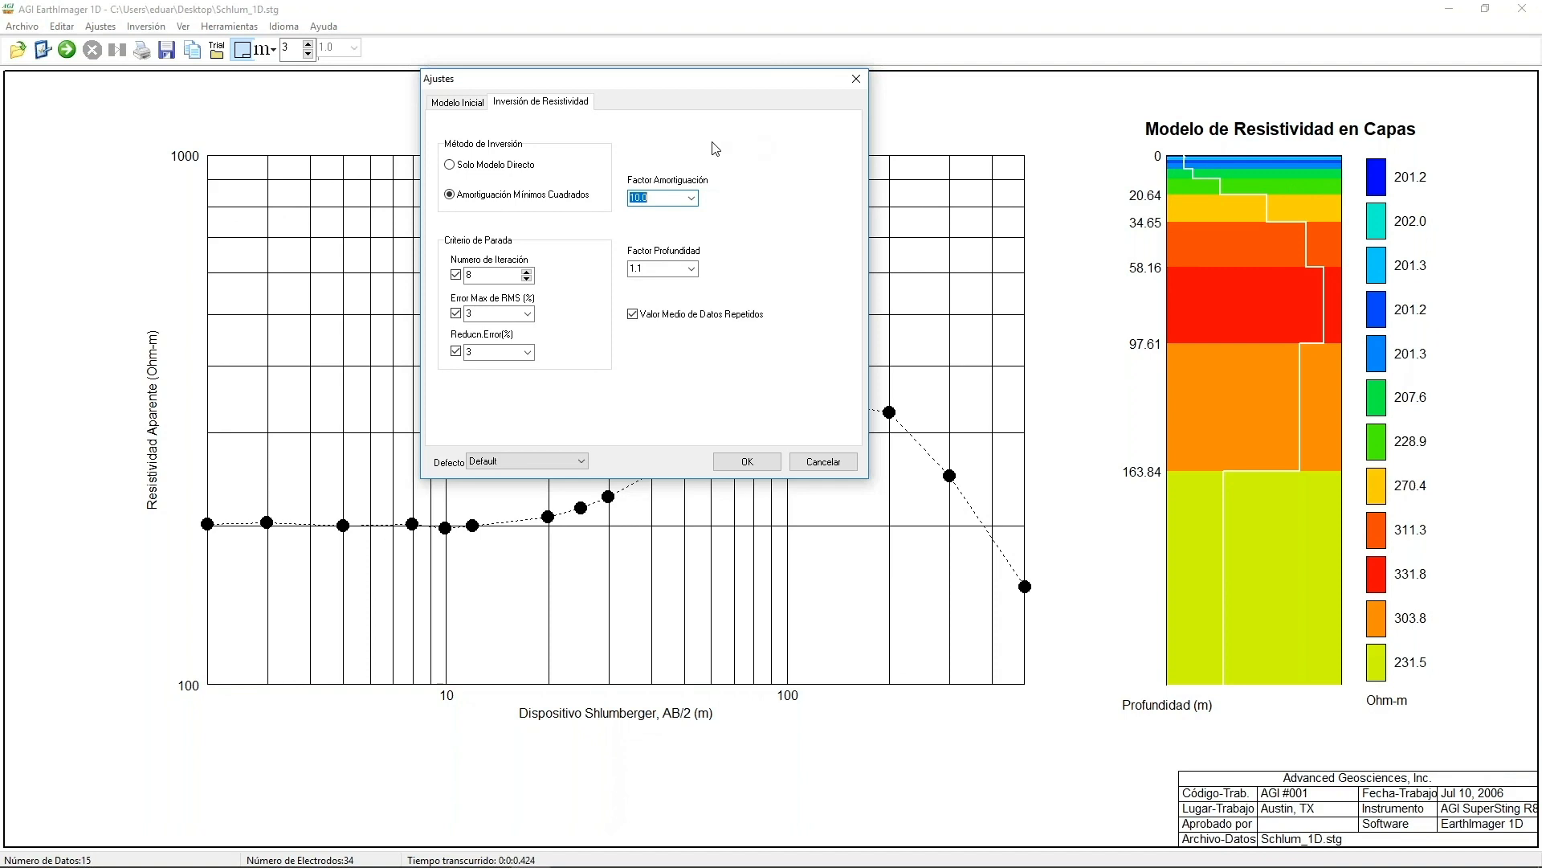
left_click(856, 80)
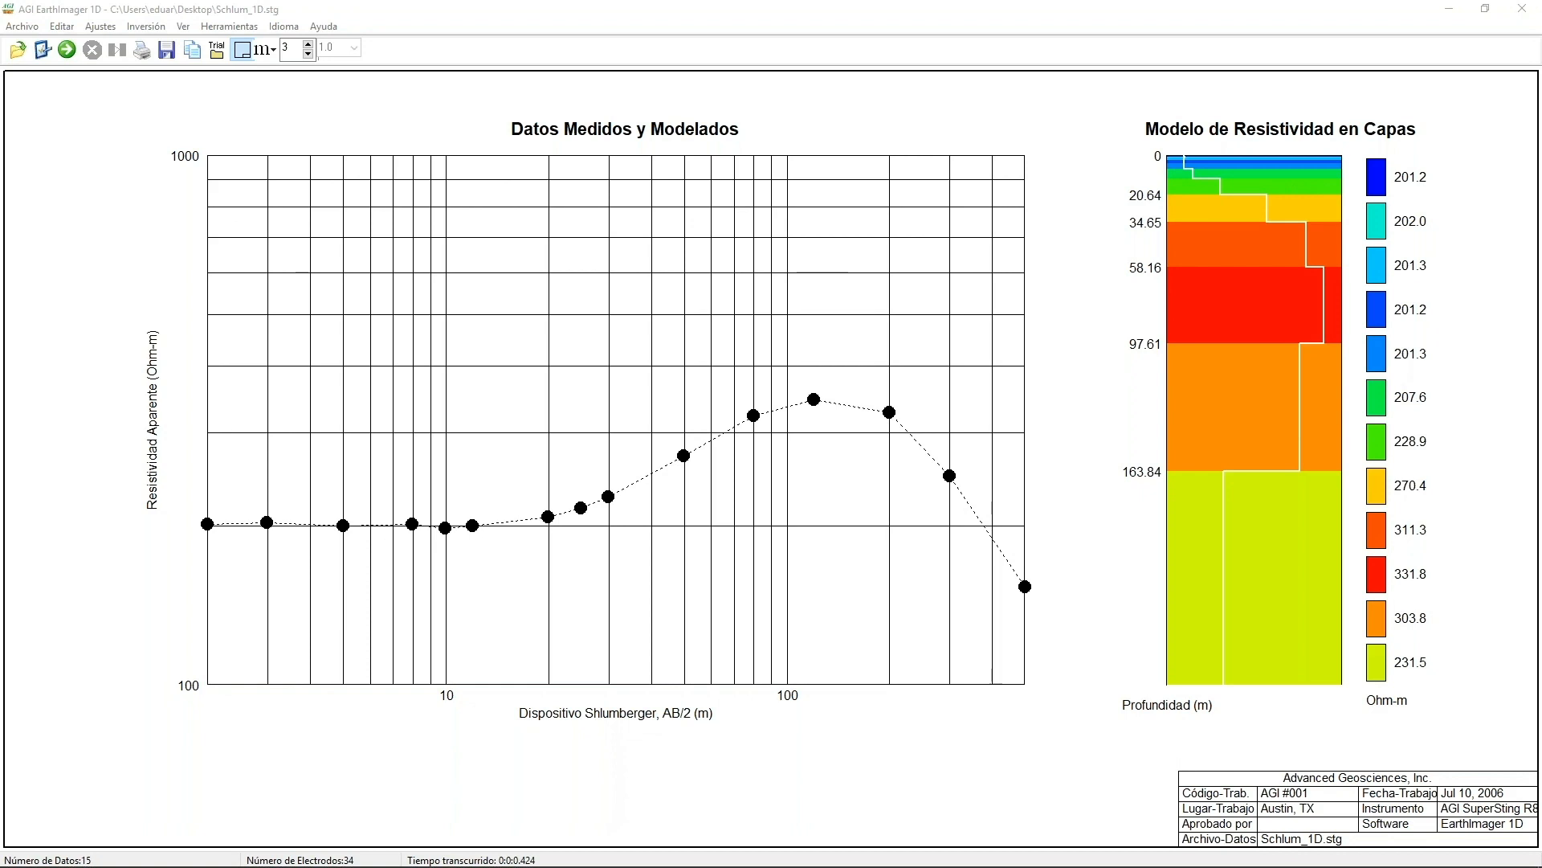
- Start combining 1D field data files into a 2D dataset and add Schlum_1D.stg from the Desktop three times
left_click(229, 26)
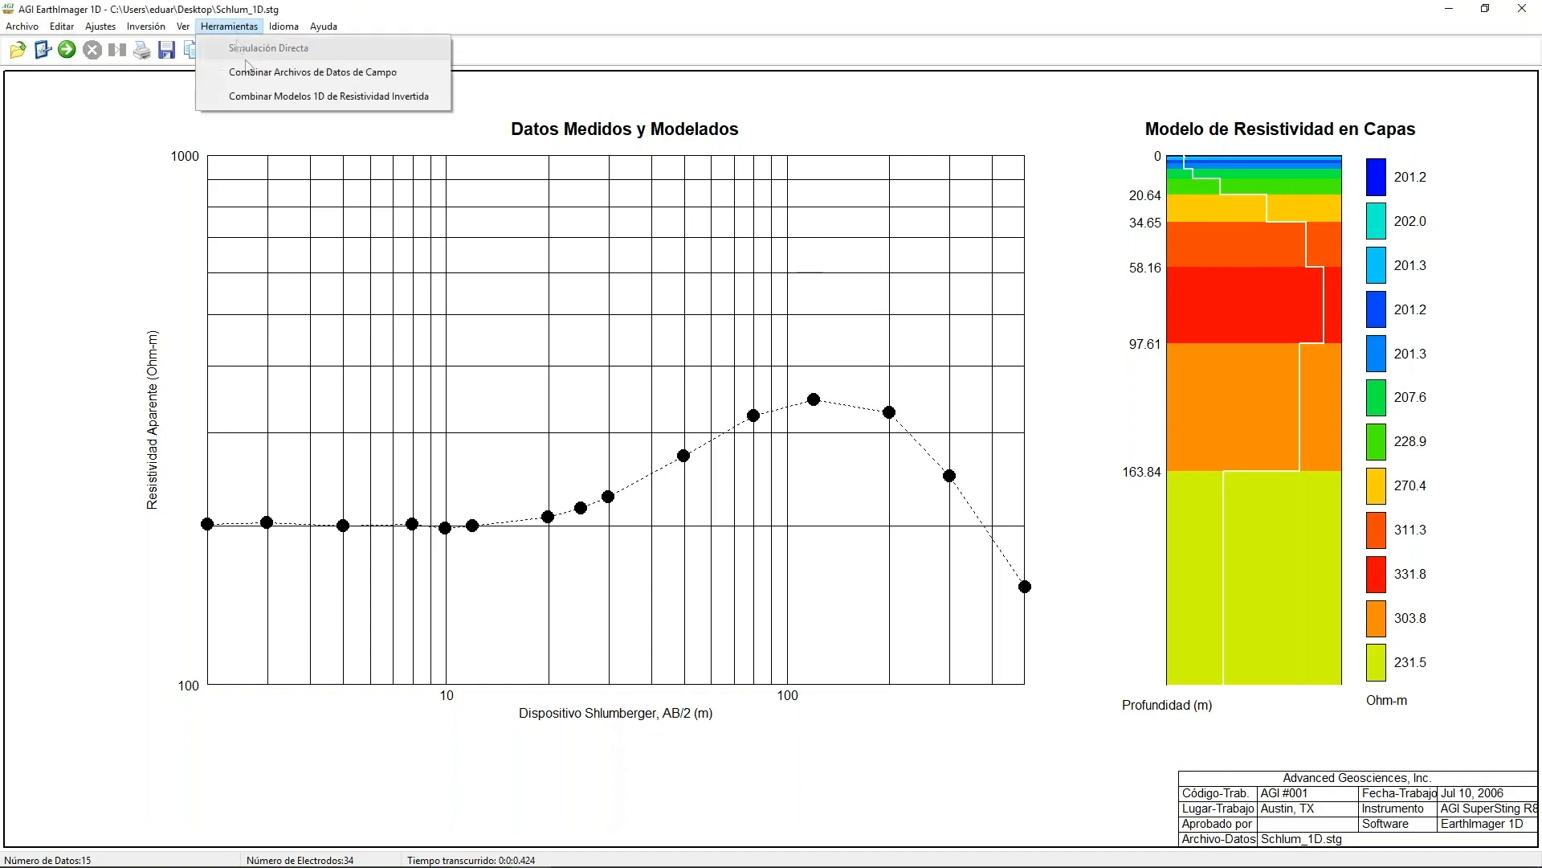
left_click(383, 72)
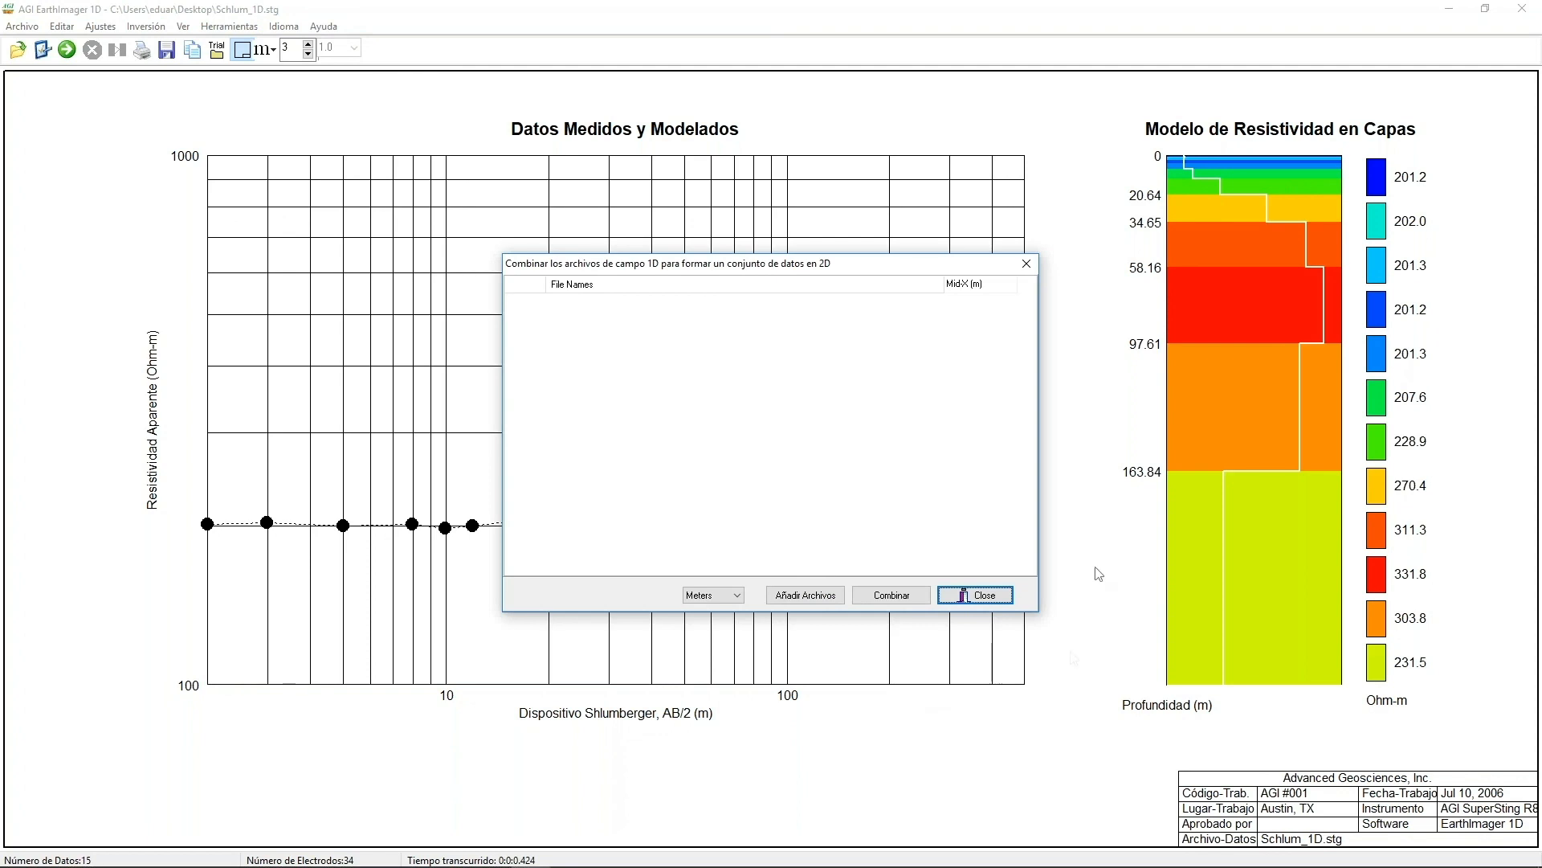
left_click(804, 591)
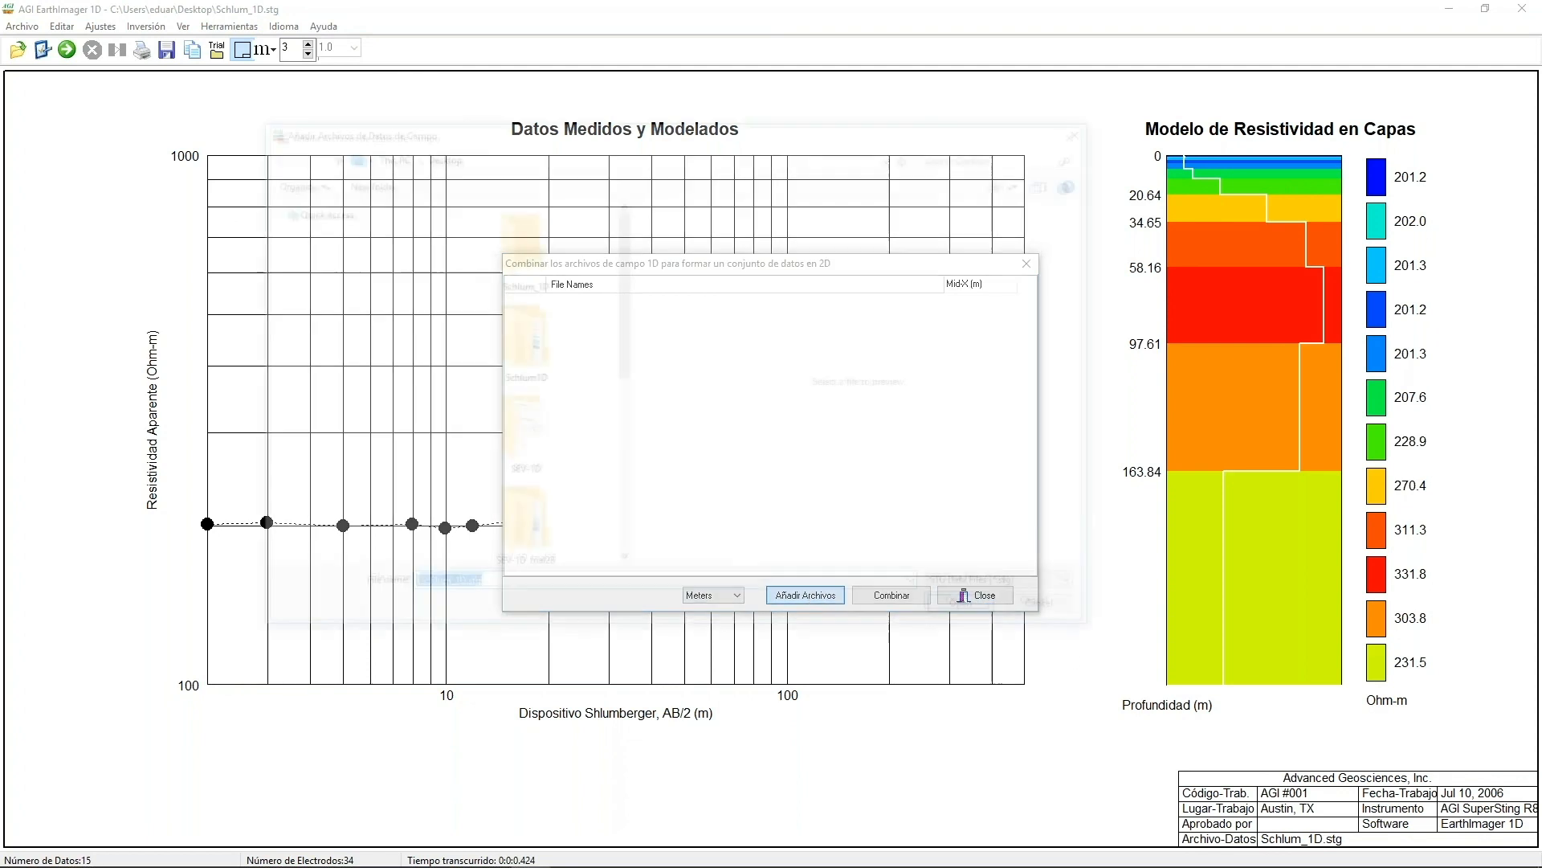
scroll(592, 430, "down", 3)
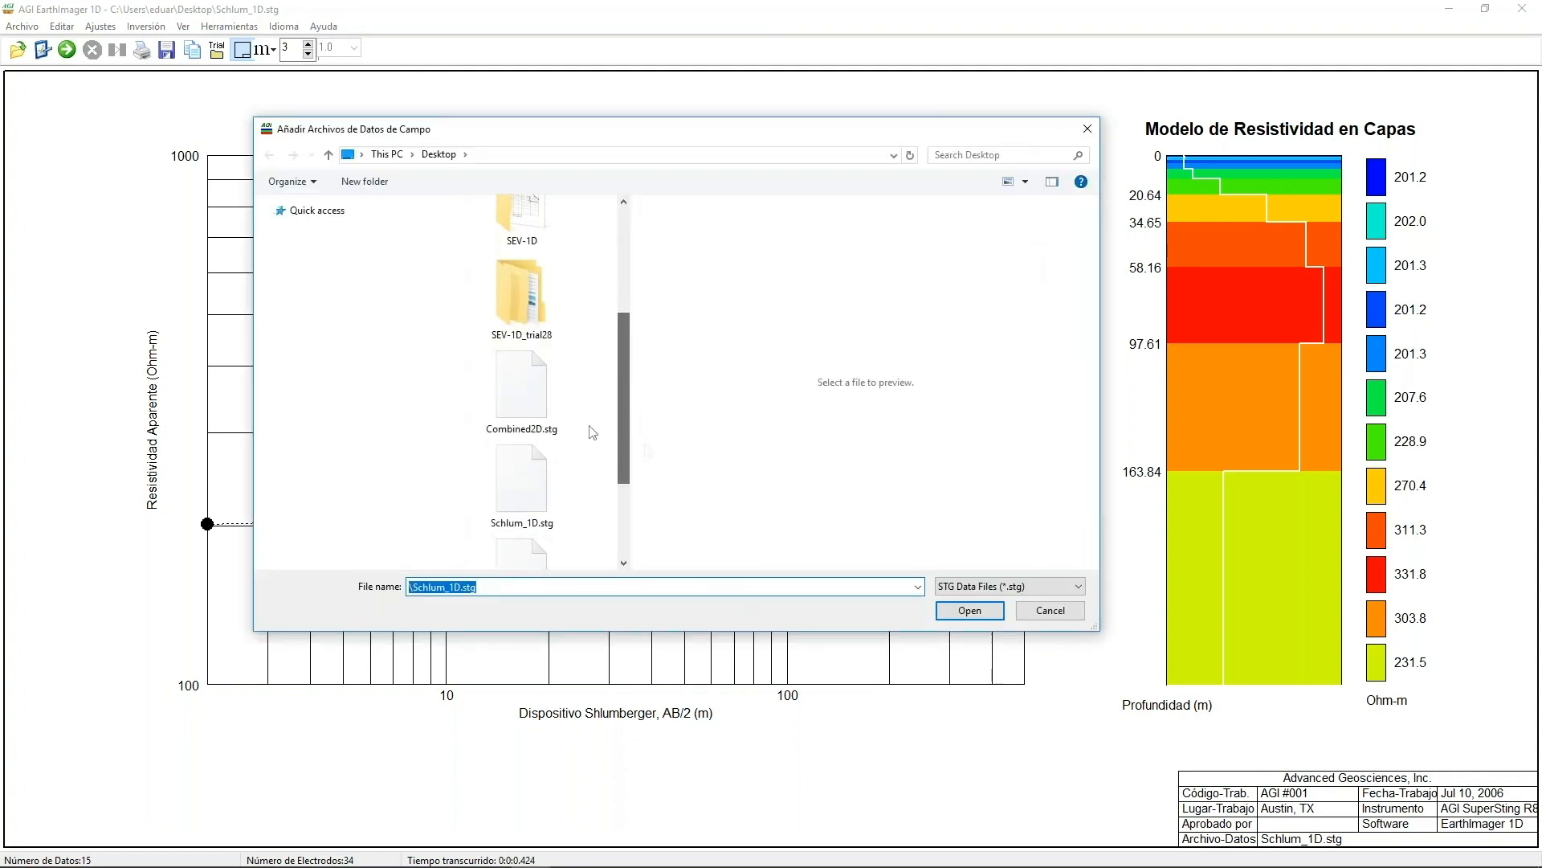
left_click(532, 502)
double_click(531, 498)
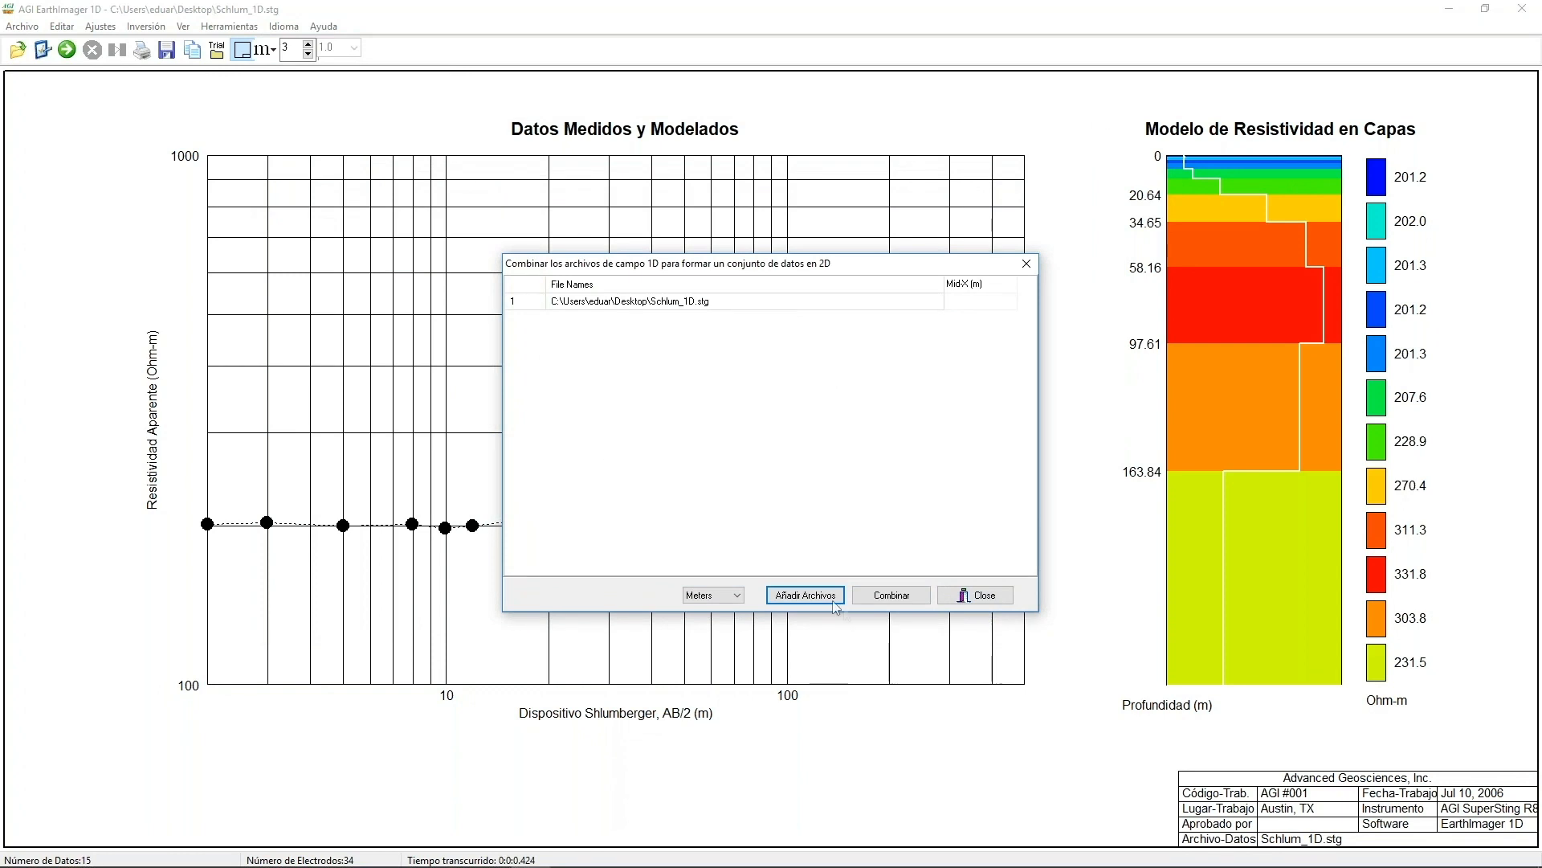
left_click(806, 594)
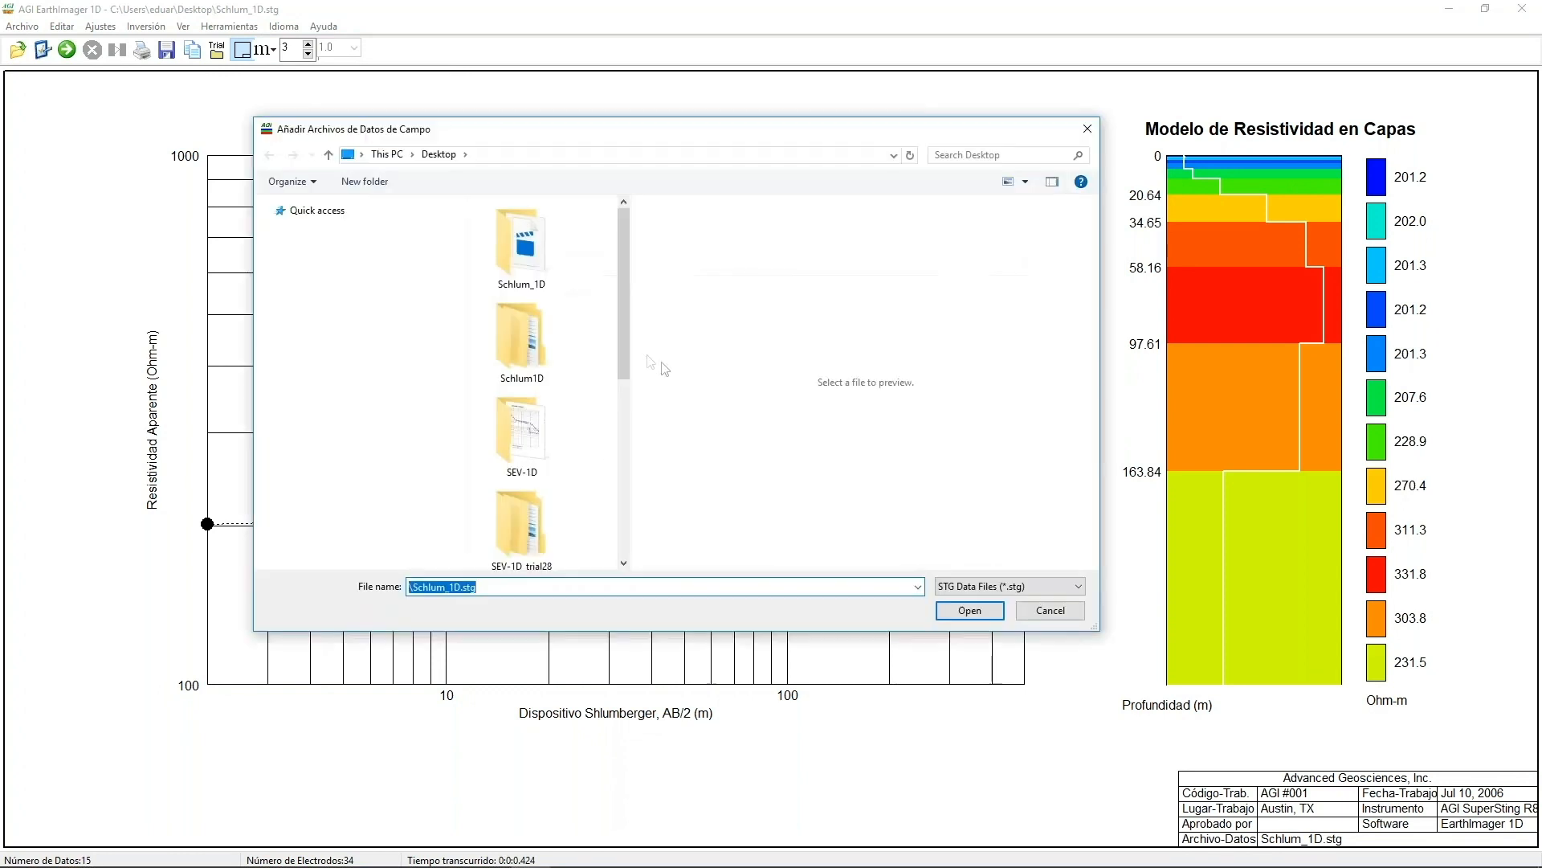
scroll(629, 396, "down", 2)
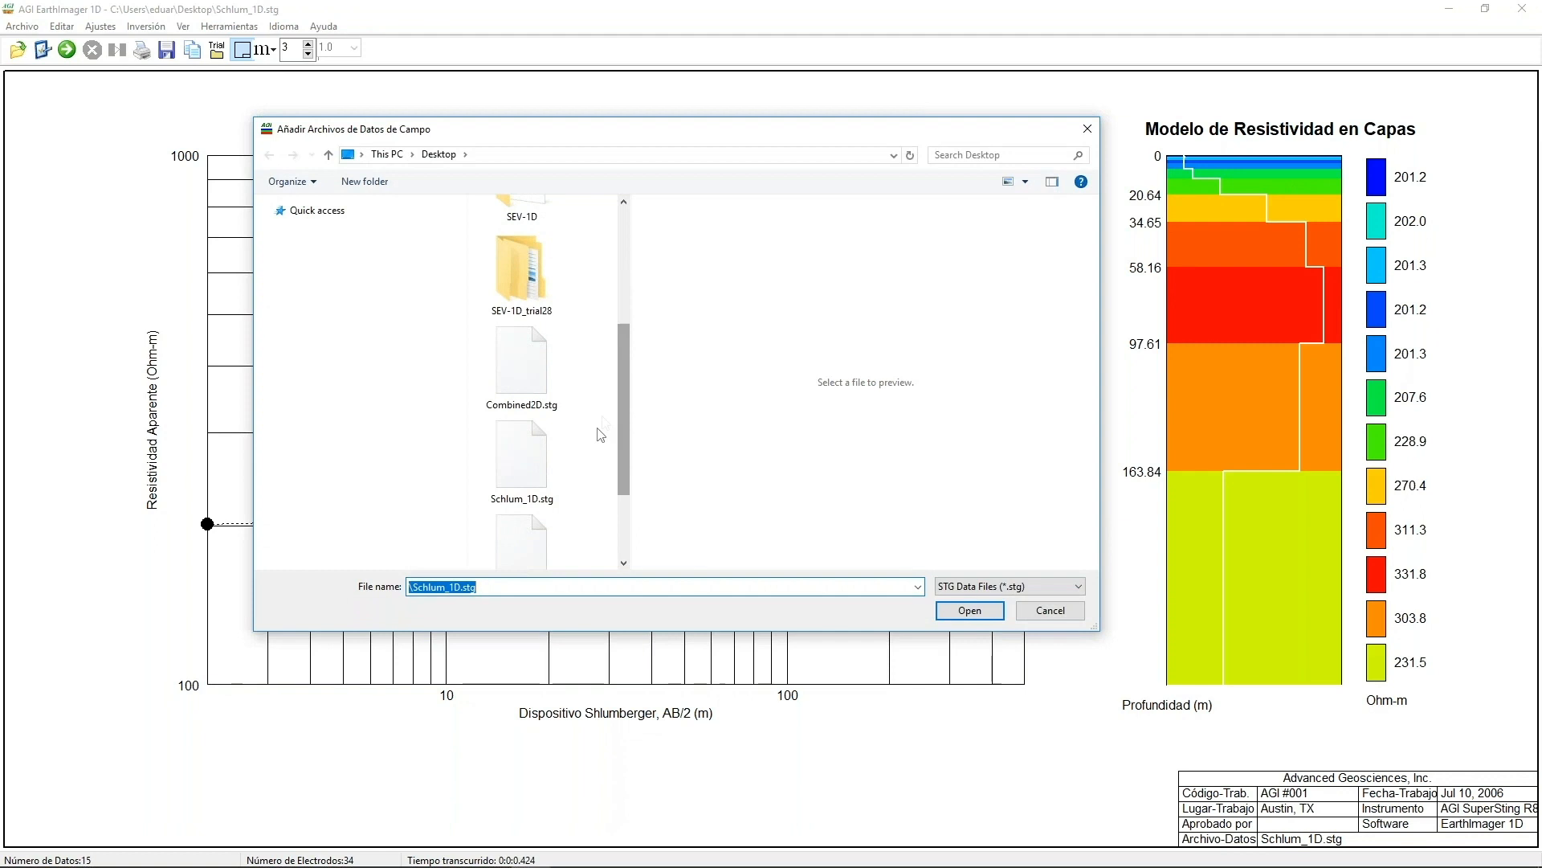
double_click(534, 447)
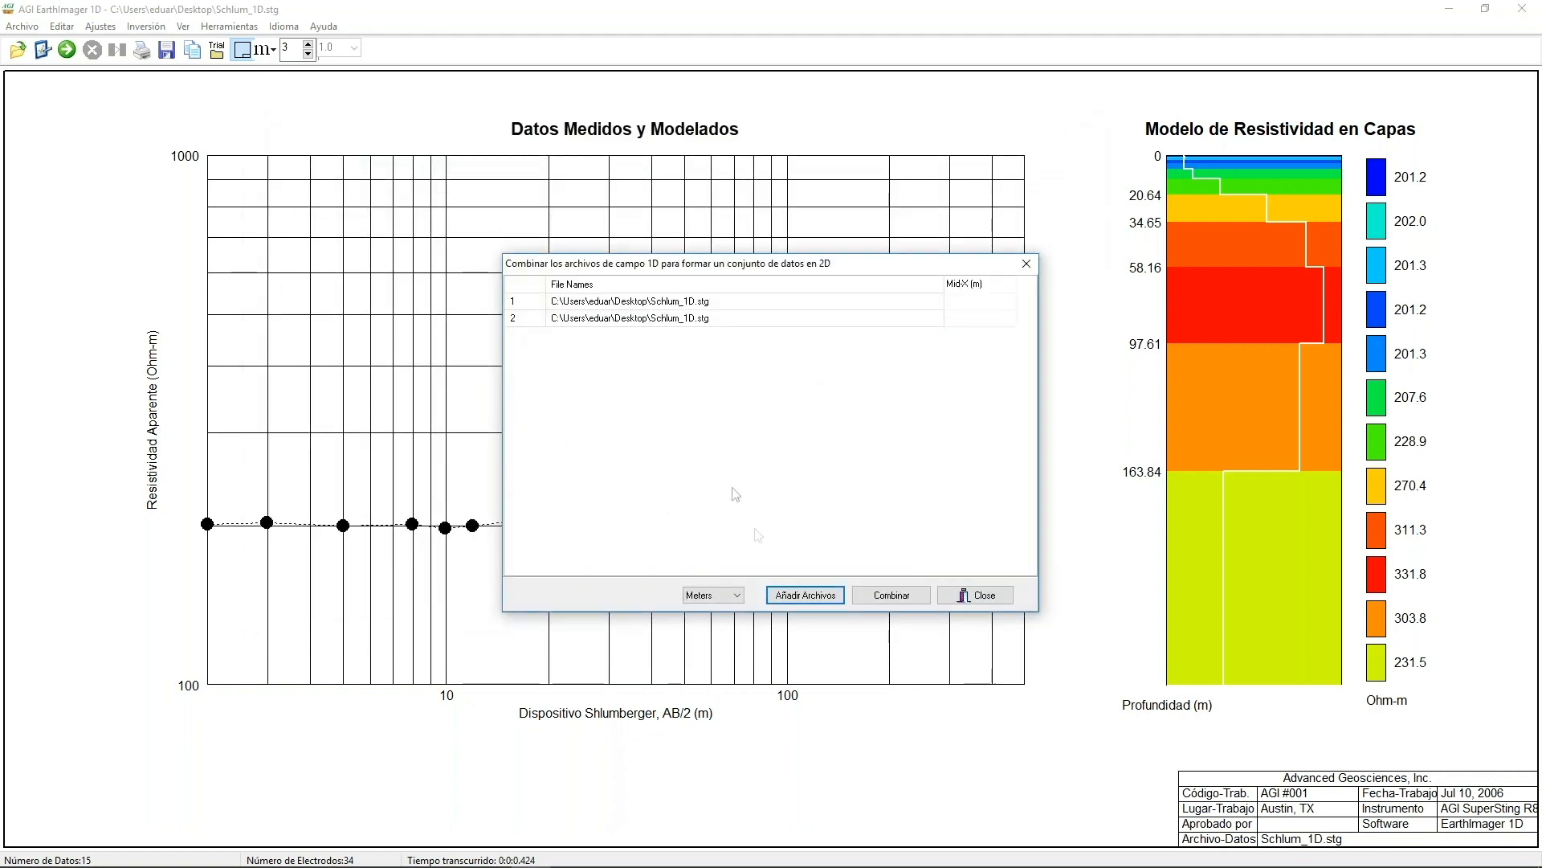
left_click(769, 586)
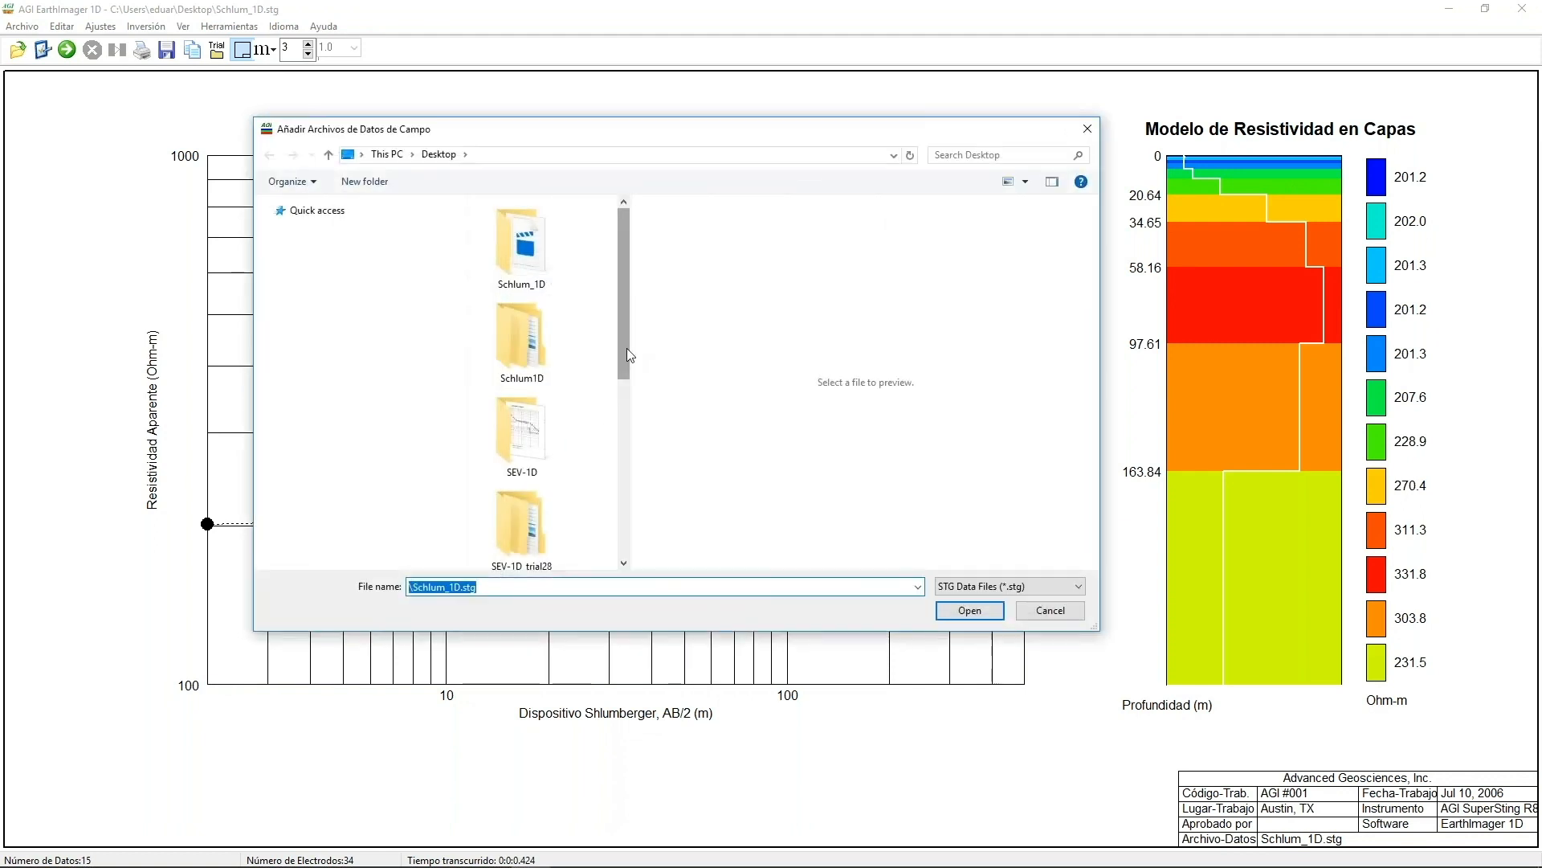
left_click_drag(627, 348, 629, 515)
double_click(522, 372)
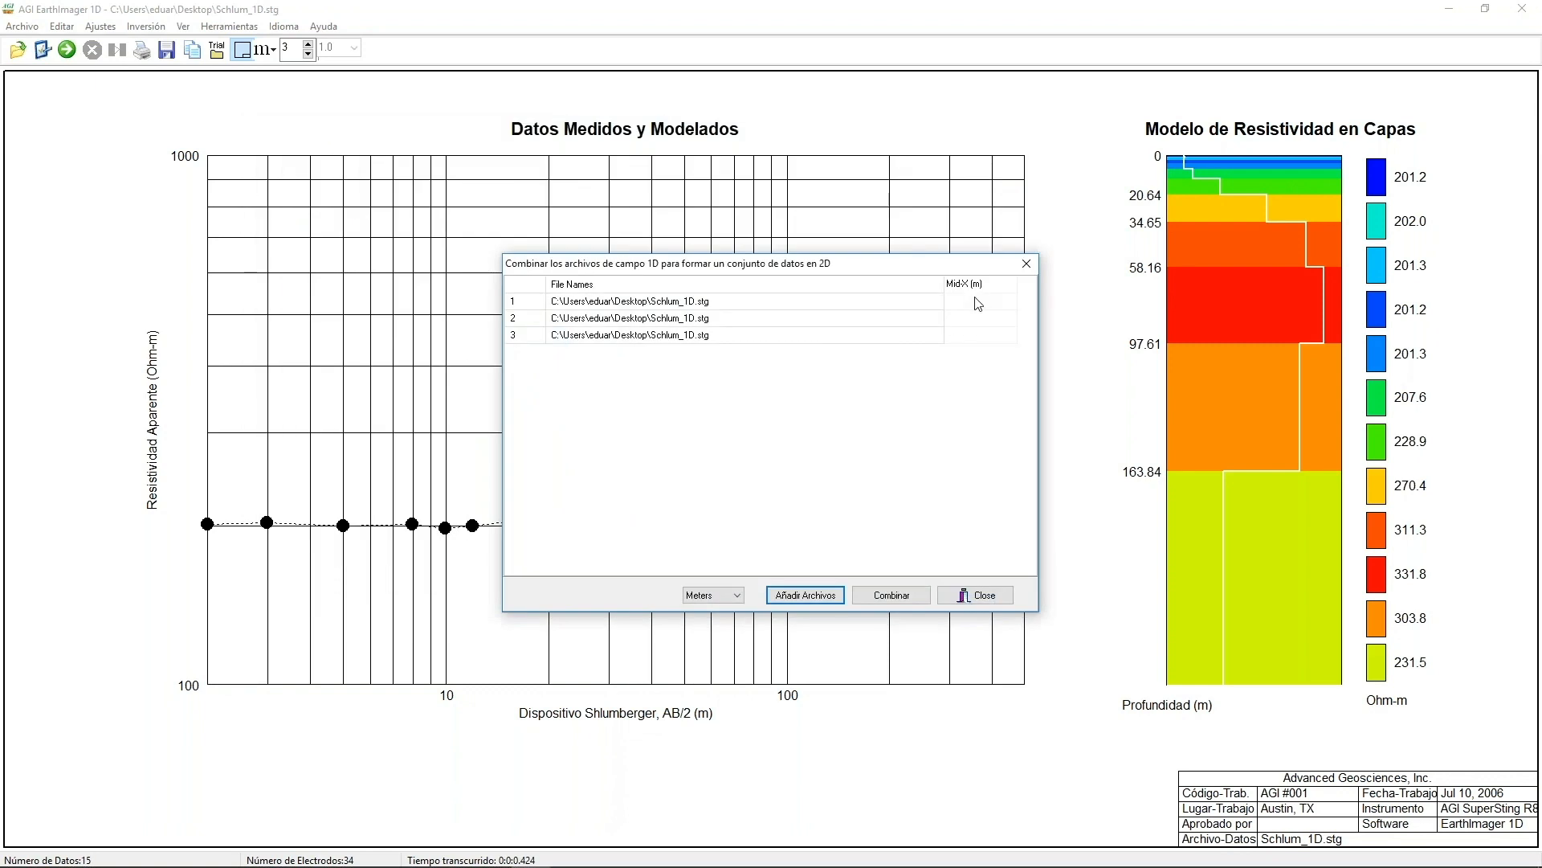
- Set the Mid-X positions of the three listed files to 0, 100 and 200 m
left_click(978, 303)
type("0")
left_click(971, 321)
type("100")
left_click(966, 338)
type("200")
- Combine the listed files, save the result as Combined2D.stg over the existing Desktop file, and close the combining tool
left_click(892, 595)
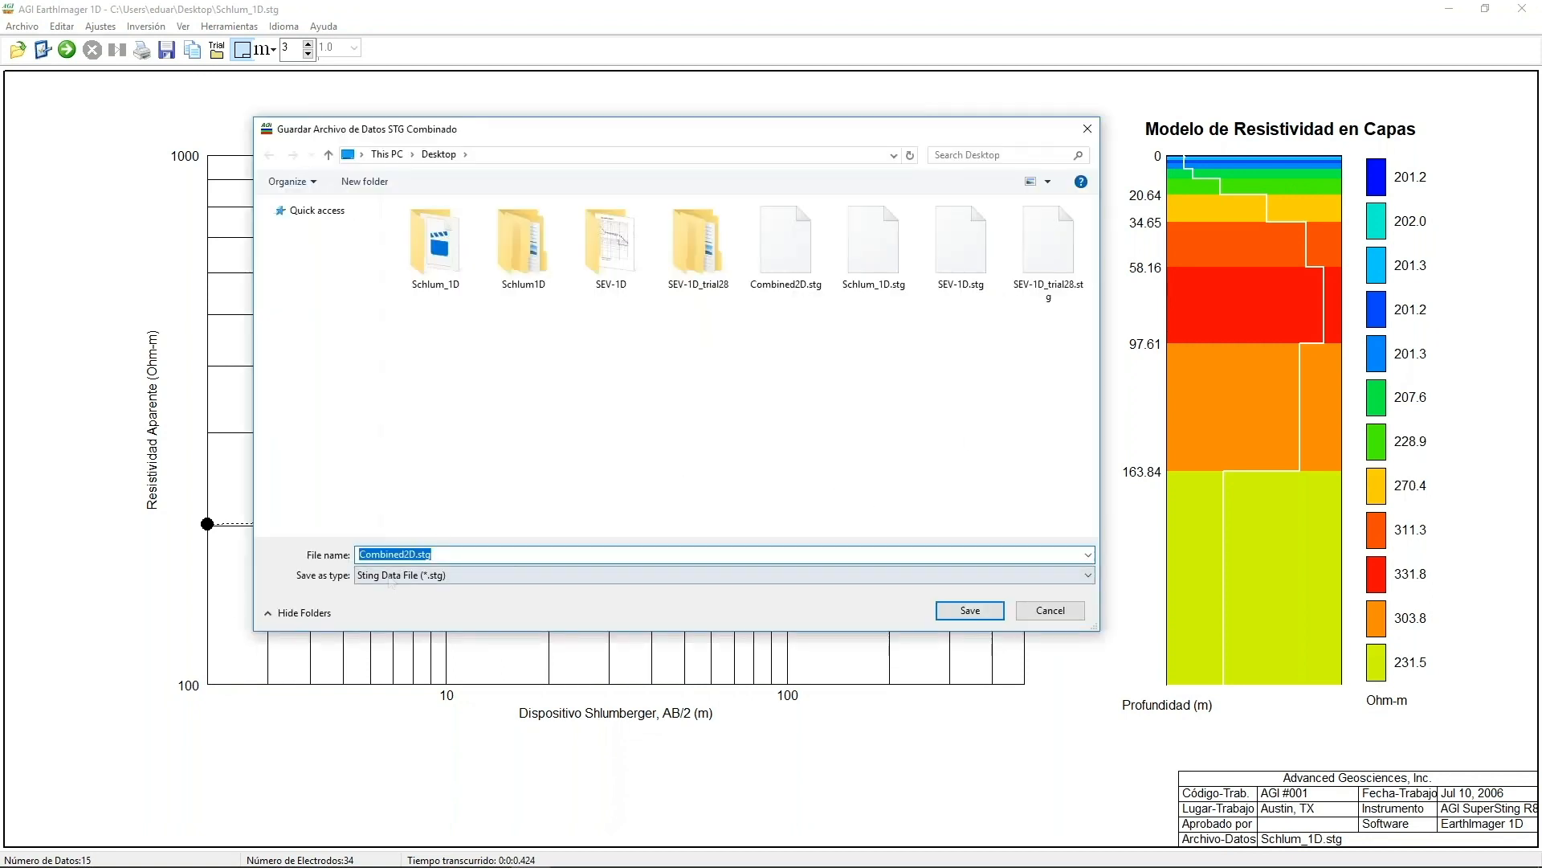
left_click(977, 610)
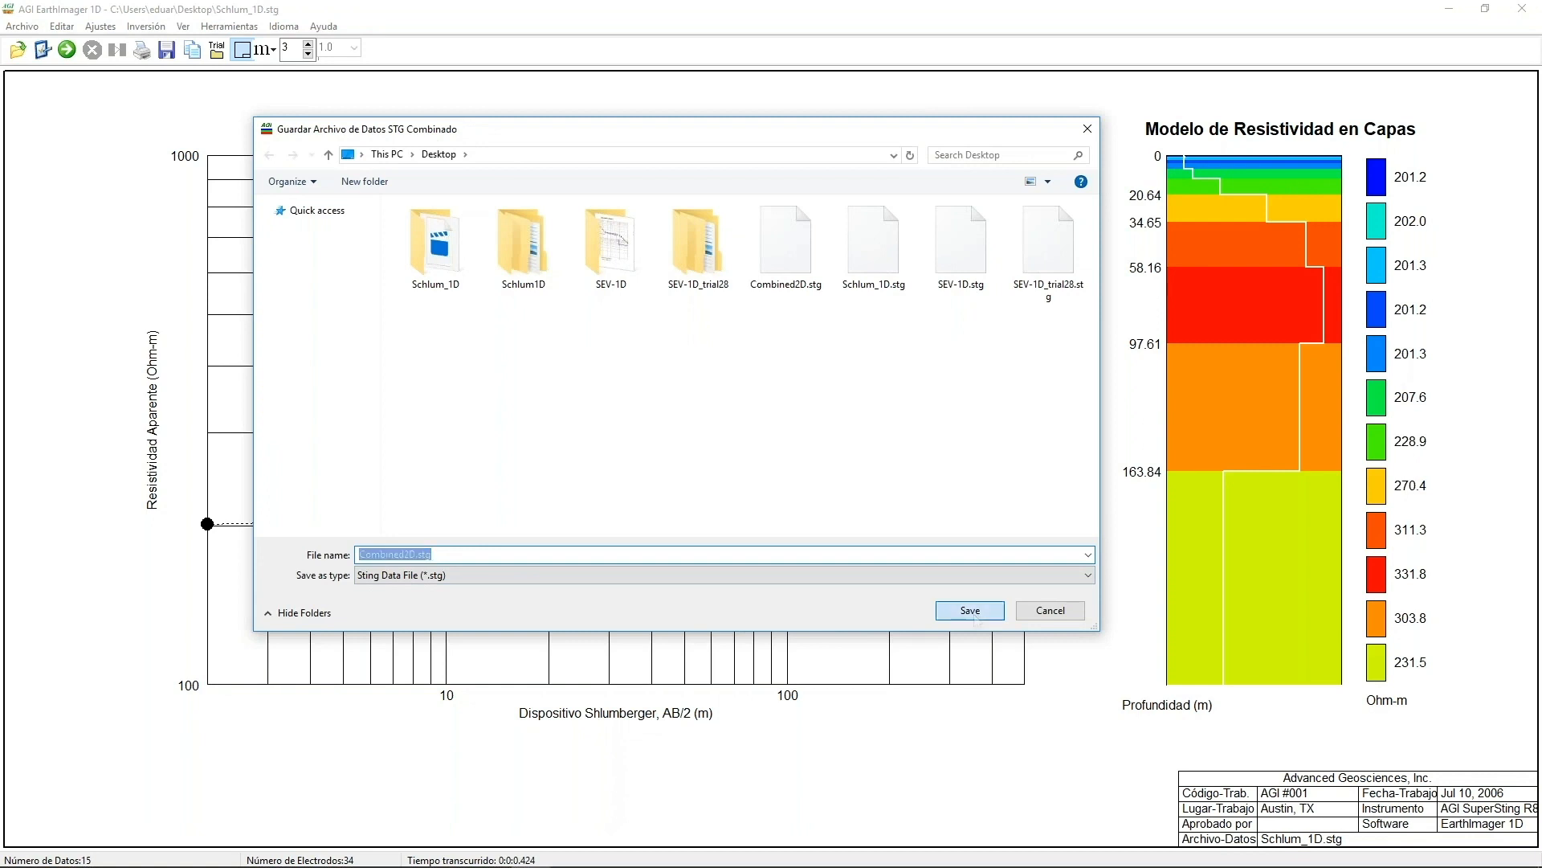
left_click(817, 447)
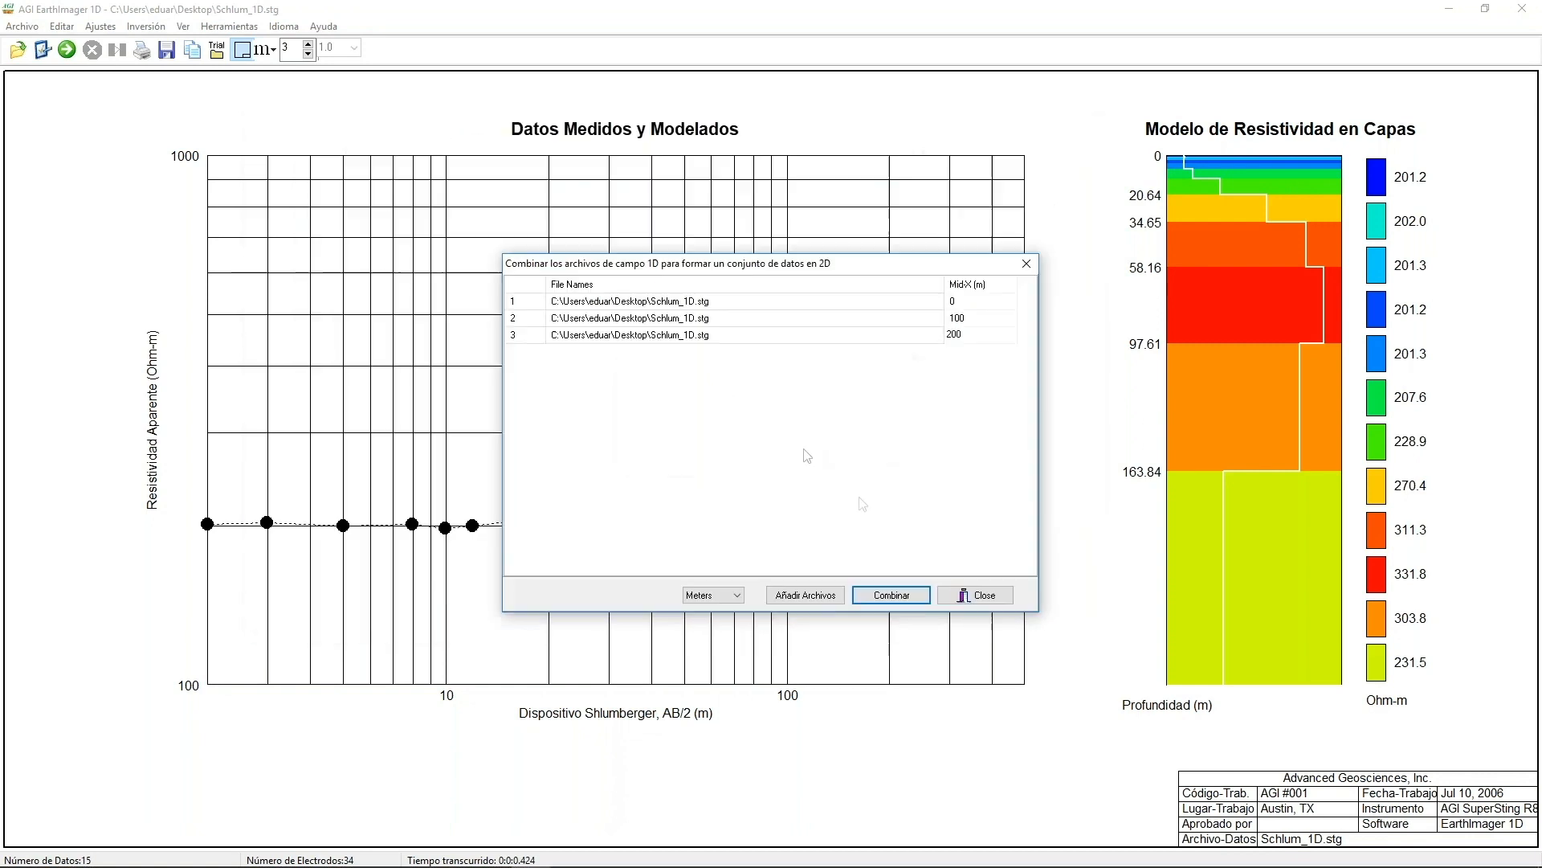
left_click(979, 593)
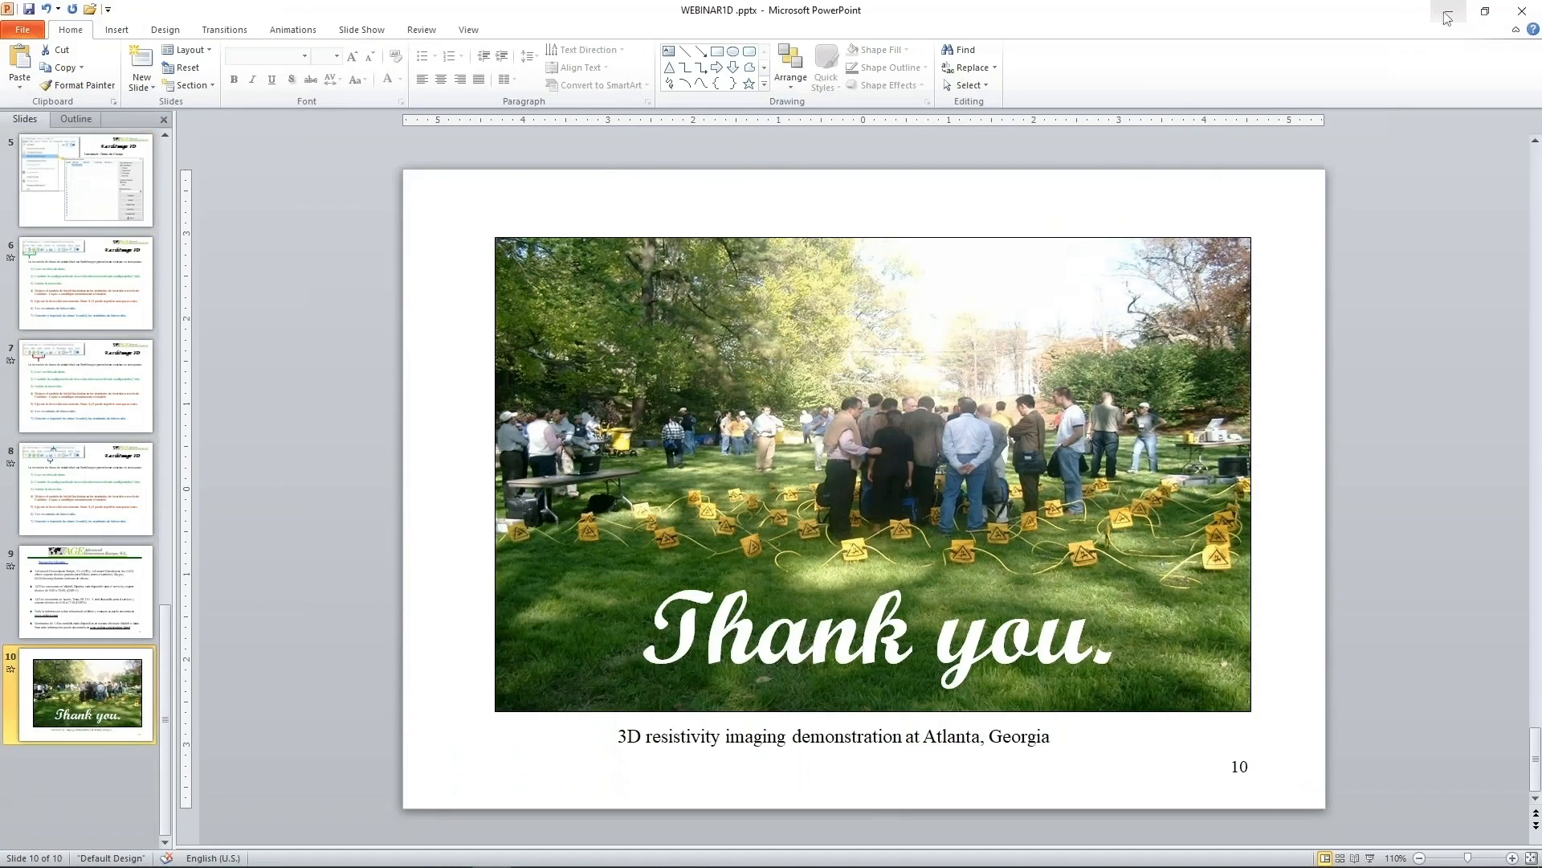
- Minimize the presentation, launch EarthImager 2D from the desktop, and select the Surface settings preset
left_click(1450, 13)
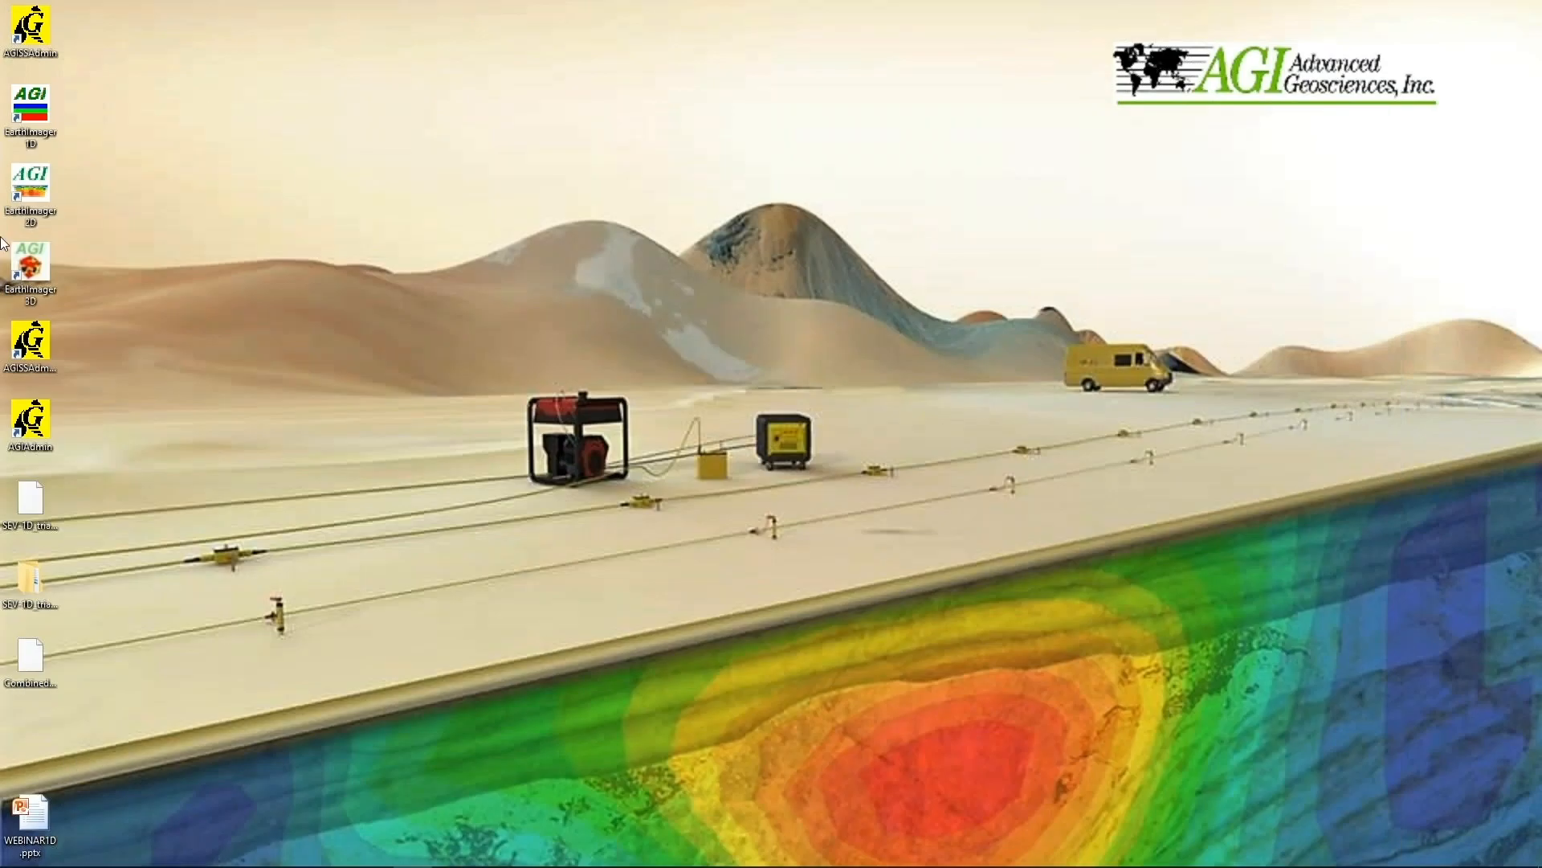
double_click(30, 195)
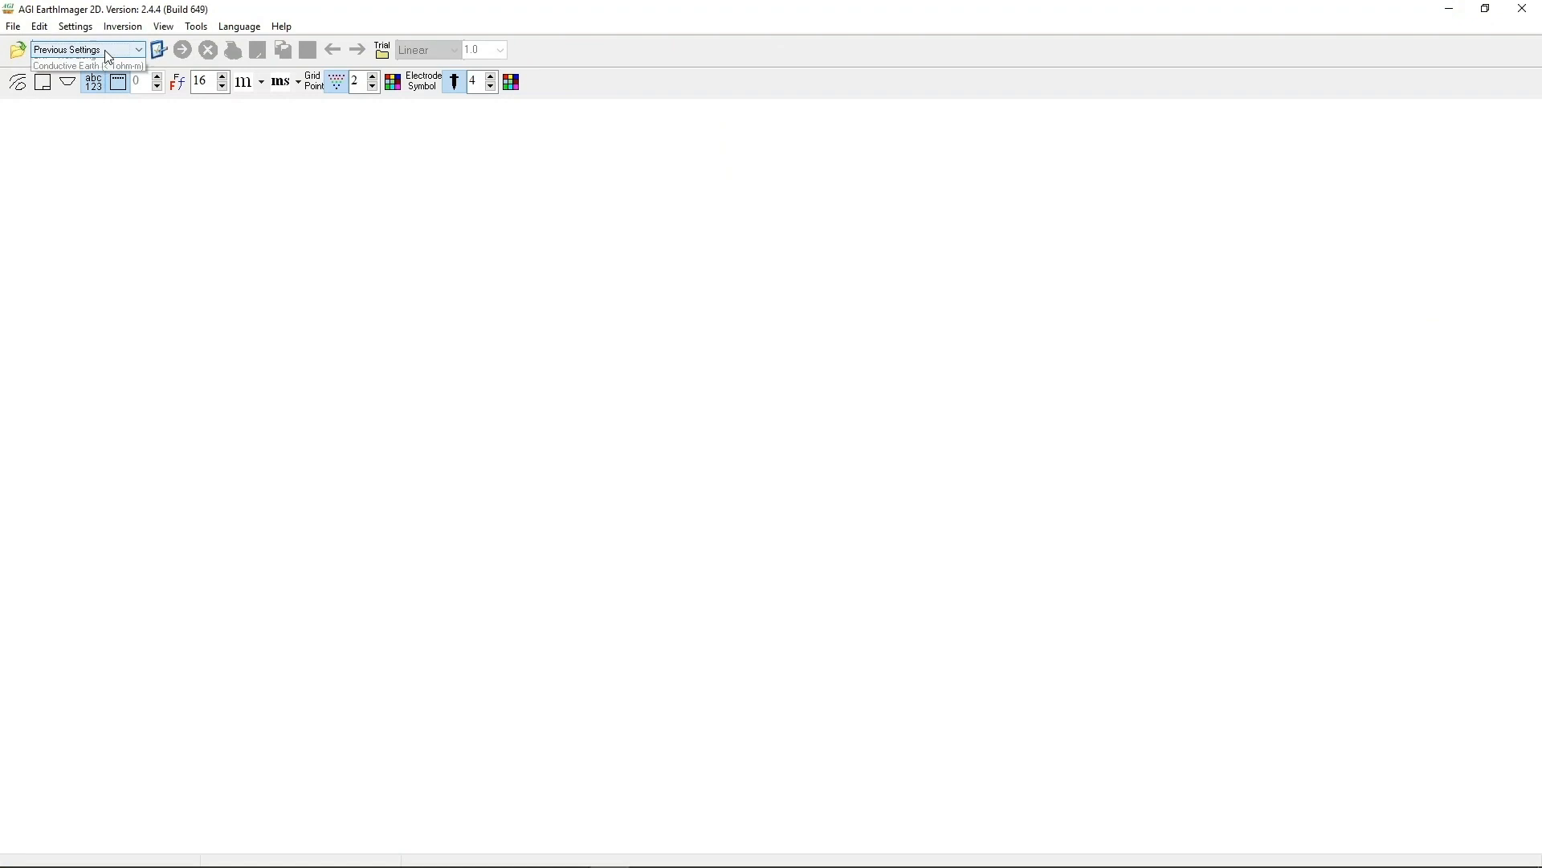
left_click(103, 50)
left_click(100, 75)
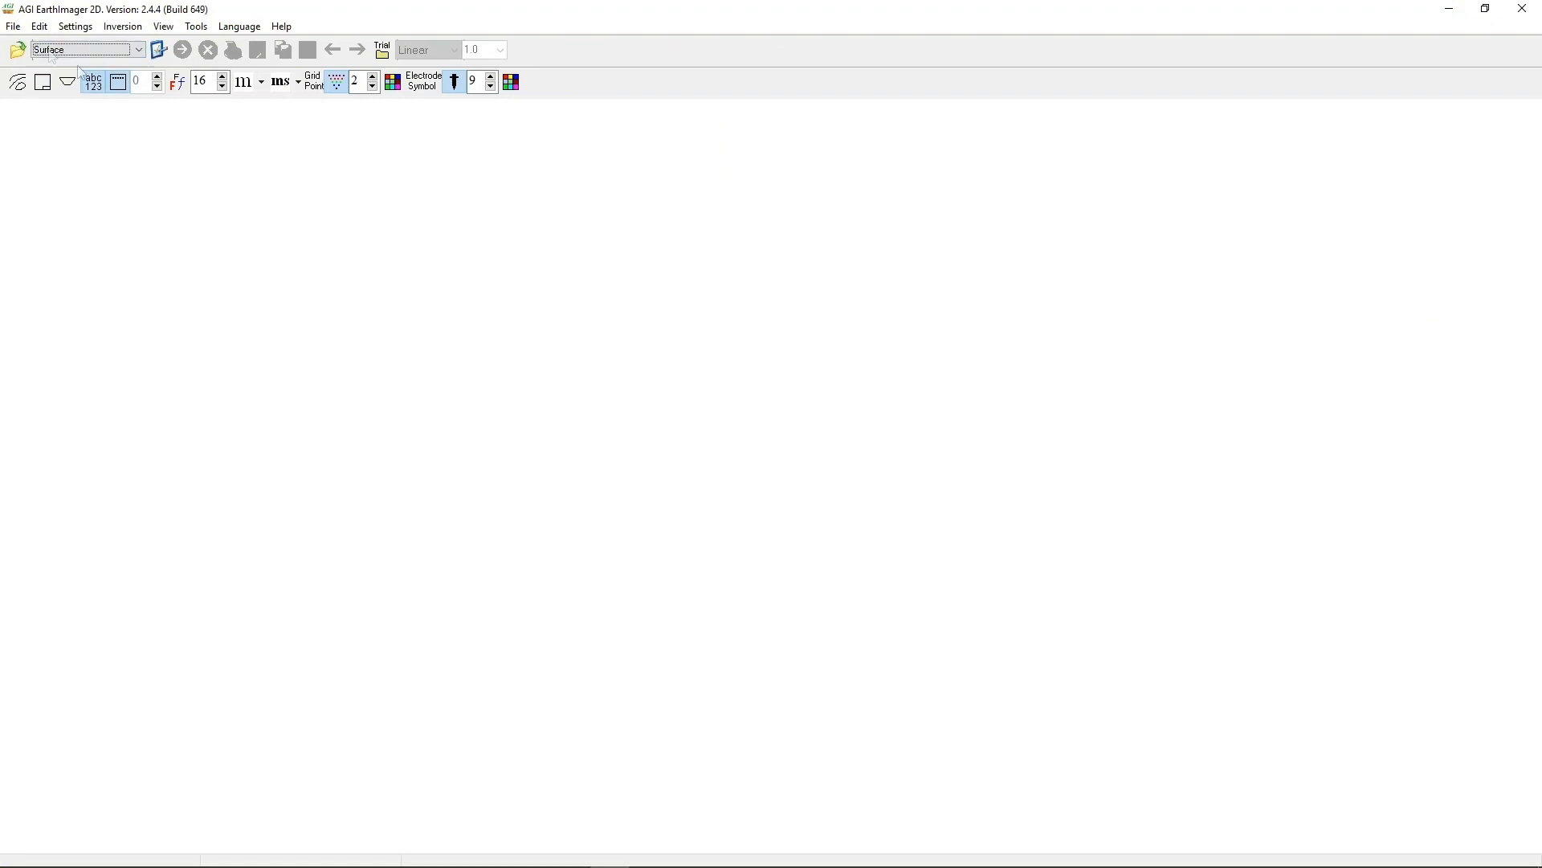
- Read the combined data file Combined2D.stg from the Desktop into EarthImager 2D
left_click(14, 27)
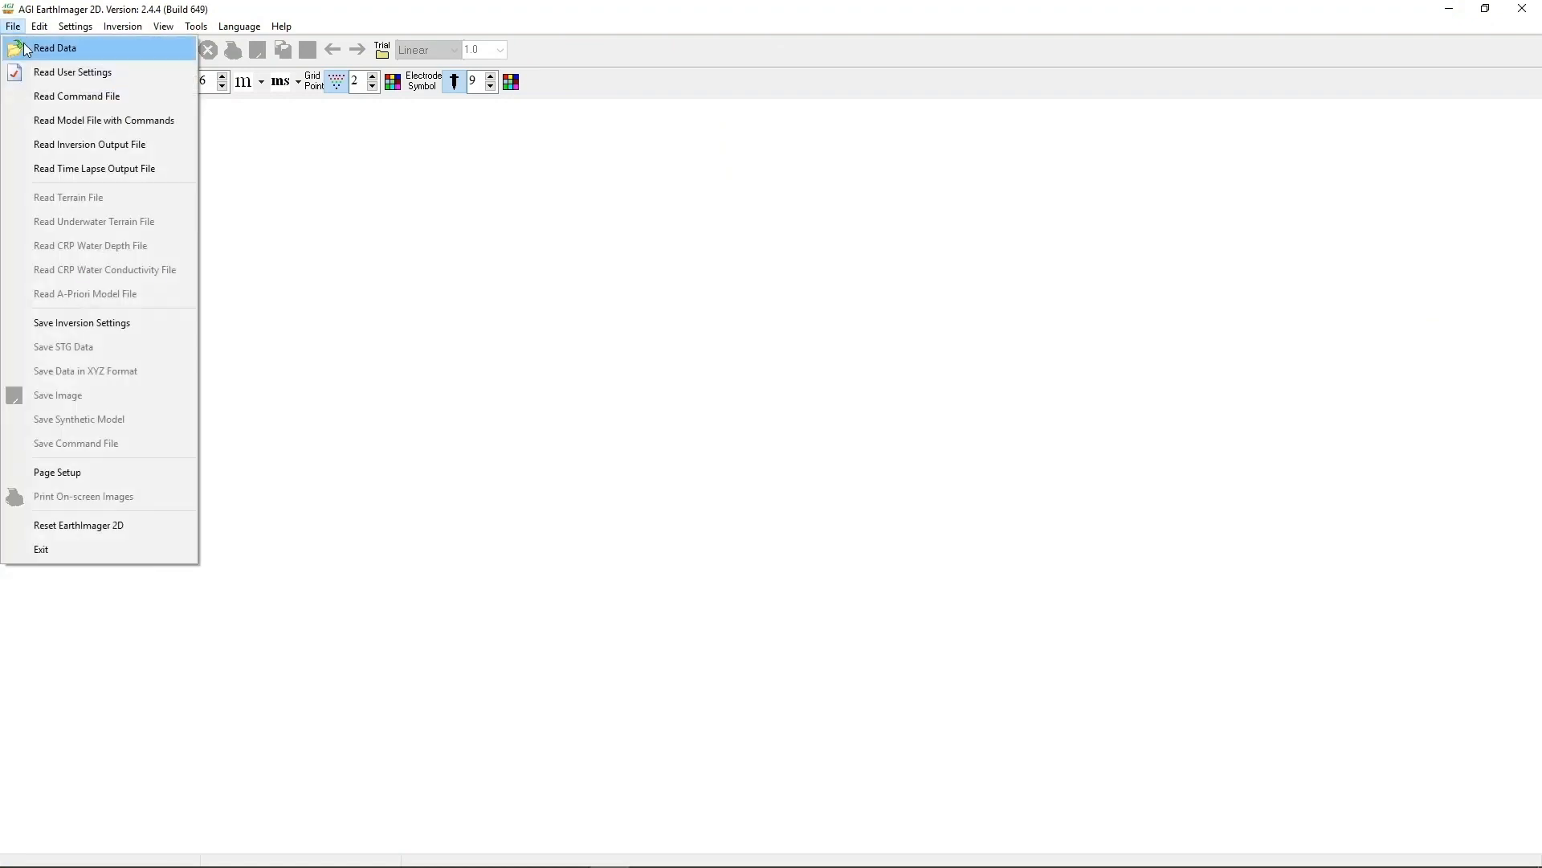
left_click(40, 49)
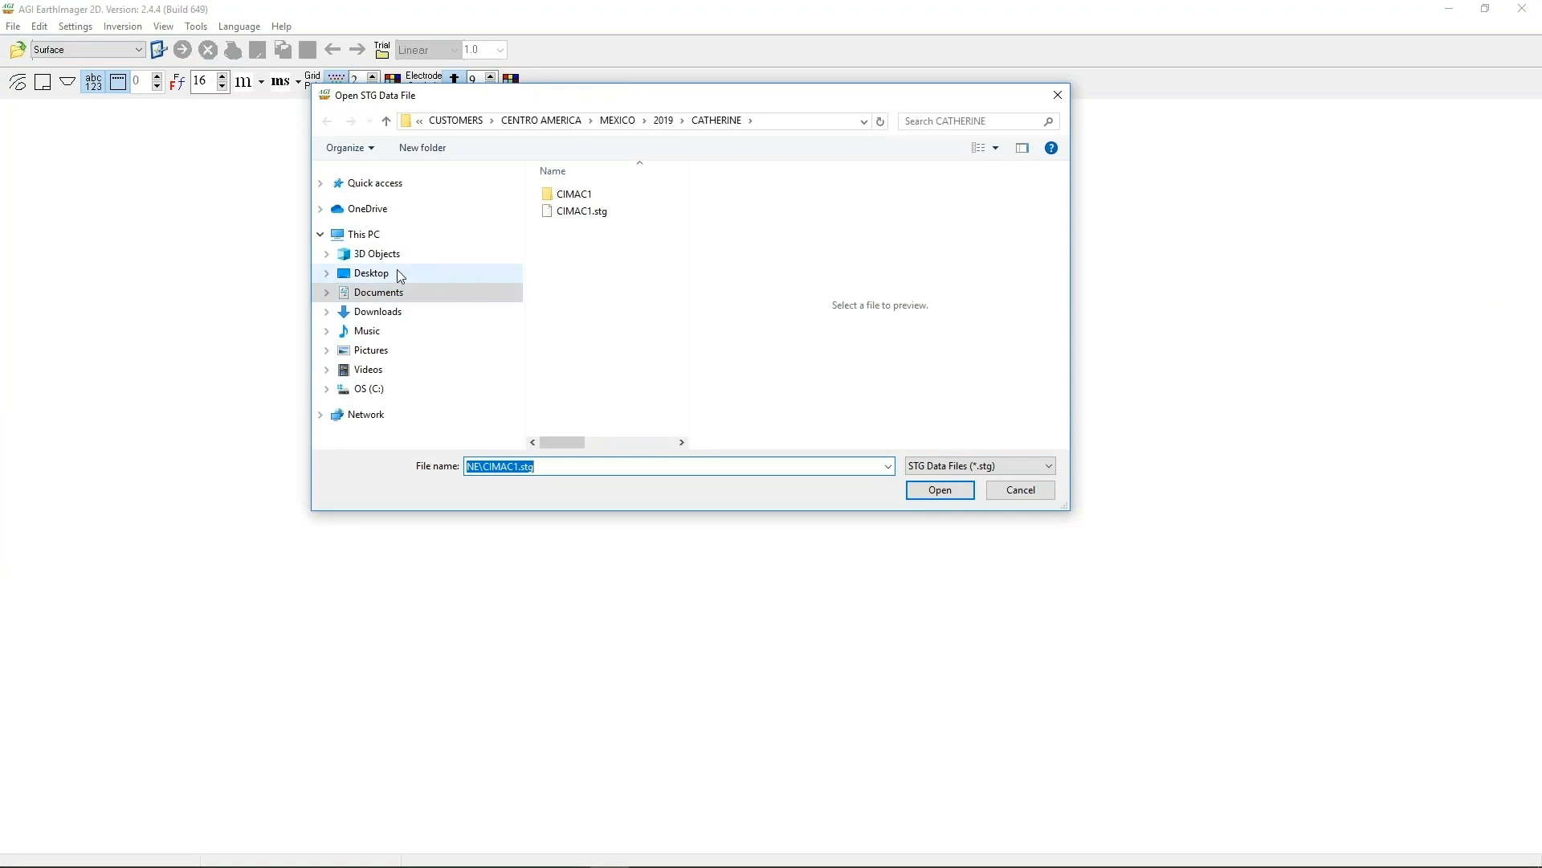
left_click(379, 274)
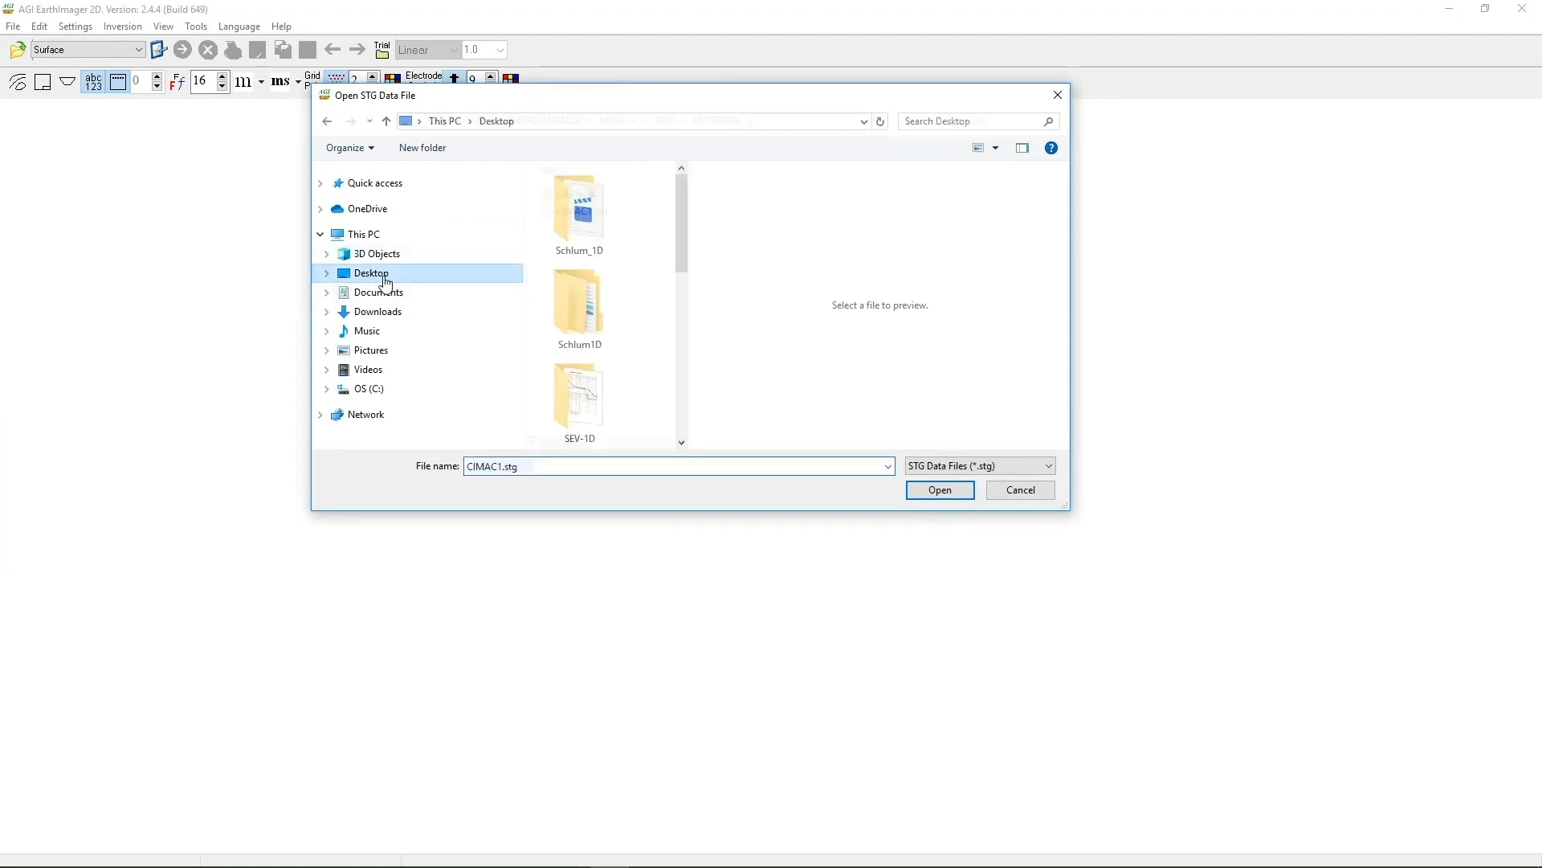
left_click_drag(681, 224, 675, 346)
left_click(593, 237)
left_click(939, 490)
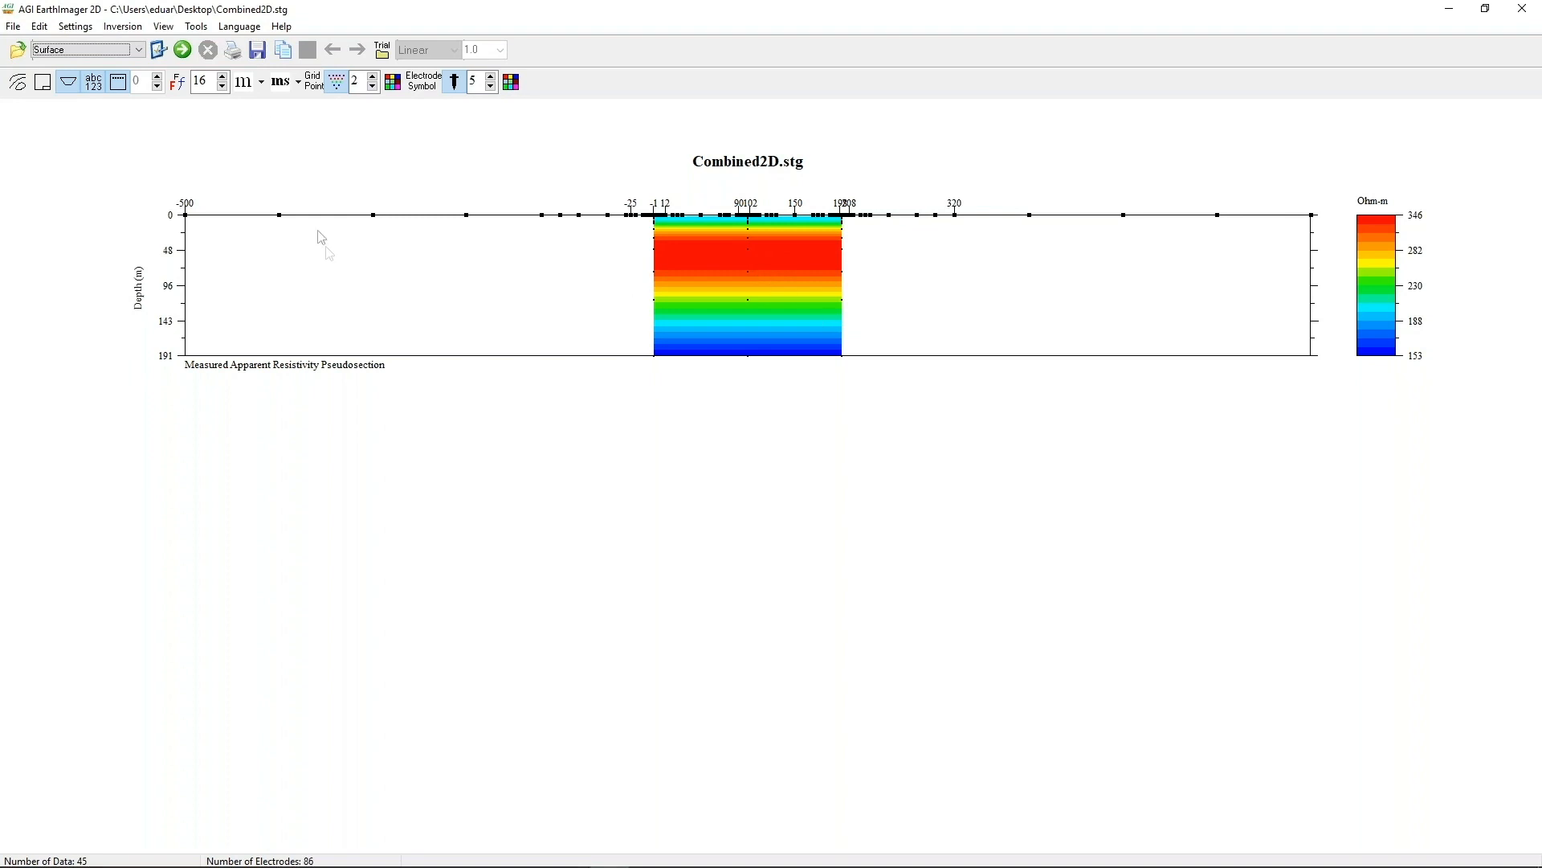
- Invert the combined 2D data and remove the poorly fit readings using the data misfit histogram
left_click(182, 49)
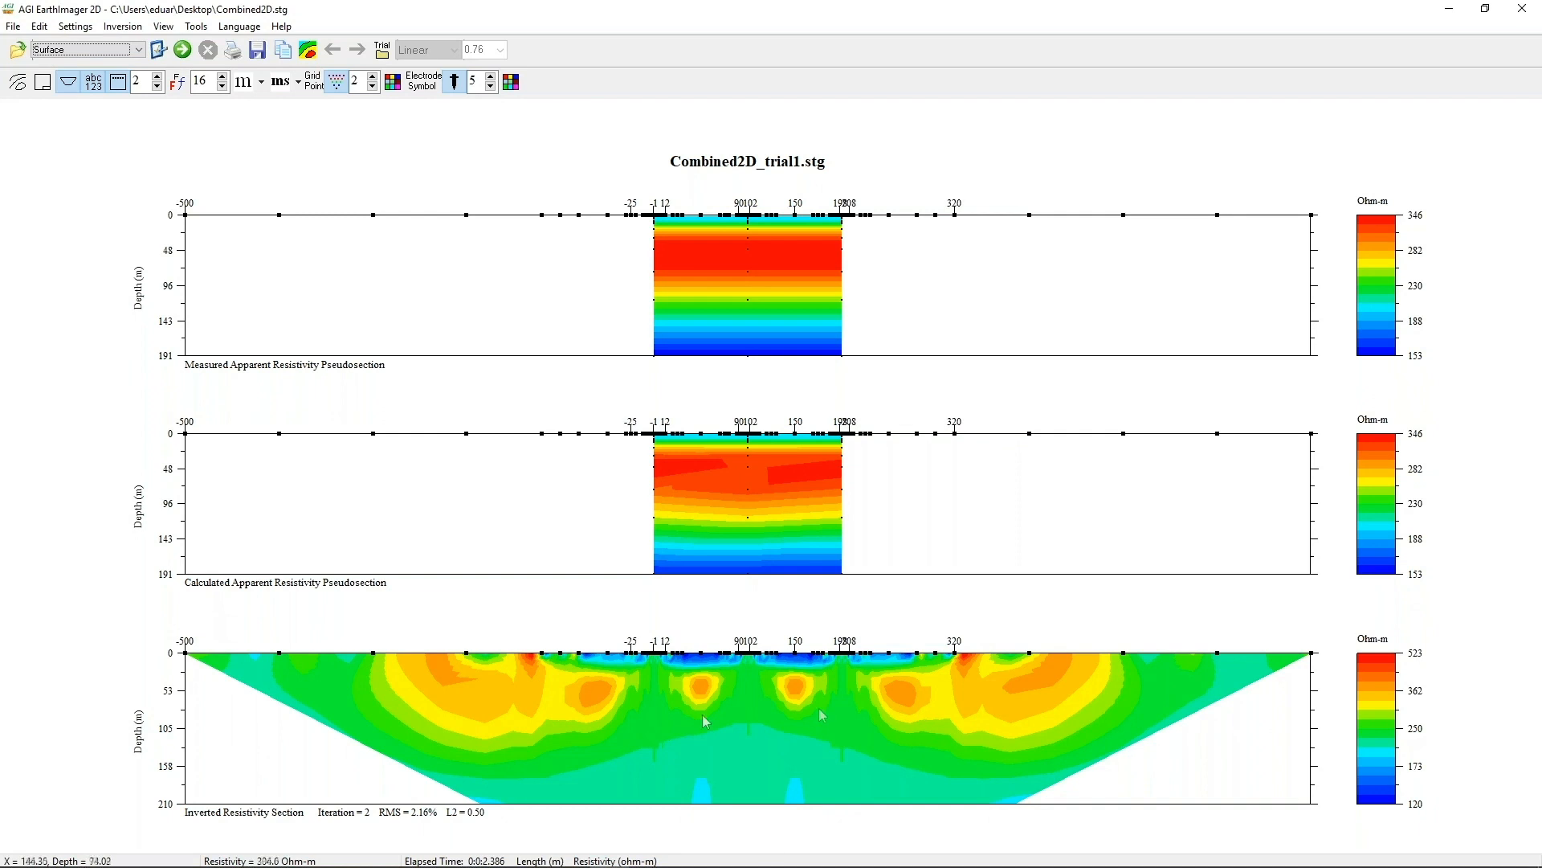
right_click(562, 708)
left_click(617, 646)
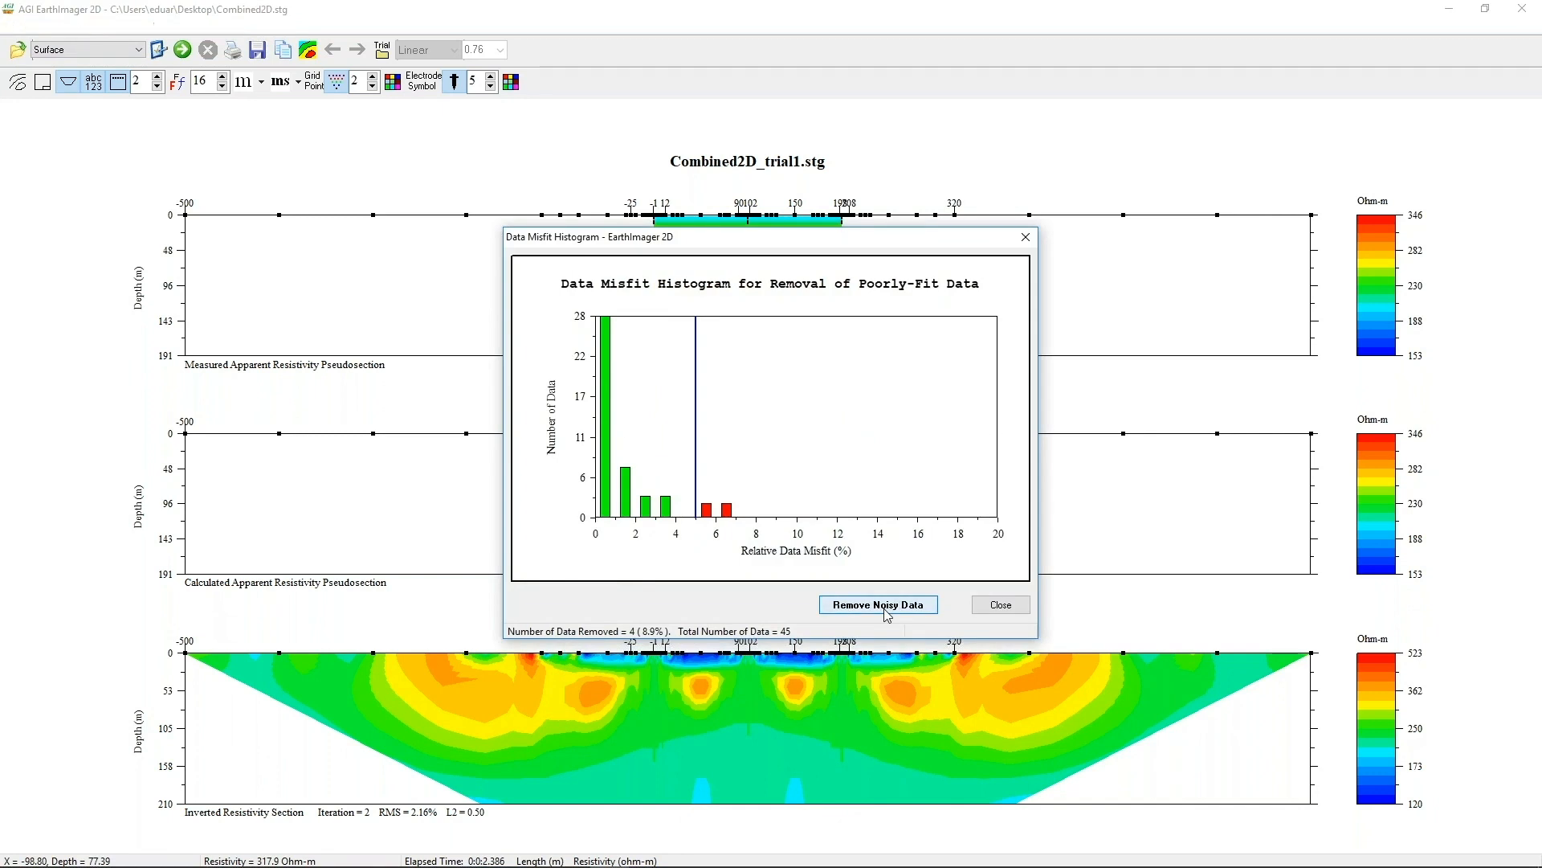
left_click(878, 605)
- Rerun the inversion on the filtered data and check the color and contour levels of the inverted section without changing them
left_click(184, 50)
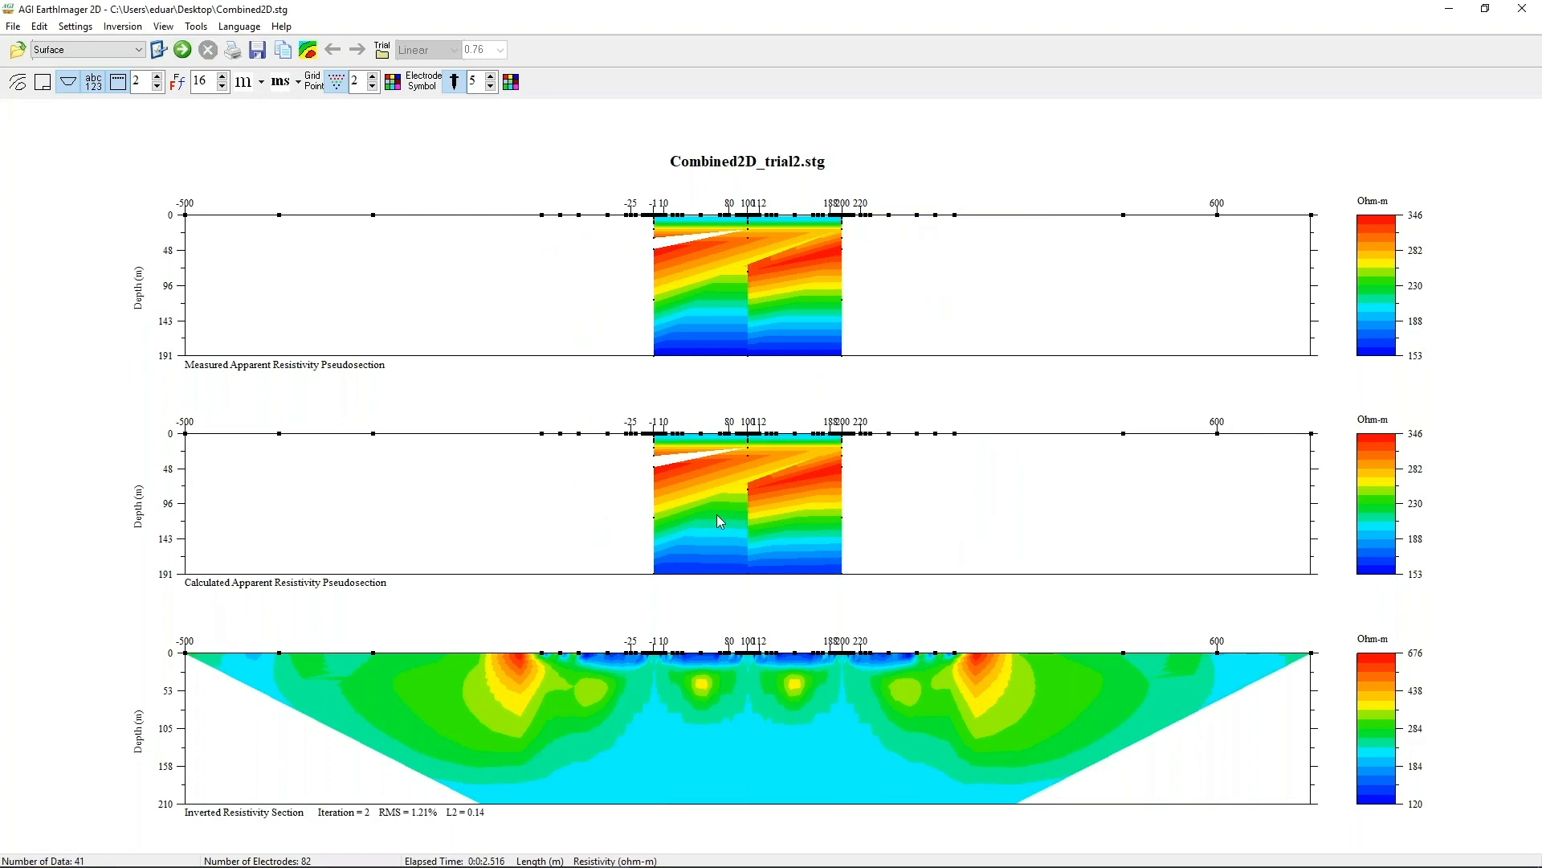
left_click(309, 52)
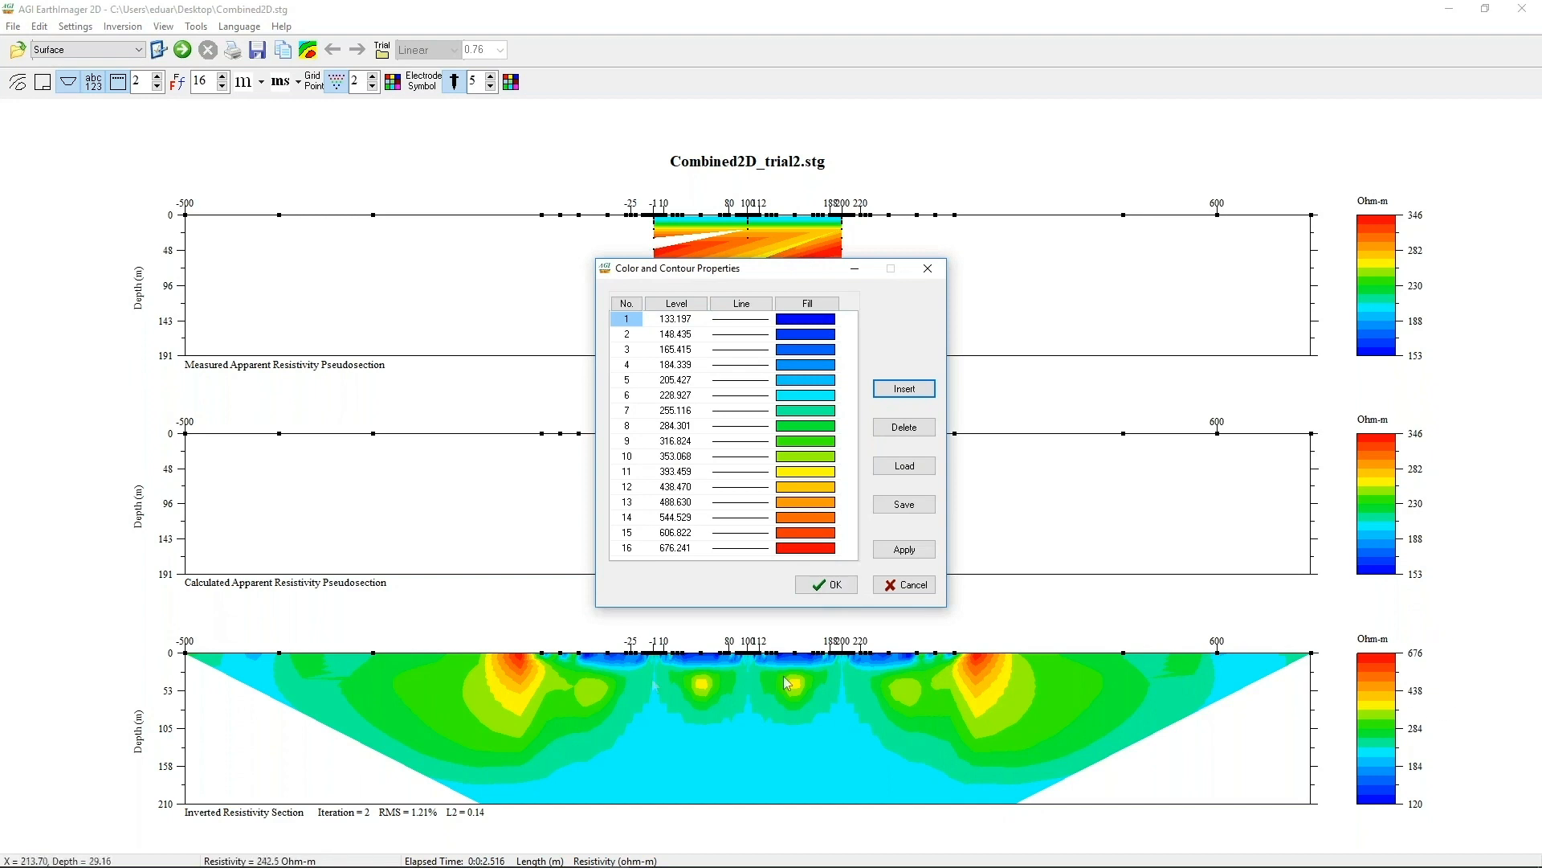
left_click(907, 585)
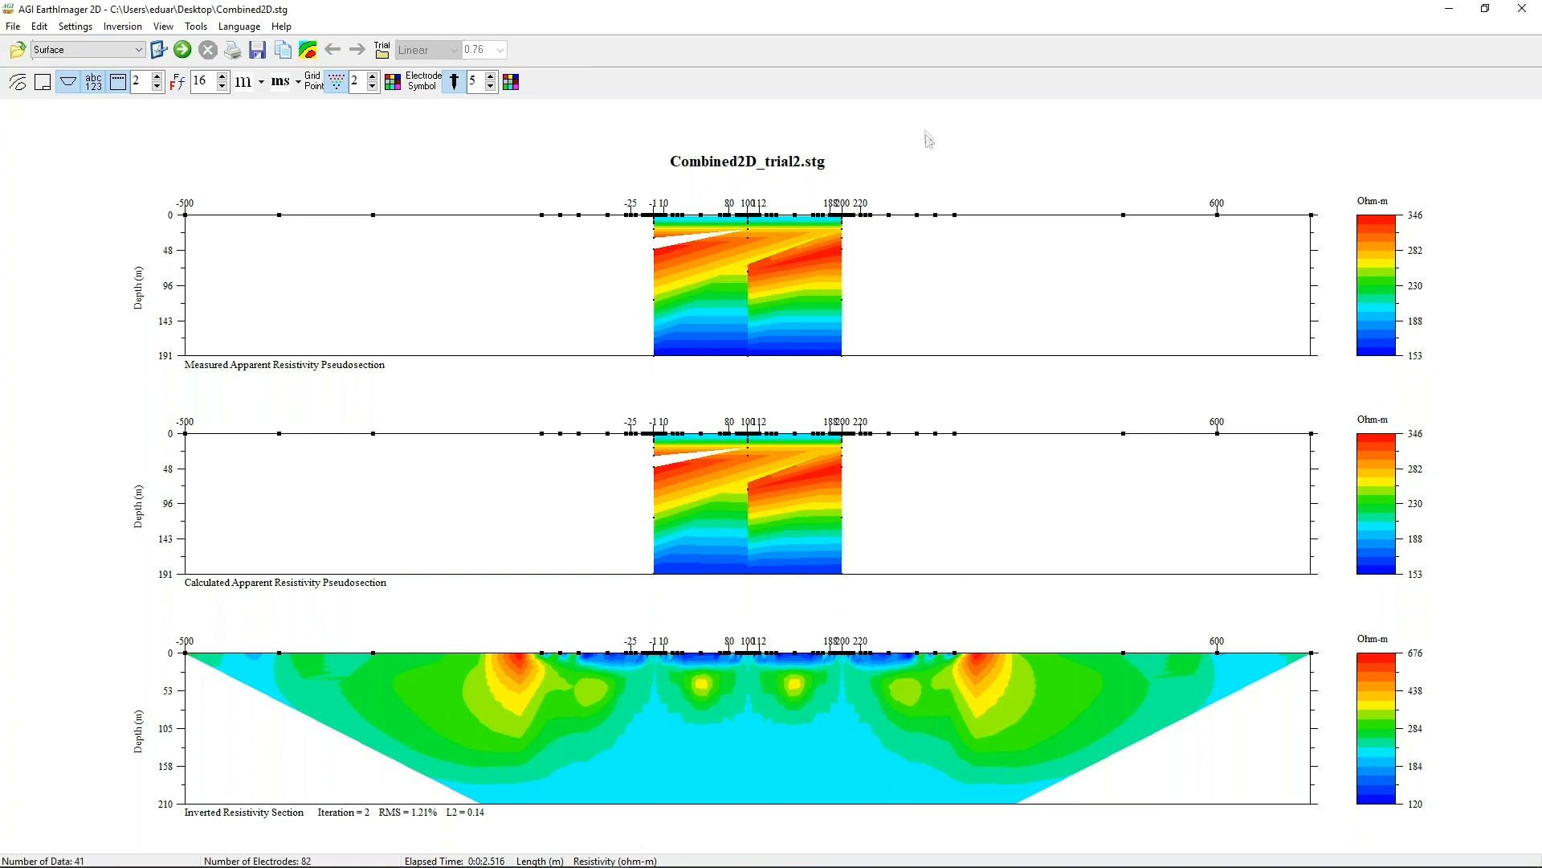
- Read the original Combined2D.stg data file from the Desktop again
left_click(13, 27)
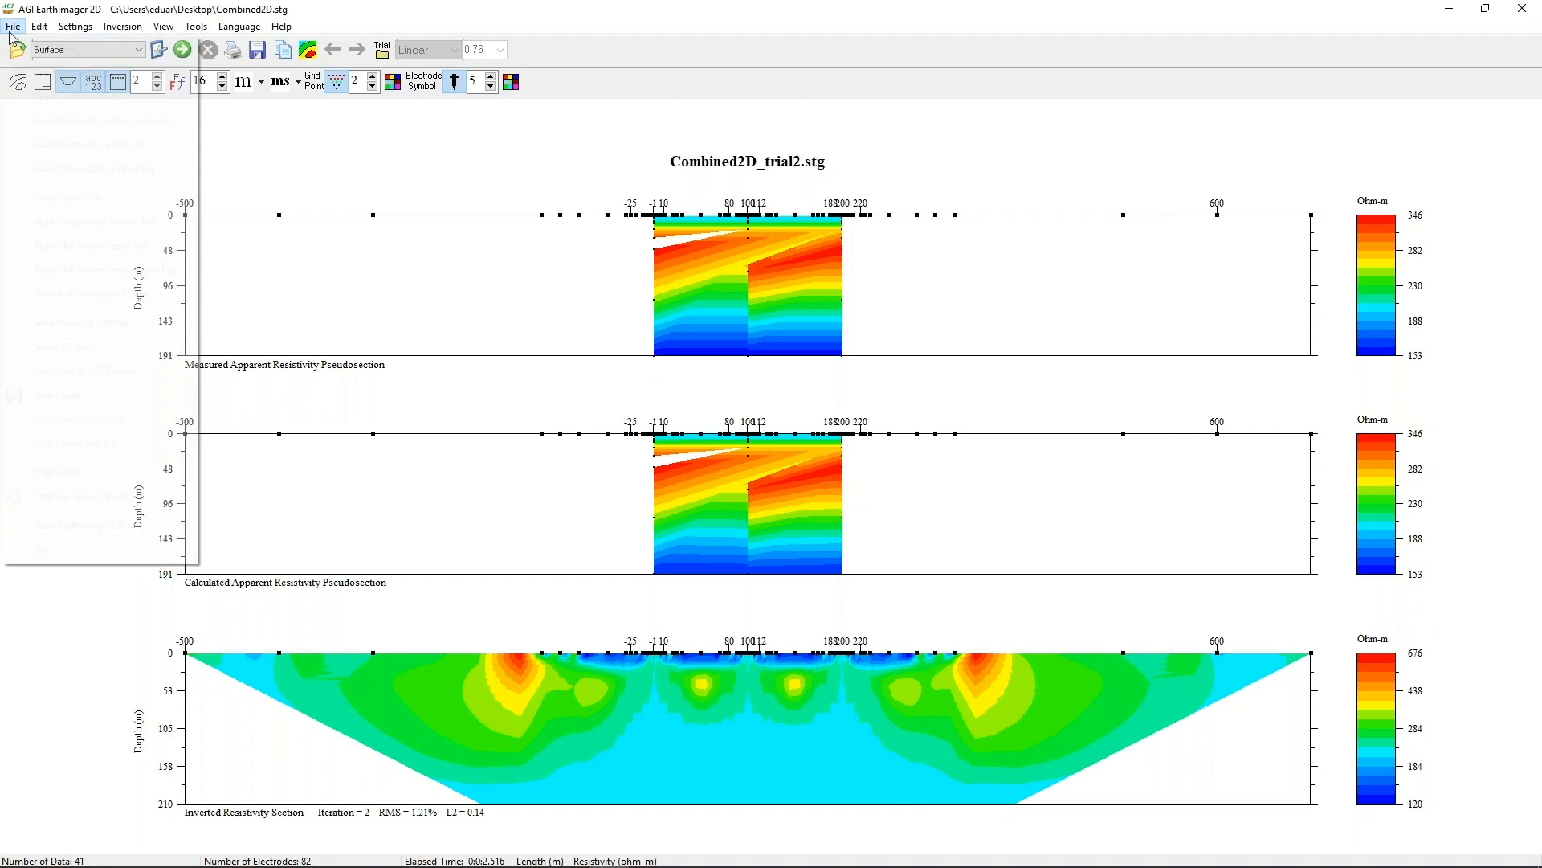
left_click(32, 44)
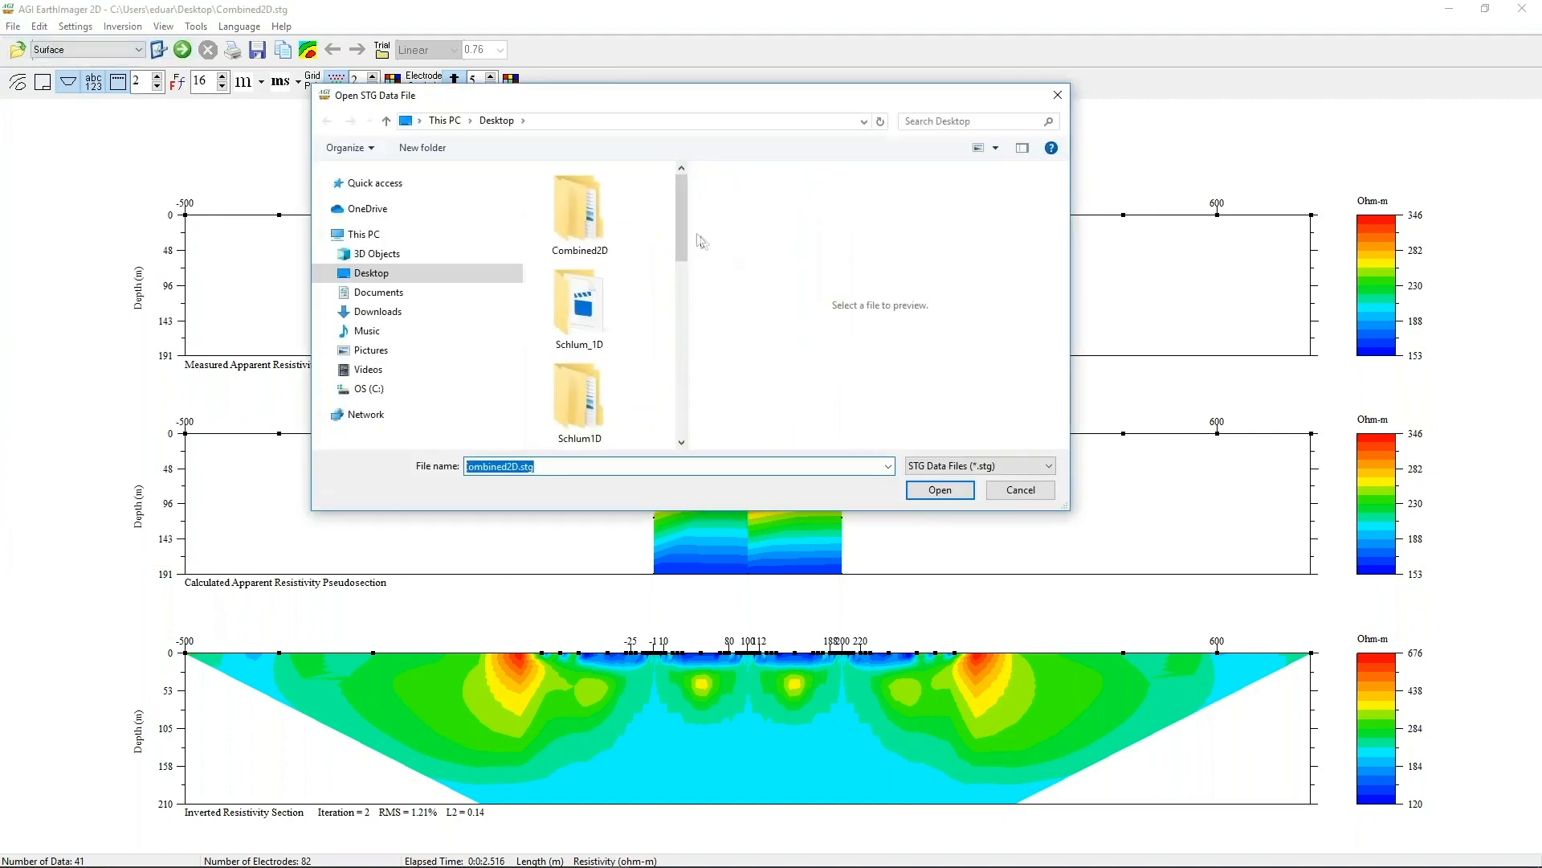
left_click_drag(681, 241, 692, 413)
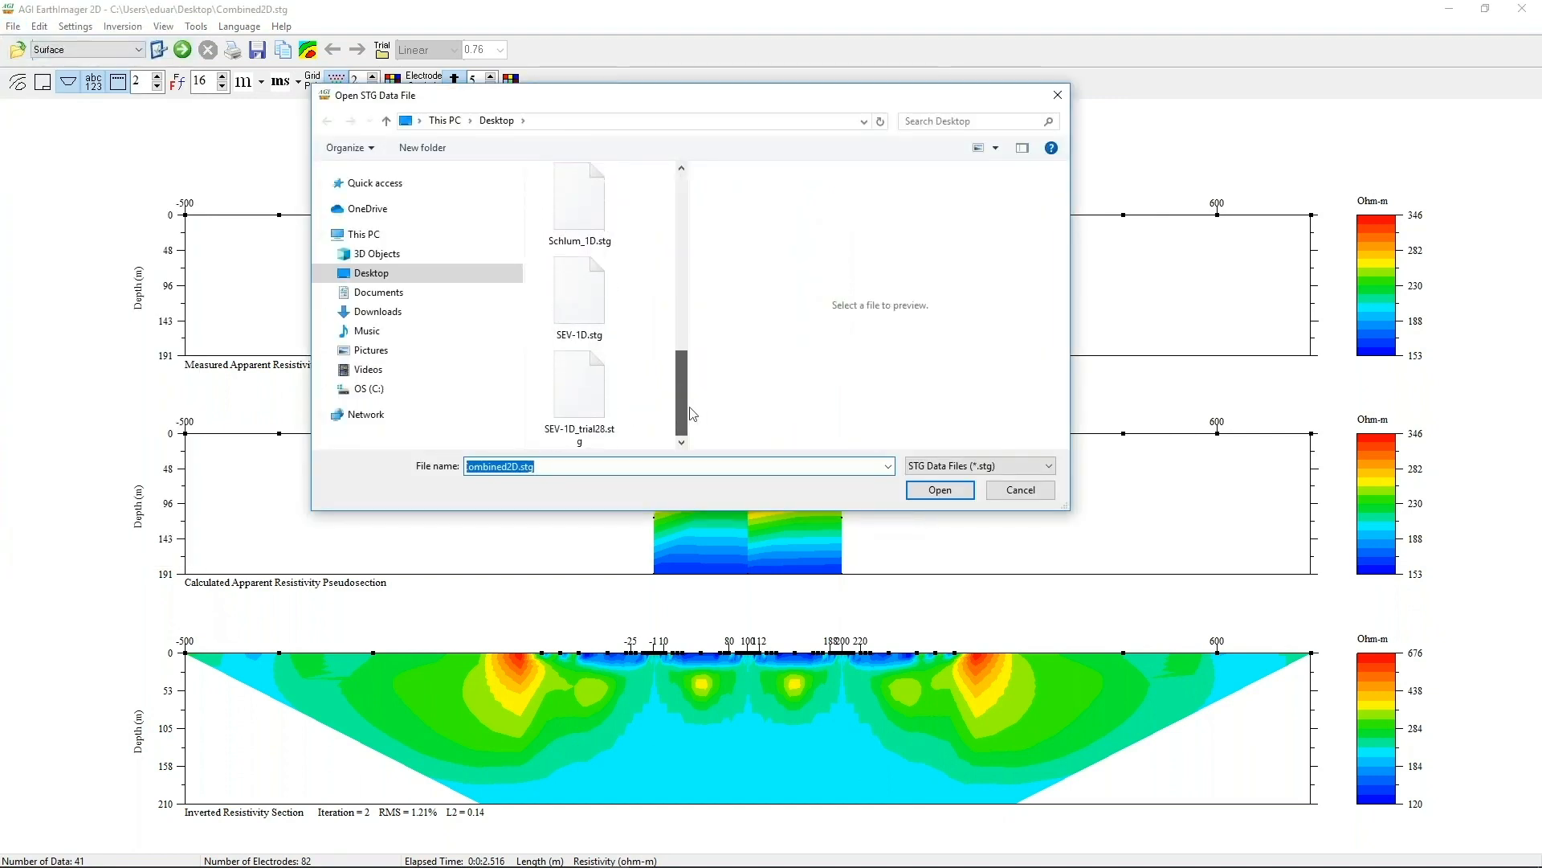
scroll(579, 321, "up", 3)
double_click(579, 225)
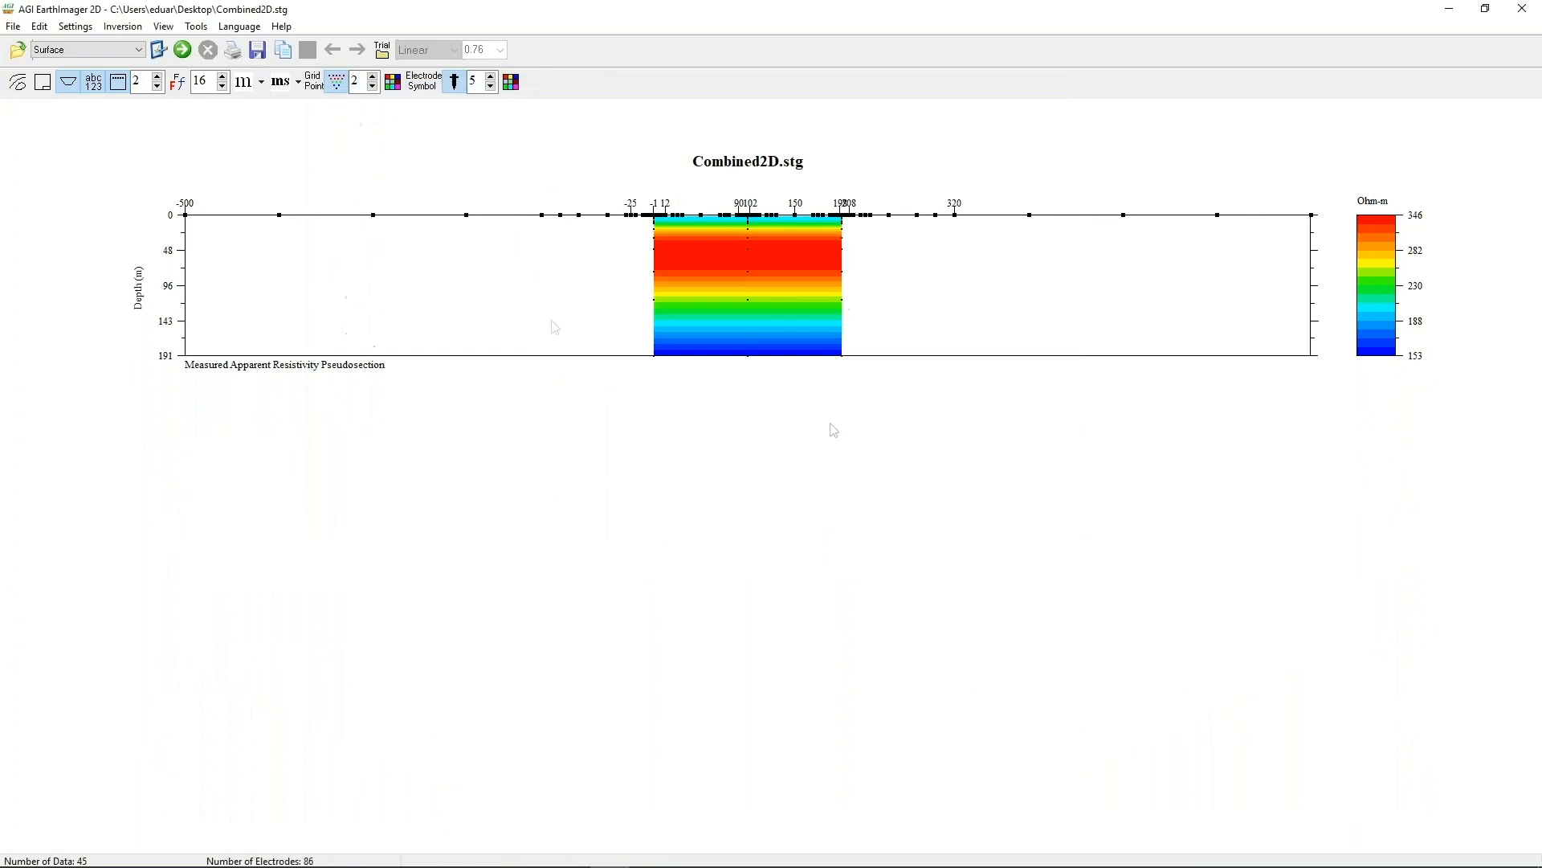
- Review the initial, forward modeling and resistivity inversion settings, then close them unchanged
left_click(159, 51)
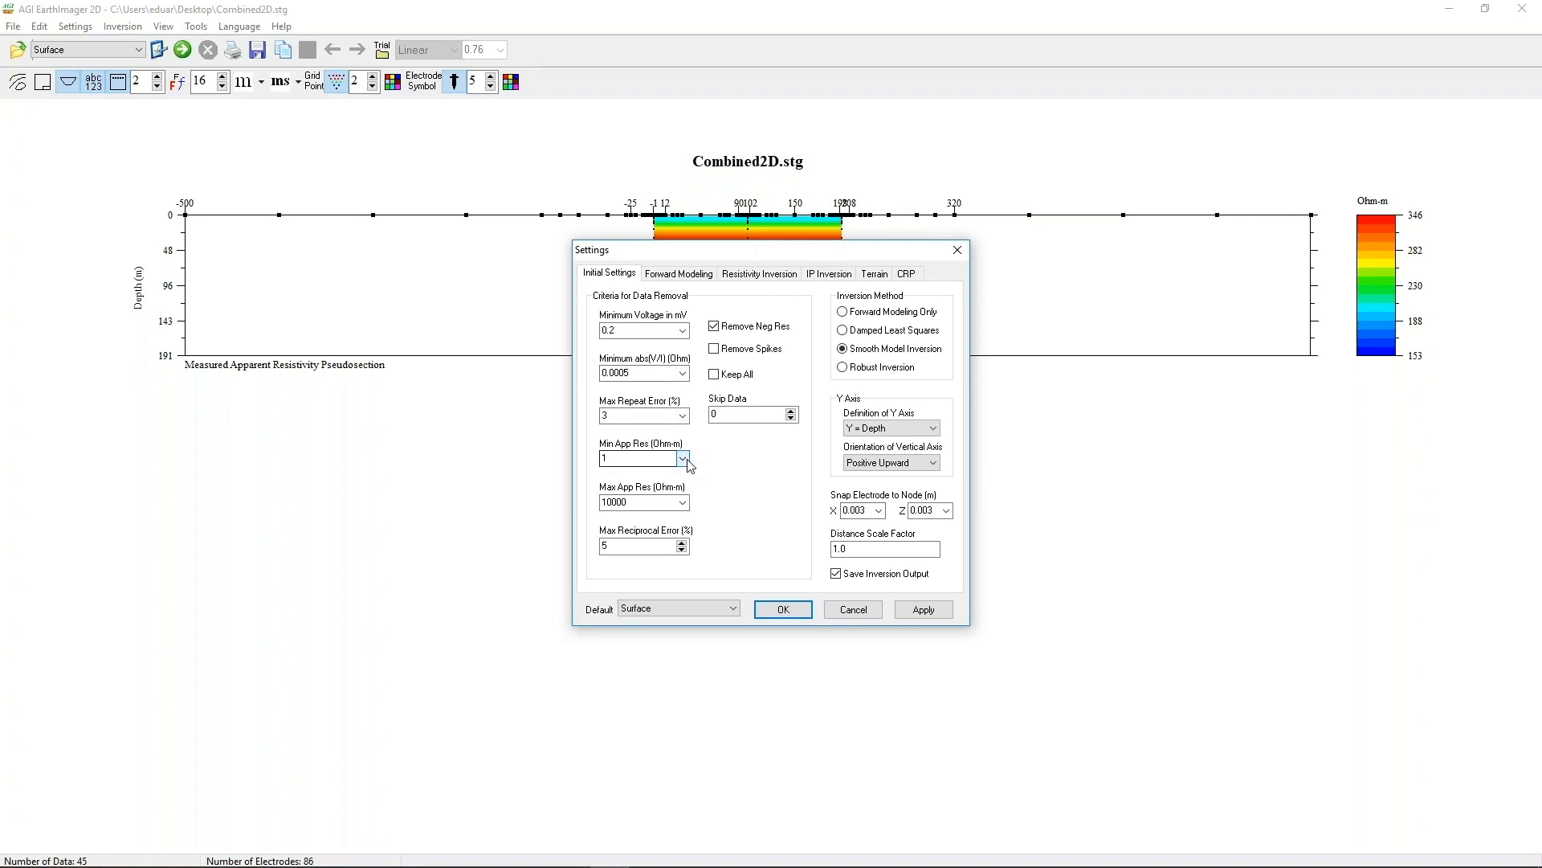
left_click(694, 278)
left_click(755, 275)
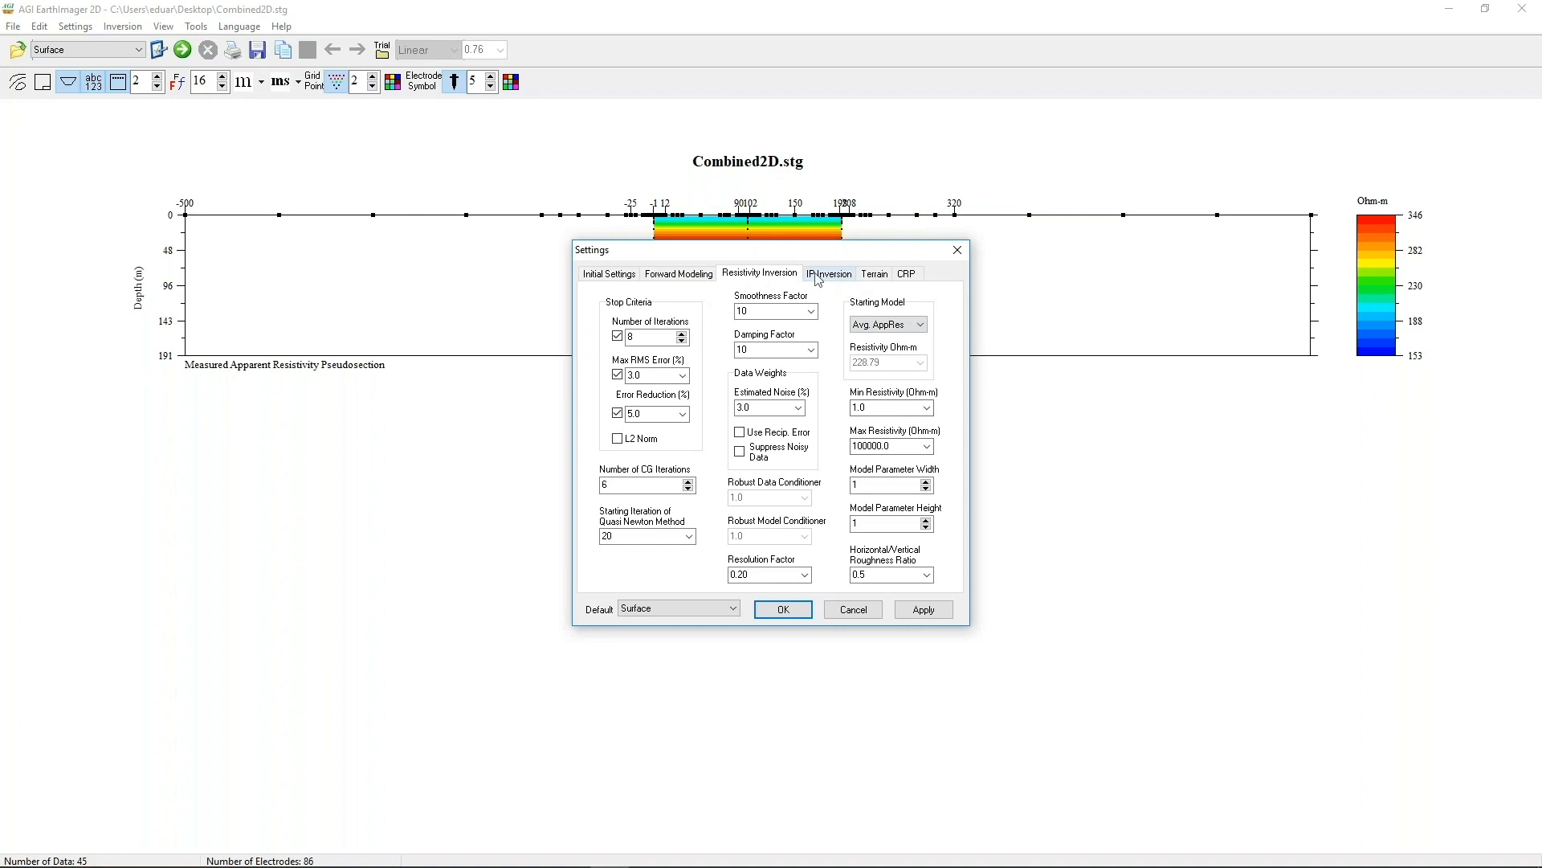
left_click(958, 252)
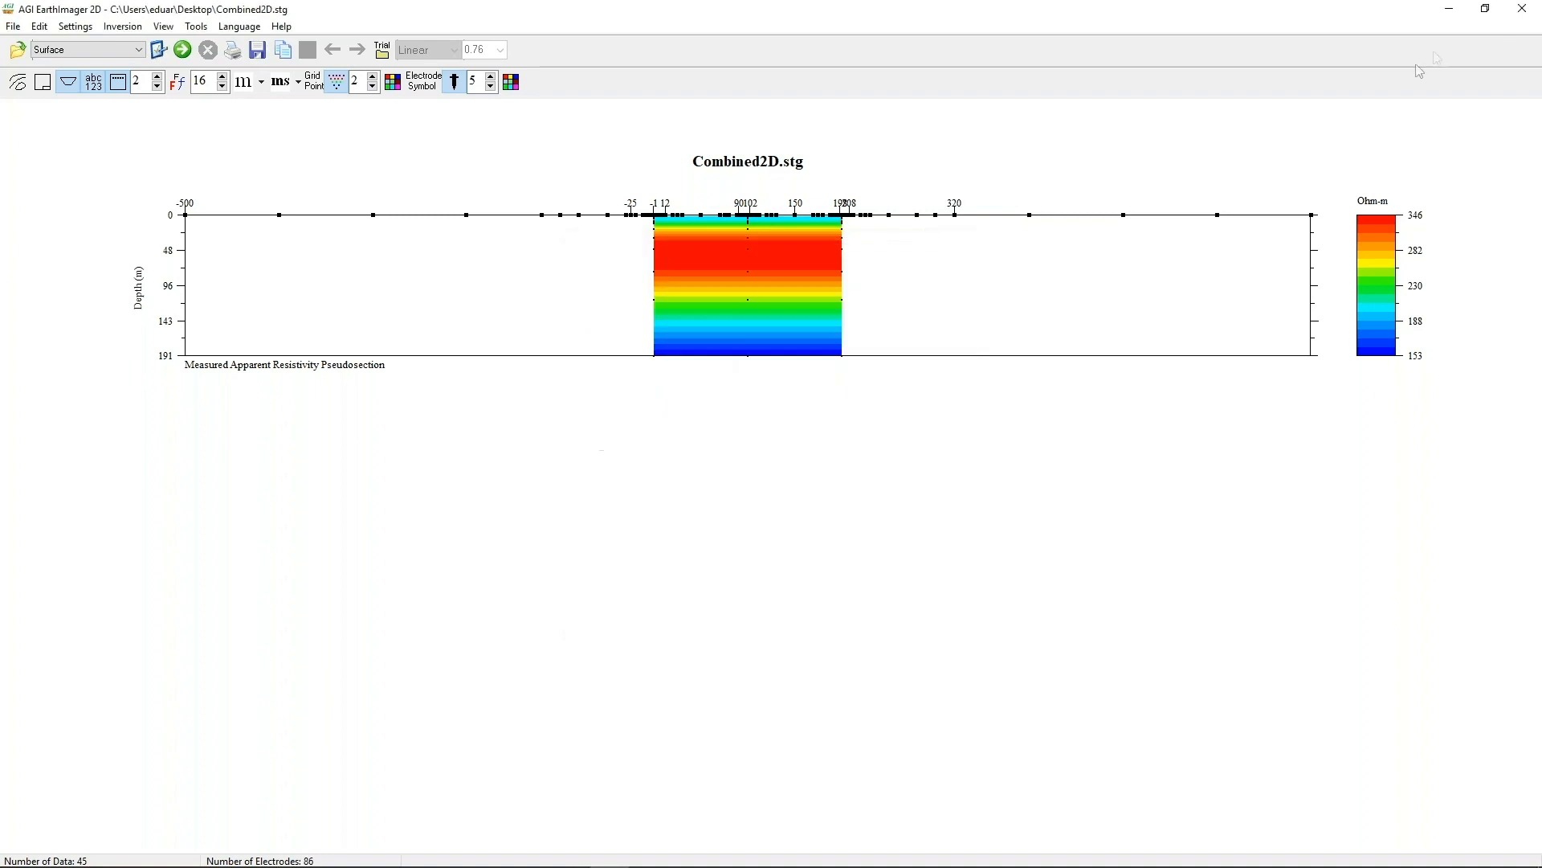
- Close EarthImager 2D, return to EarthImager 1D, and read Schlum_1D.stg from the Desktop
left_click(1521, 10)
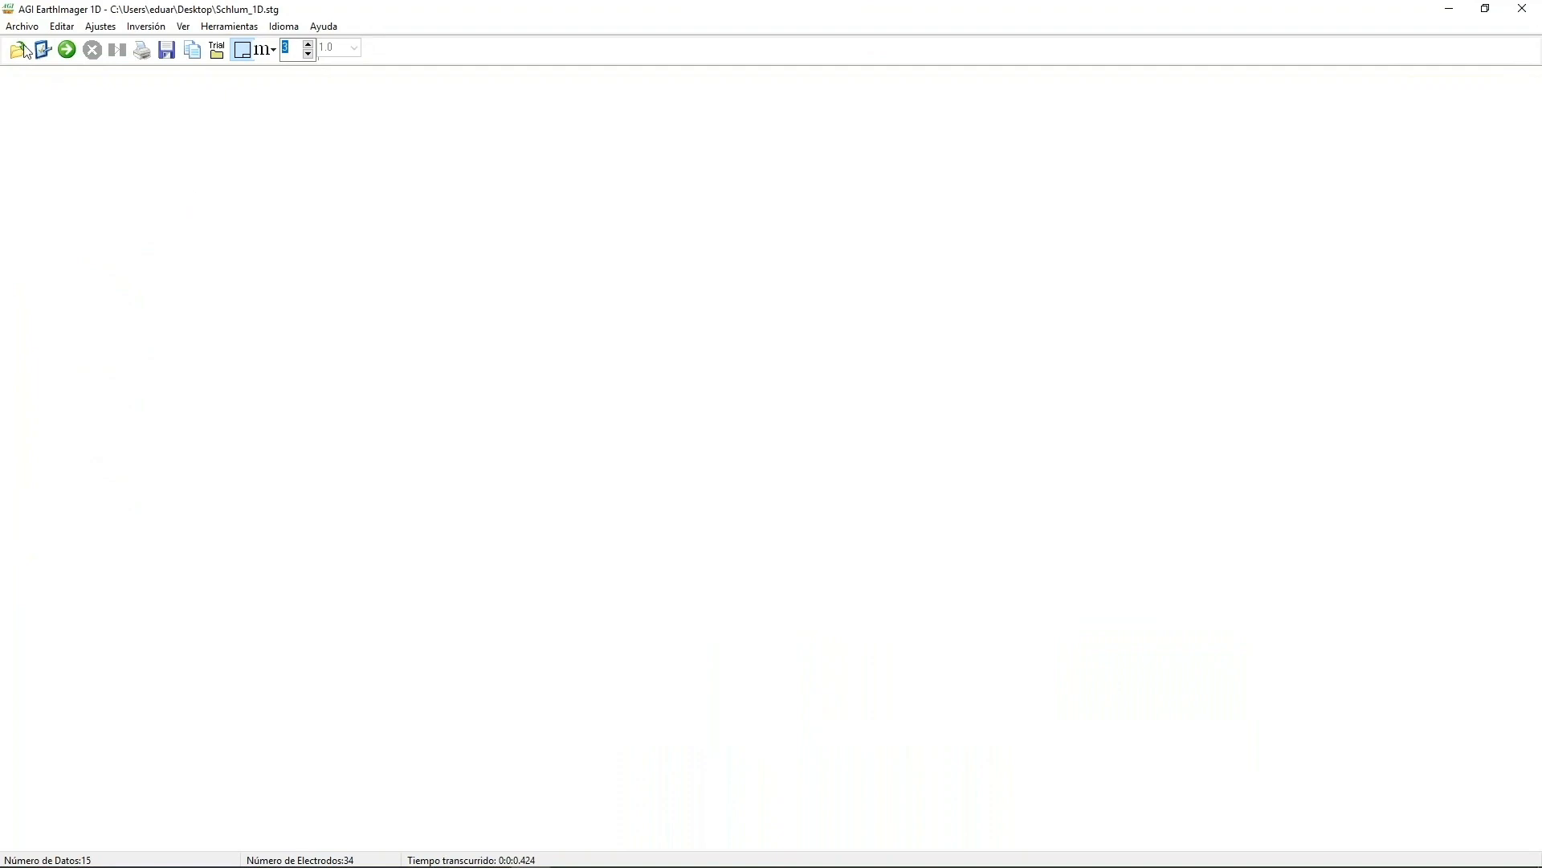
left_click(21, 26)
left_click(56, 48)
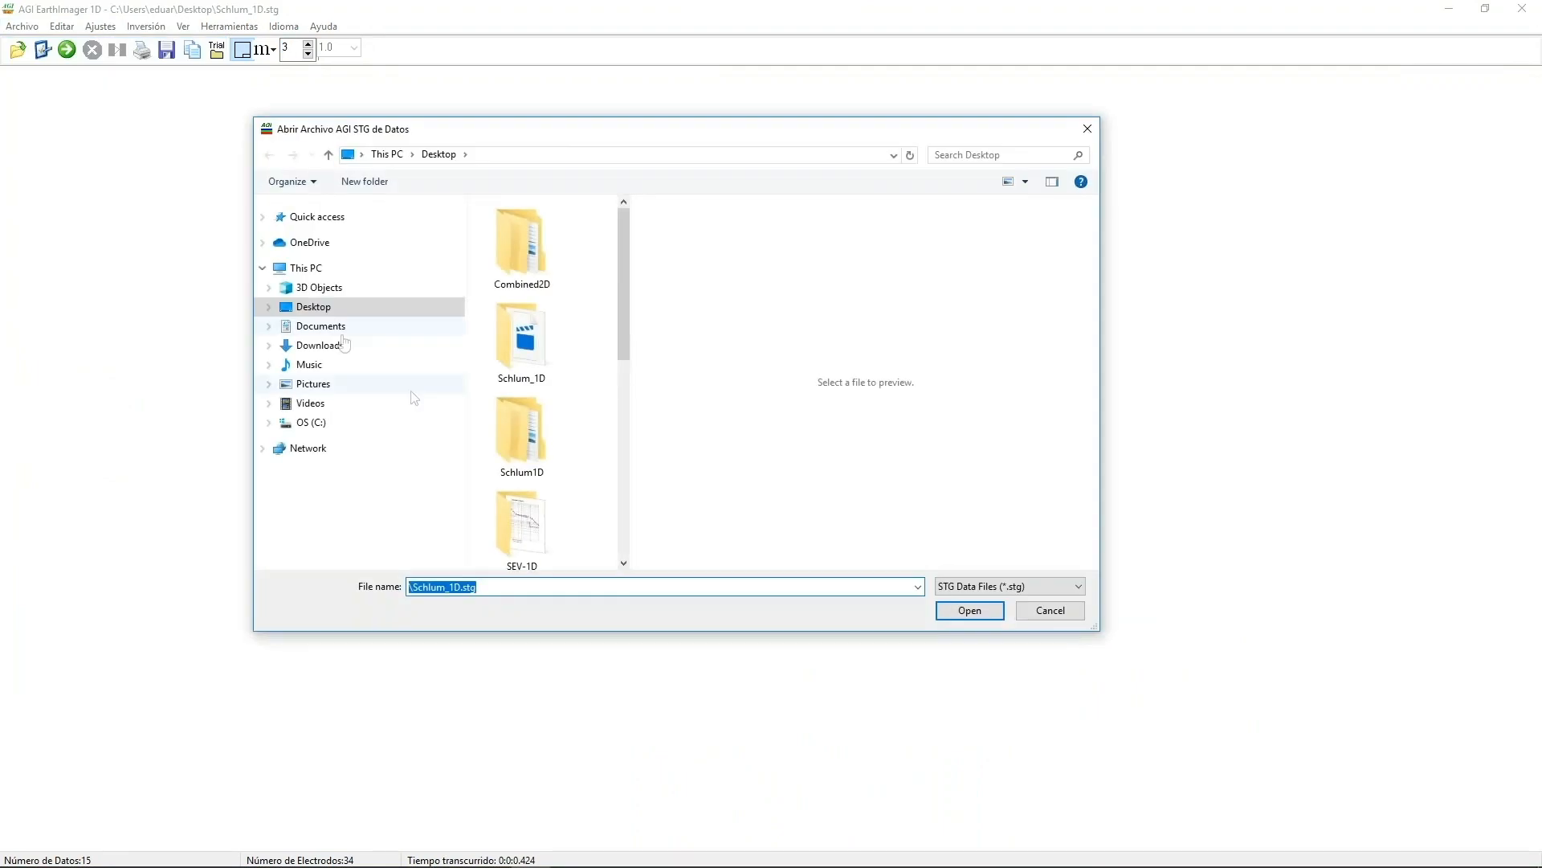
left_click_drag(626, 304, 620, 482)
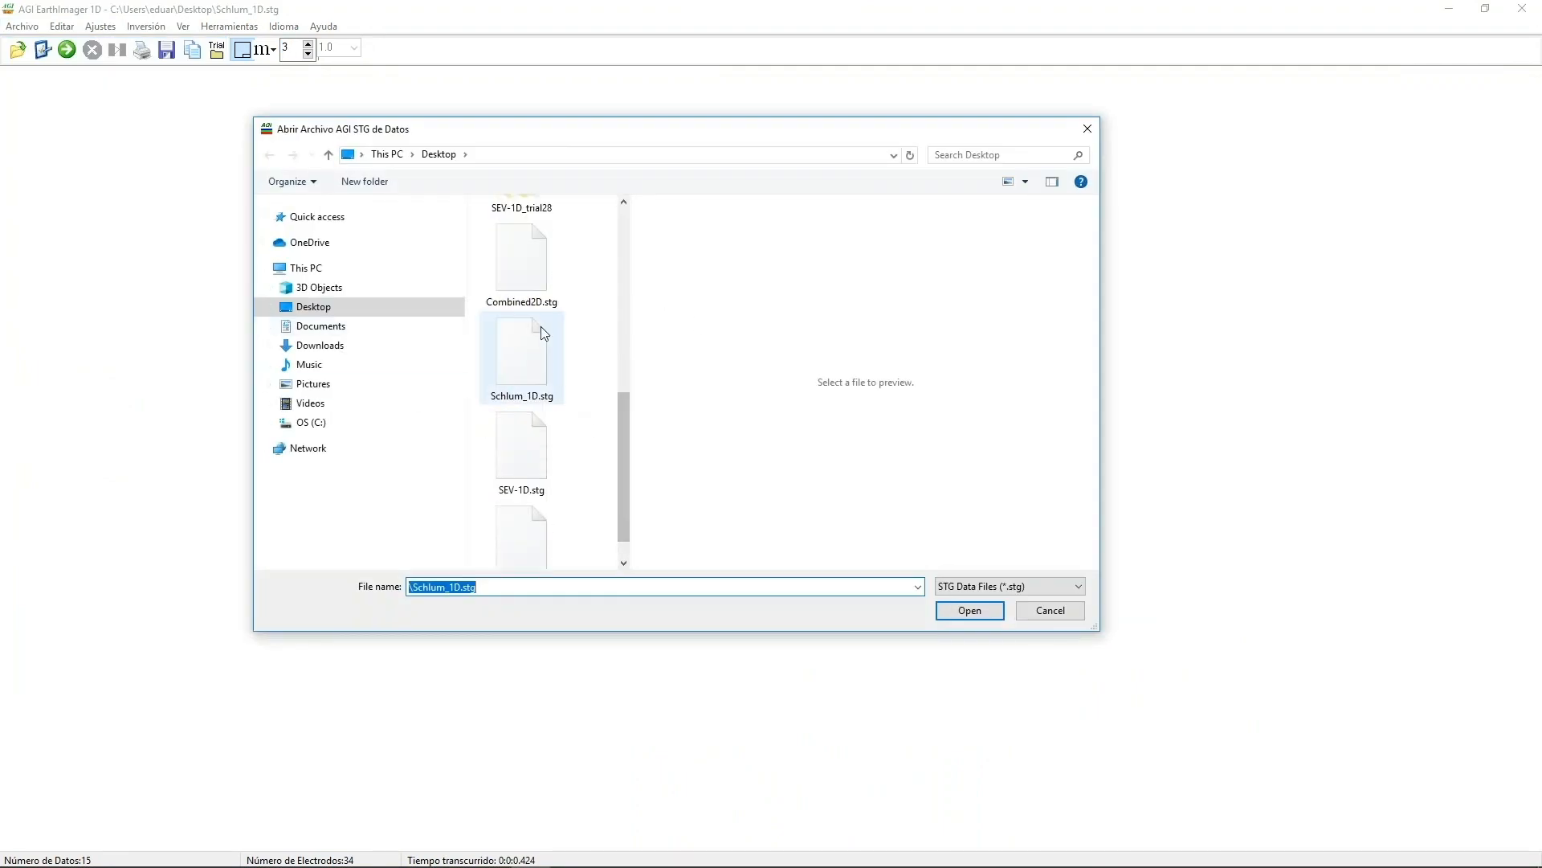
double_click(533, 363)
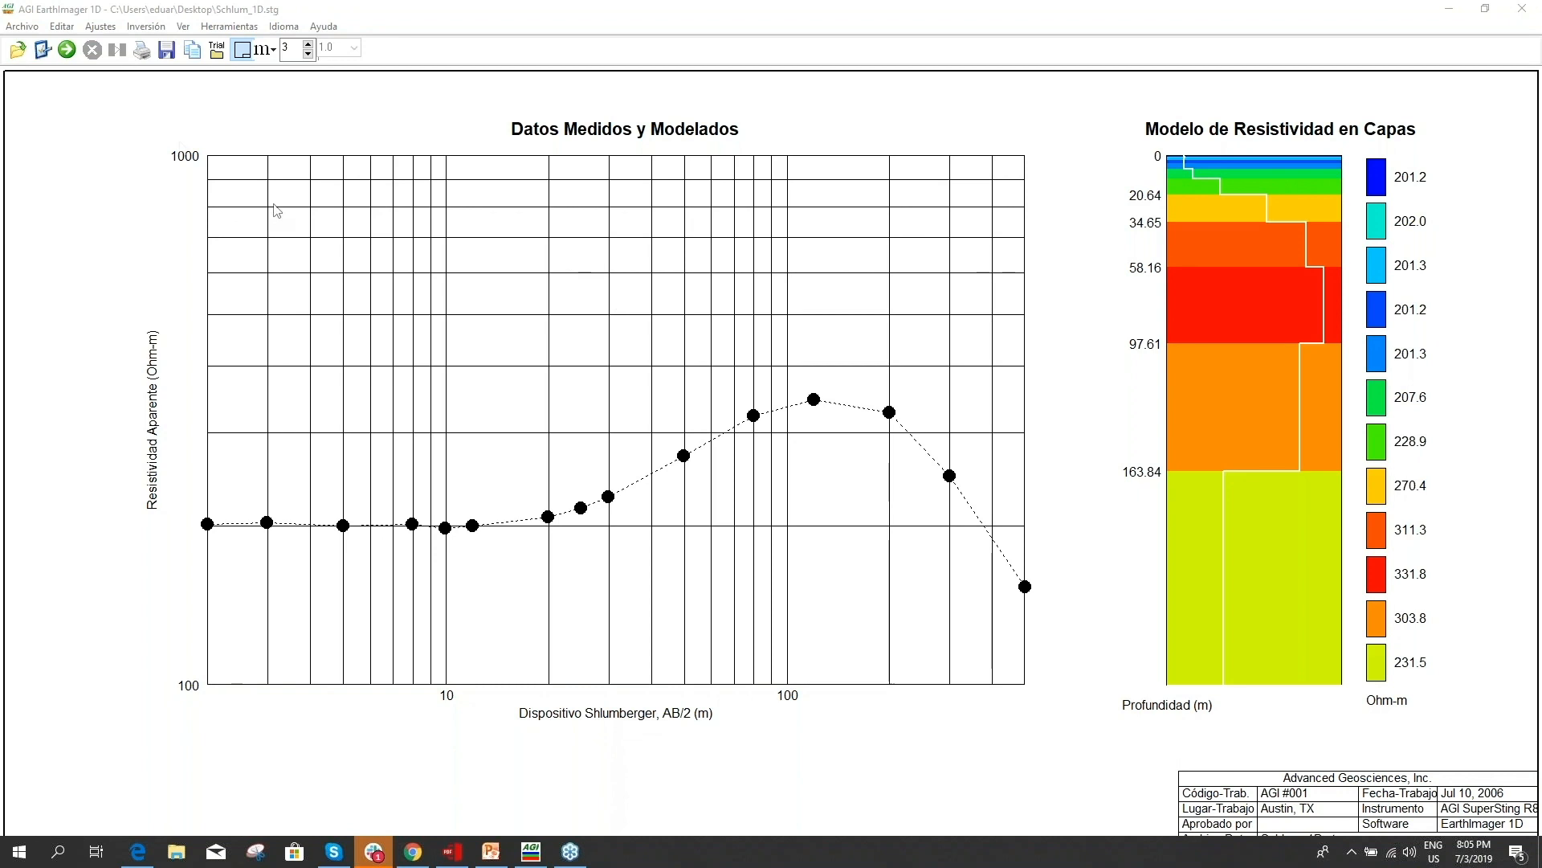
- Try reducing the initial resistivity model to 6 layers, then close the settings without applying them
left_click(43, 50)
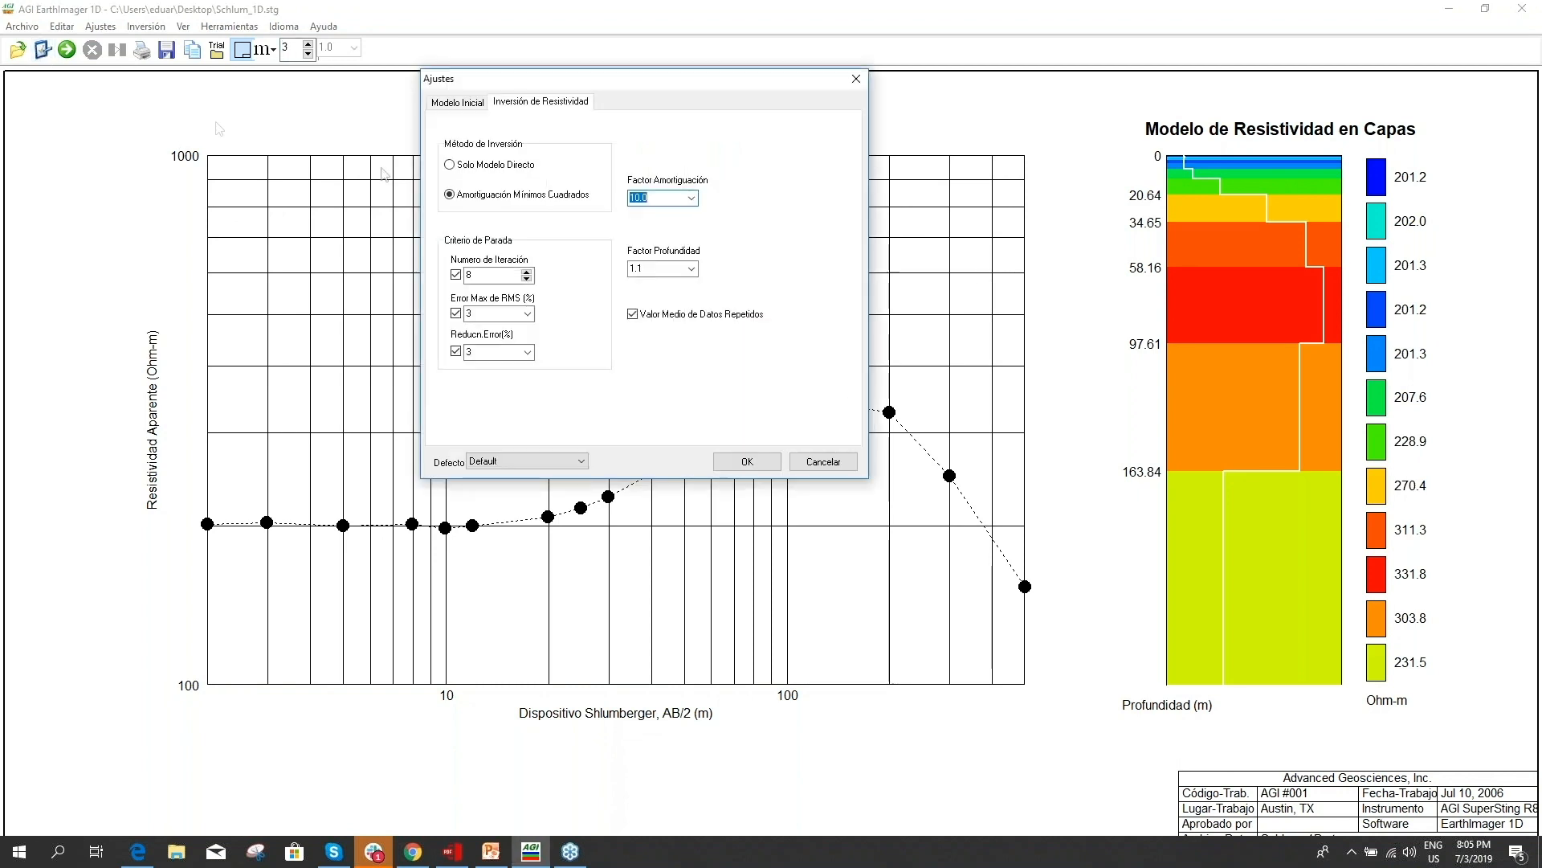
left_click(457, 103)
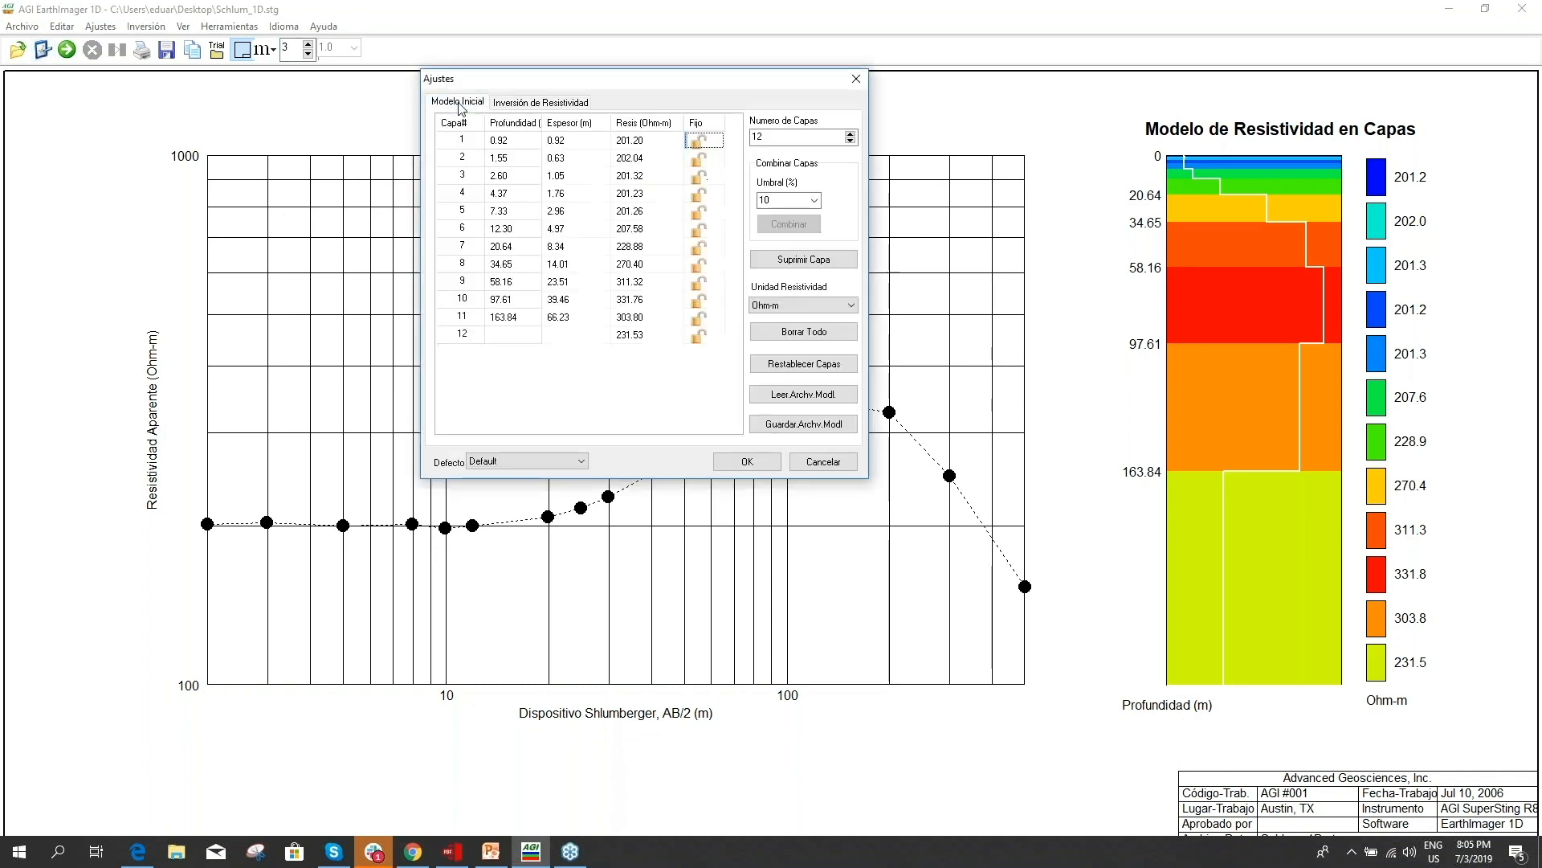
left_click(850, 141)
left_click(849, 142)
left_click(849, 141)
left_click(849, 142)
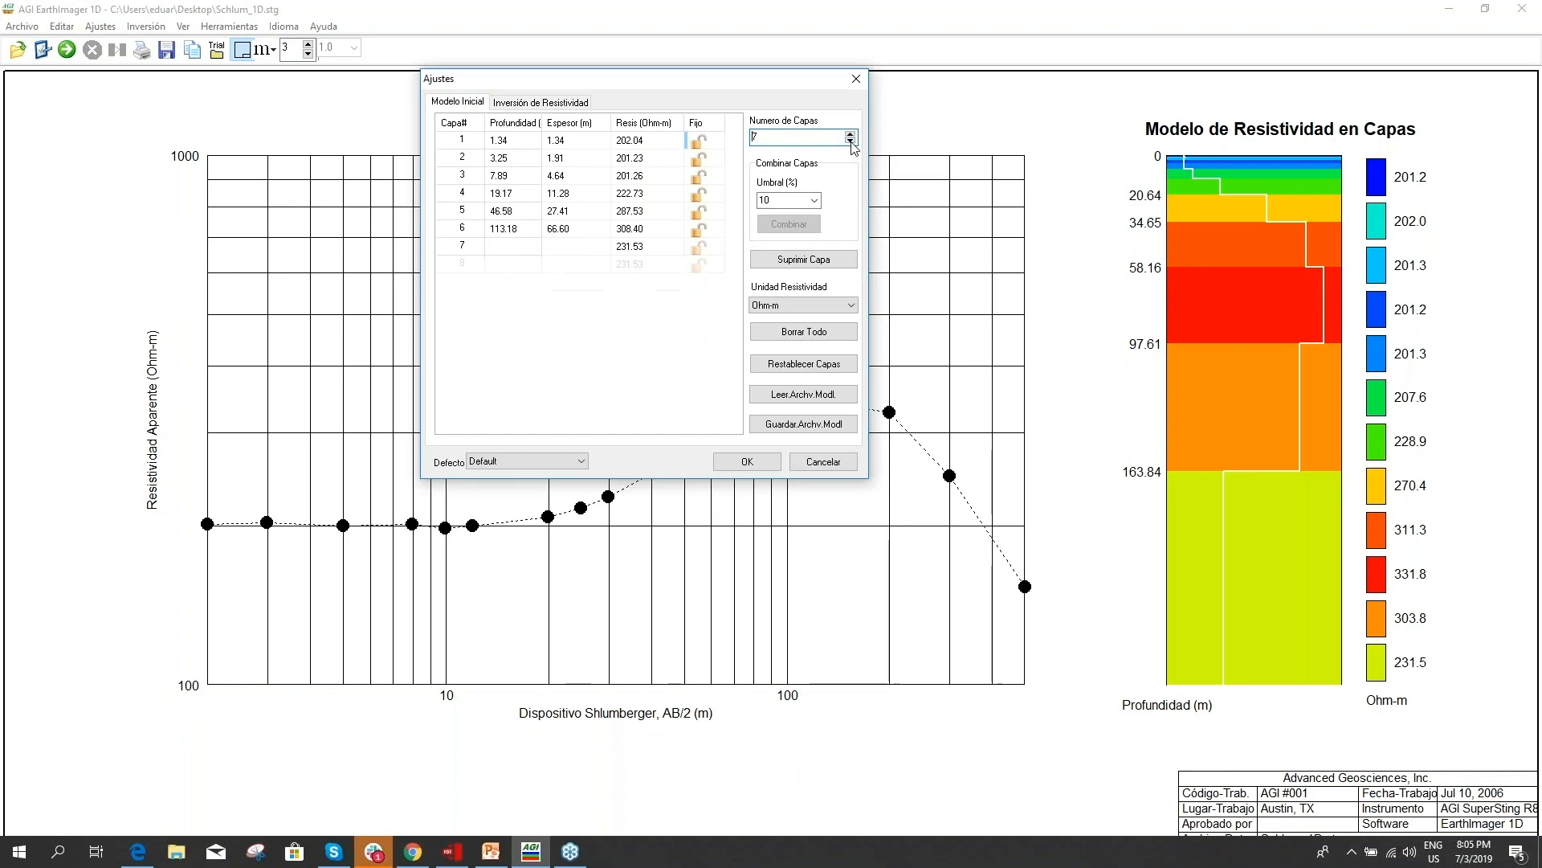
left_click(850, 141)
left_click(850, 142)
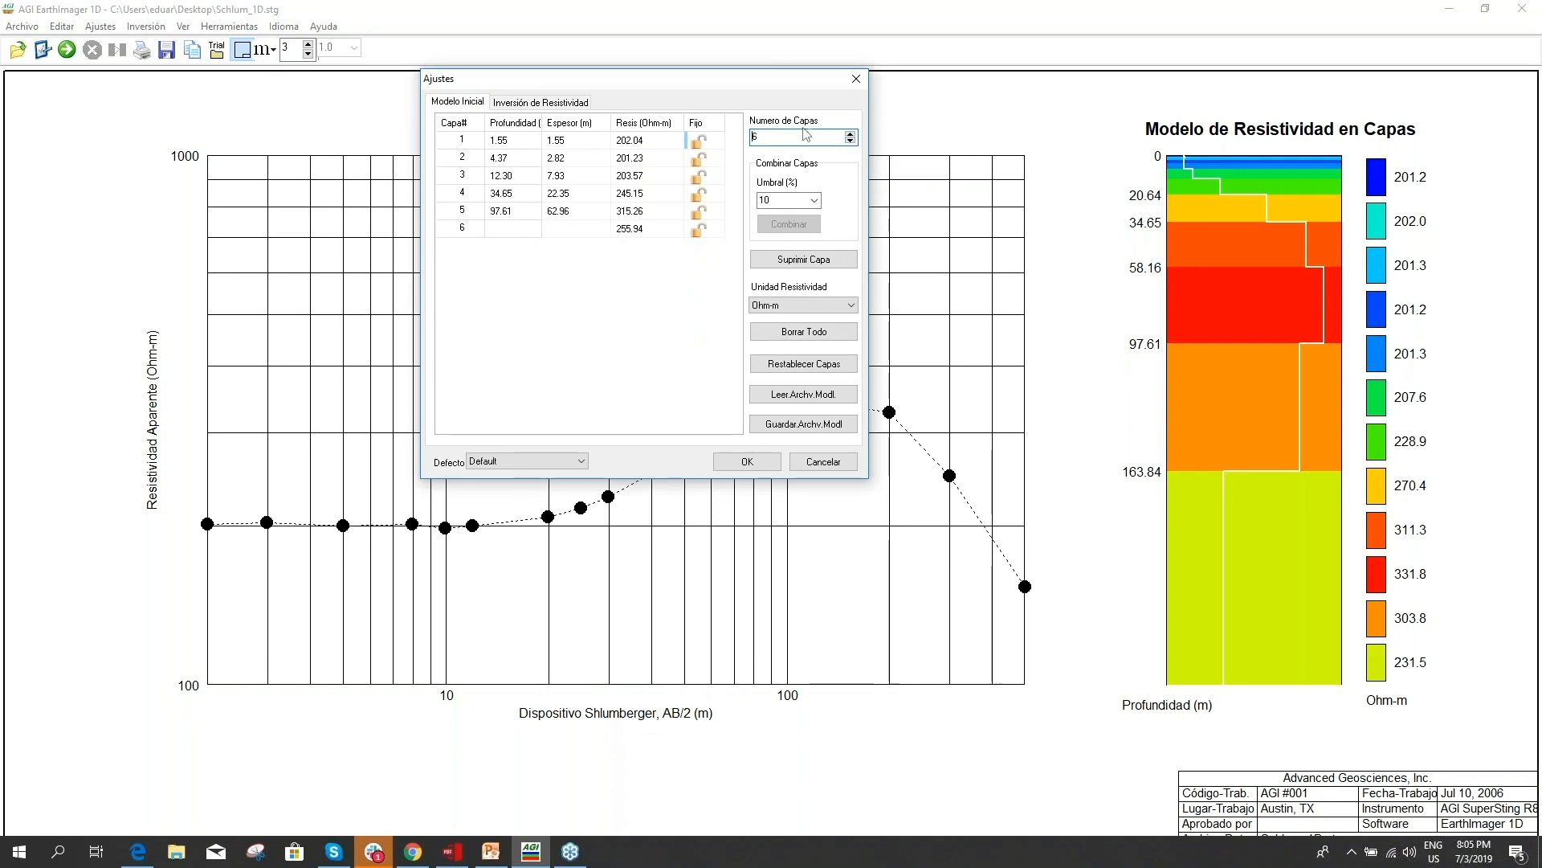
left_click(855, 80)
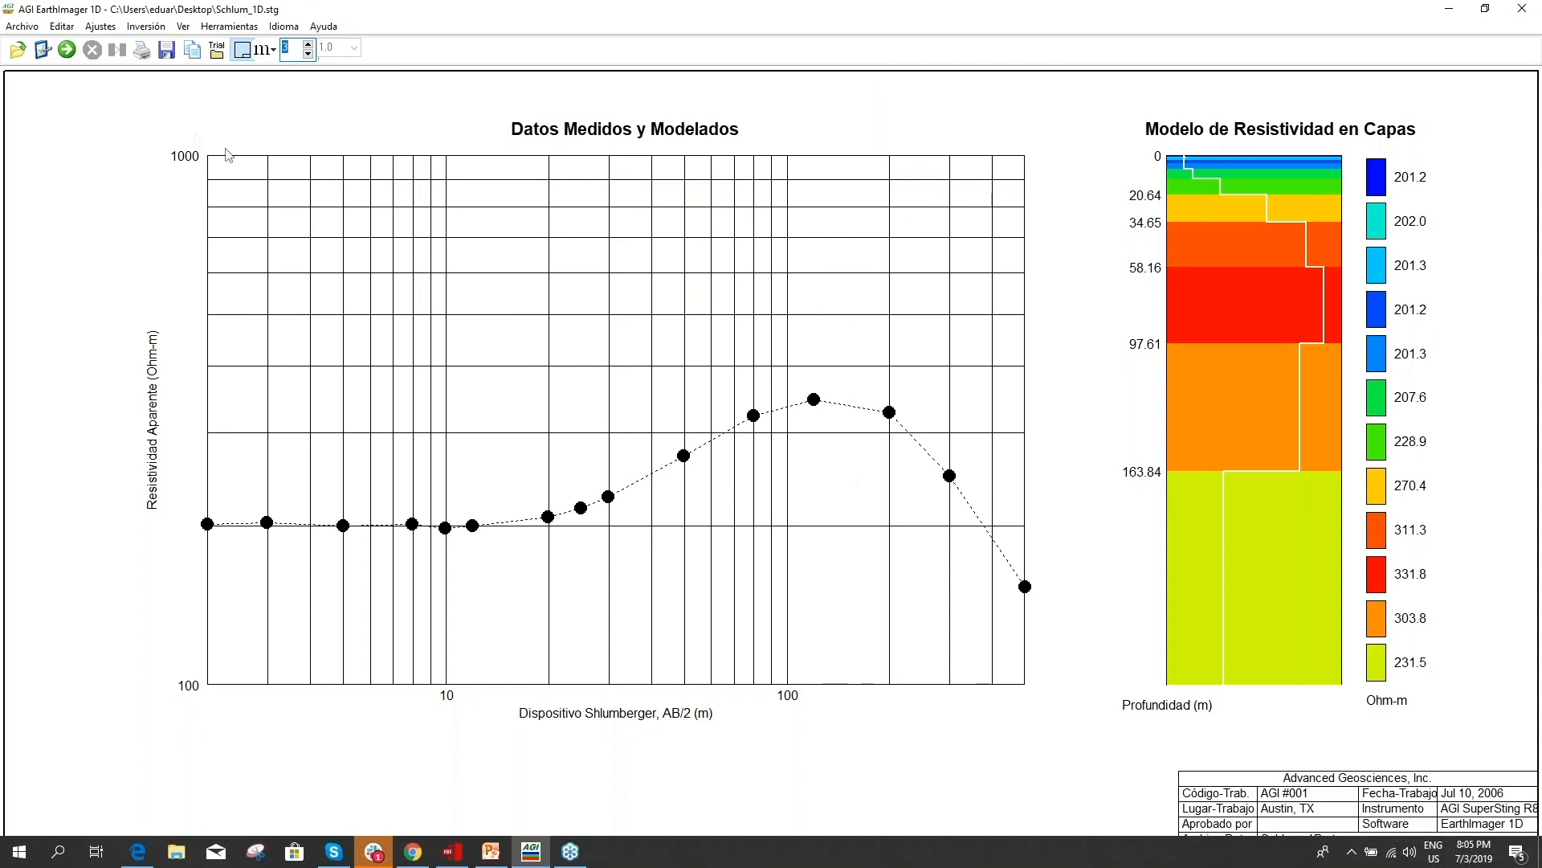
- Try to invert the Schlum_1D data and reset EarthImager 1D, dismissing the error messages
left_click(67, 50)
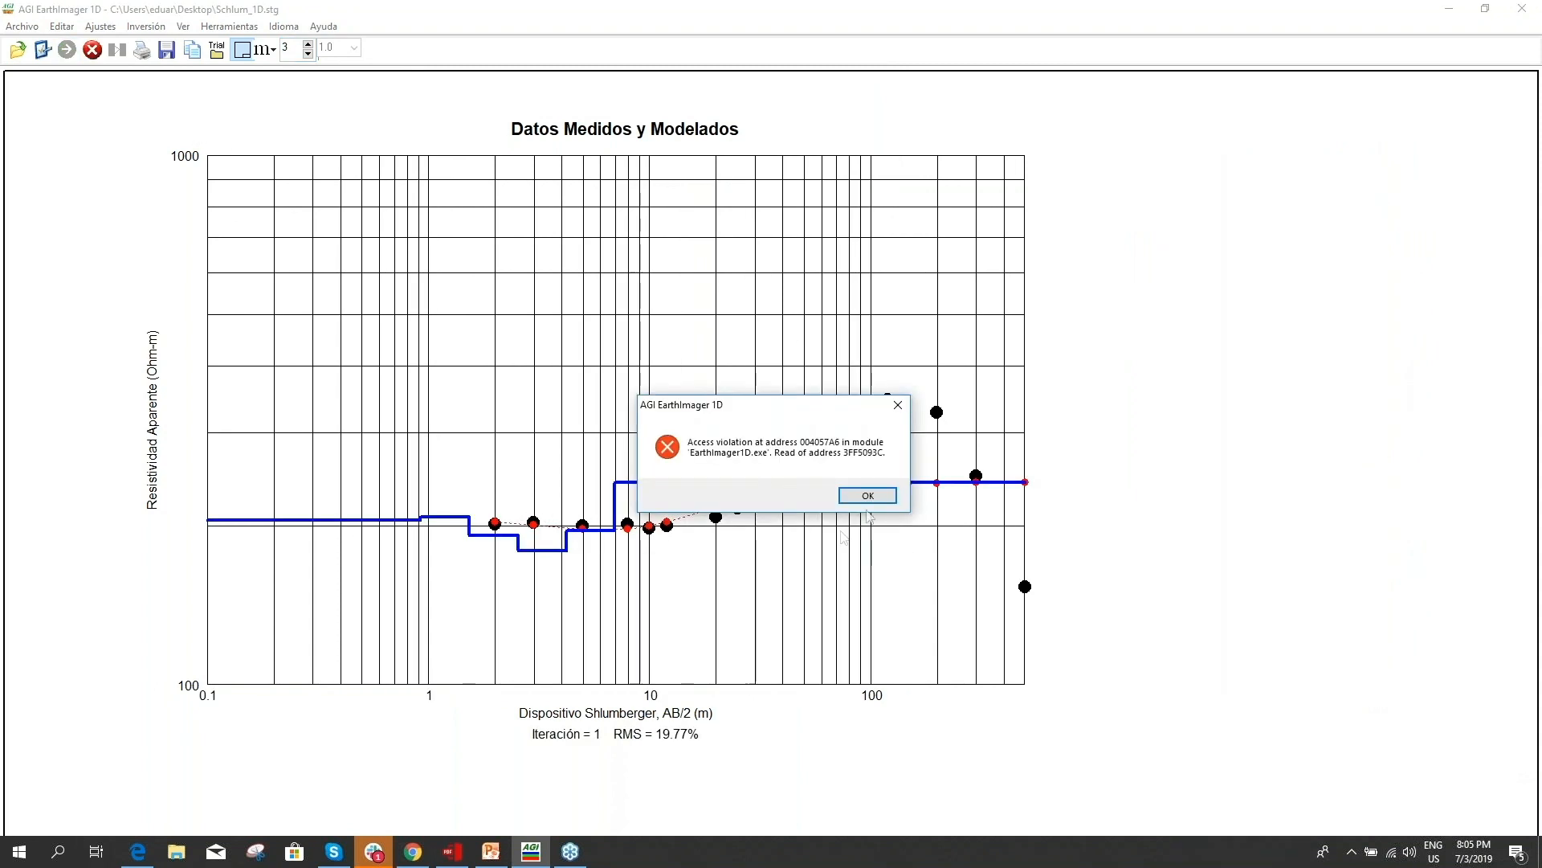
left_click(867, 500)
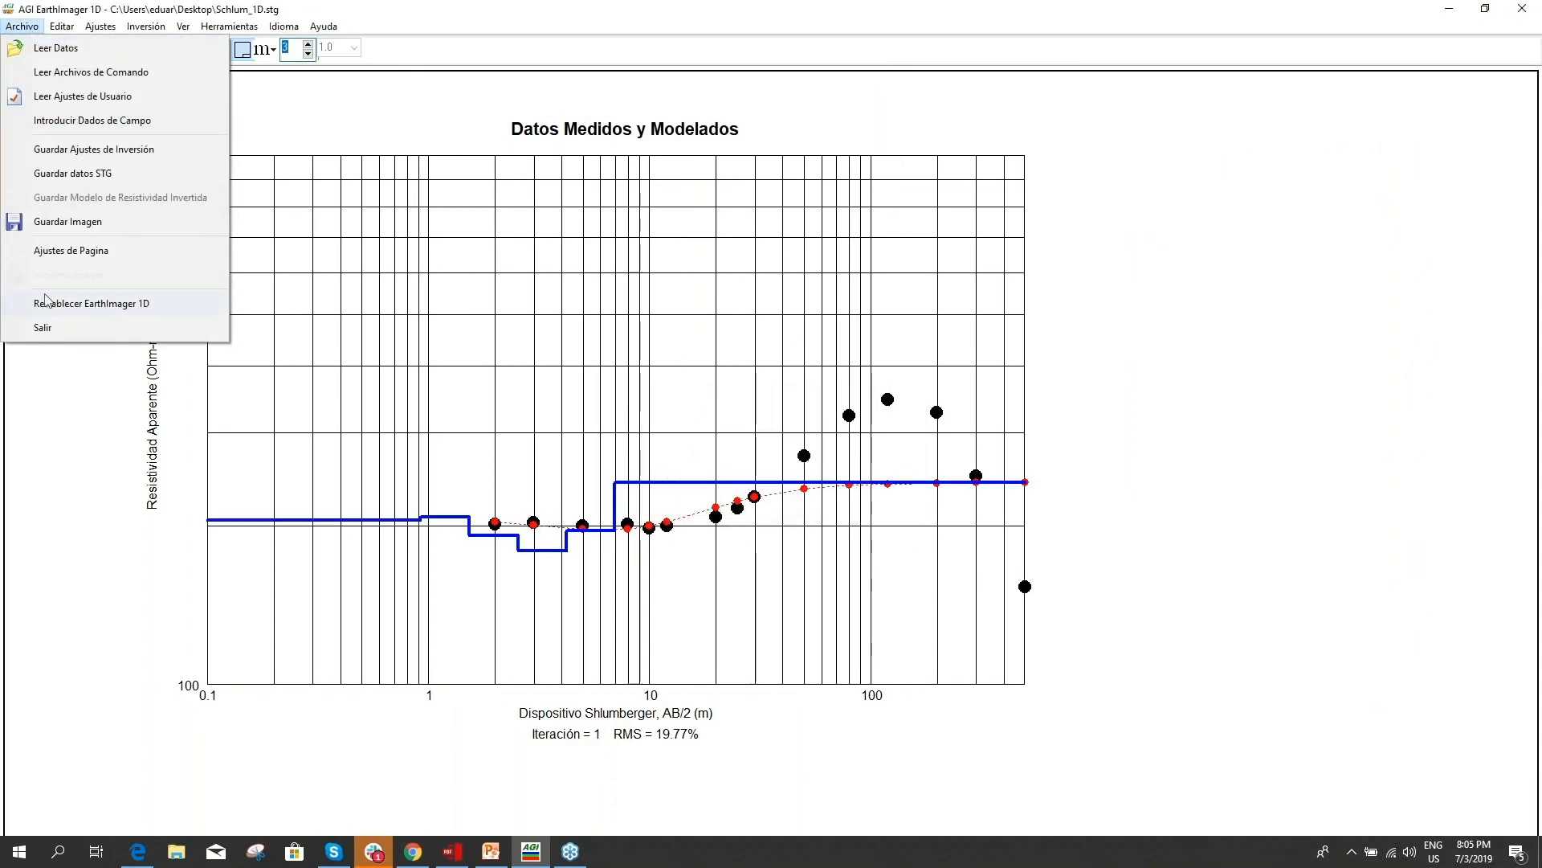
left_click(92, 303)
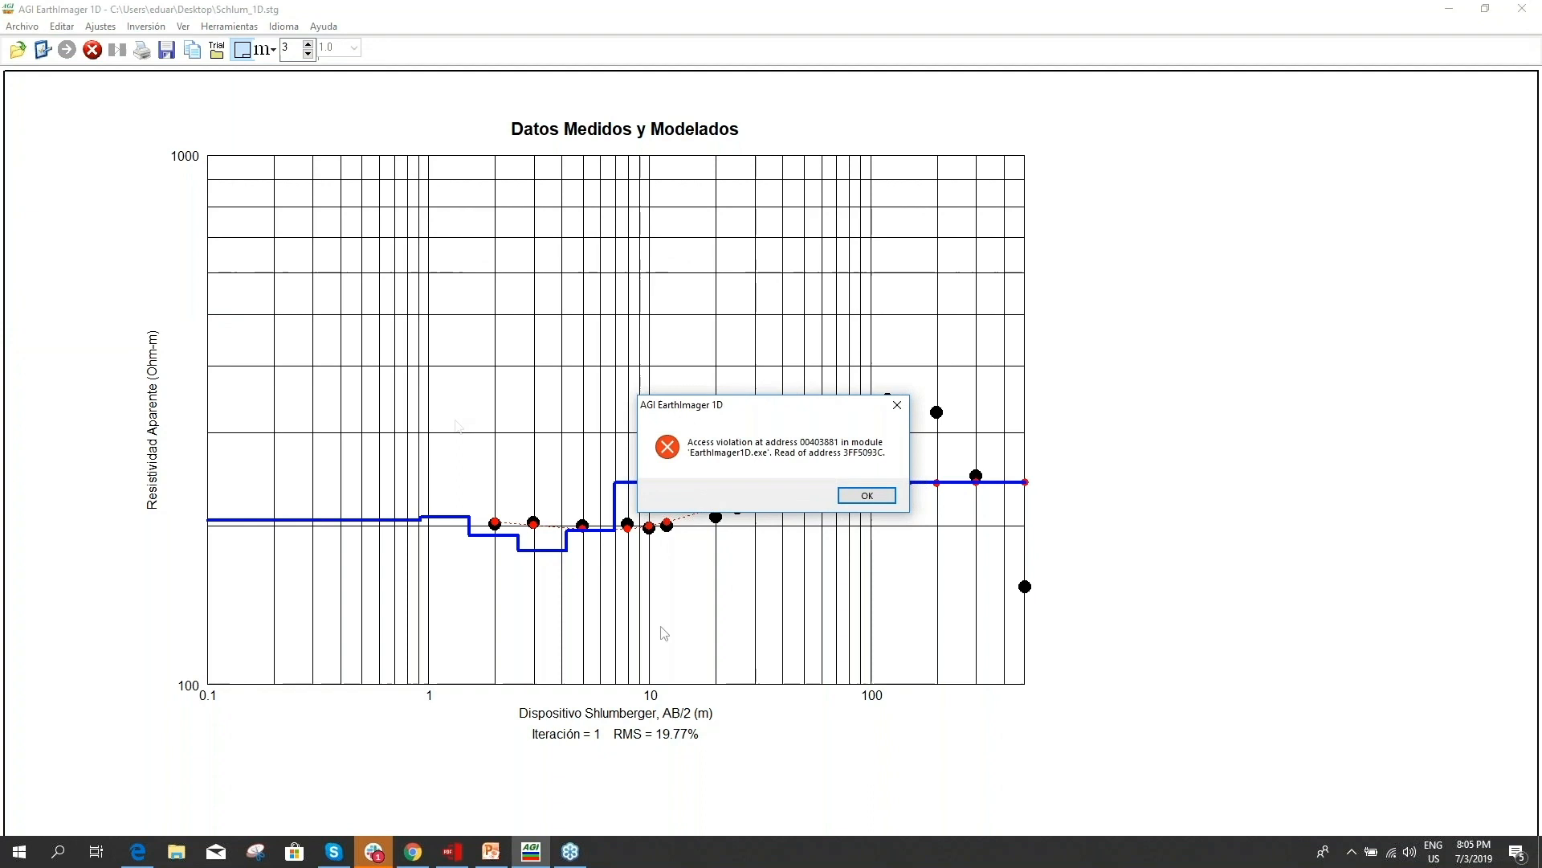
left_click(867, 496)
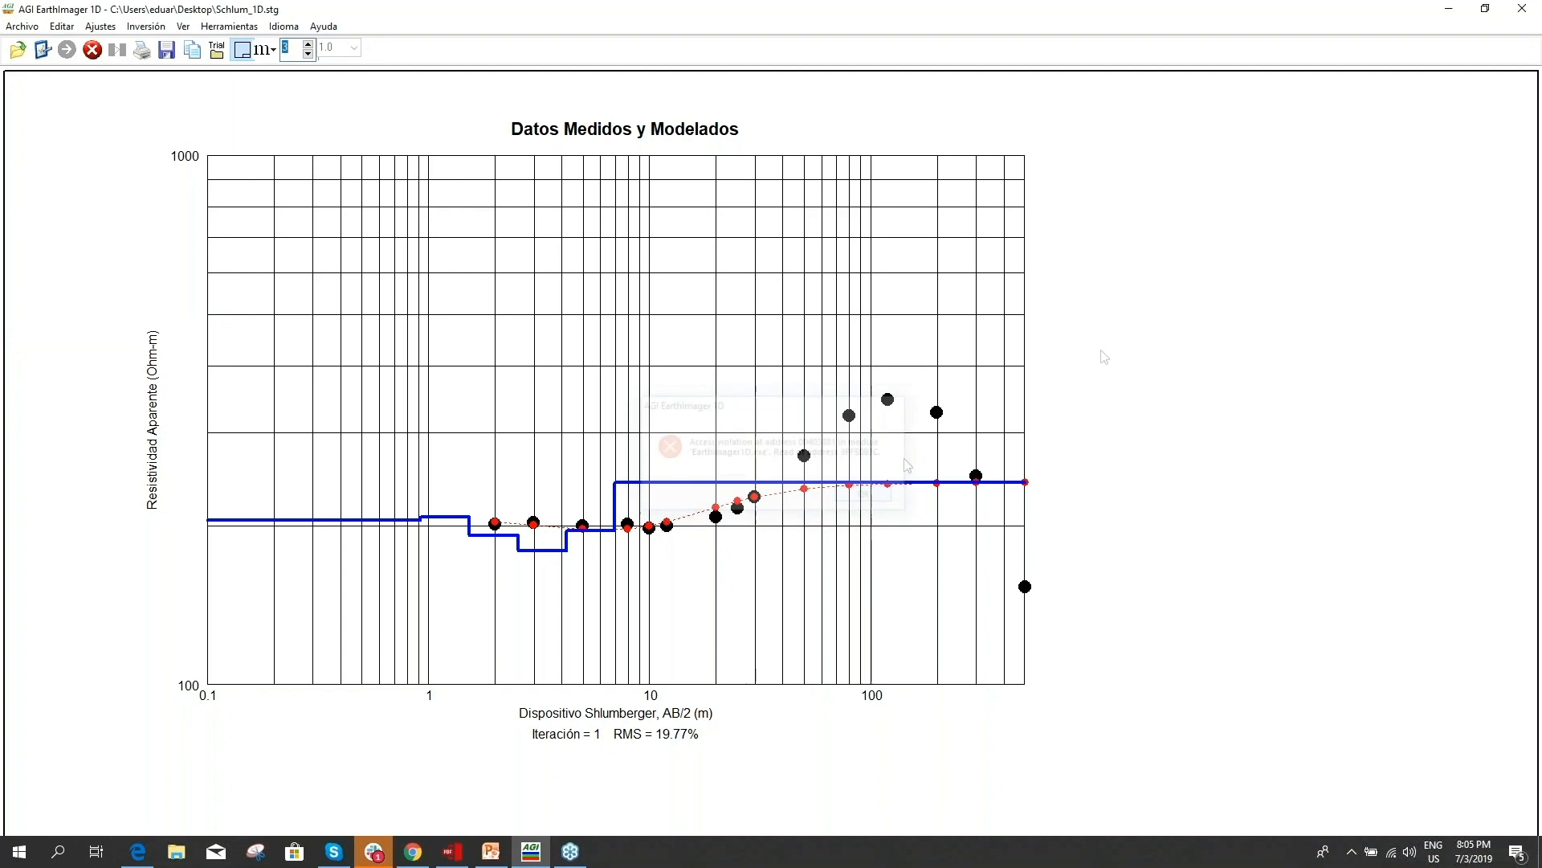
- Close EarthImager 1D, minimize the presentation, and relaunch EarthImager 1D from the desktop
left_click(1522, 8)
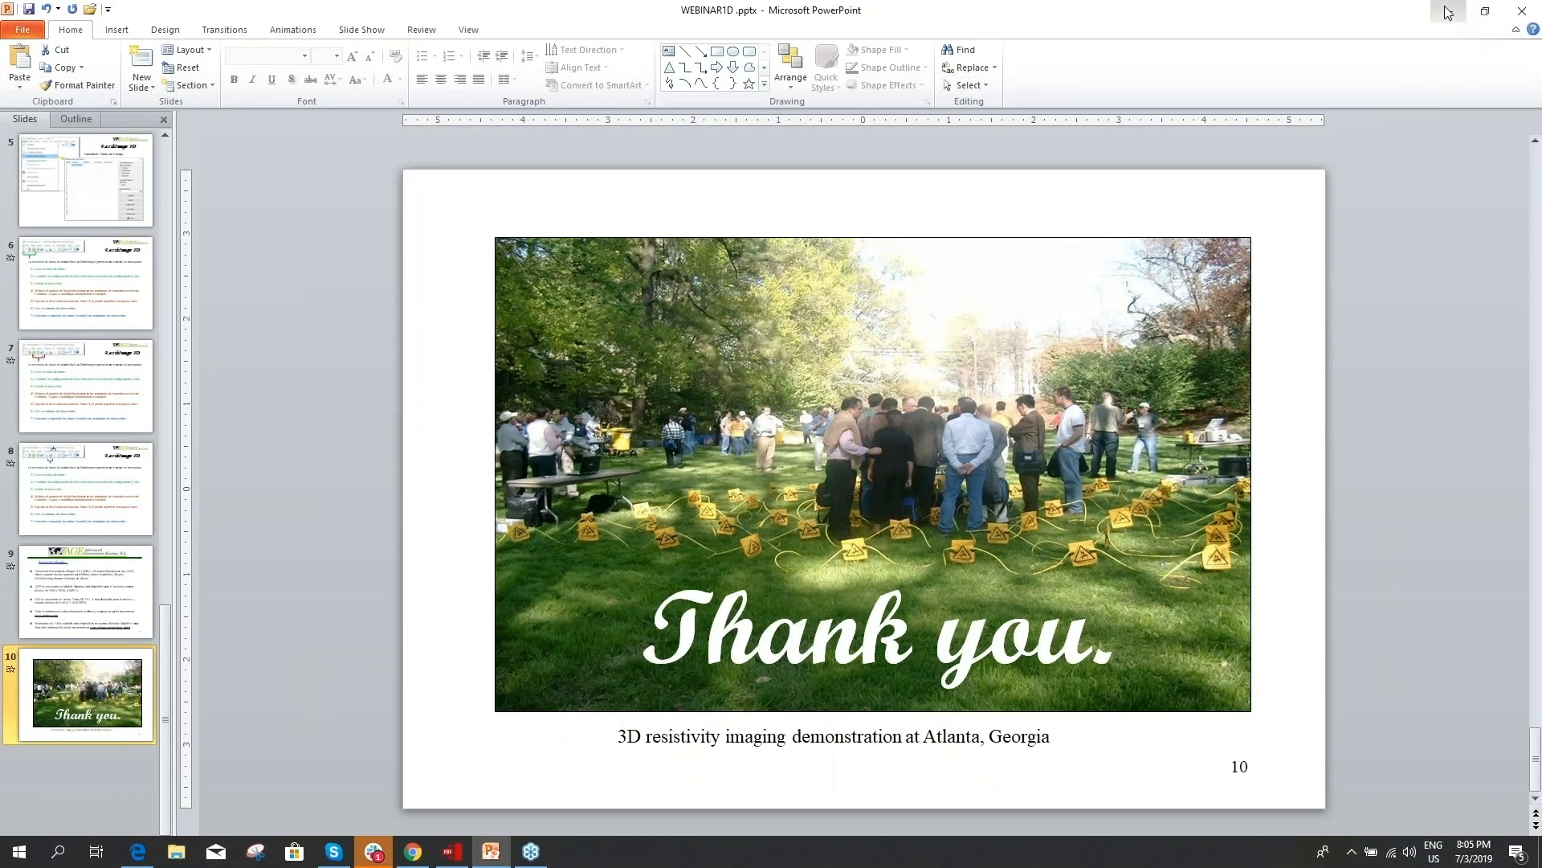
left_click(1448, 13)
double_click(31, 115)
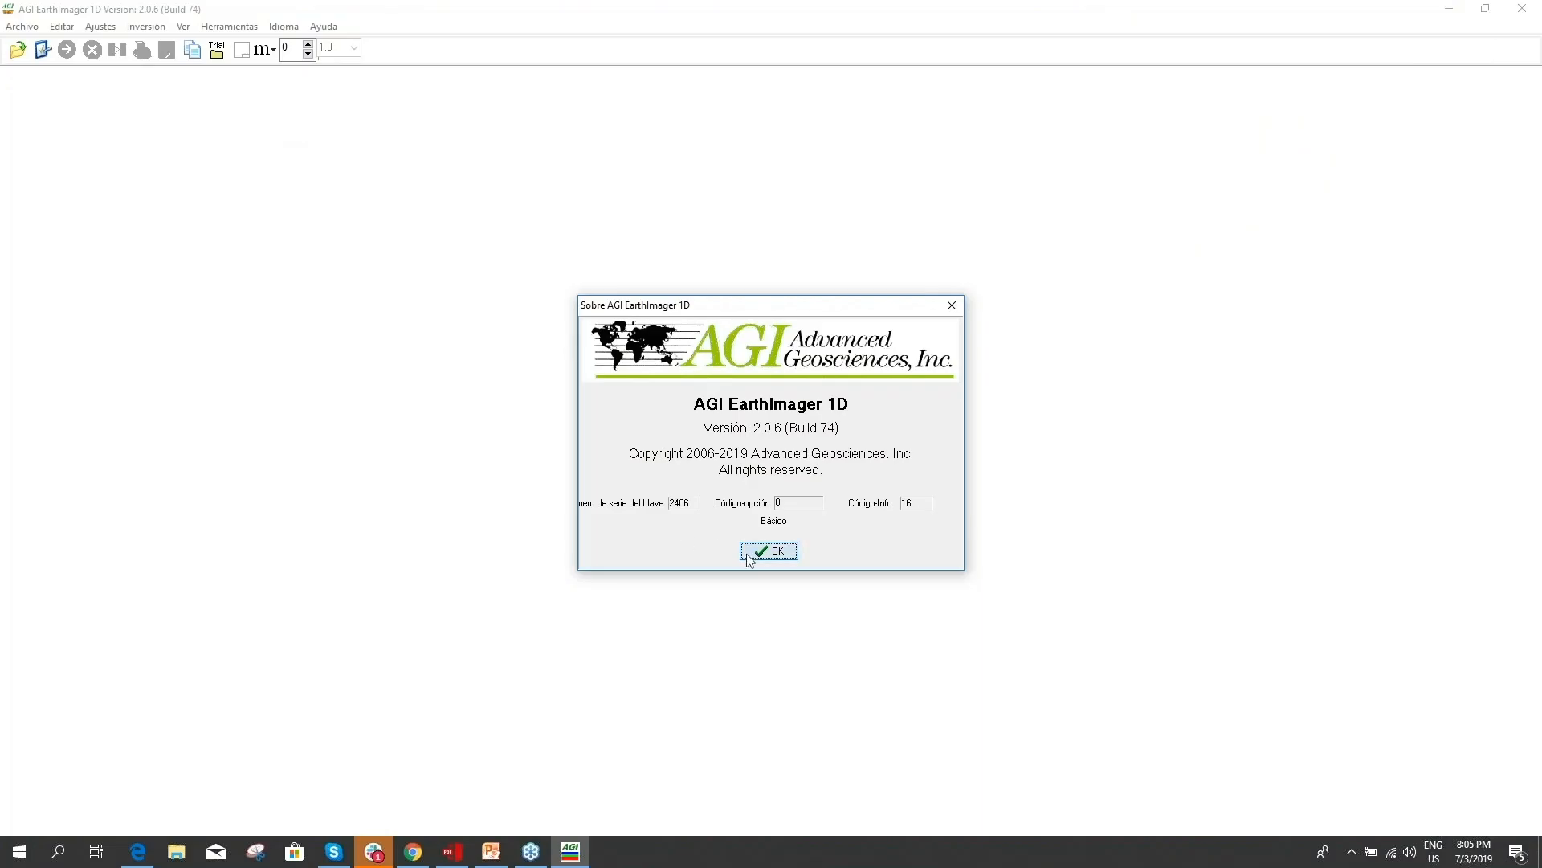
left_click(748, 553)
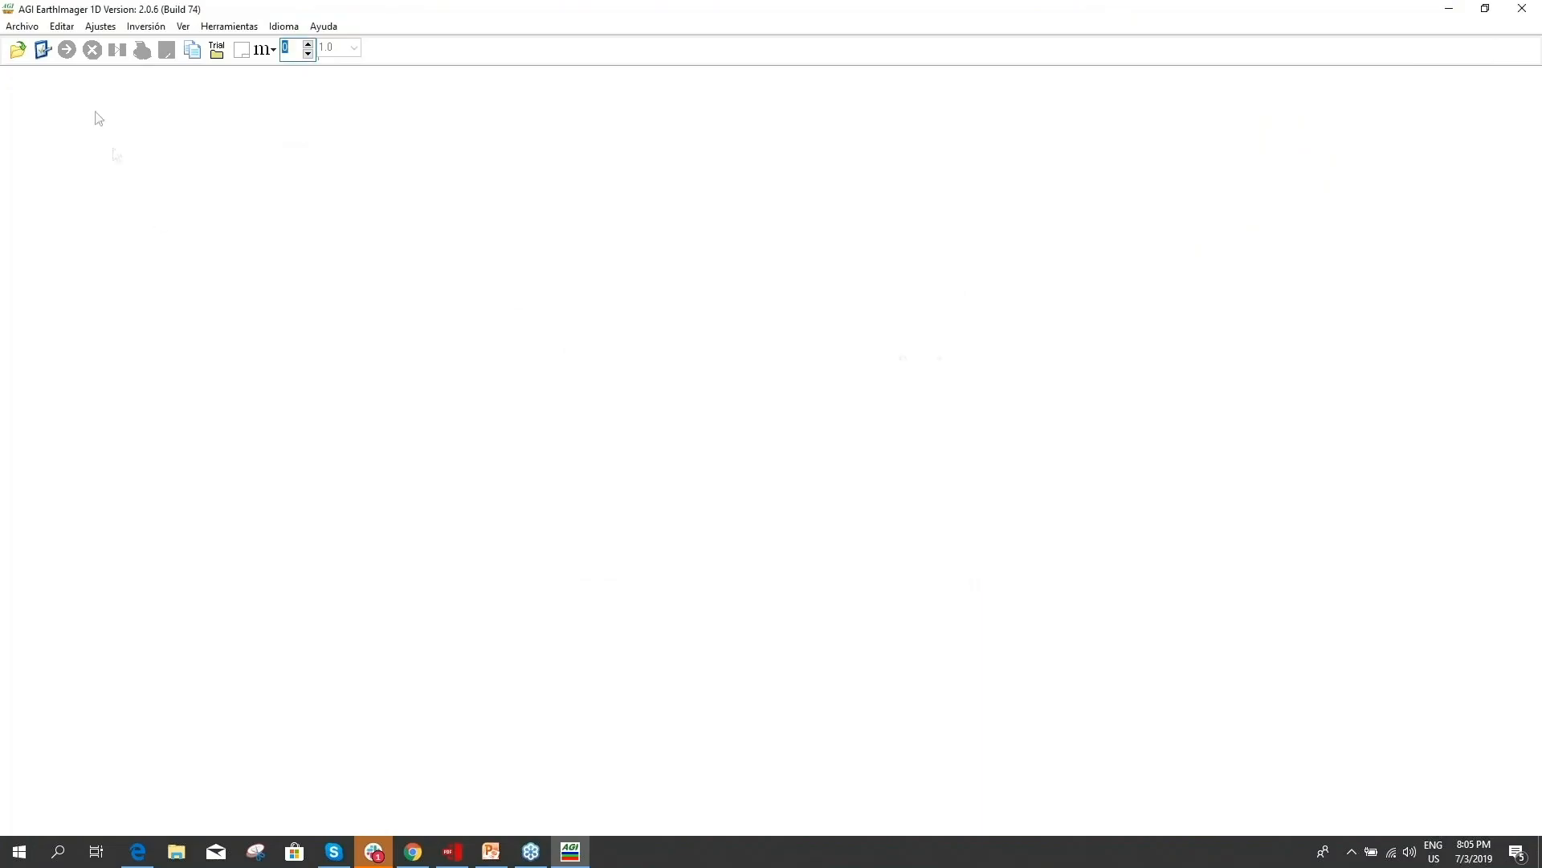
- Read Schlum_1D.stg from the Desktop and run the 1D resistivity inversion
left_click(21, 26)
left_click(49, 48)
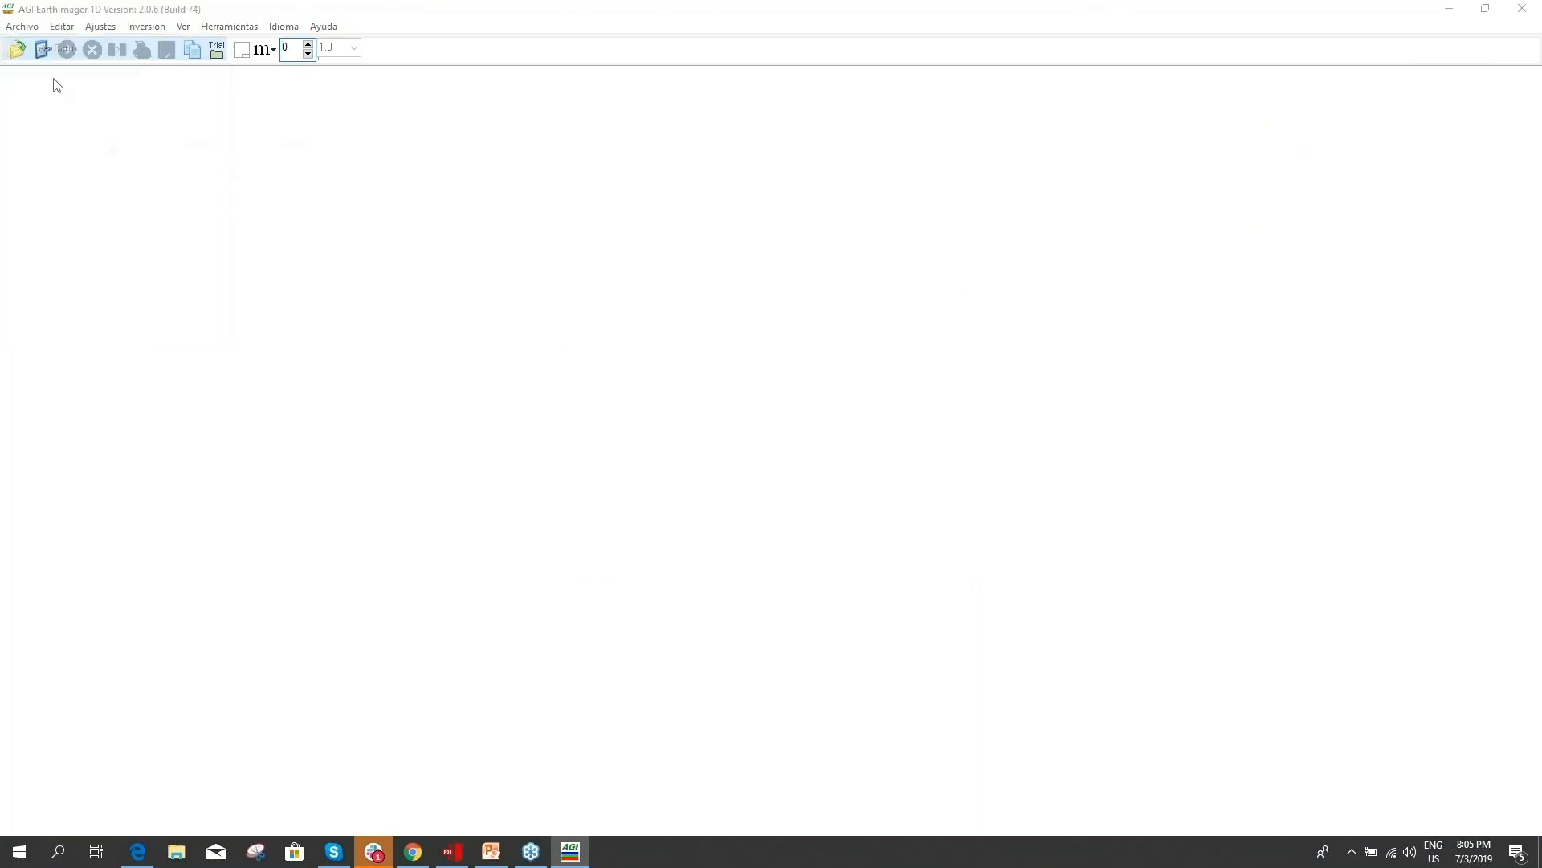
left_click_drag(623, 333, 615, 493)
double_click(518, 409)
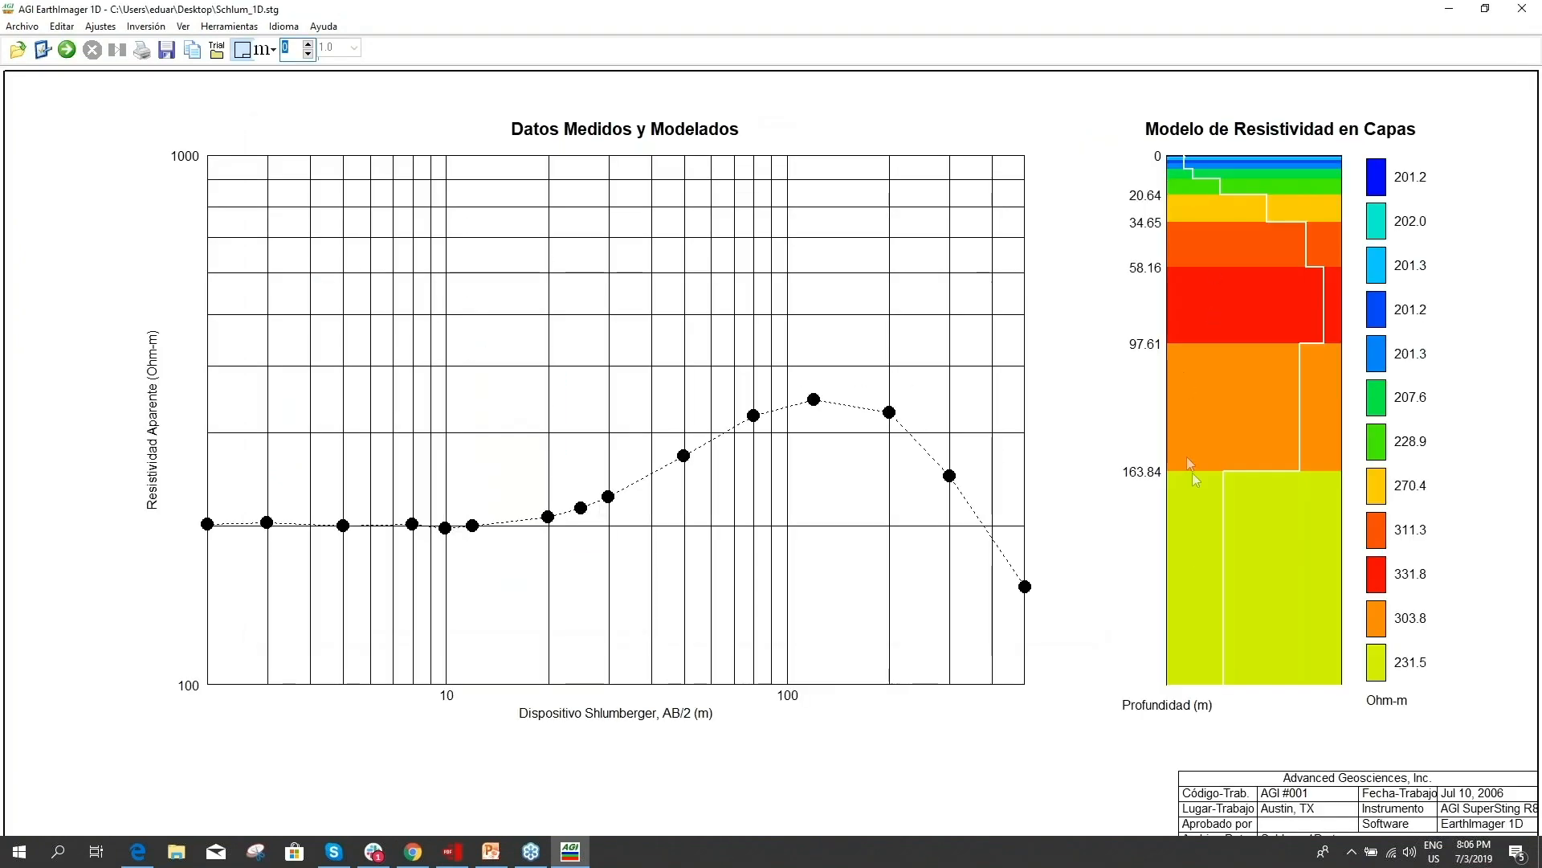
left_click(67, 49)
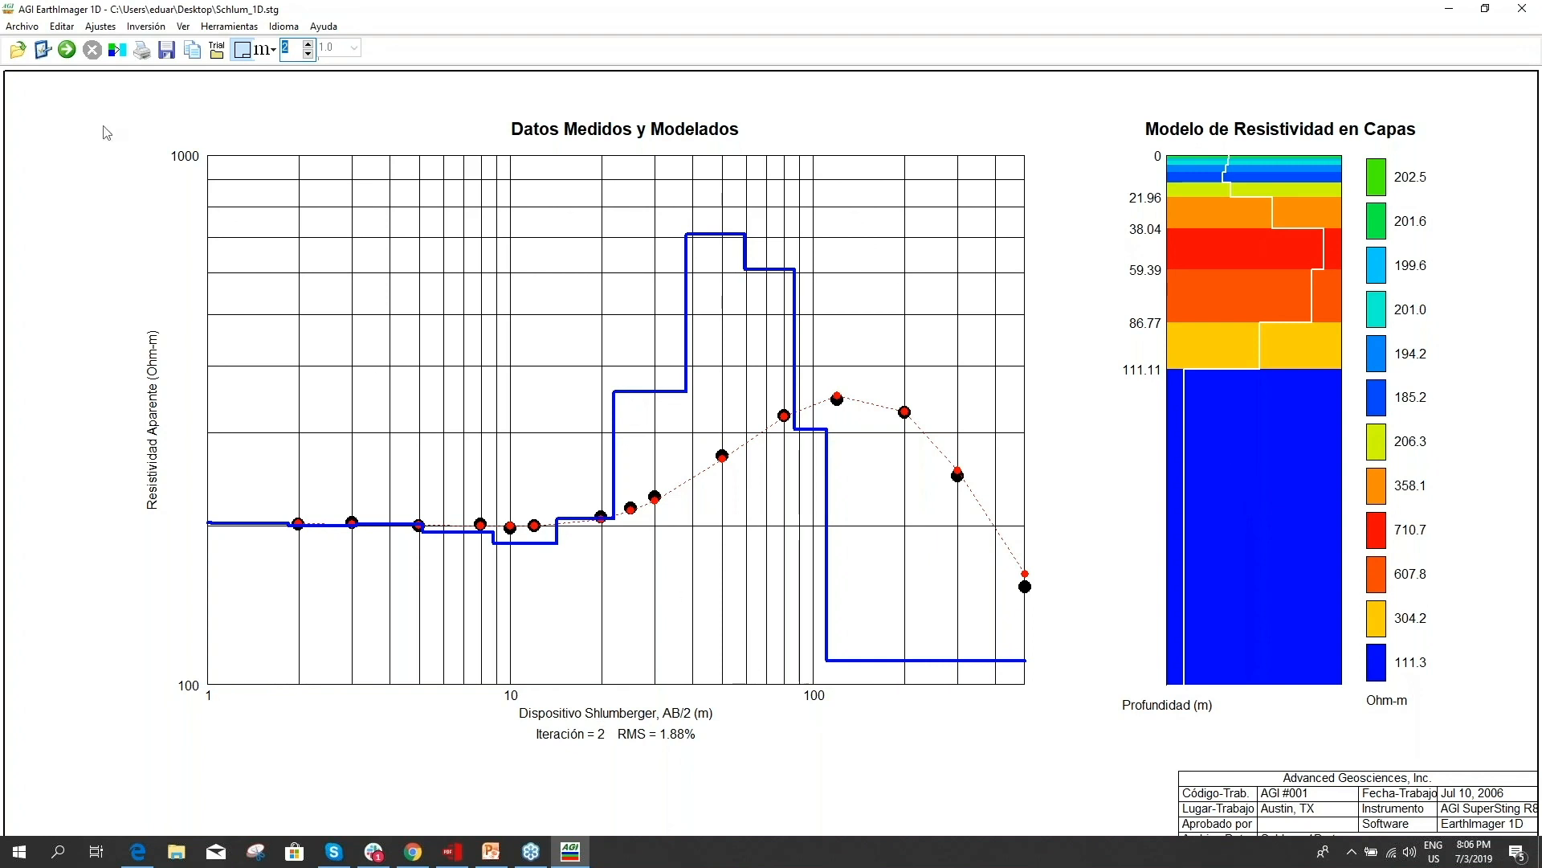
- Reload the Schlum_1D.stg data file from the Desktop to start from its uninverted model
left_click(22, 25)
left_click(60, 46)
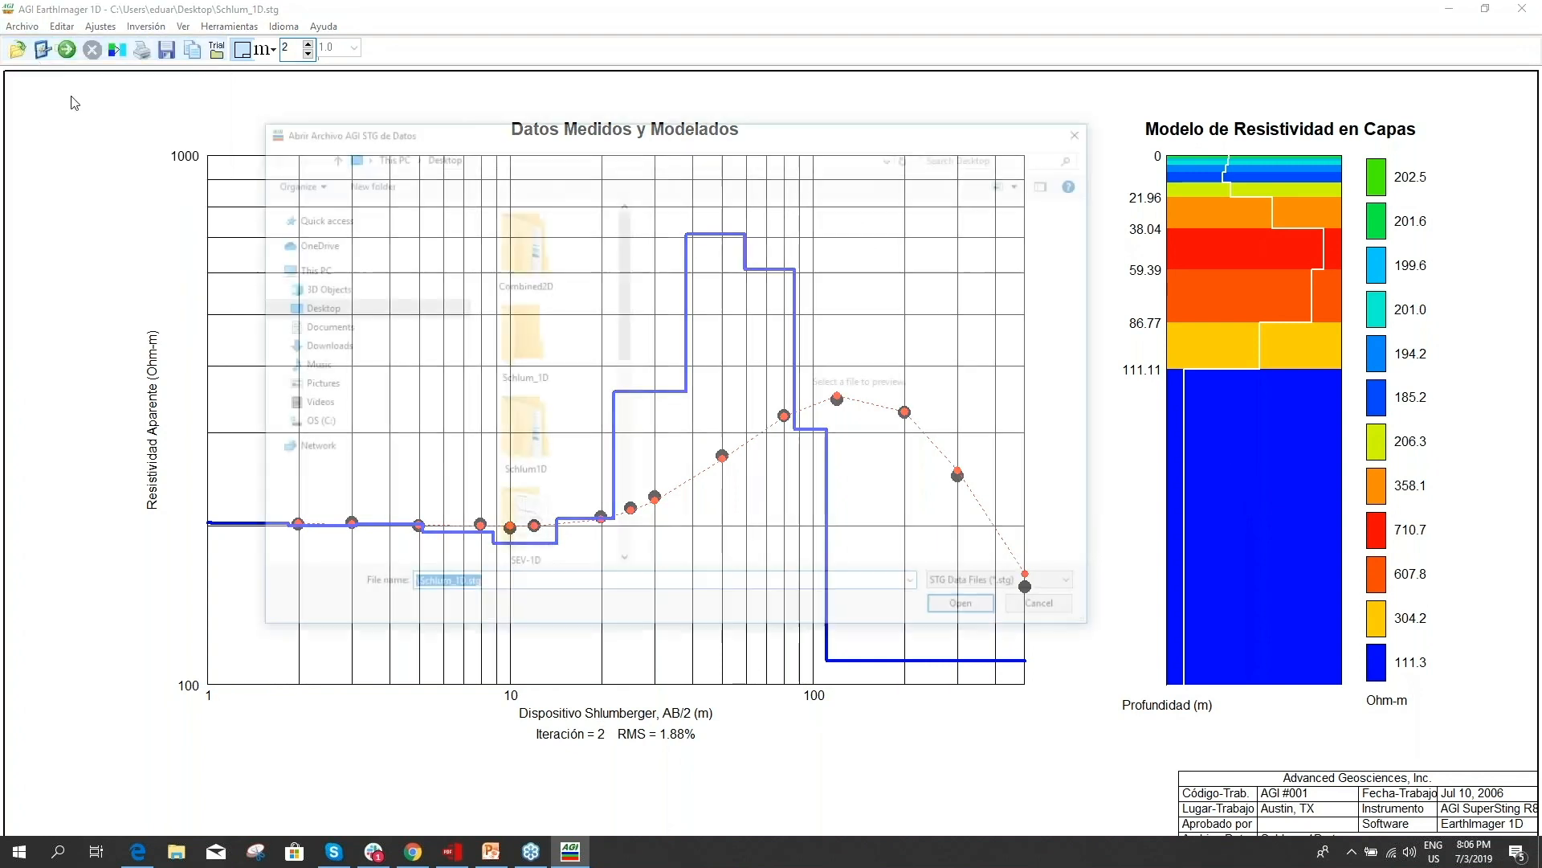
left_click_drag(623, 320, 624, 468)
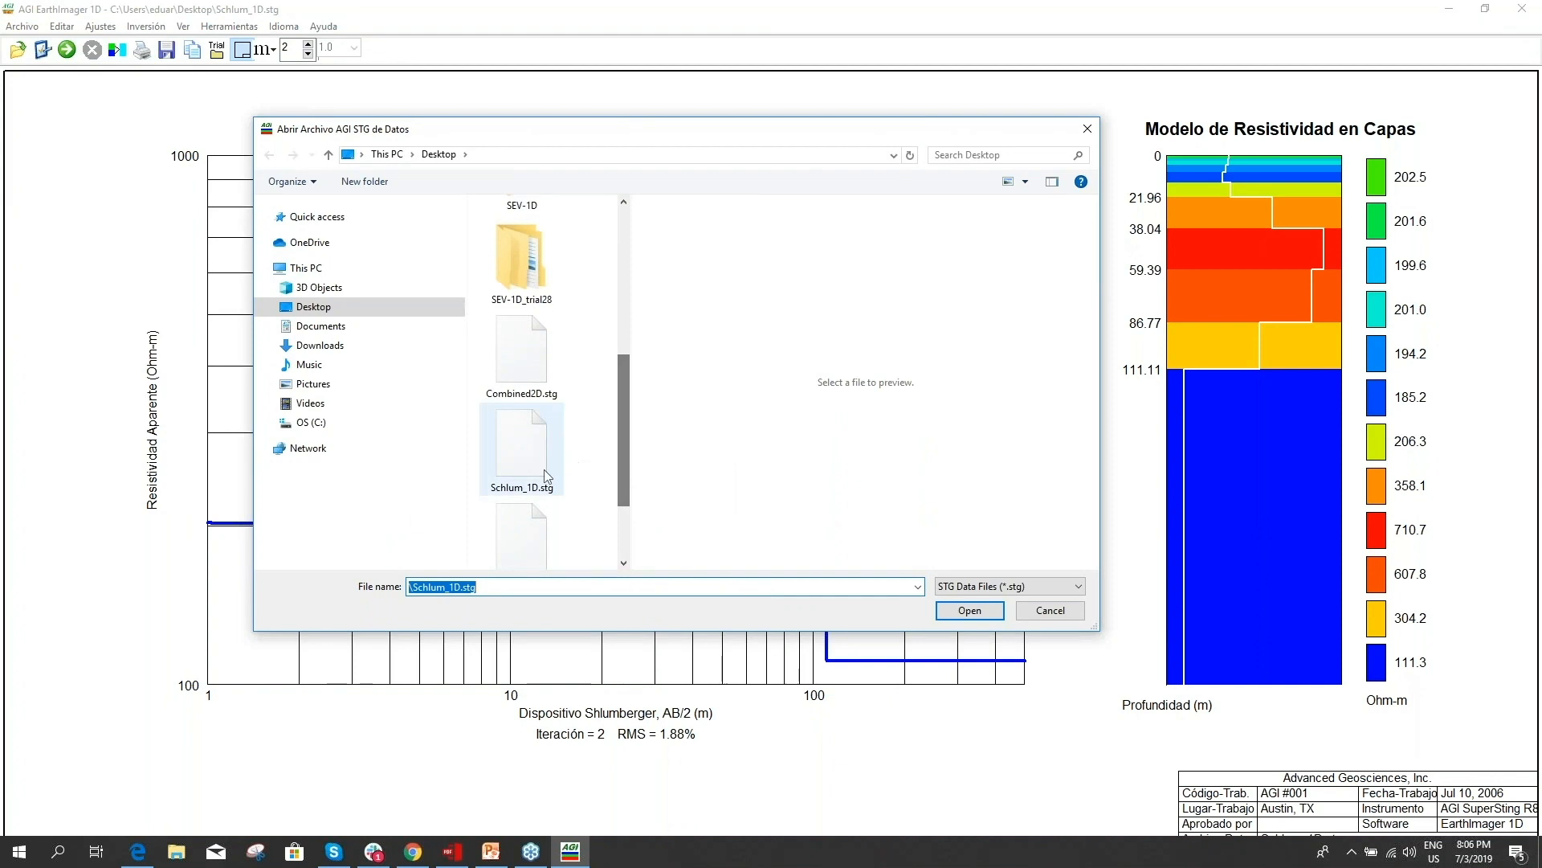
left_click(523, 461)
double_click(523, 461)
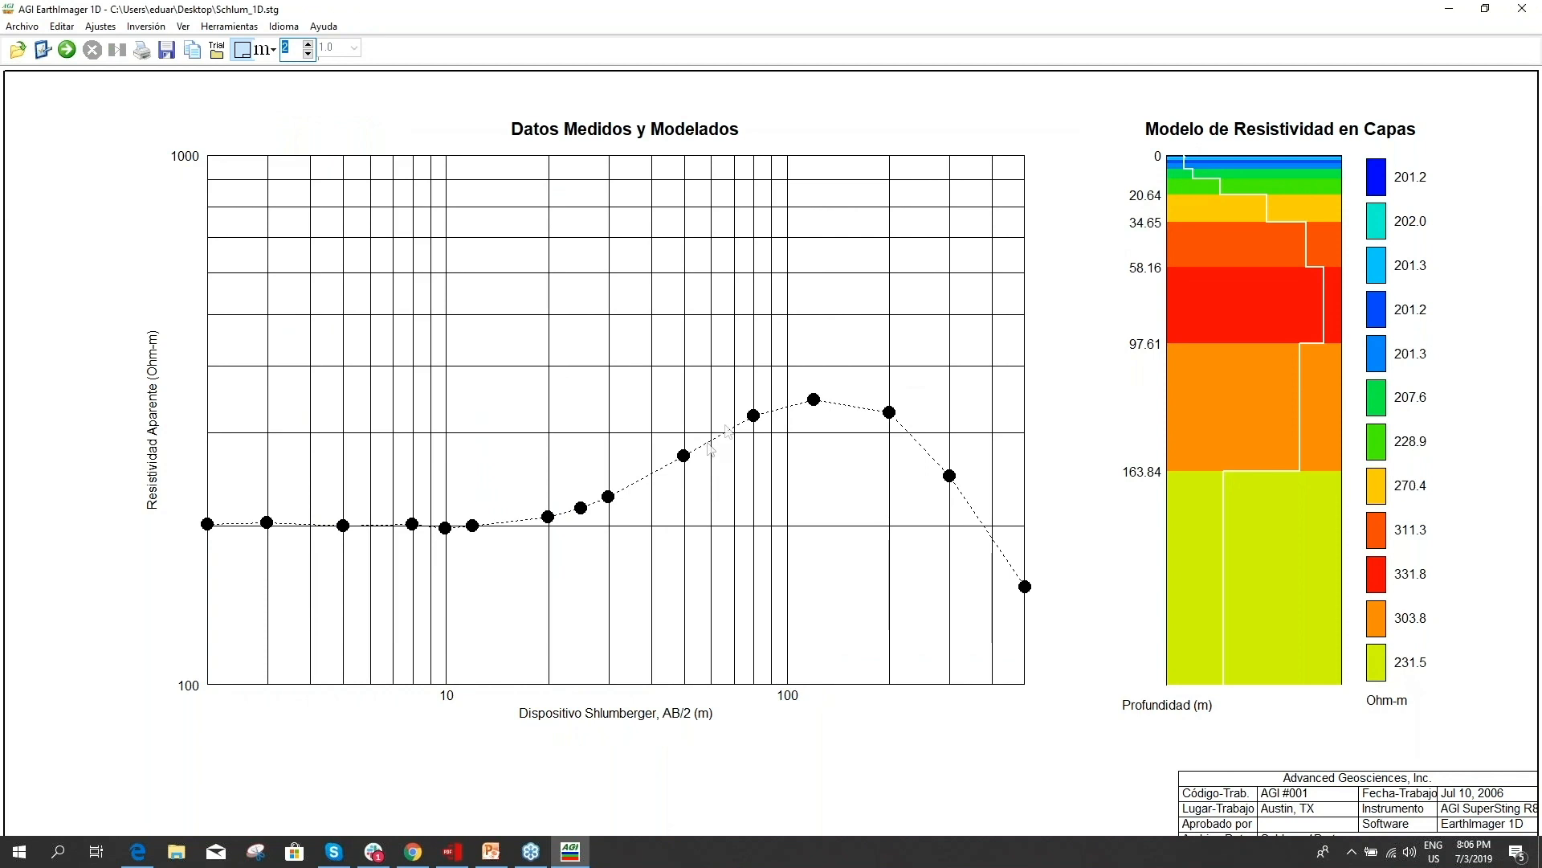
- Reduce the initial model of the Schlum_1D data to 3 layers and run the resistivity inversion
left_click(43, 50)
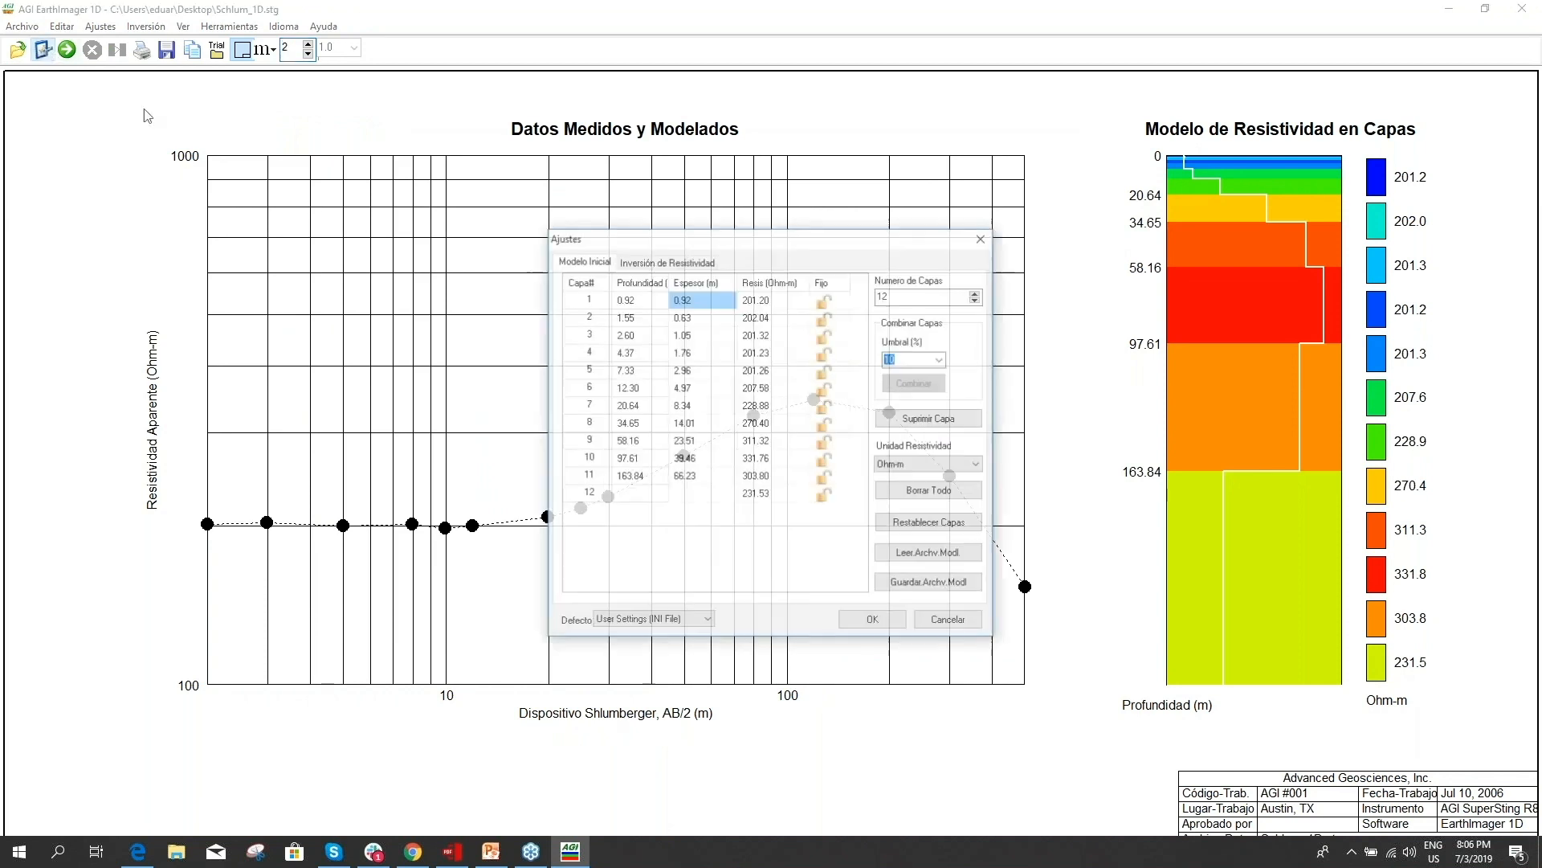
left_click(976, 300)
left_click(976, 301)
left_click(977, 301)
left_click(977, 301)
left_click(977, 300)
left_click(977, 301)
left_click(977, 300)
left_click(977, 301)
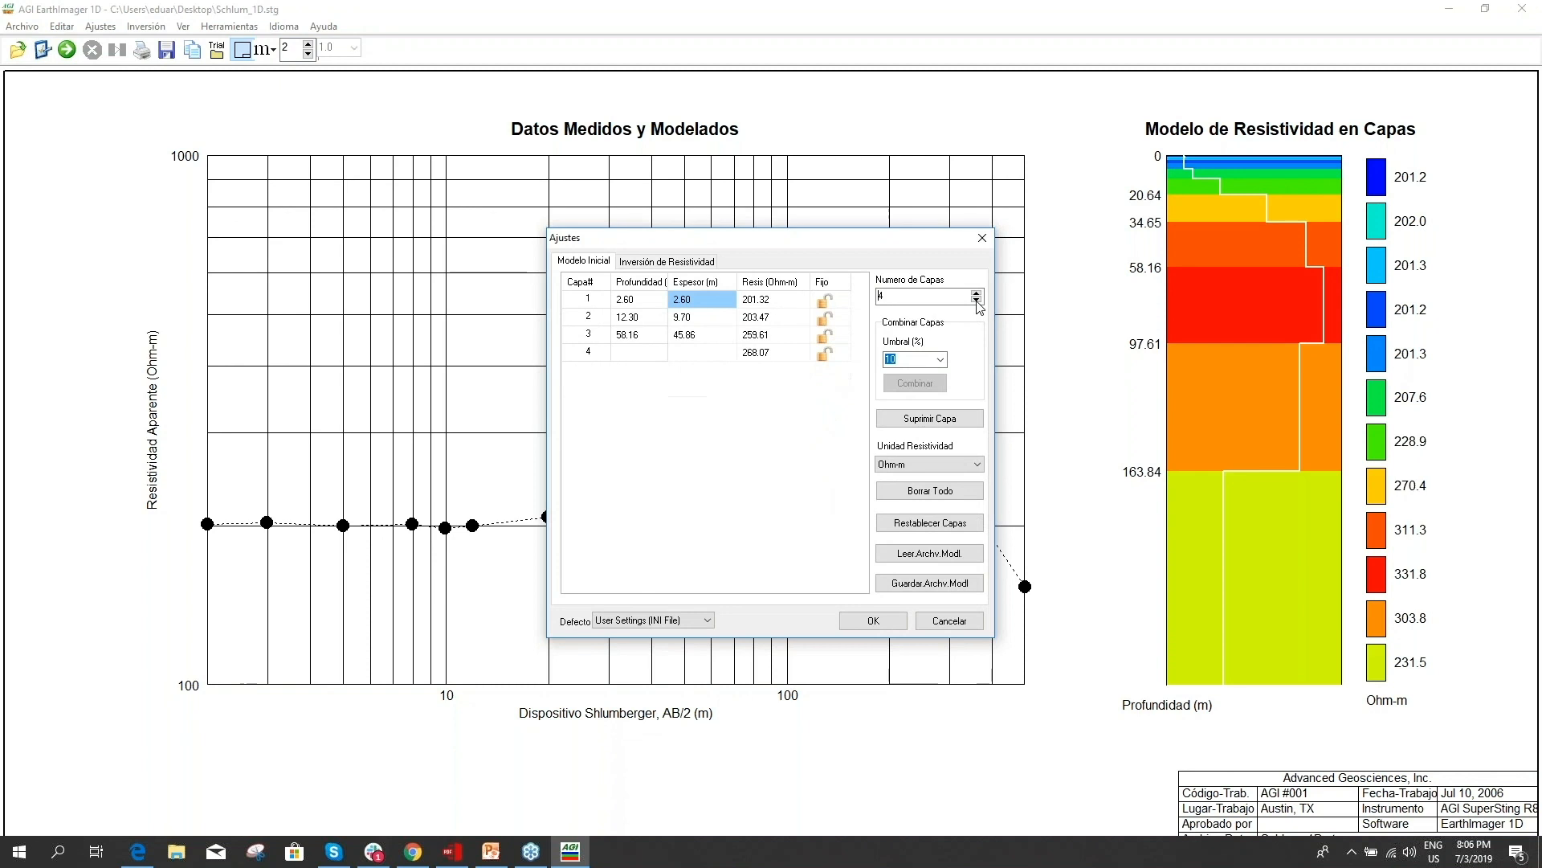
left_click(977, 300)
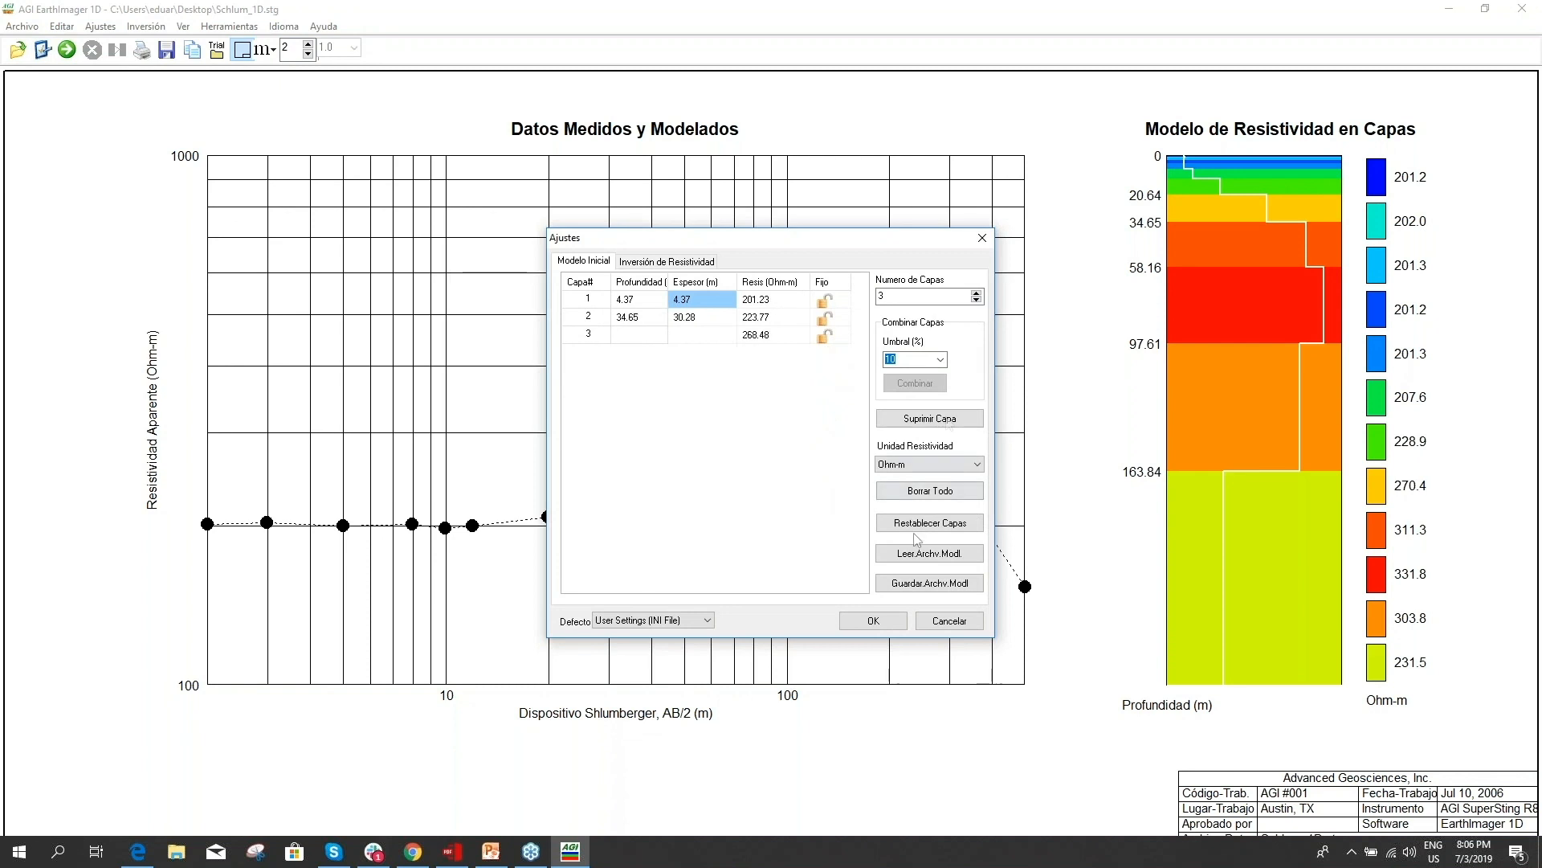
left_click(881, 619)
left_click(67, 50)
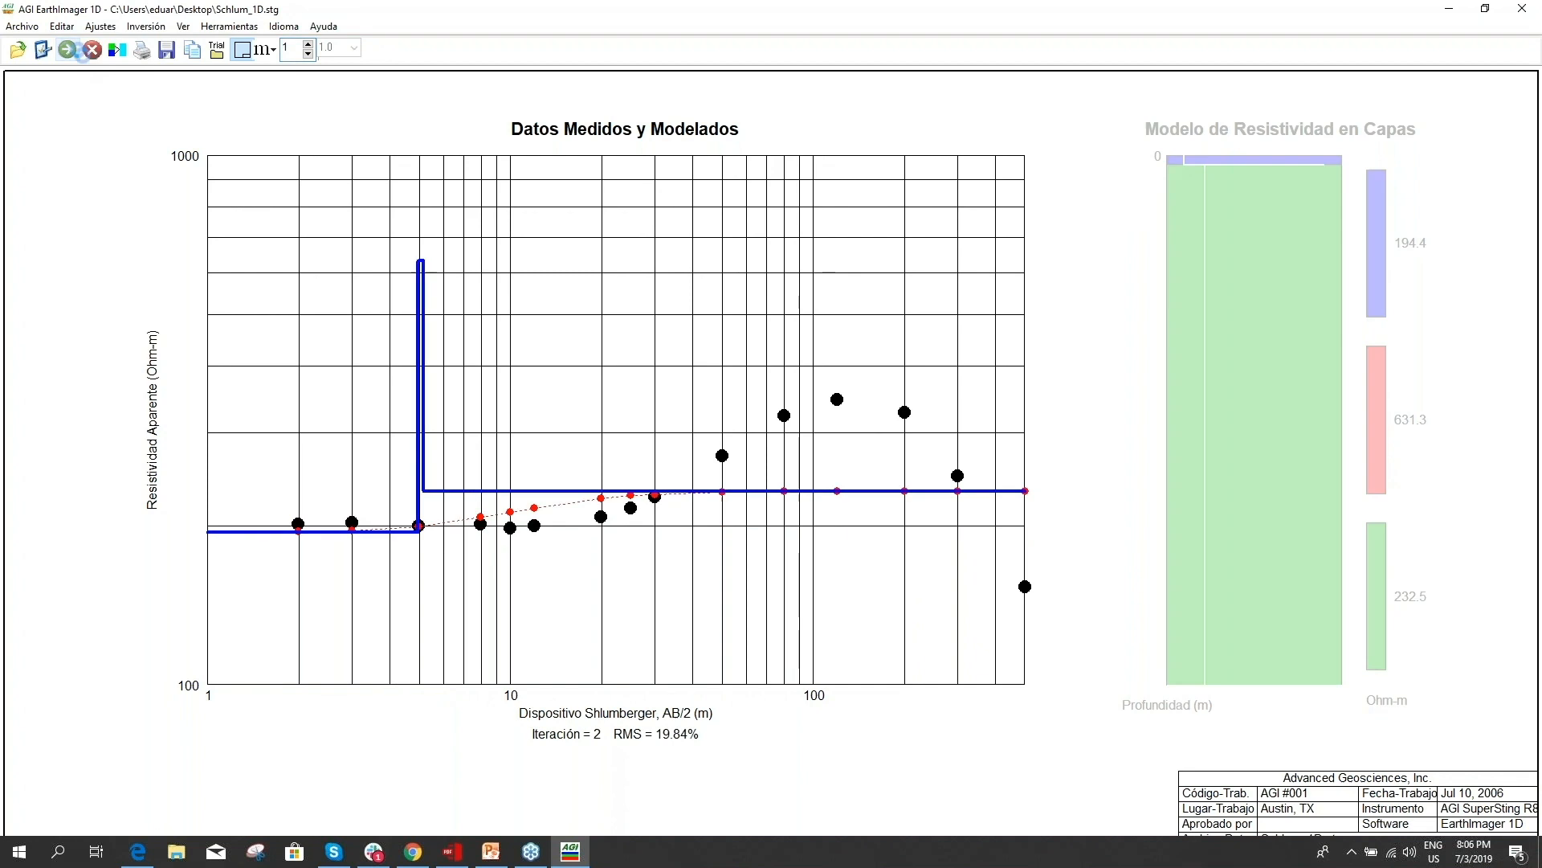
- Reload Schlum_1D.stg from the Desktop and run the inversion with its default layer model
left_click(22, 26)
left_click(37, 50)
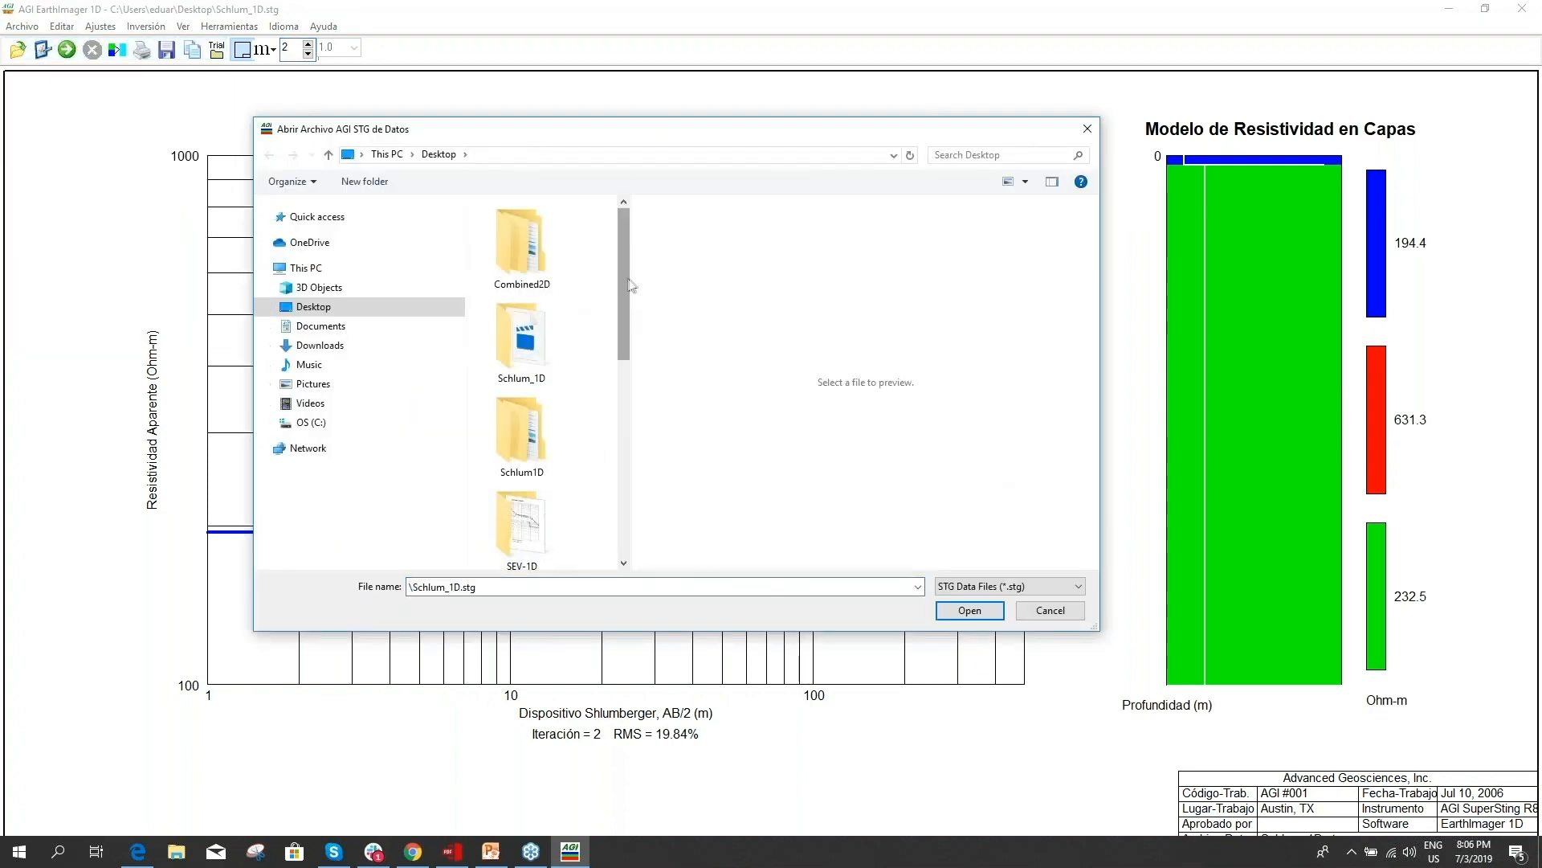
left_click_drag(620, 336, 619, 504)
double_click(529, 406)
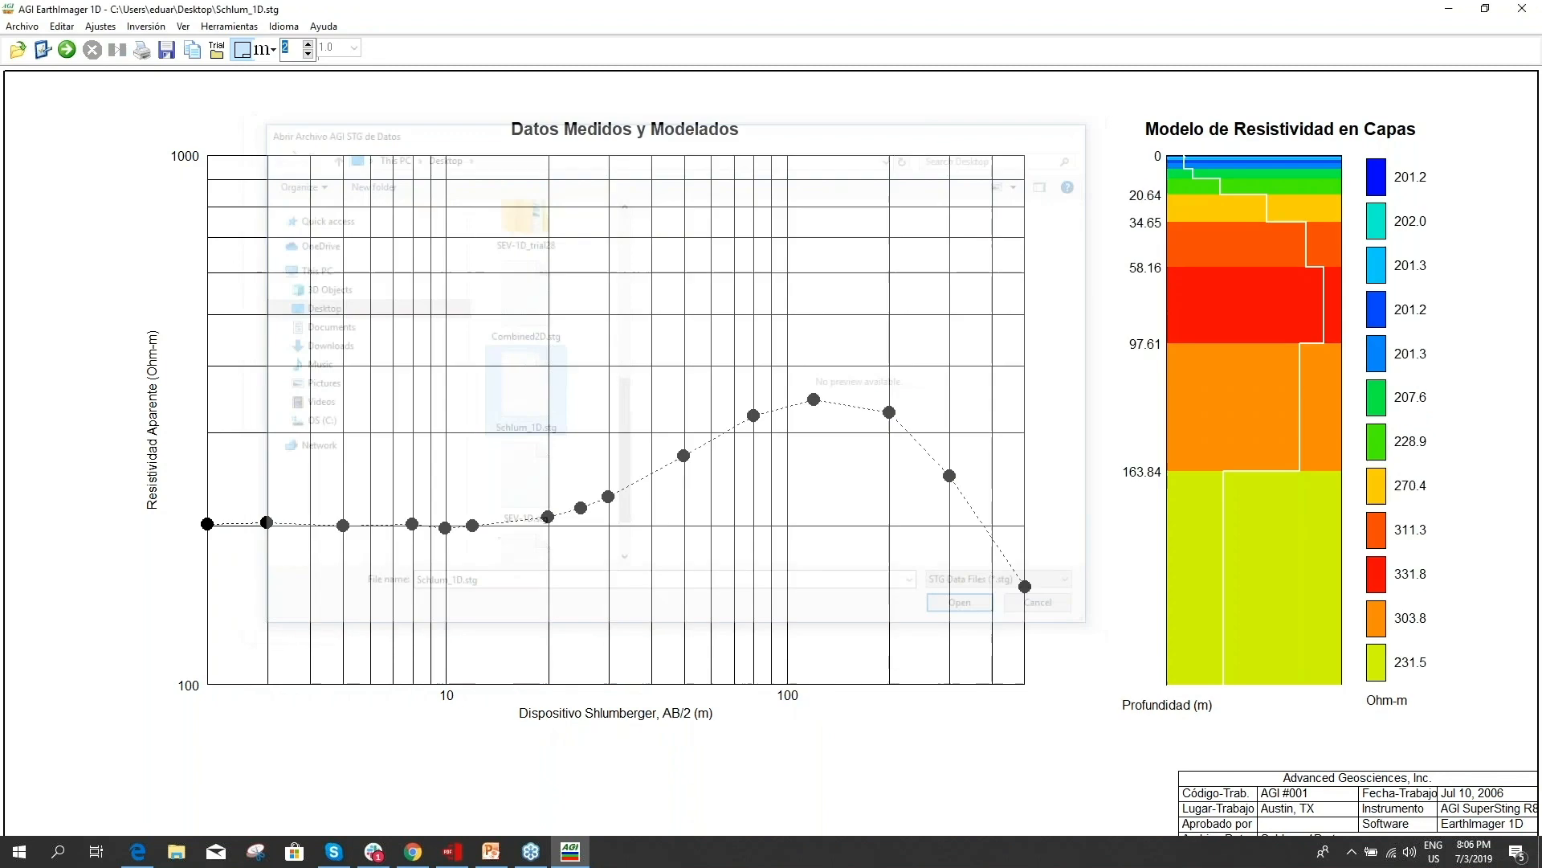
left_click(70, 52)
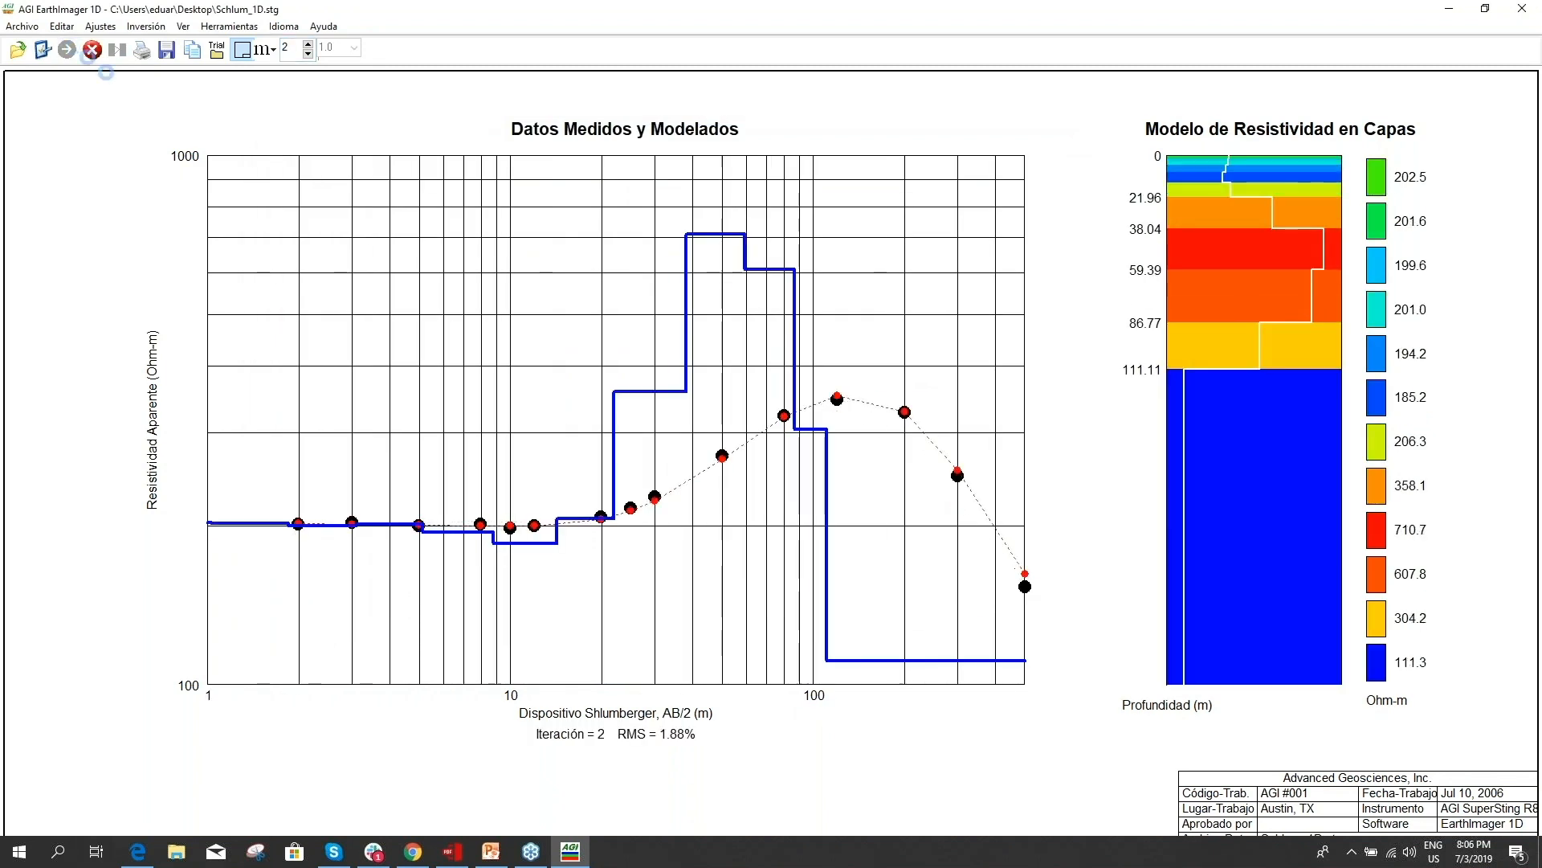
- Set the initial model of the Schlum_1D data to 4 layers and run the inversion again
left_click(46, 52)
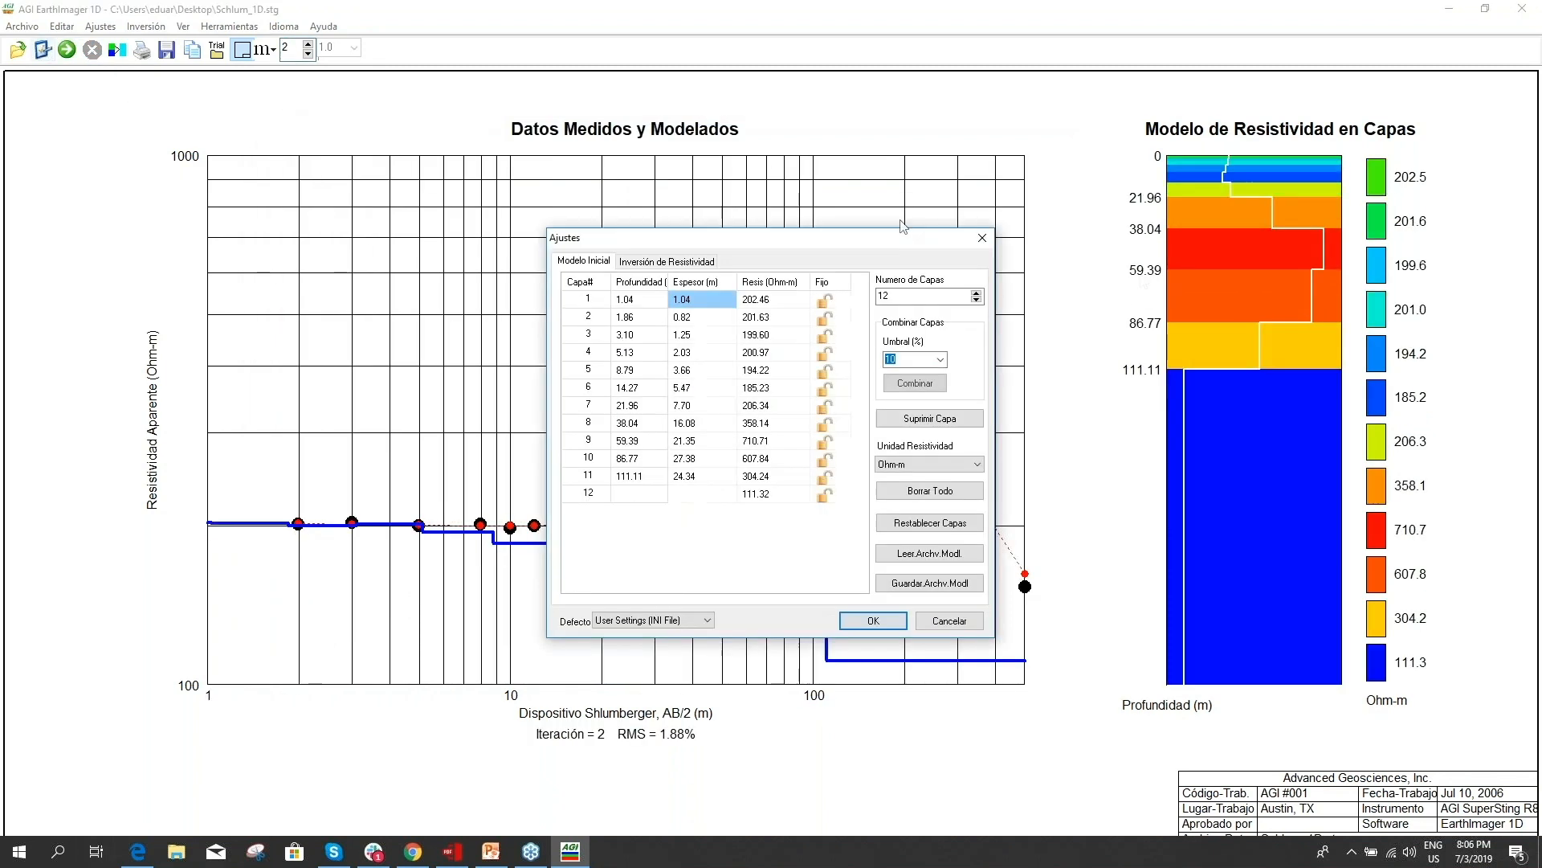
left_click(976, 300)
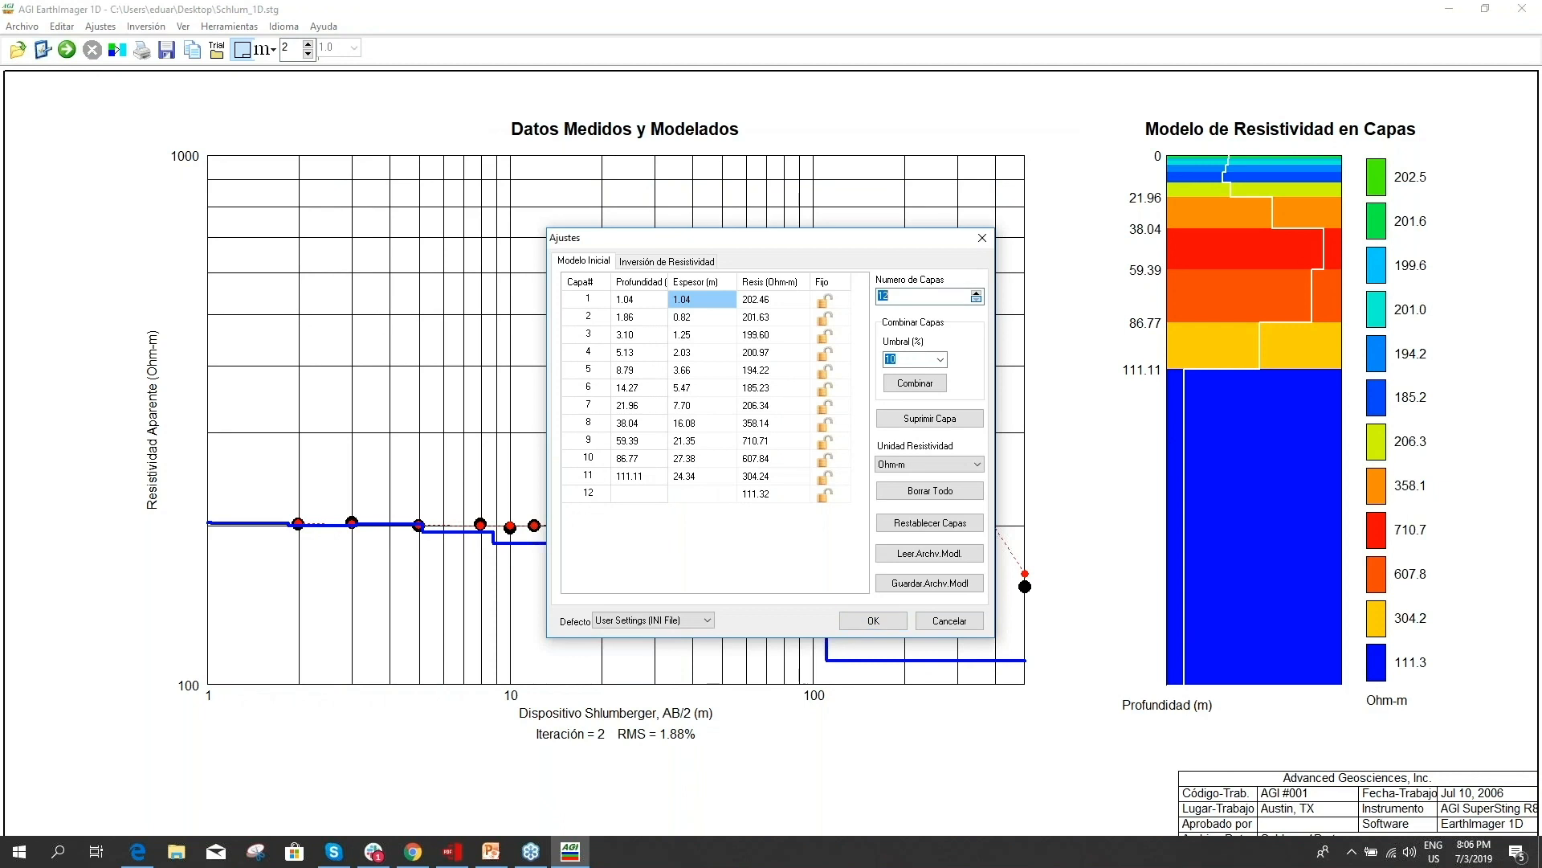
left_click(976, 300)
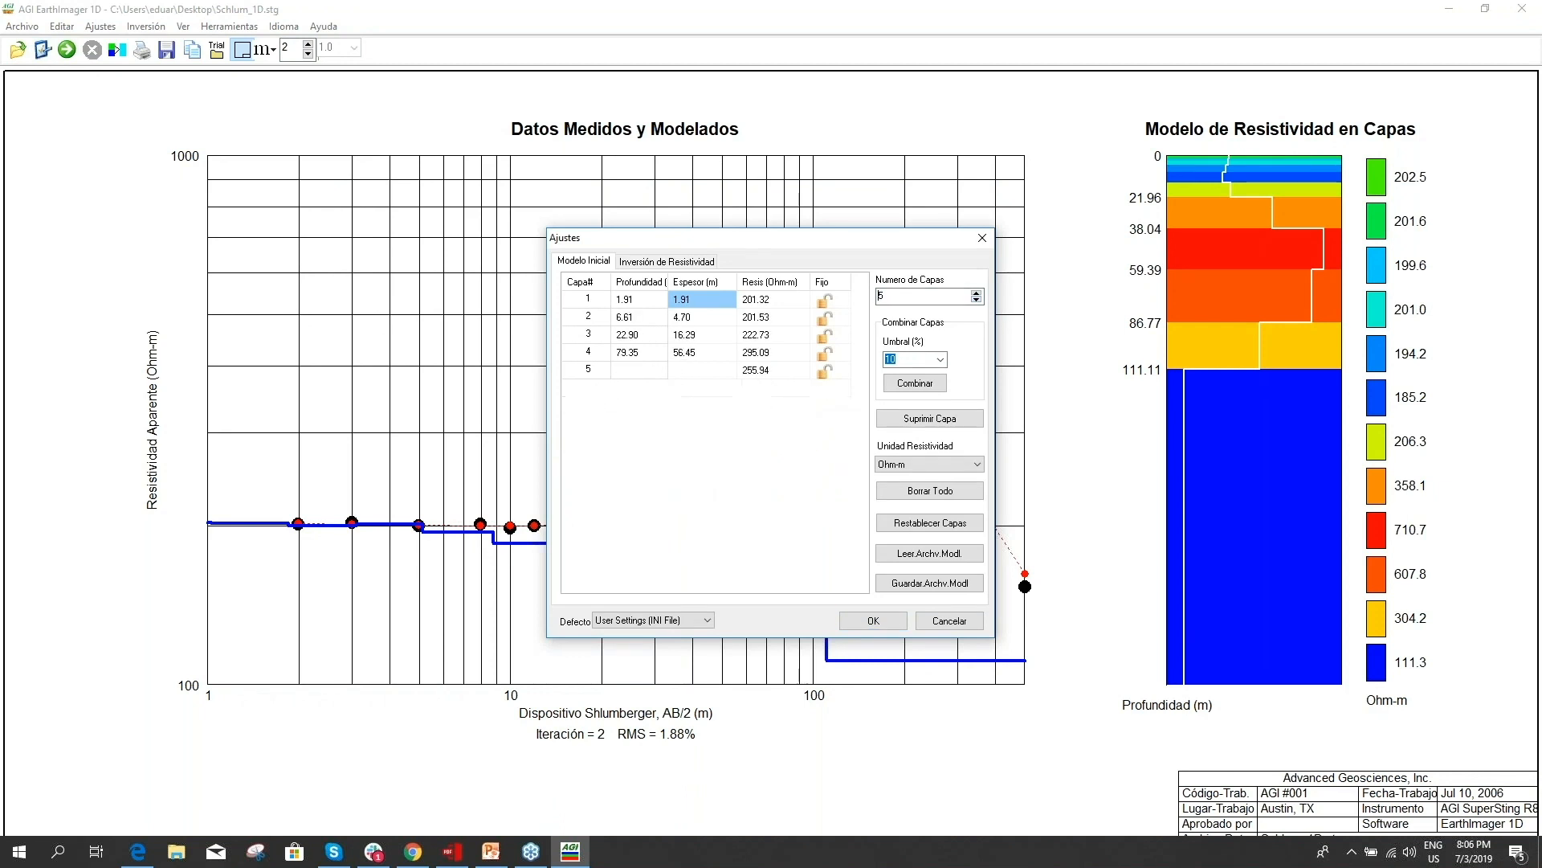
left_click(976, 300)
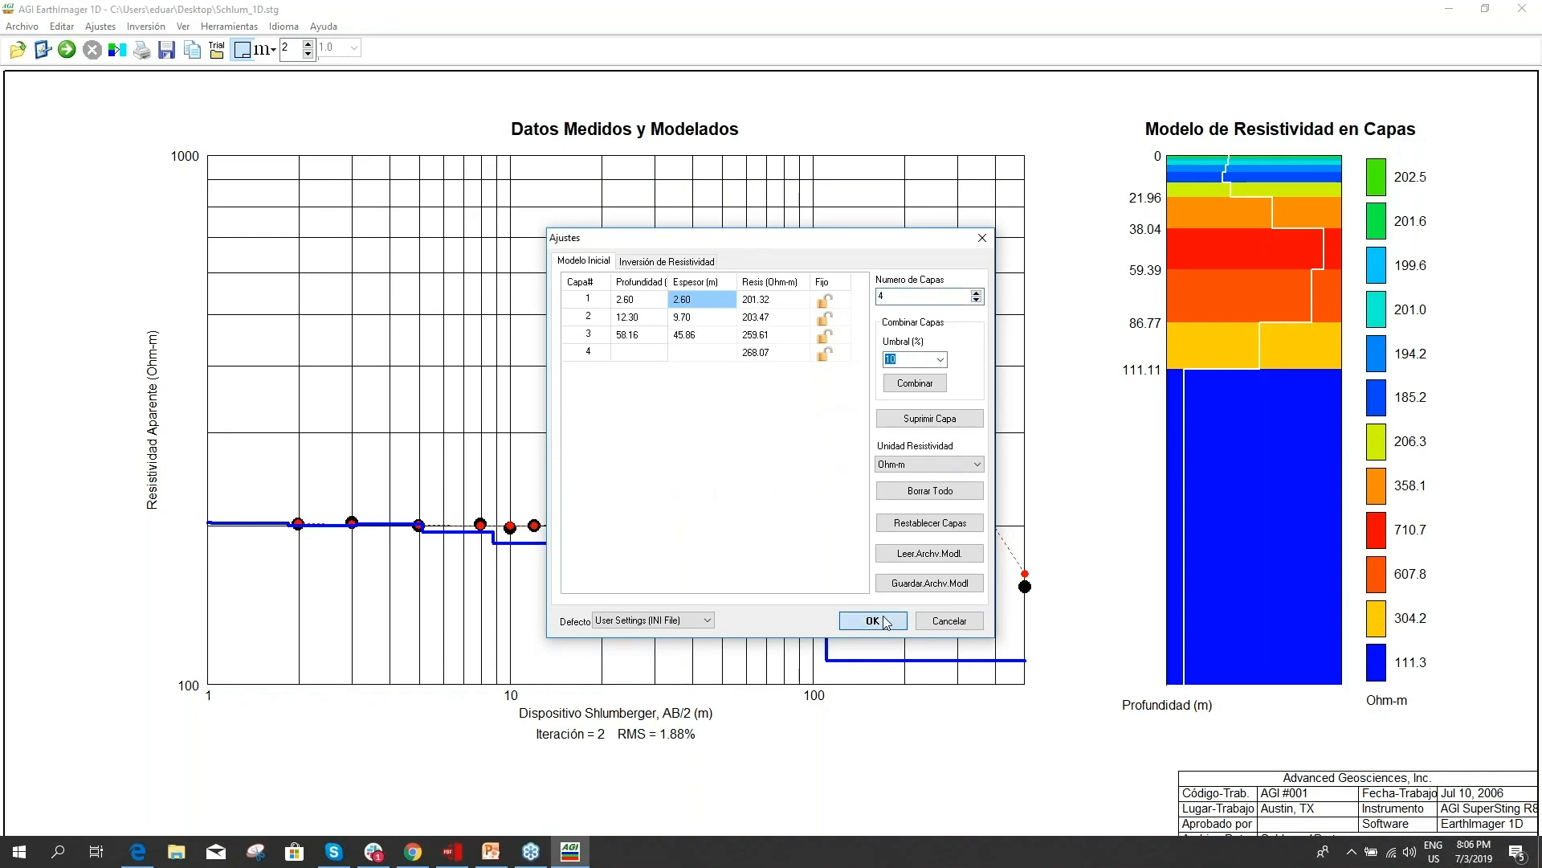
left_click(884, 621)
left_click(67, 49)
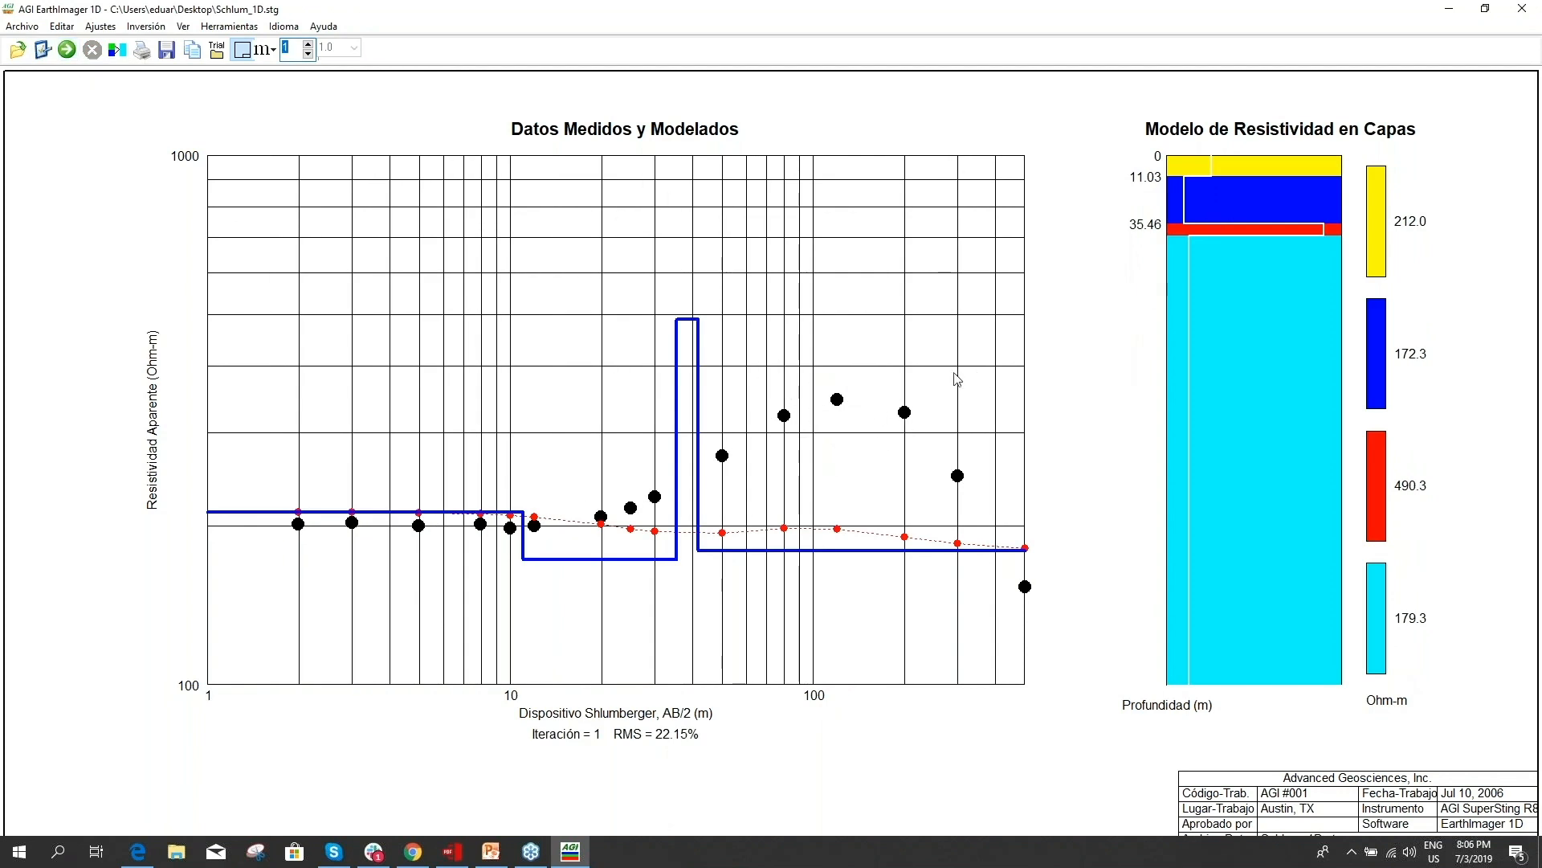
- Close EarthImager 1D, relaunch it from the desktop and dismiss its version information
left_click(1522, 11)
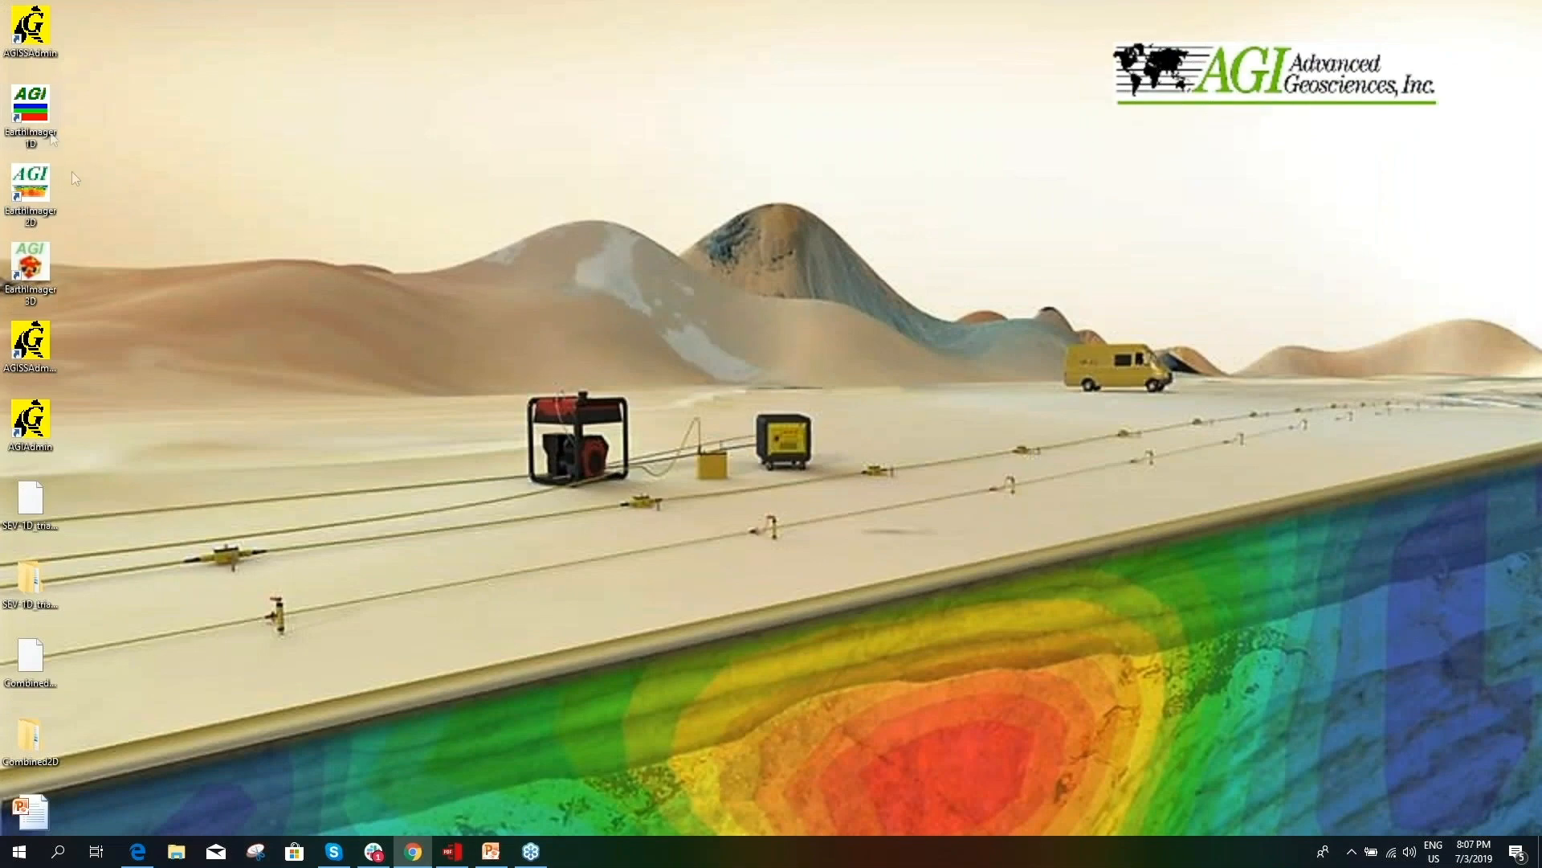
double_click(31, 108)
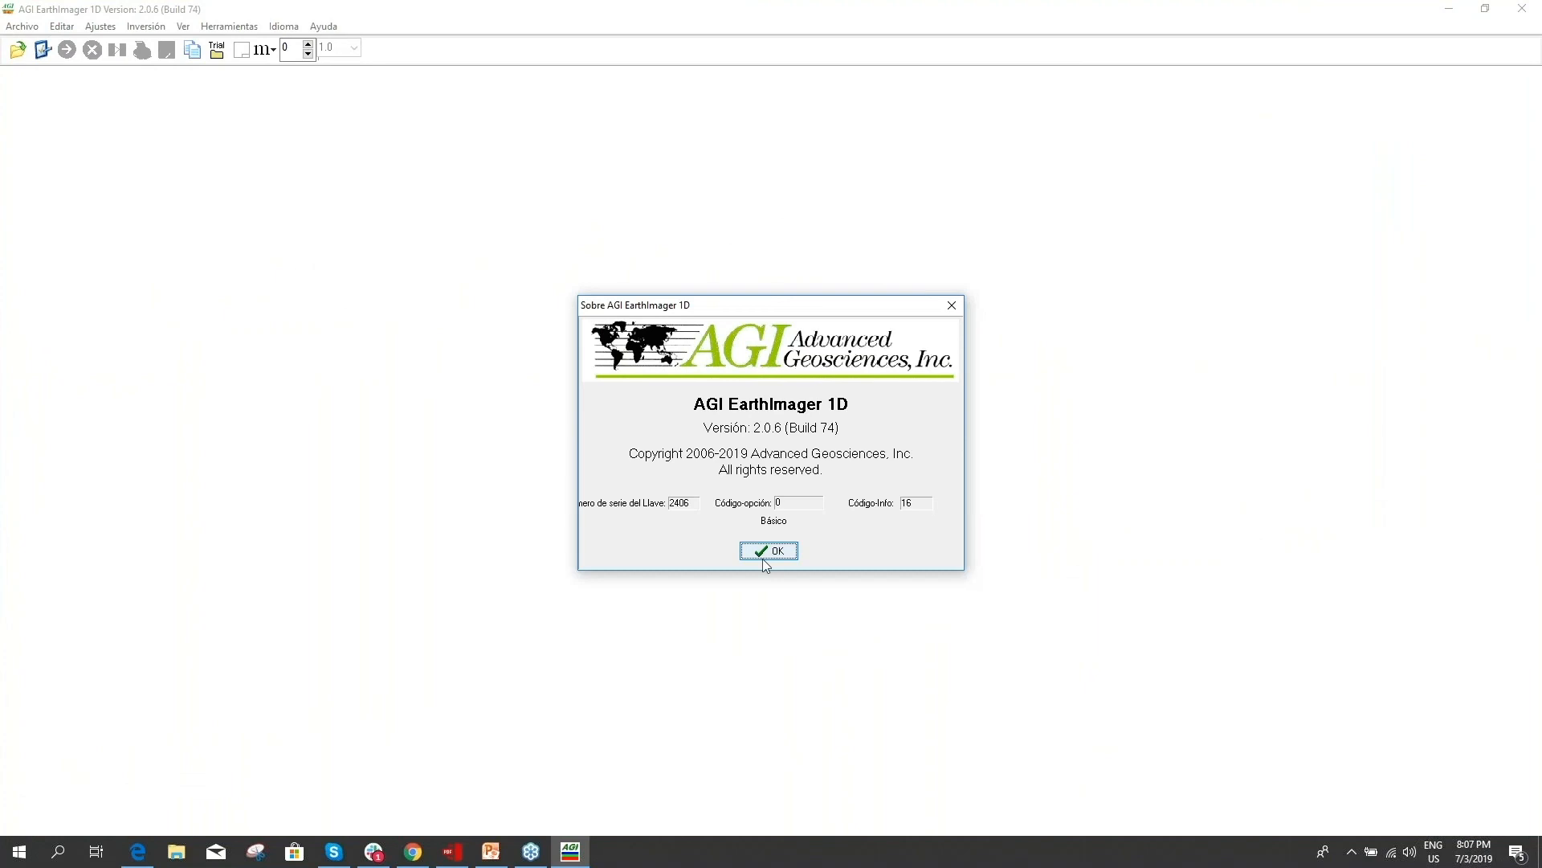
left_click(764, 560)
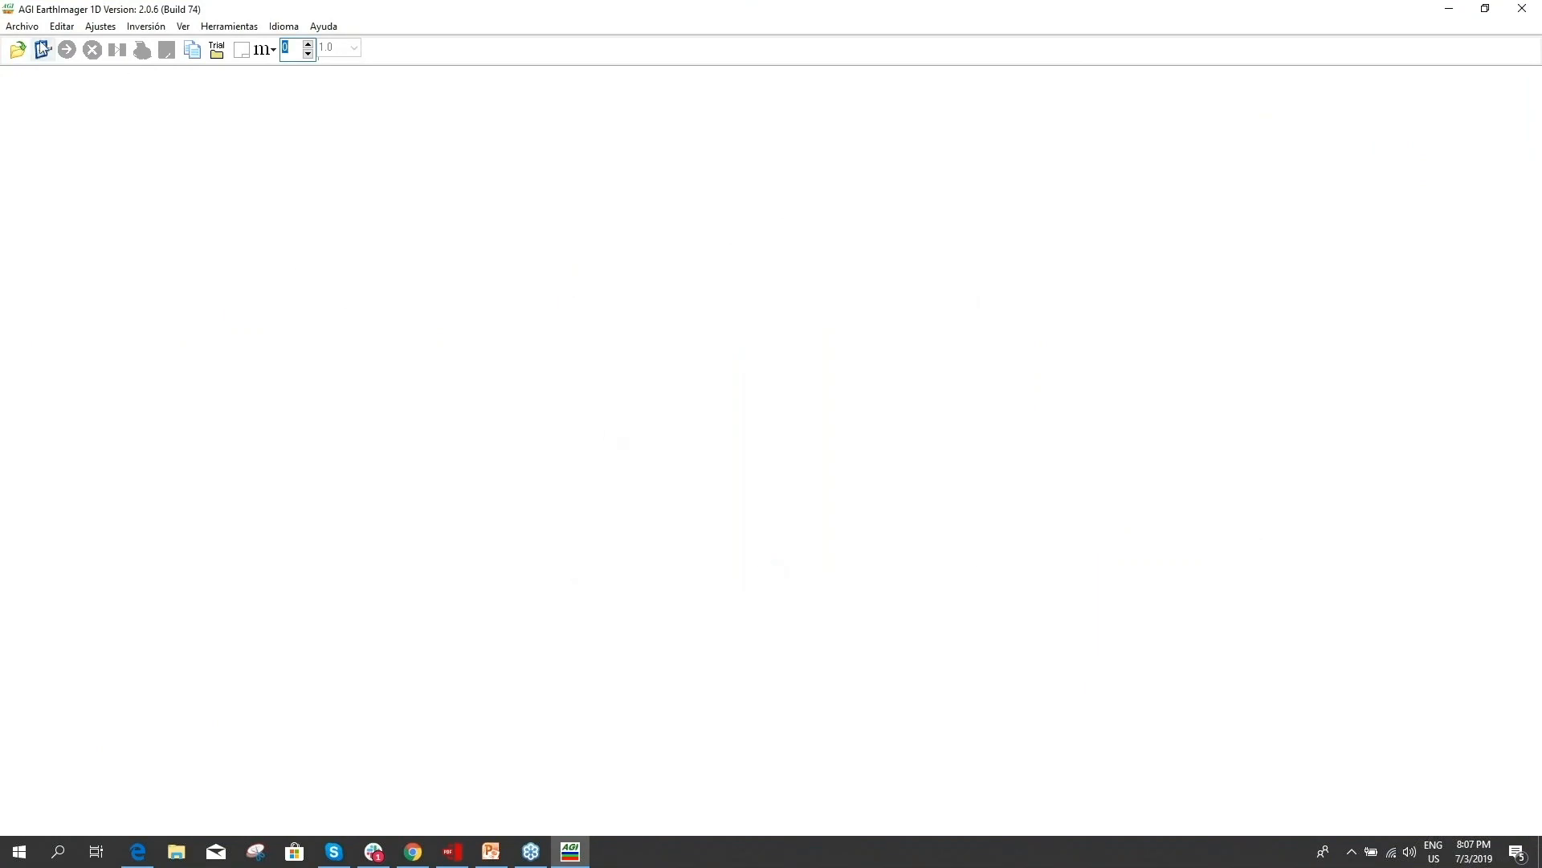
- Read the SEV-1D.stg data file from the Desktop and run the resistivity inversion
left_click(22, 26)
left_click(98, 96)
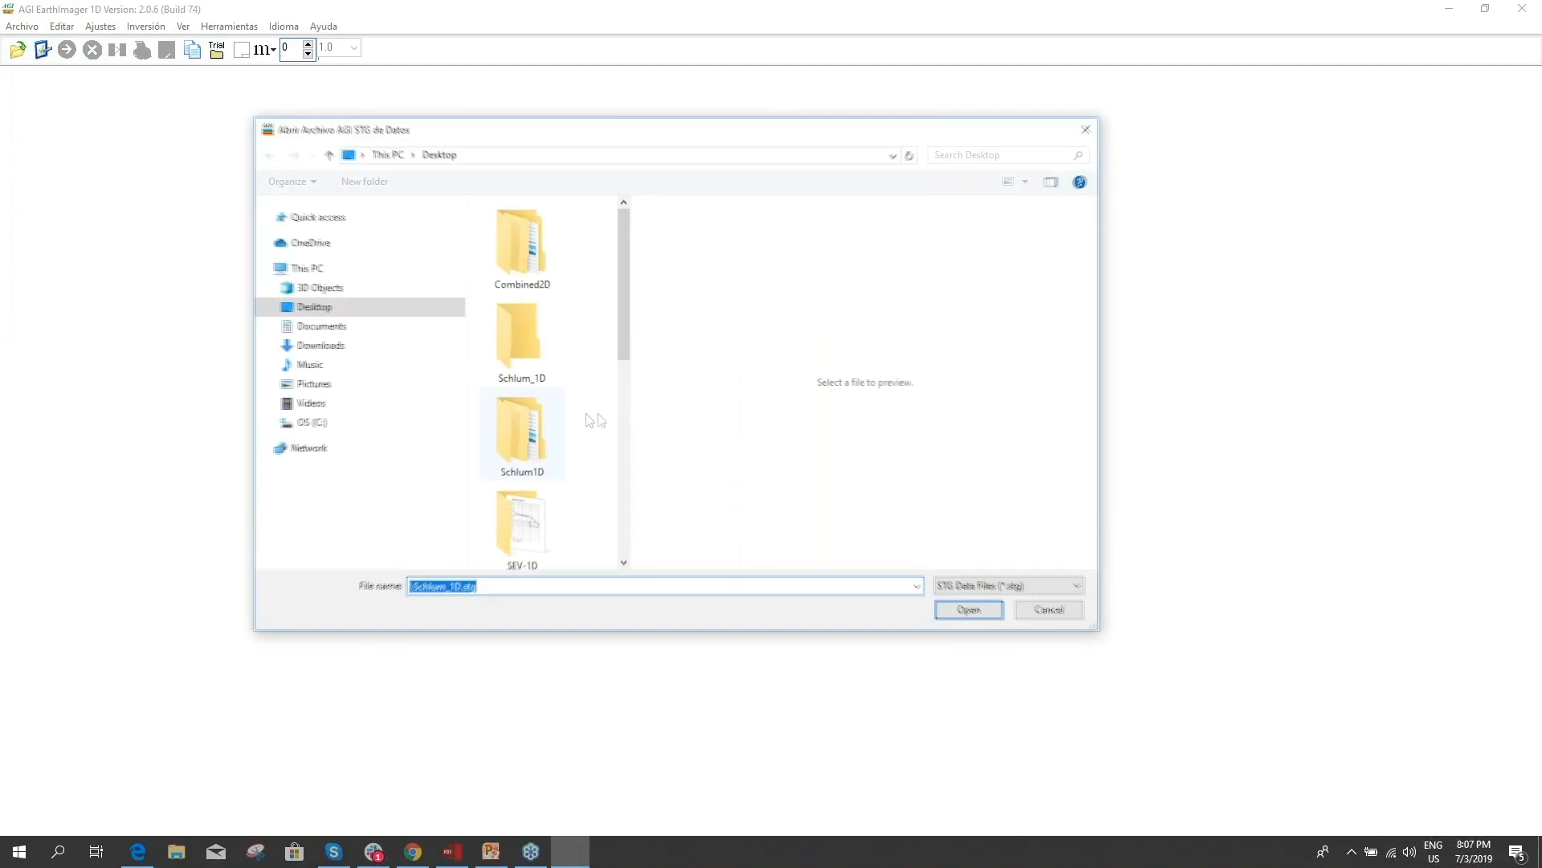
left_click_drag(620, 331, 628, 516)
double_click(521, 466)
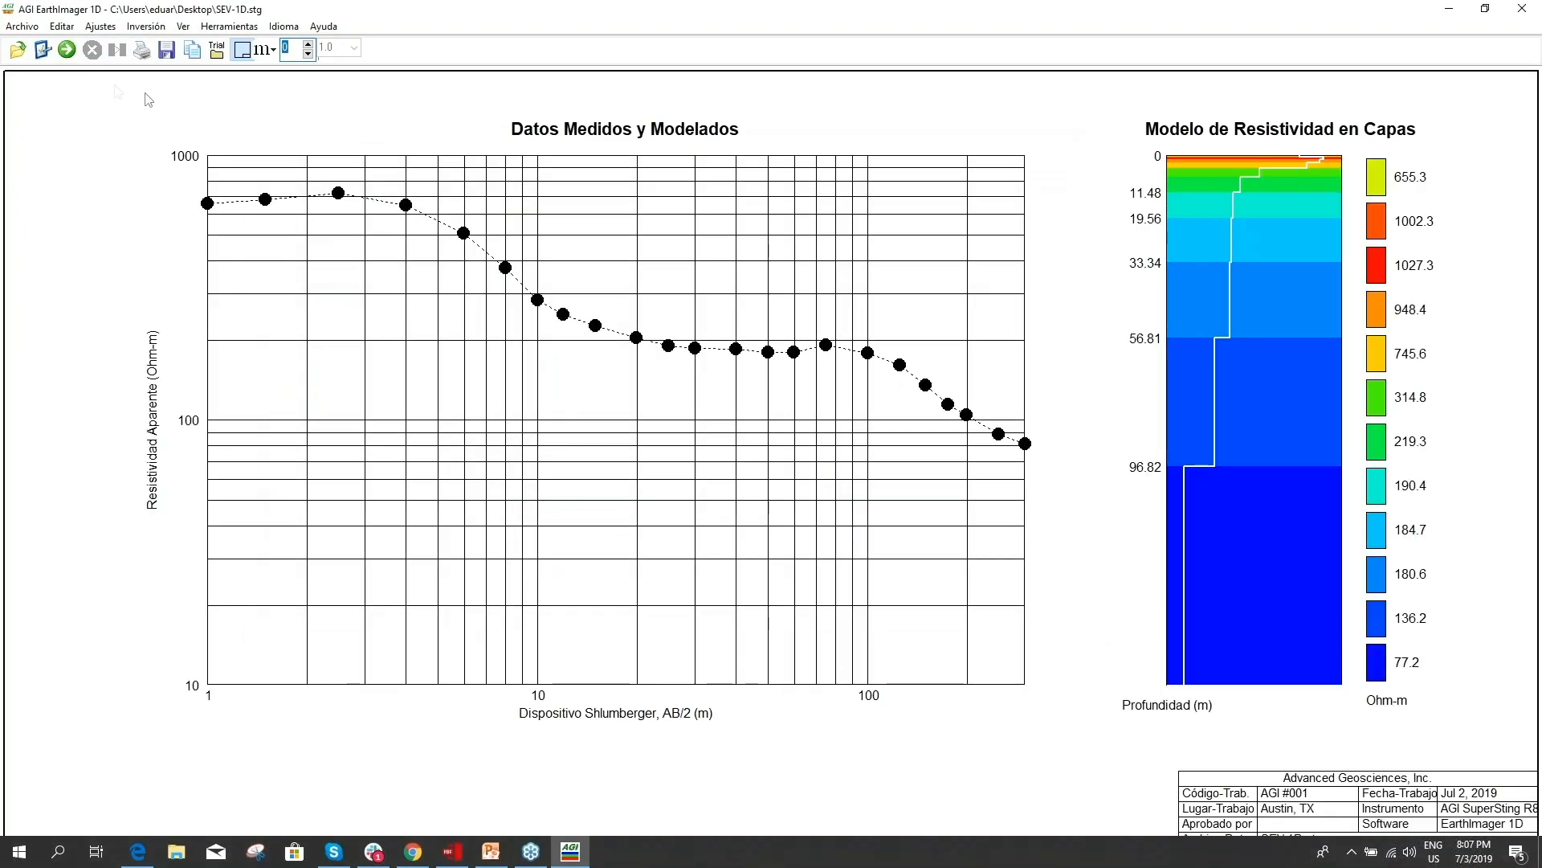
left_click(67, 49)
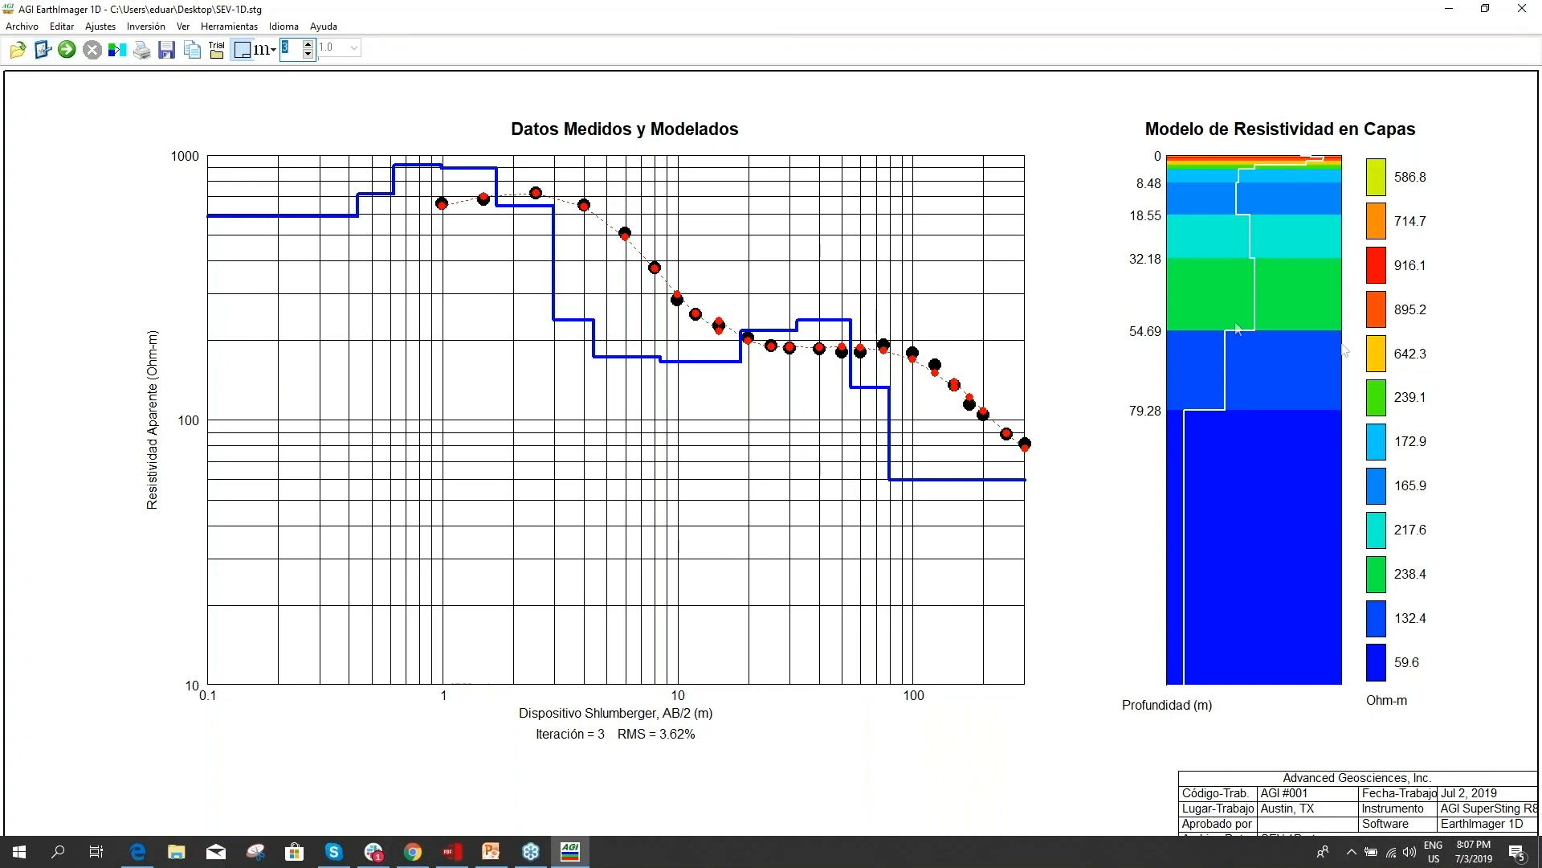
- Reduce the initial model of the SEV-1D data to 4 layers and try to run the inversion
left_click(43, 50)
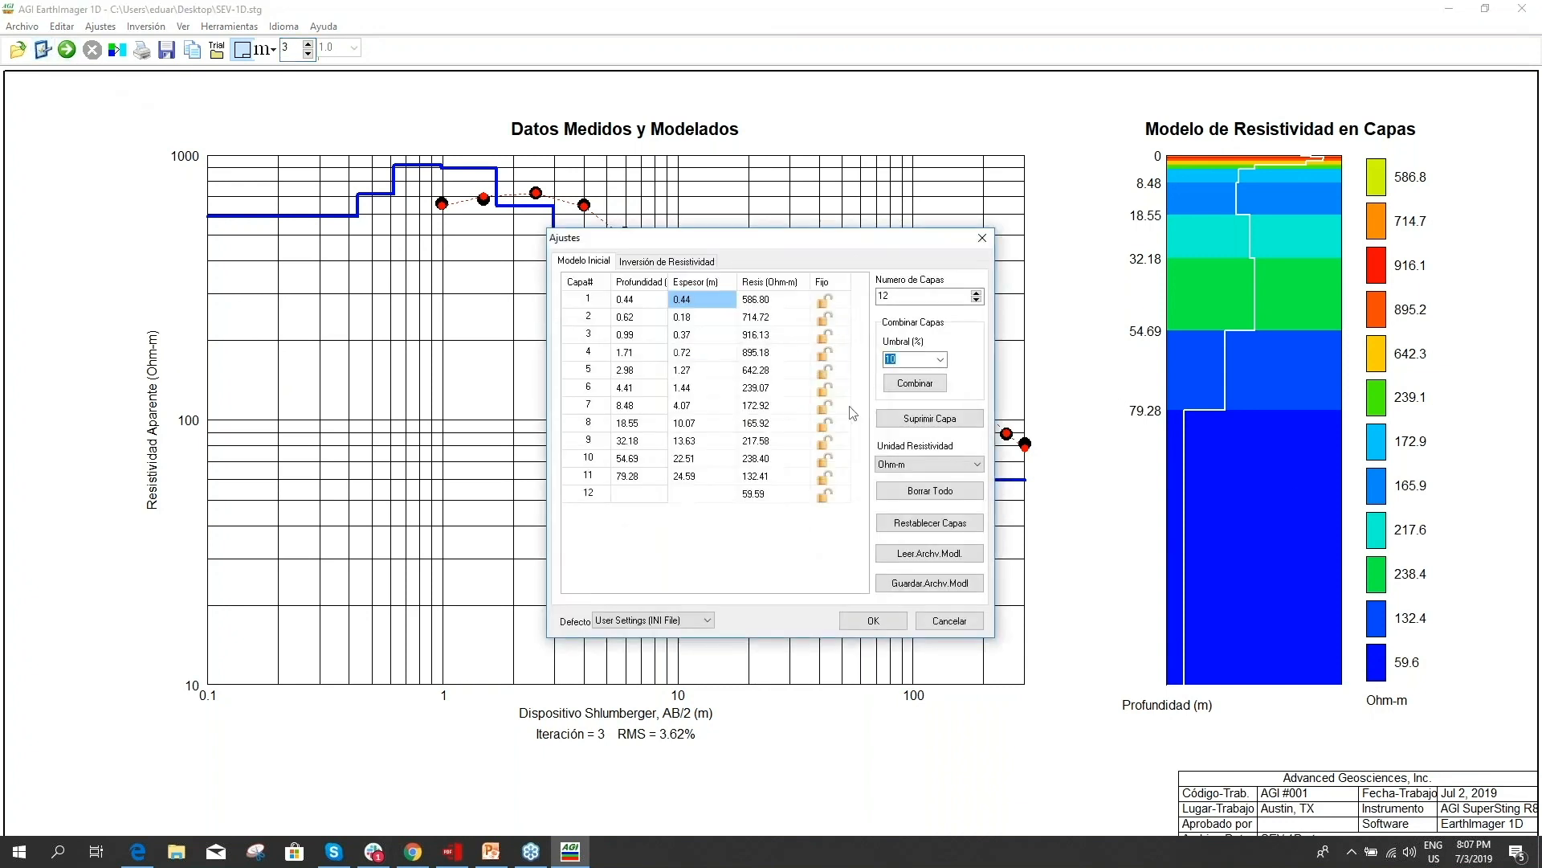
left_click(976, 300)
left_click(976, 301)
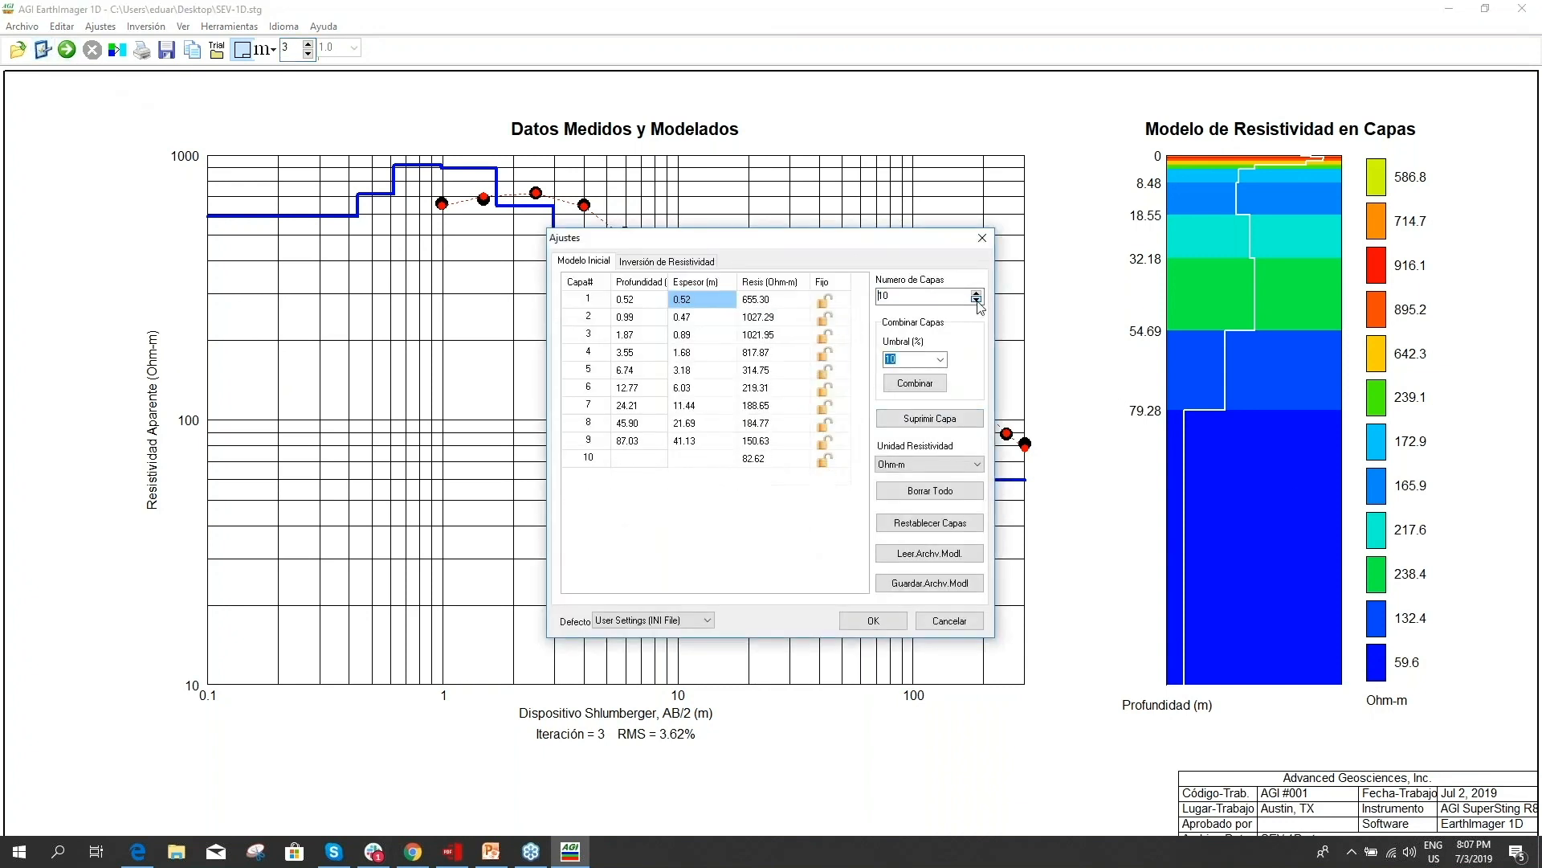
left_click(977, 301)
left_click(977, 300)
left_click(977, 301)
left_click(977, 301)
left_click(976, 300)
left_click(976, 300)
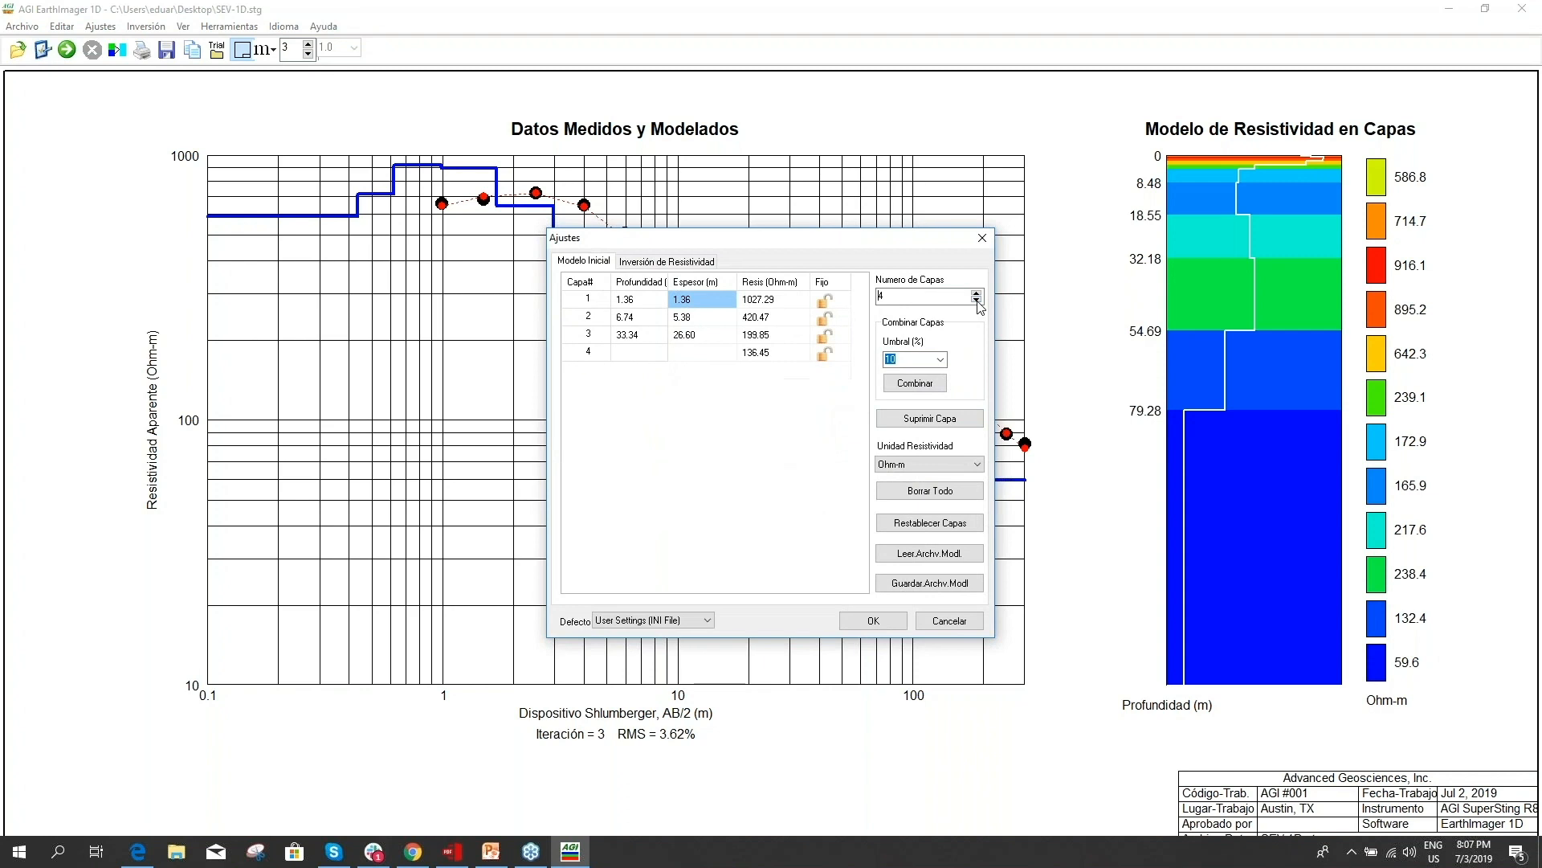
left_click(873, 621)
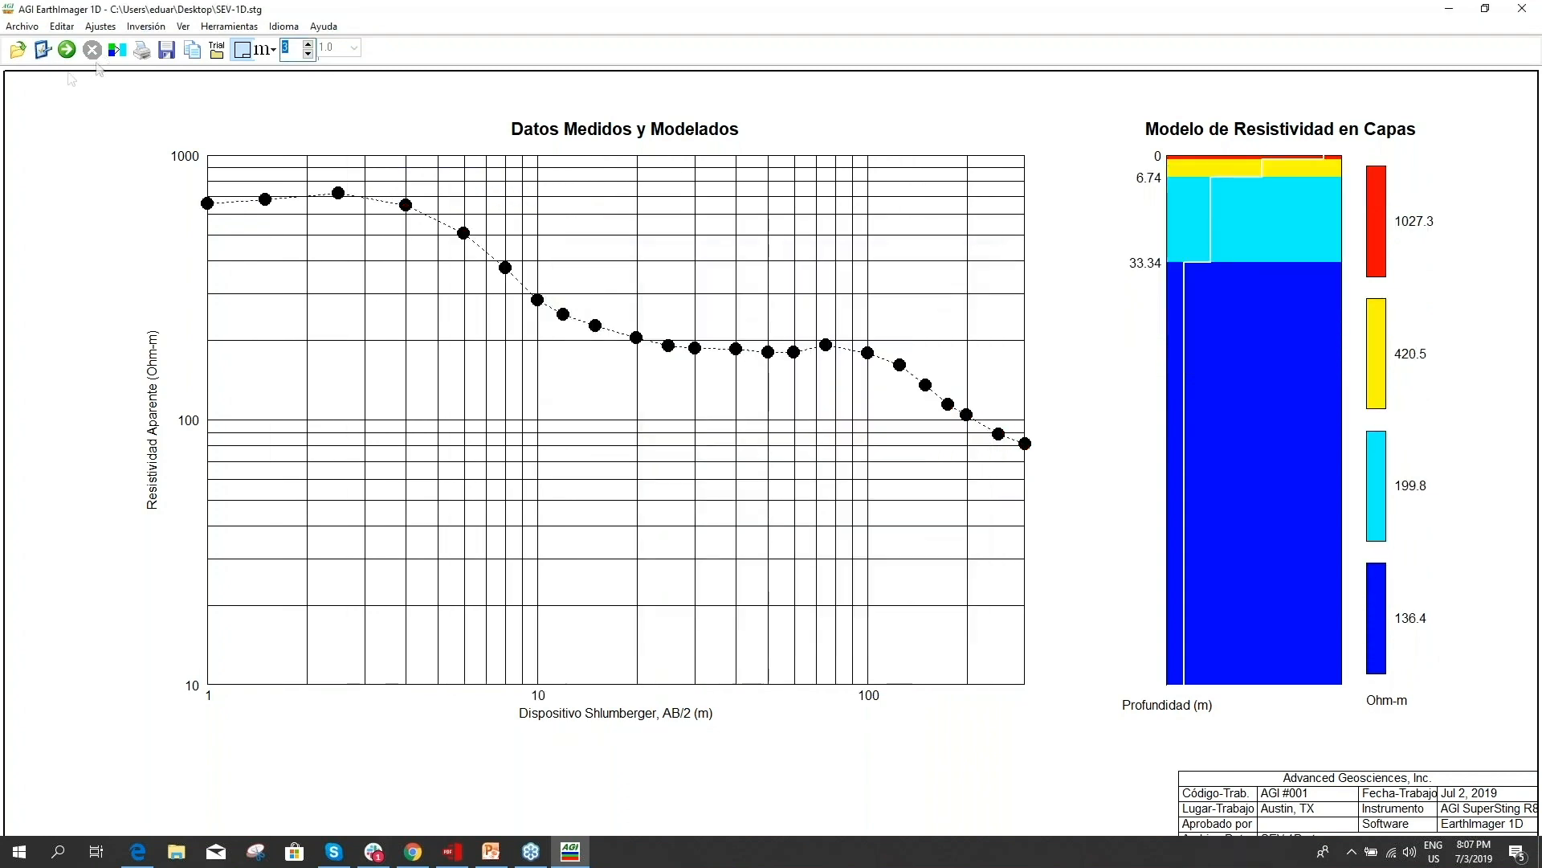
left_click(69, 50)
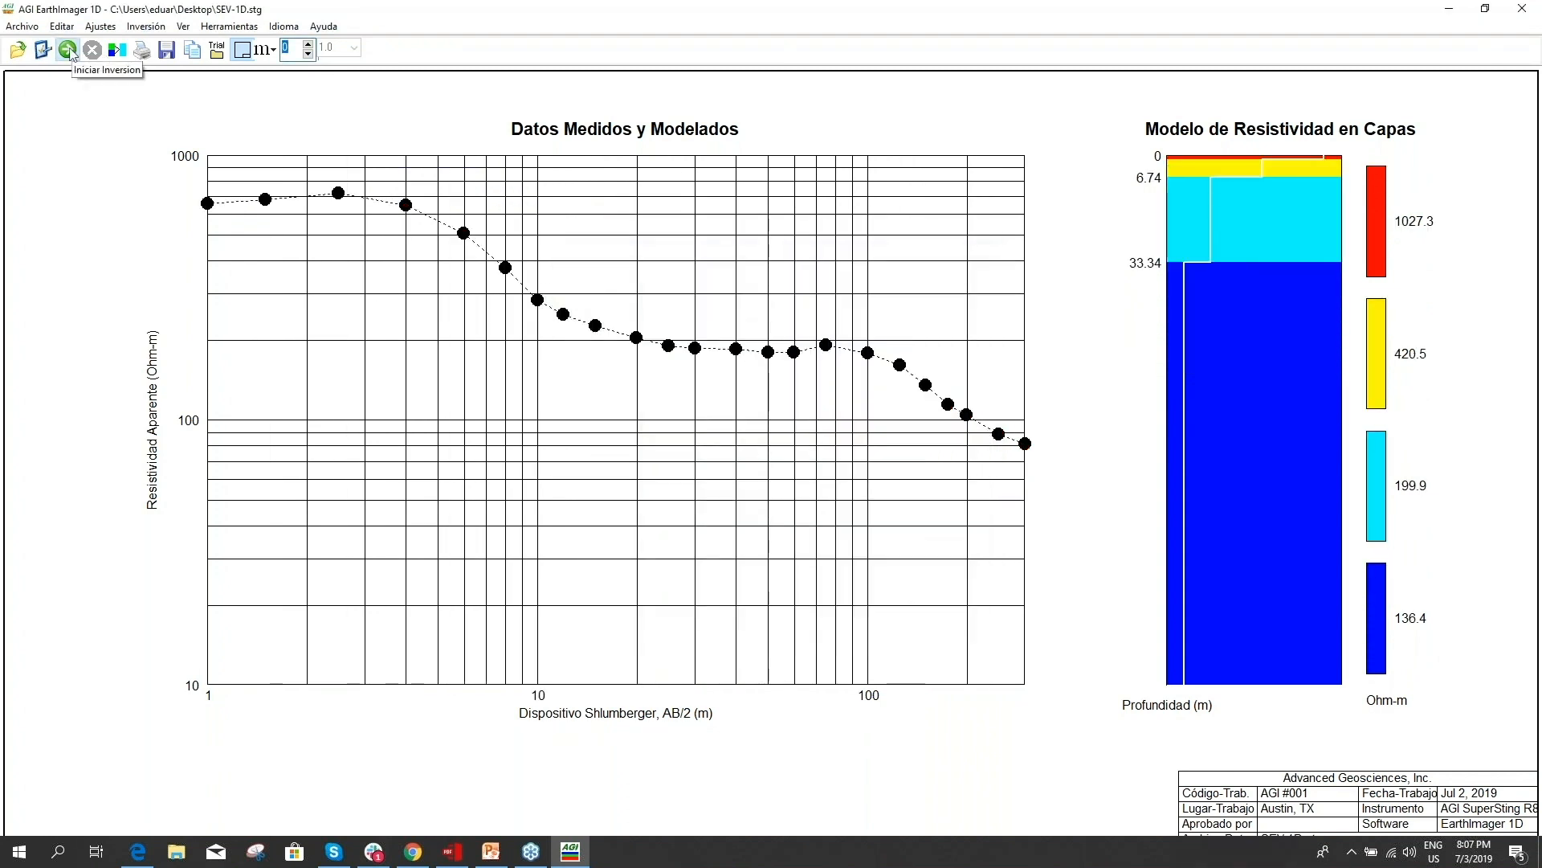
- Reset EarthImager 1D and read the SEV-1D.stg data file from the Desktop again
left_click(22, 27)
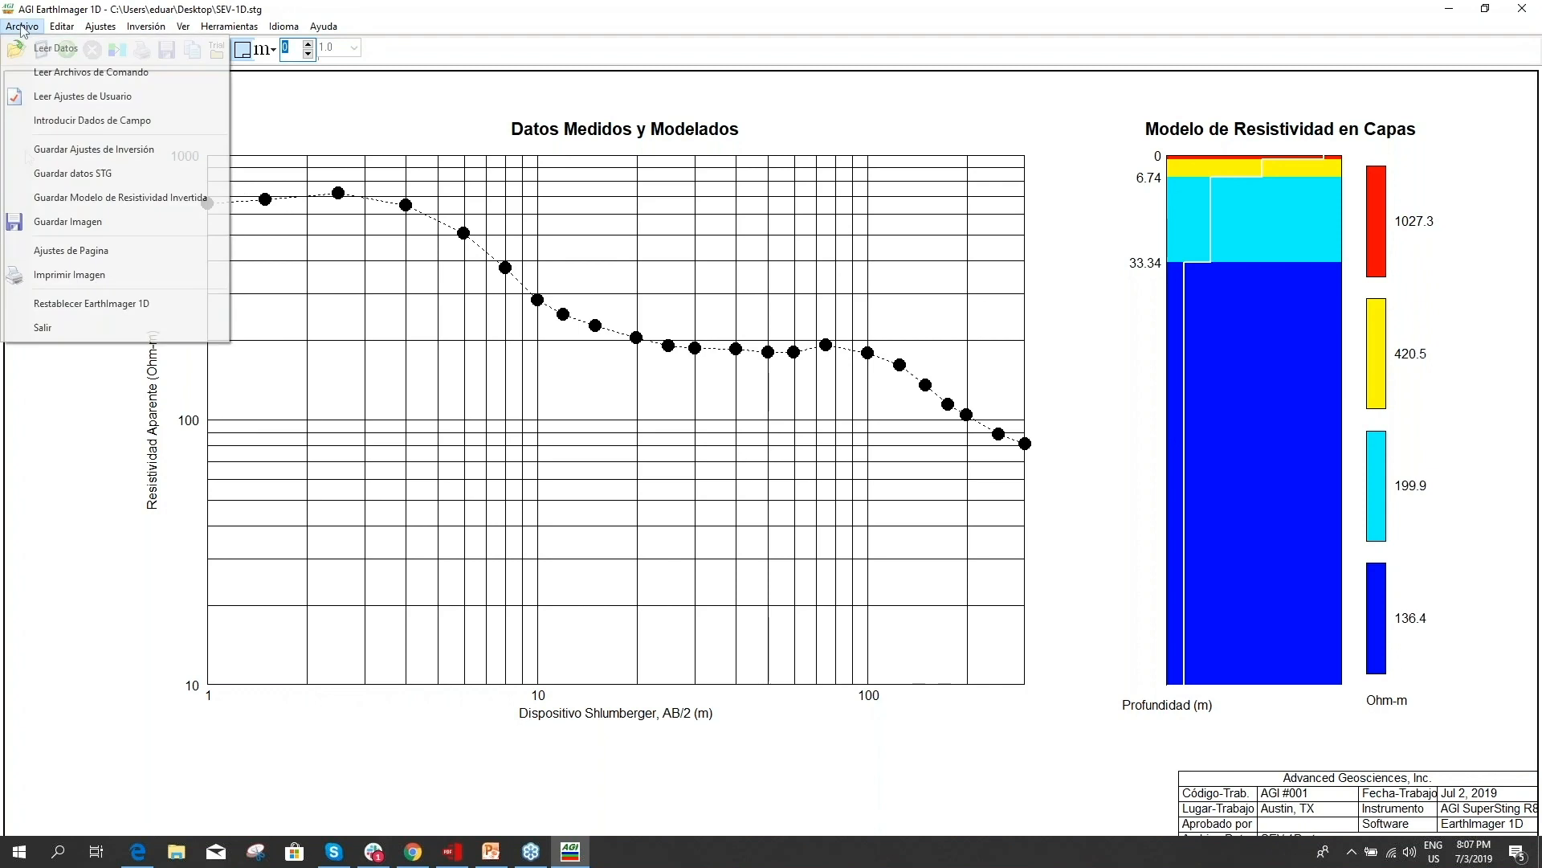
left_click(72, 306)
left_click(22, 27)
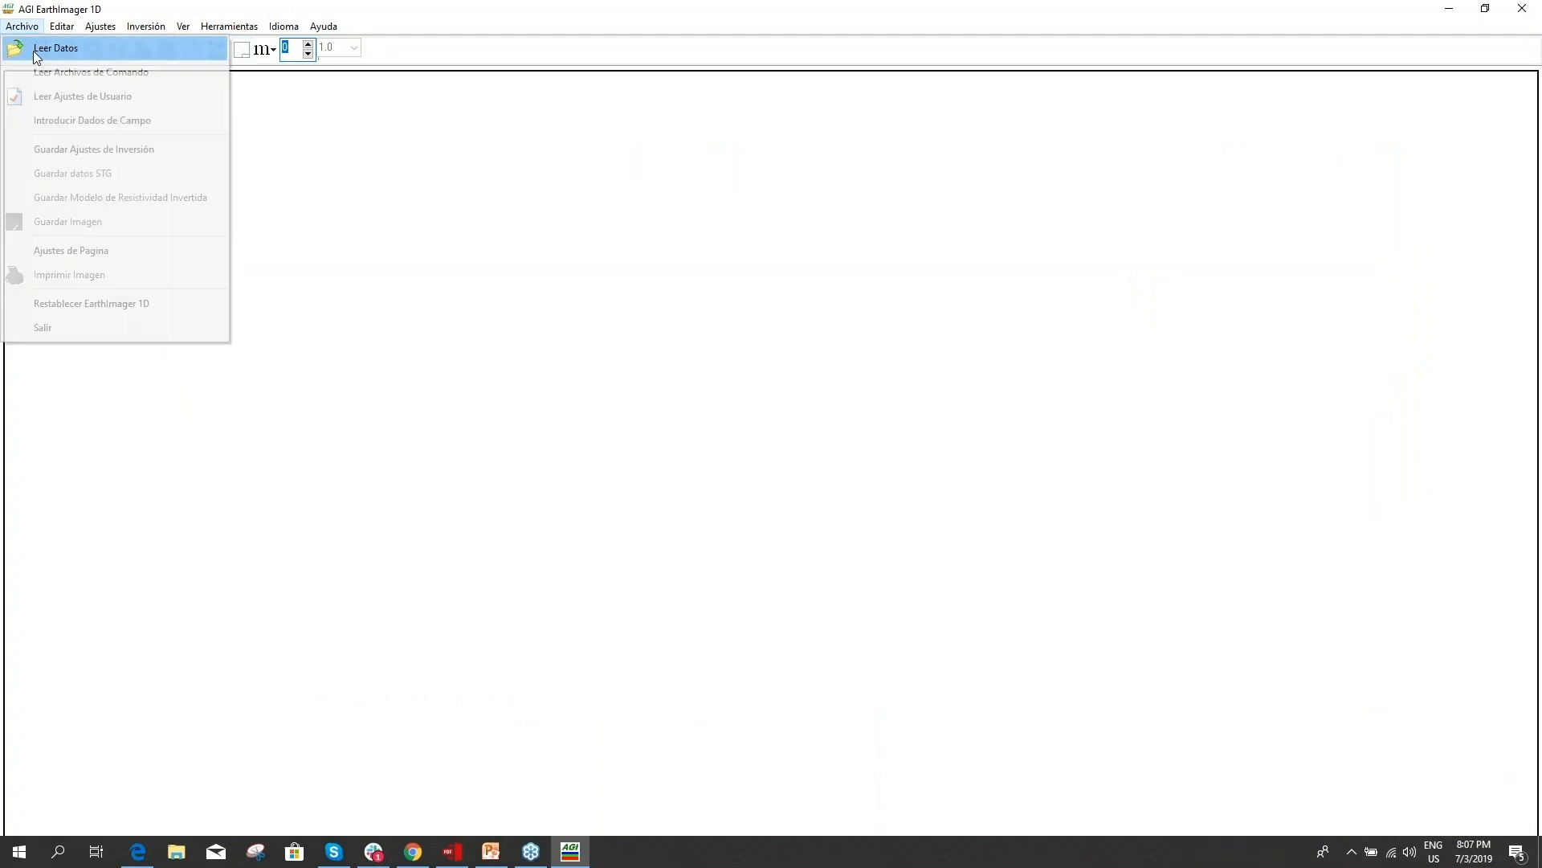
left_click(32, 50)
left_click_drag(625, 323, 628, 494)
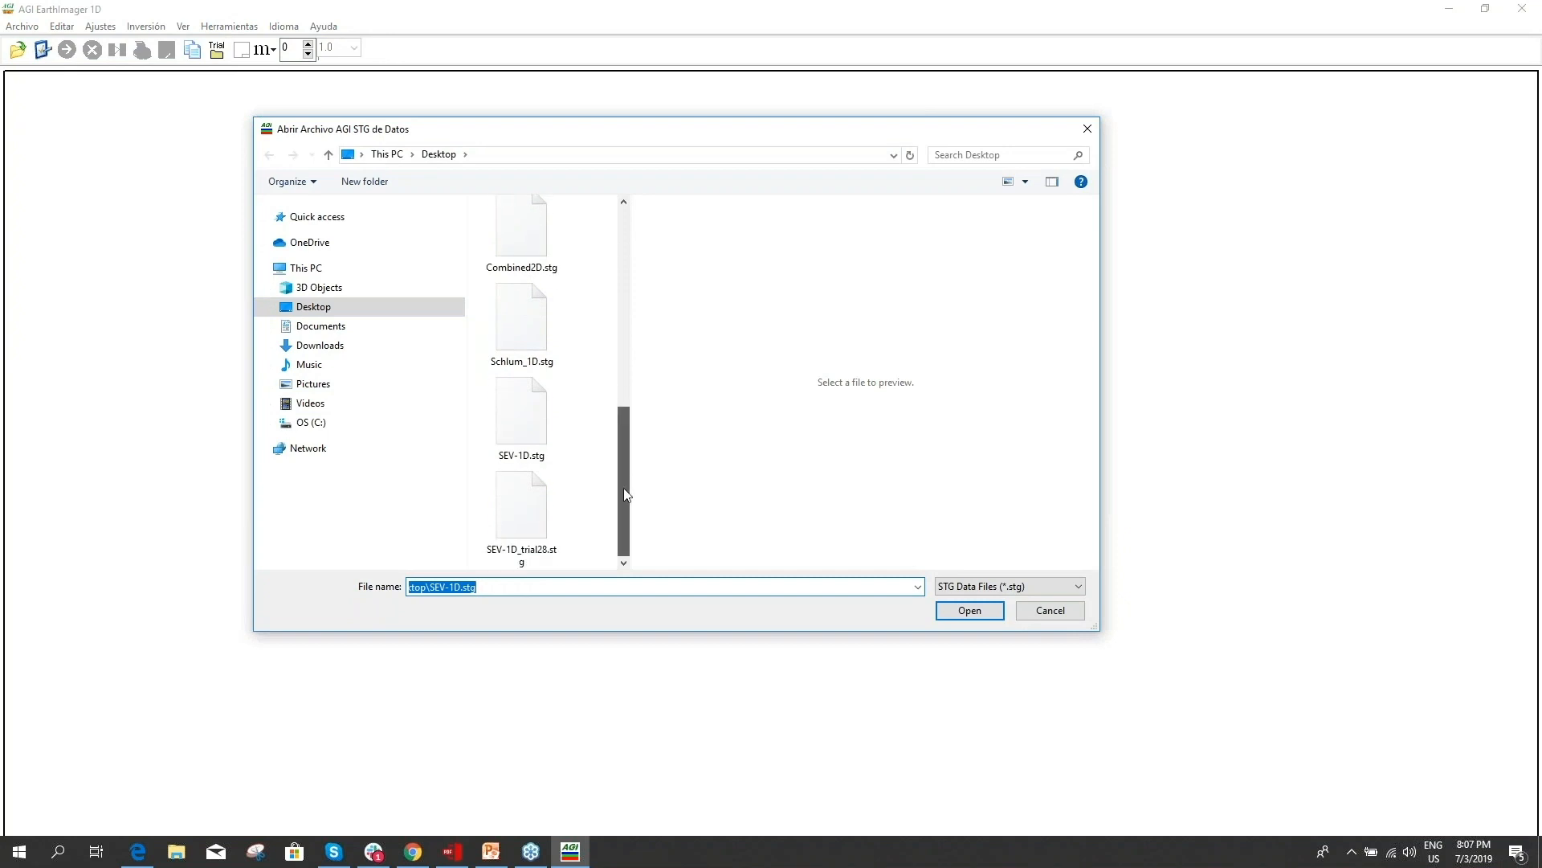
double_click(532, 418)
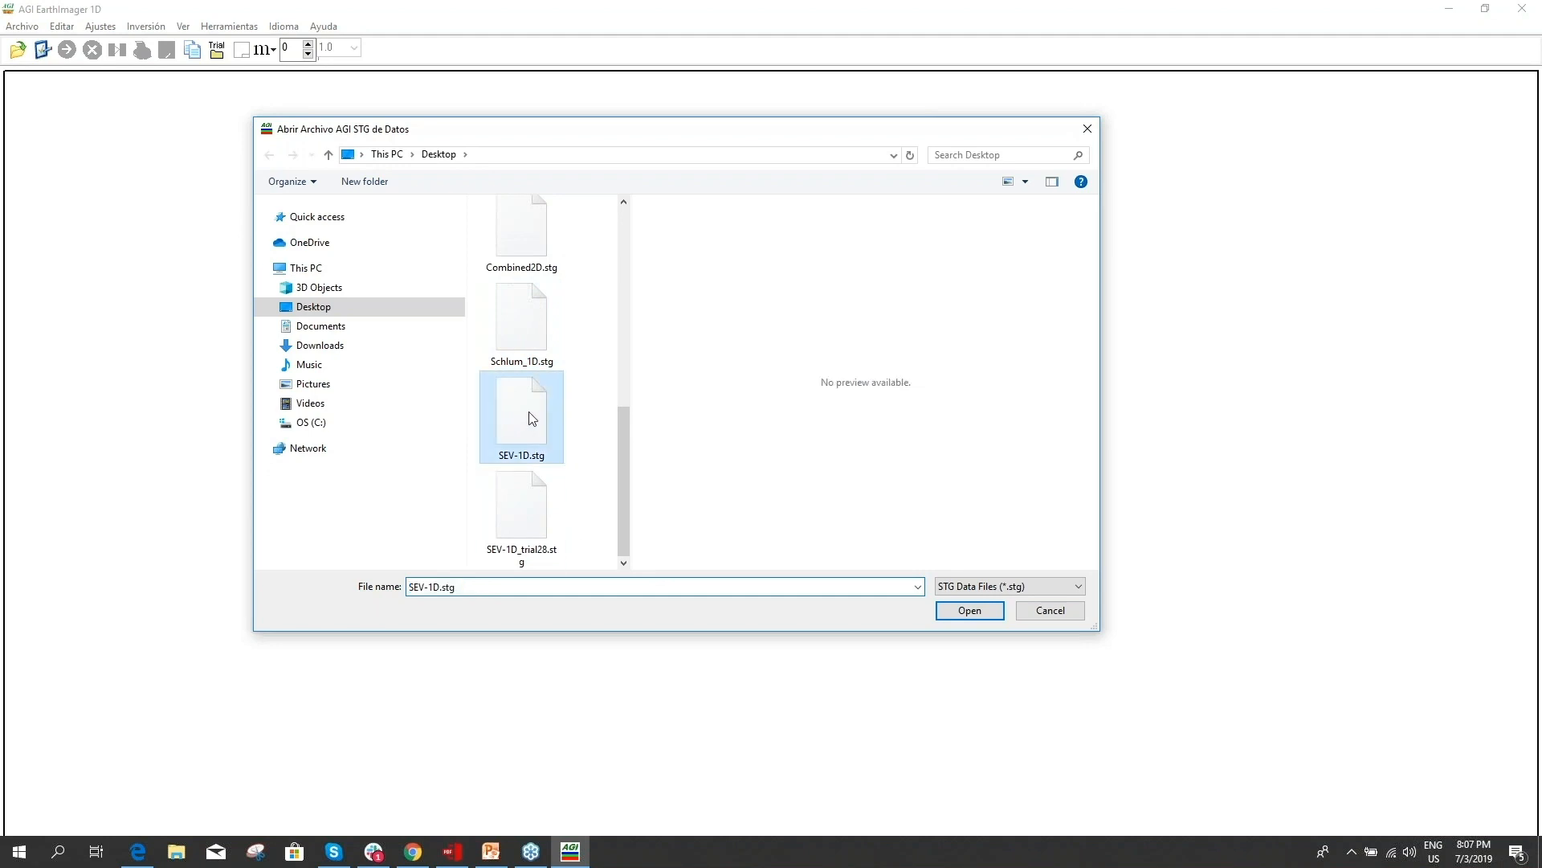
- Invert the SEV-1D data with its default layers and again with a 3-layer model
left_click(68, 50)
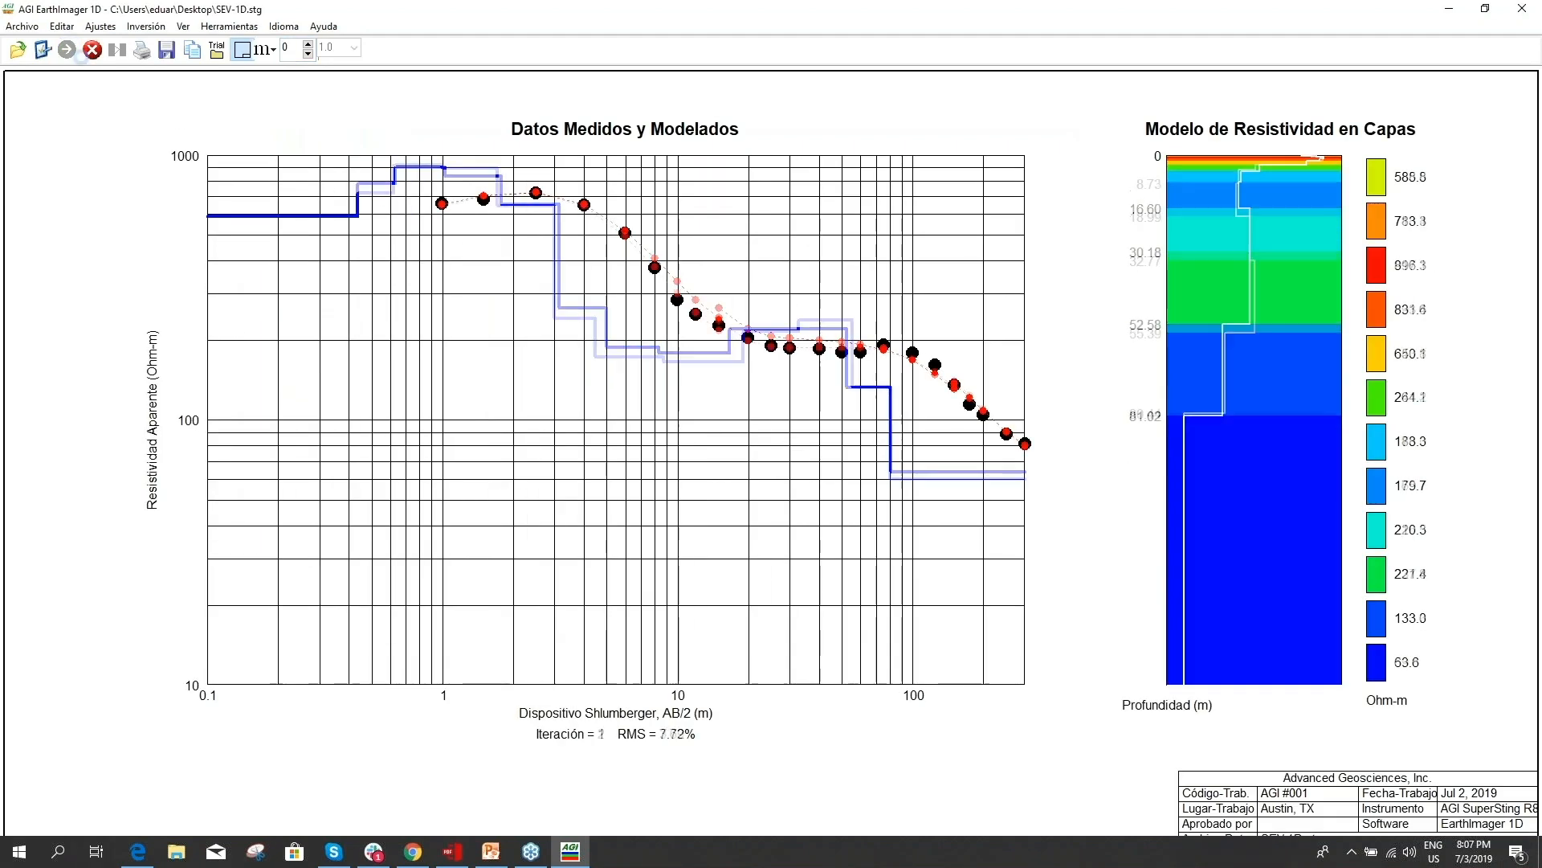
left_click(115, 51)
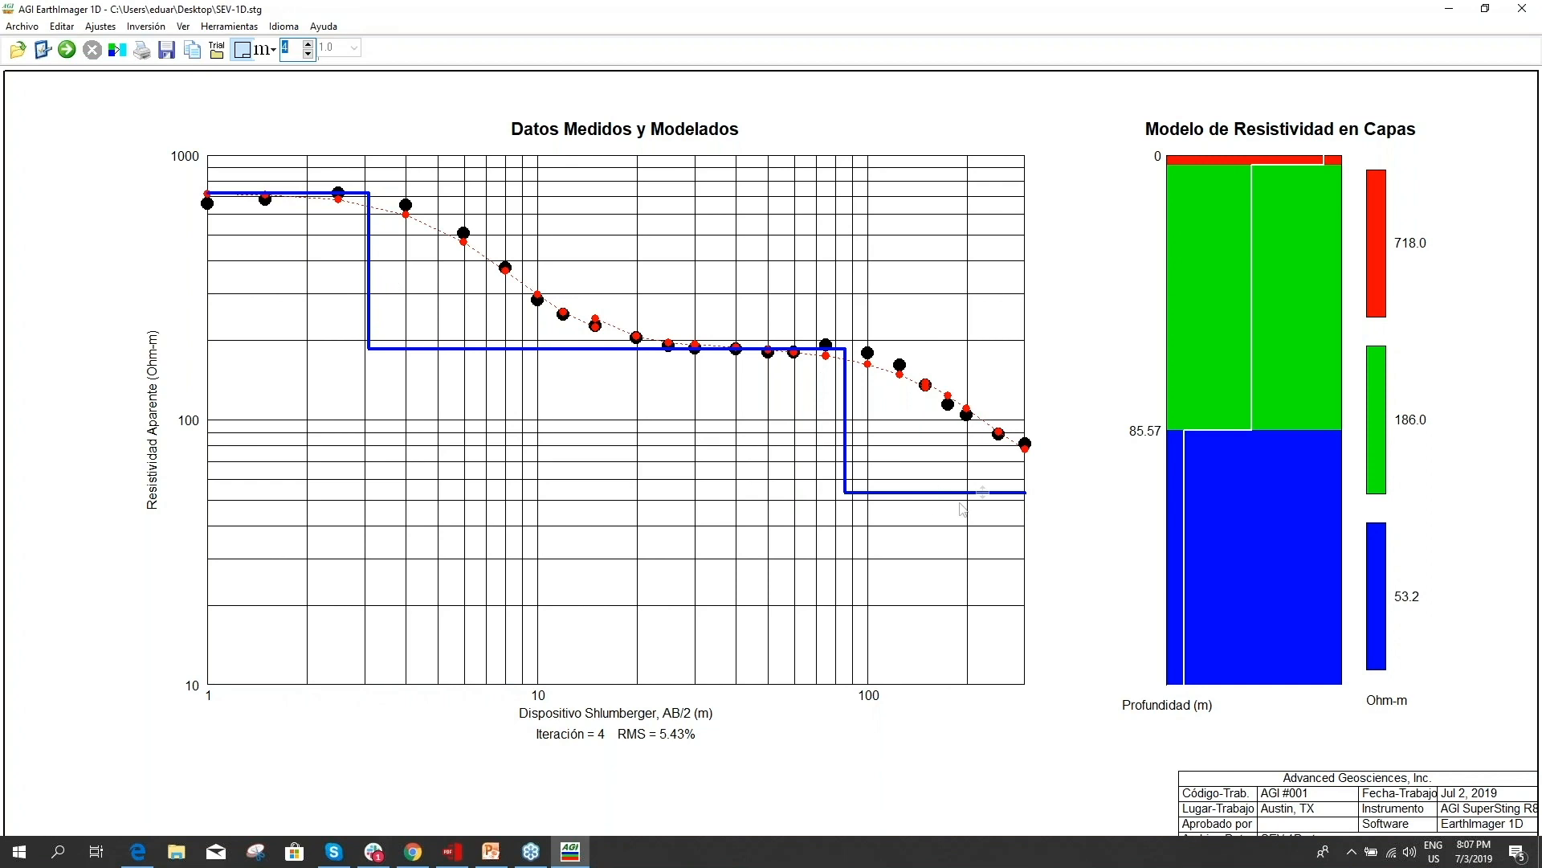
- Set the number of layers in the initial SEV-1D model to 4
left_click(41, 55)
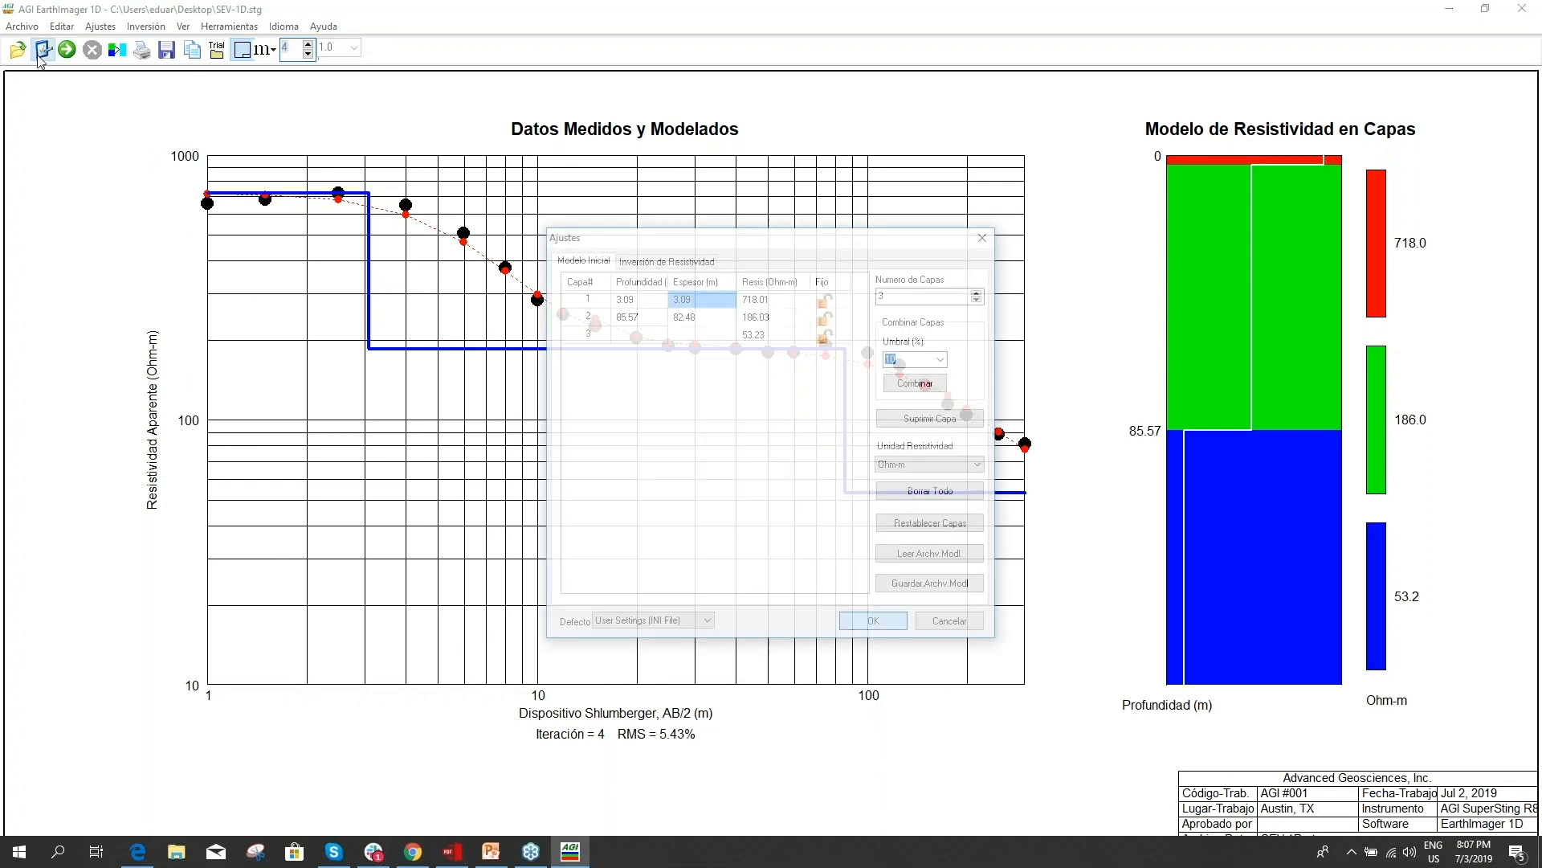
left_click(976, 292)
left_click(873, 620)
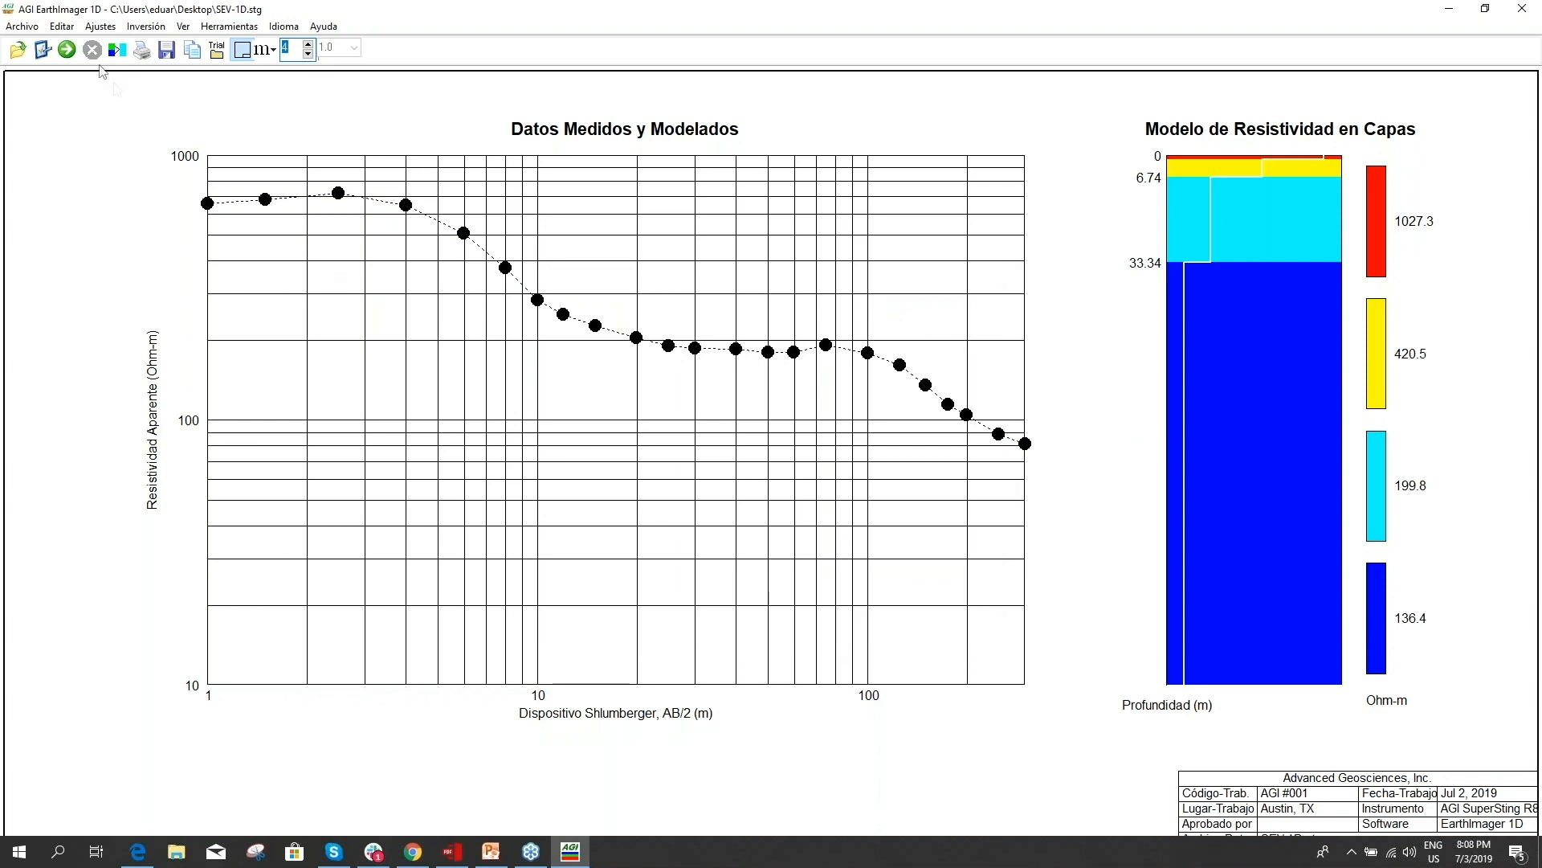
- Set the initial SEV-1D model to 5 layers and run the resistivity inversion
left_click(44, 52)
left_click(977, 294)
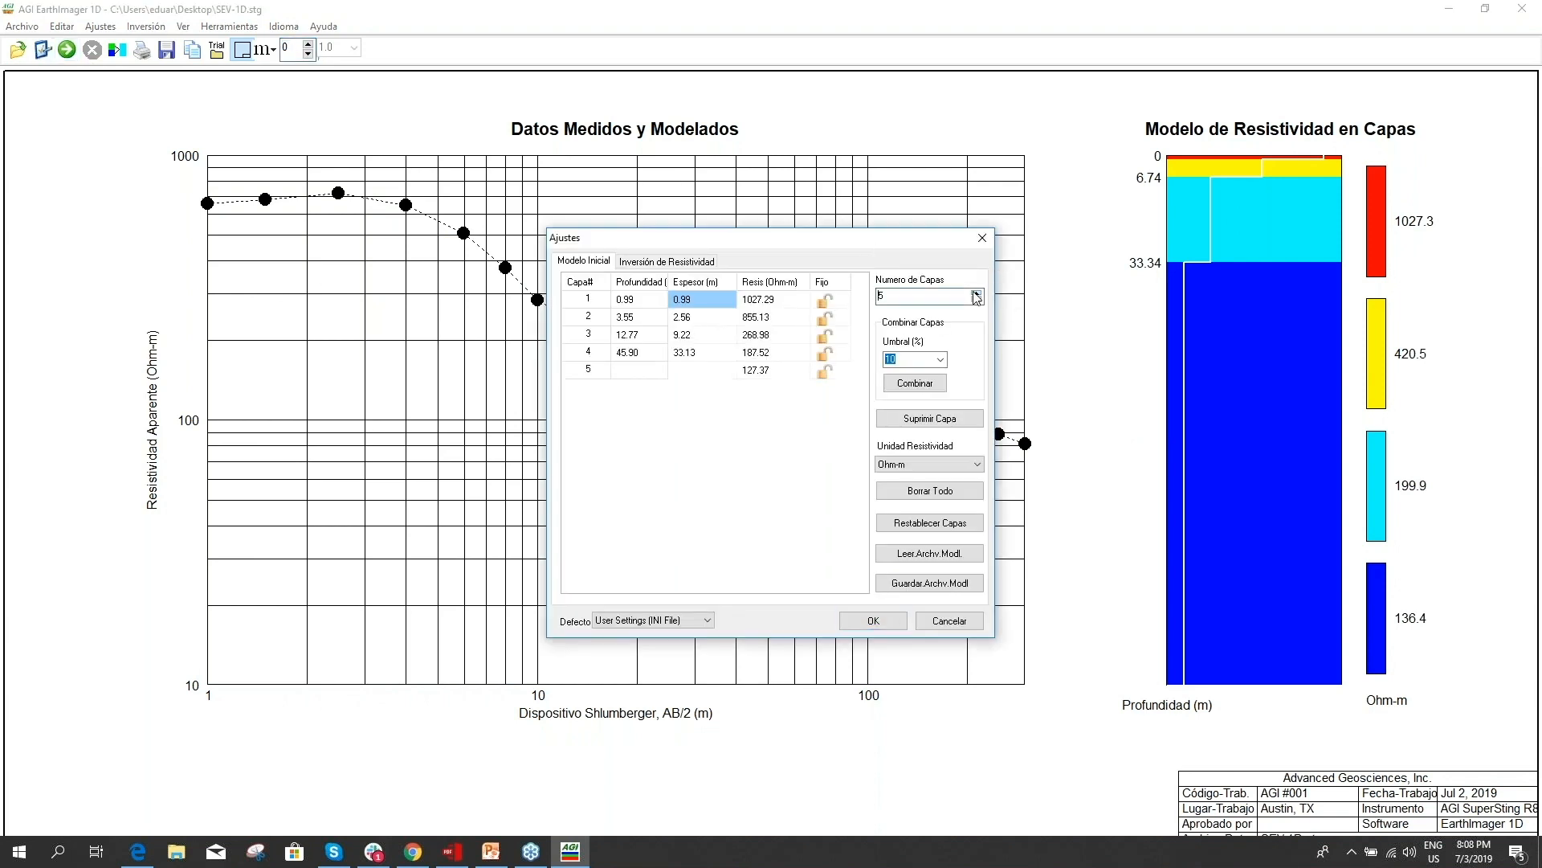
left_click(873, 620)
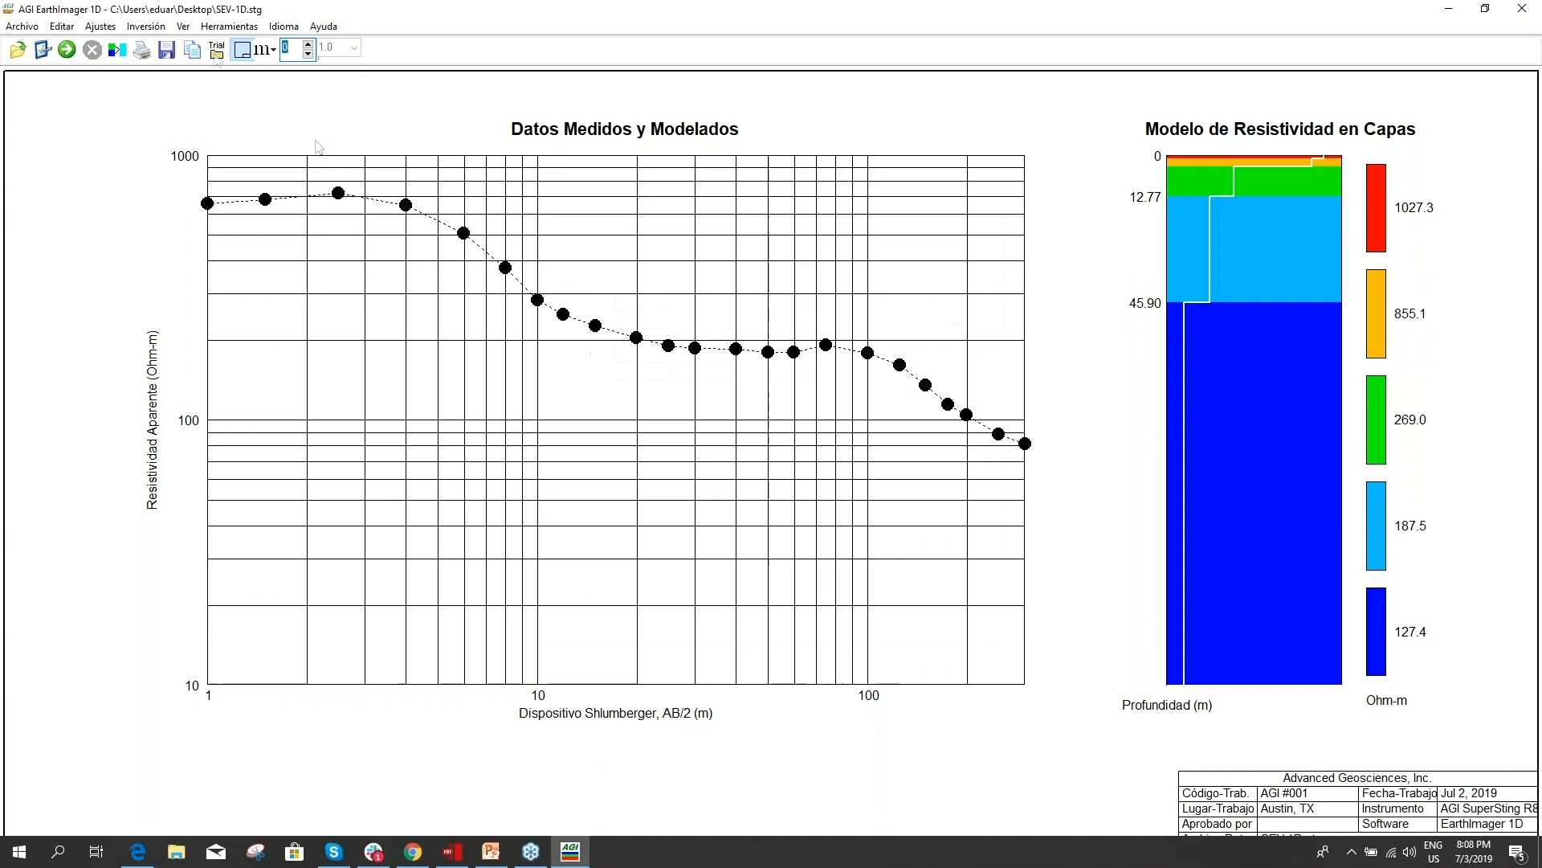
left_click(70, 51)
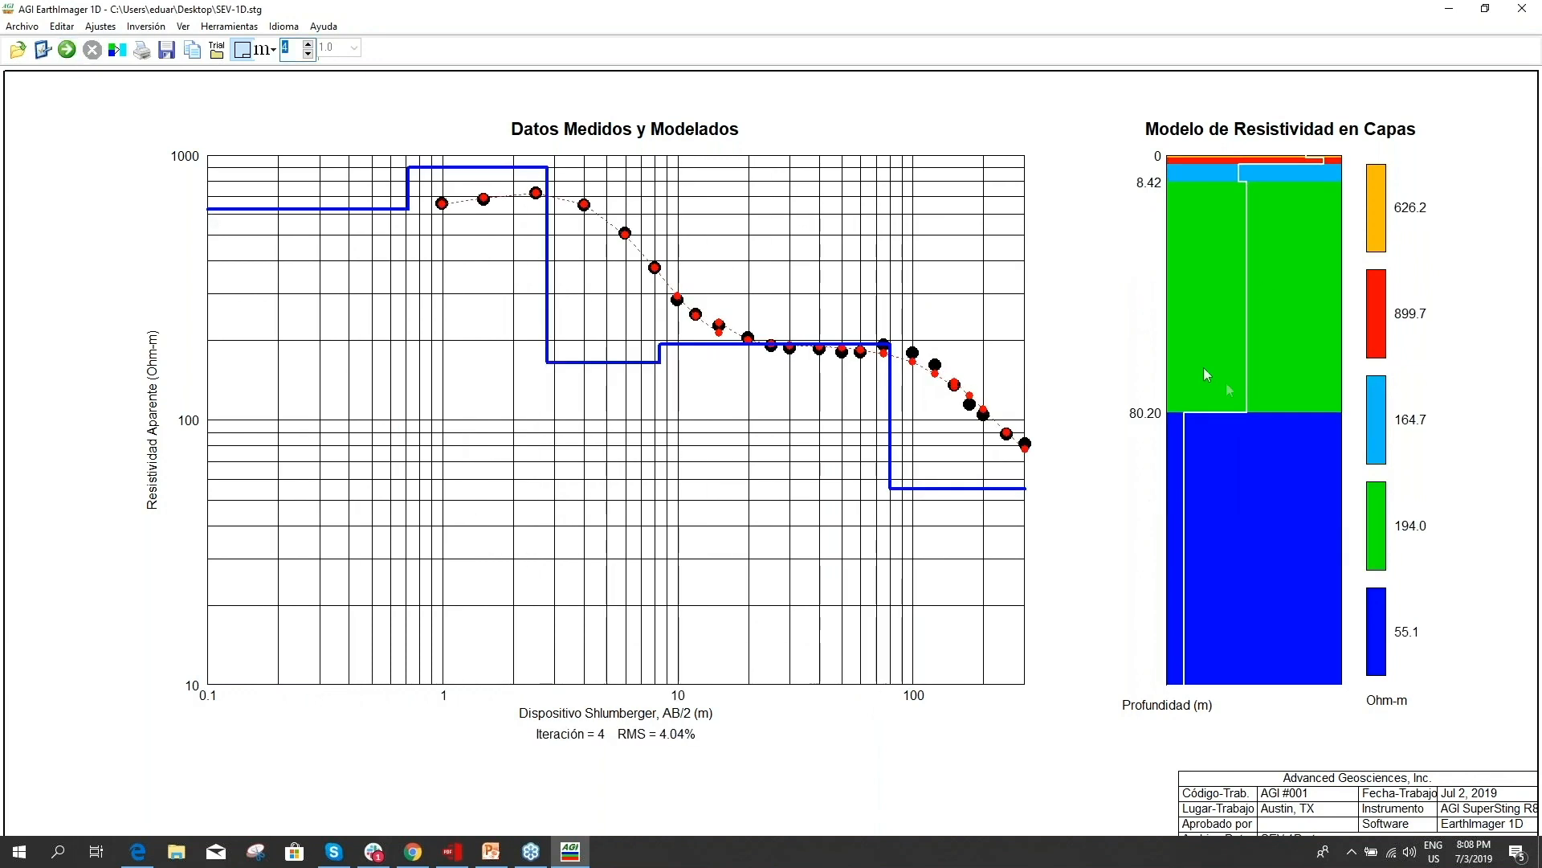
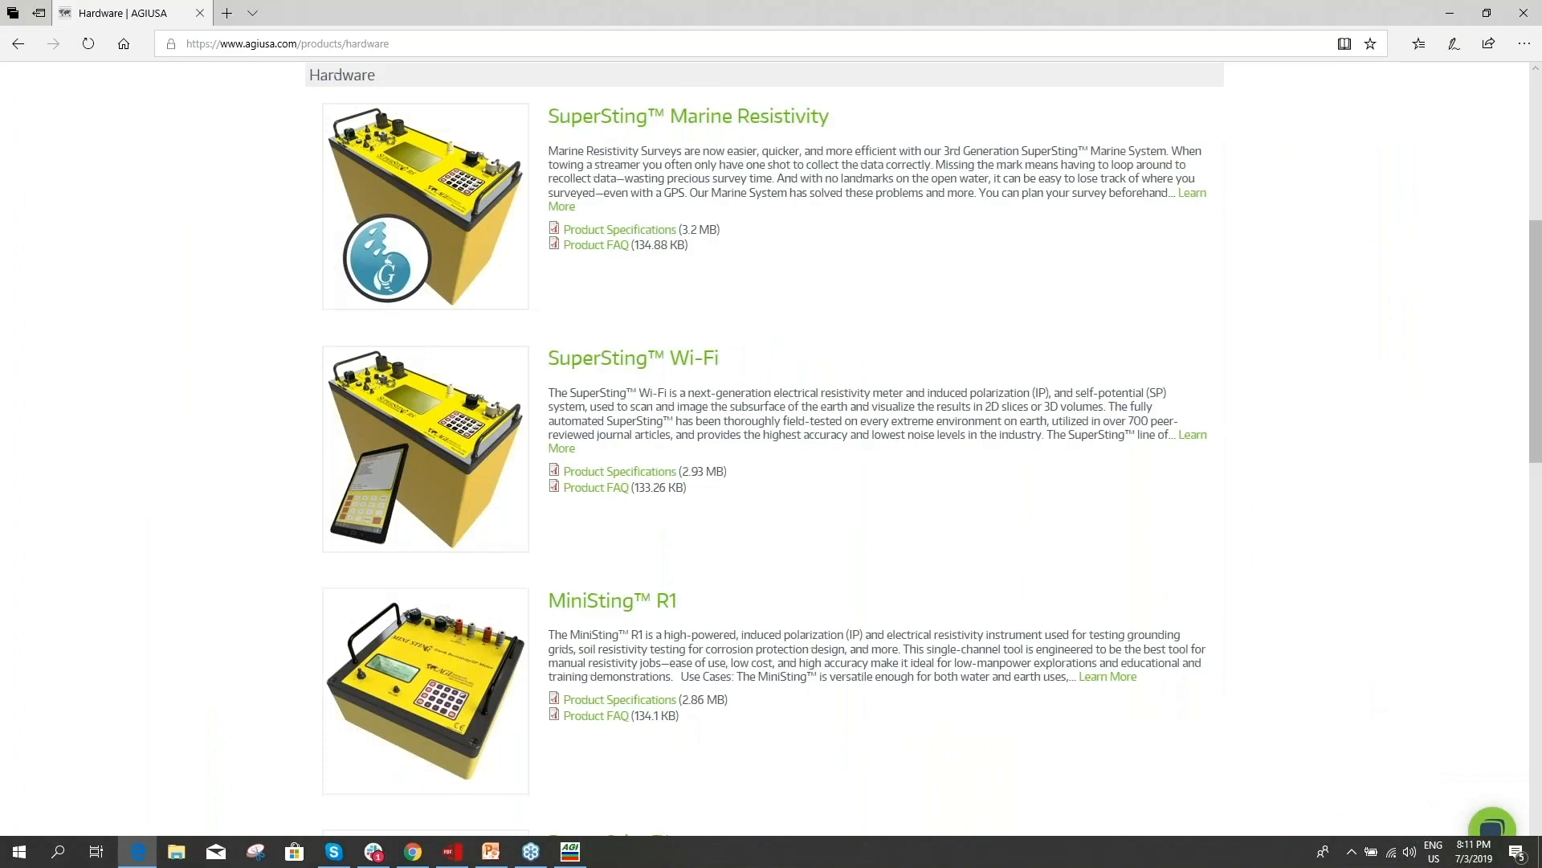
- Open the Vertical Electrical Sounding (VES) 1km Deep Geothermal Application page from the AGI website's case histories
scroll(630, 233, "up", 6)
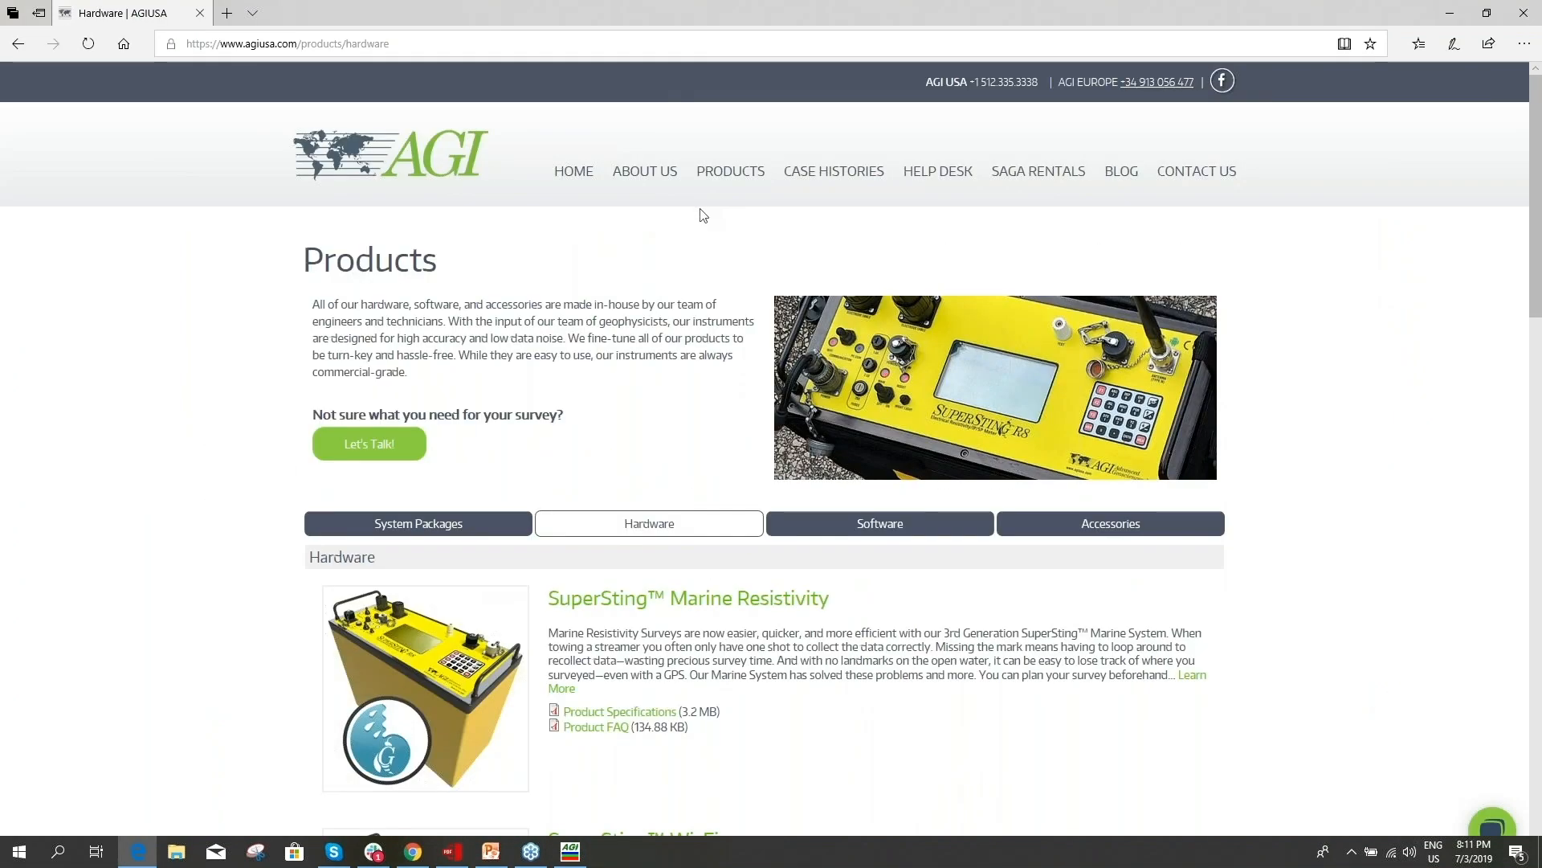
left_click(802, 186)
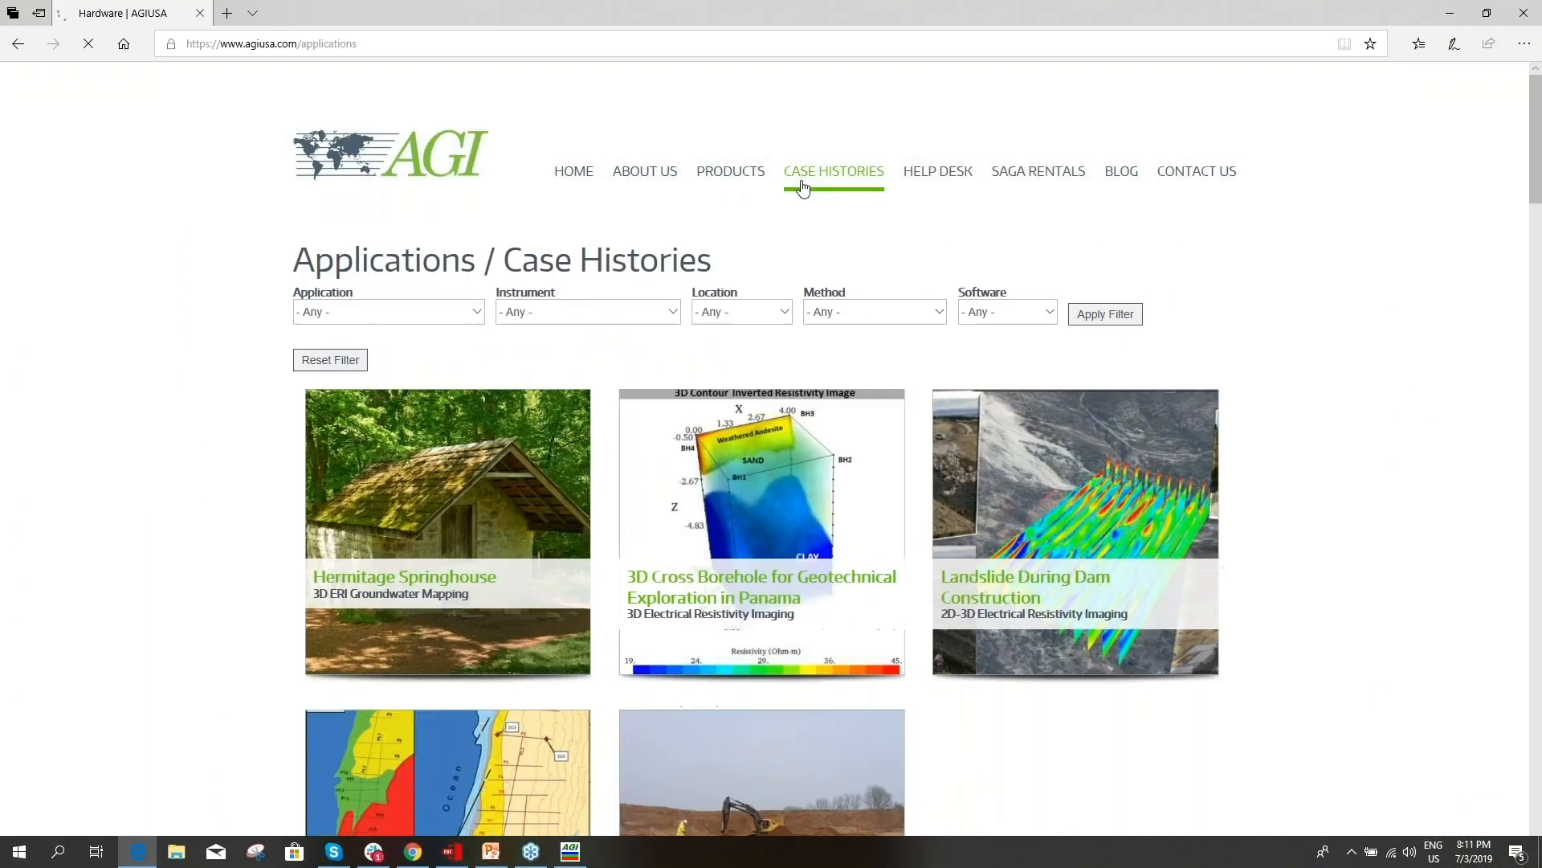
scroll(815, 319, "down", 9)
scroll(833, 331, "down", 12)
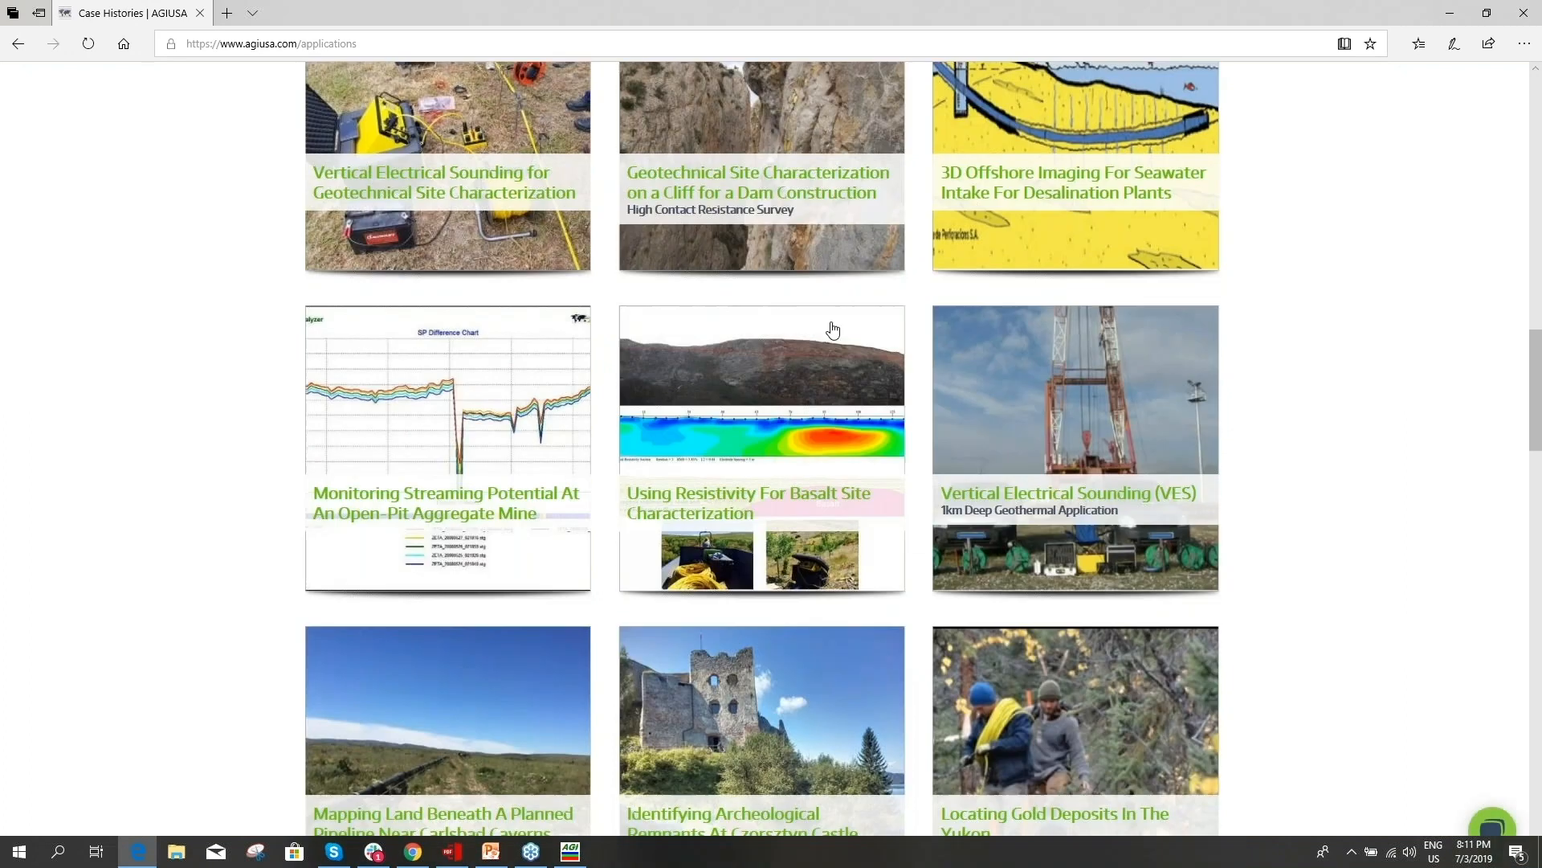
left_click(1003, 399)
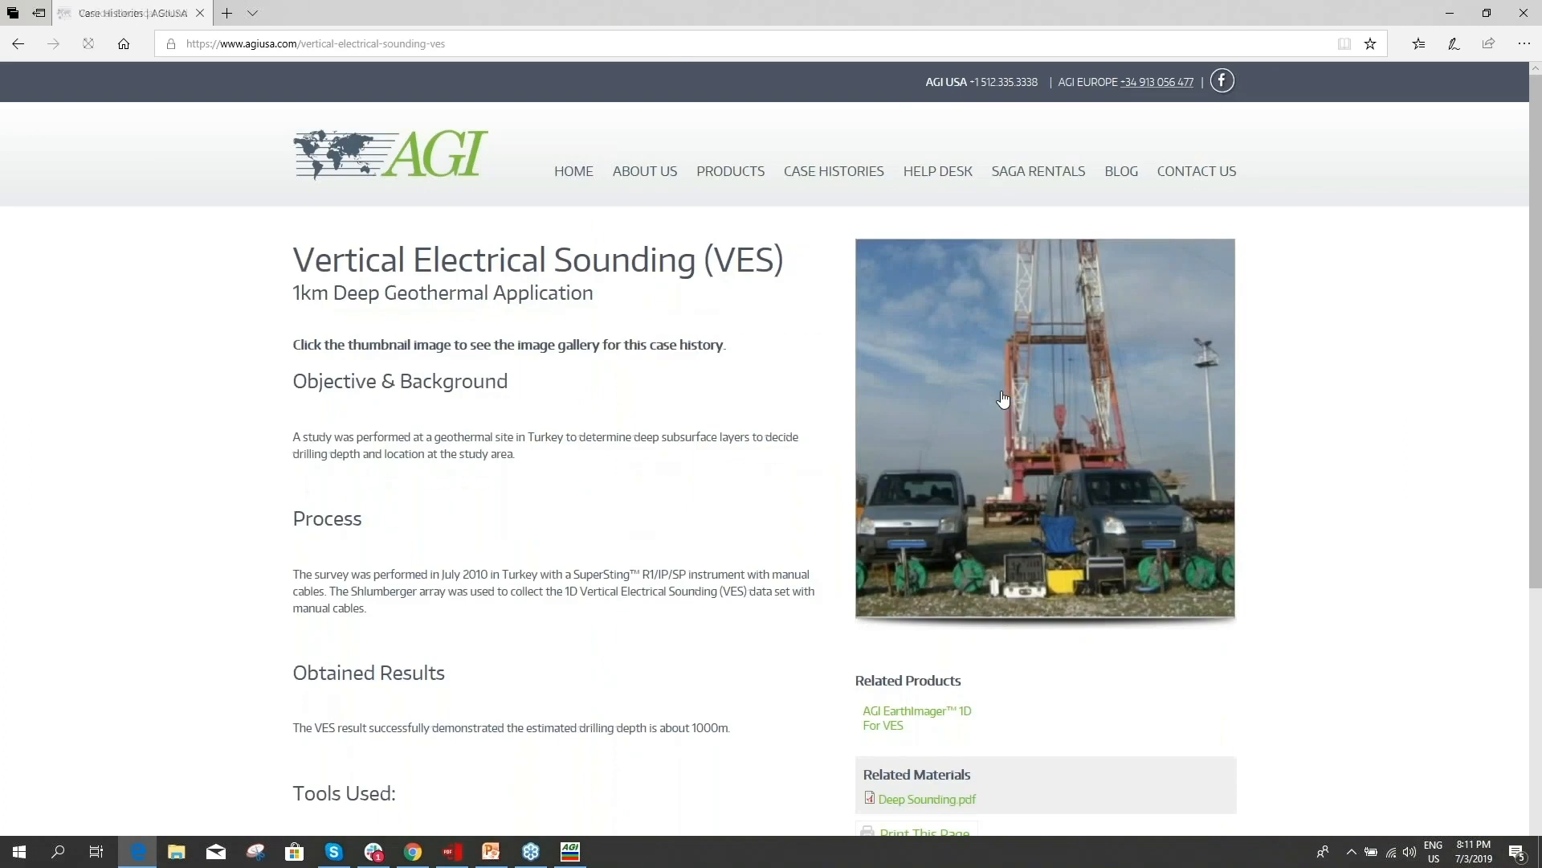
- View the case history's related Deep Sounding.pdf and switch back to EarthImager 1D
scroll(1003, 399, "down", 5)
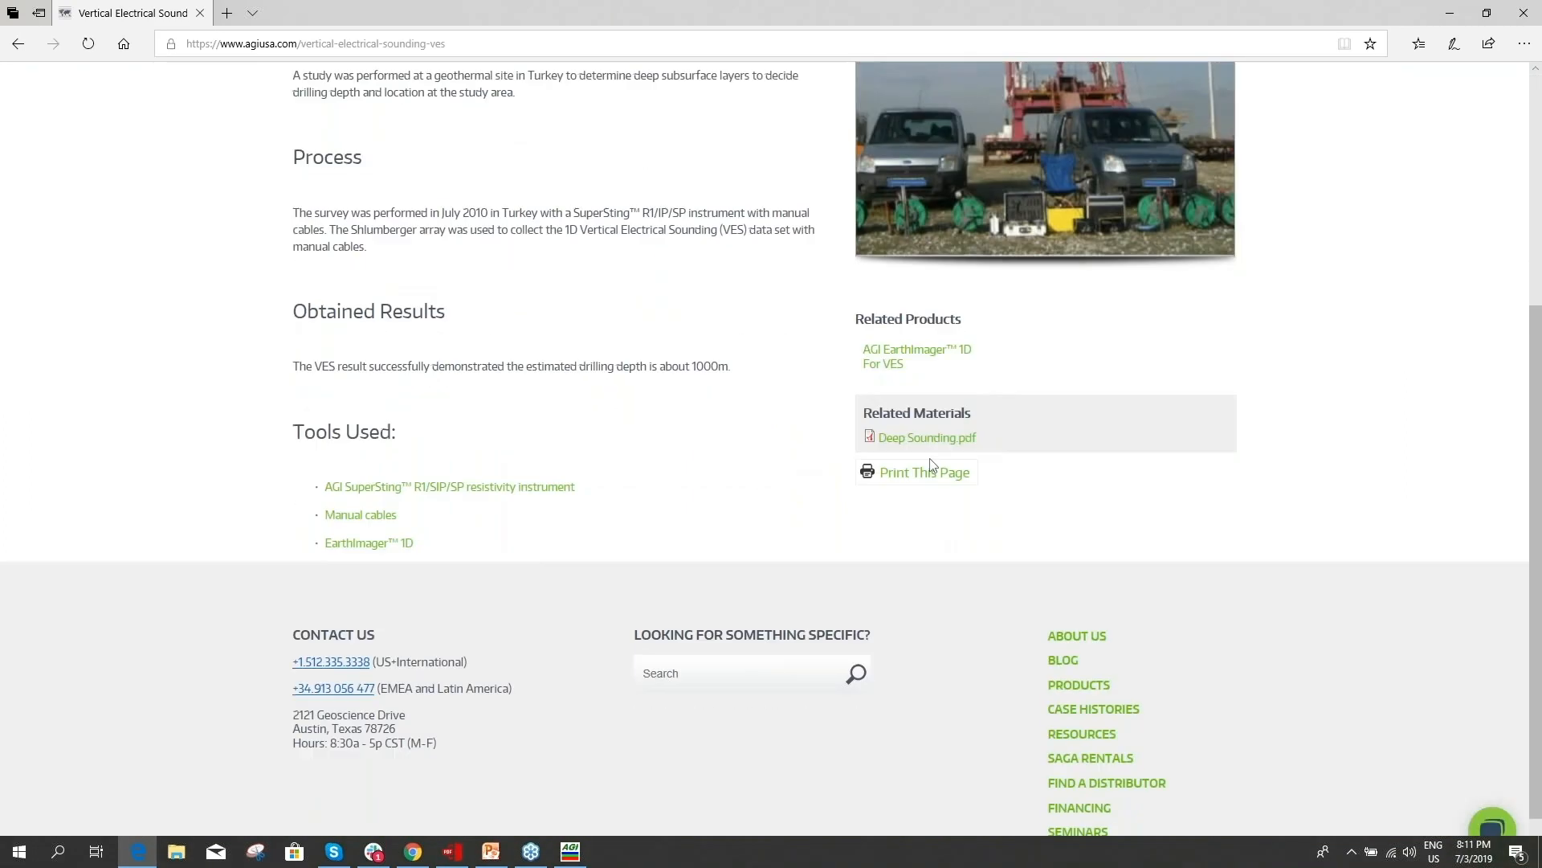
left_click(929, 440)
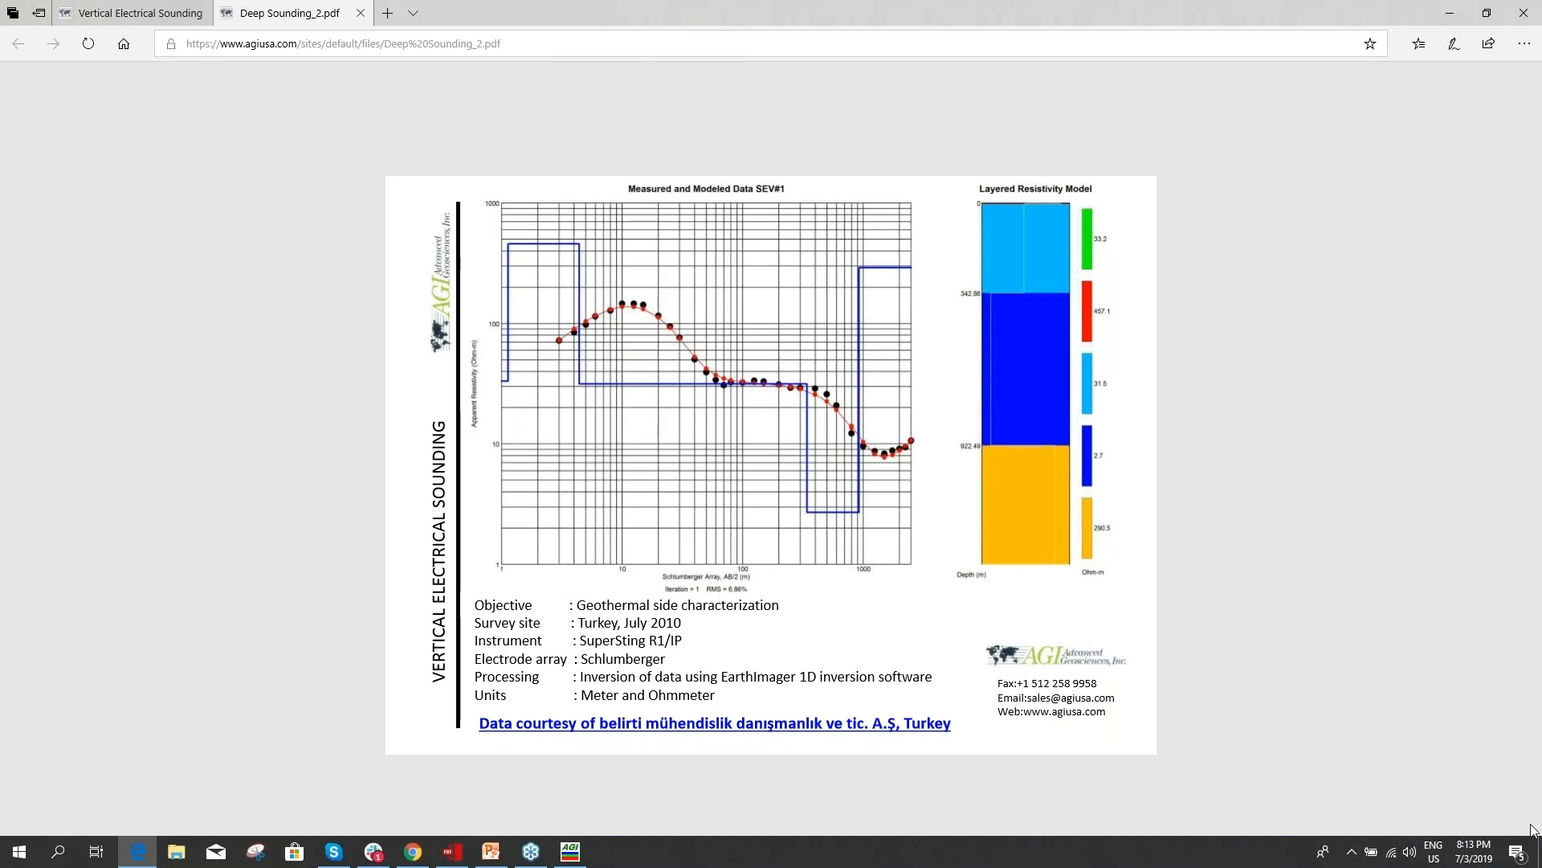
key("alt+Tab")
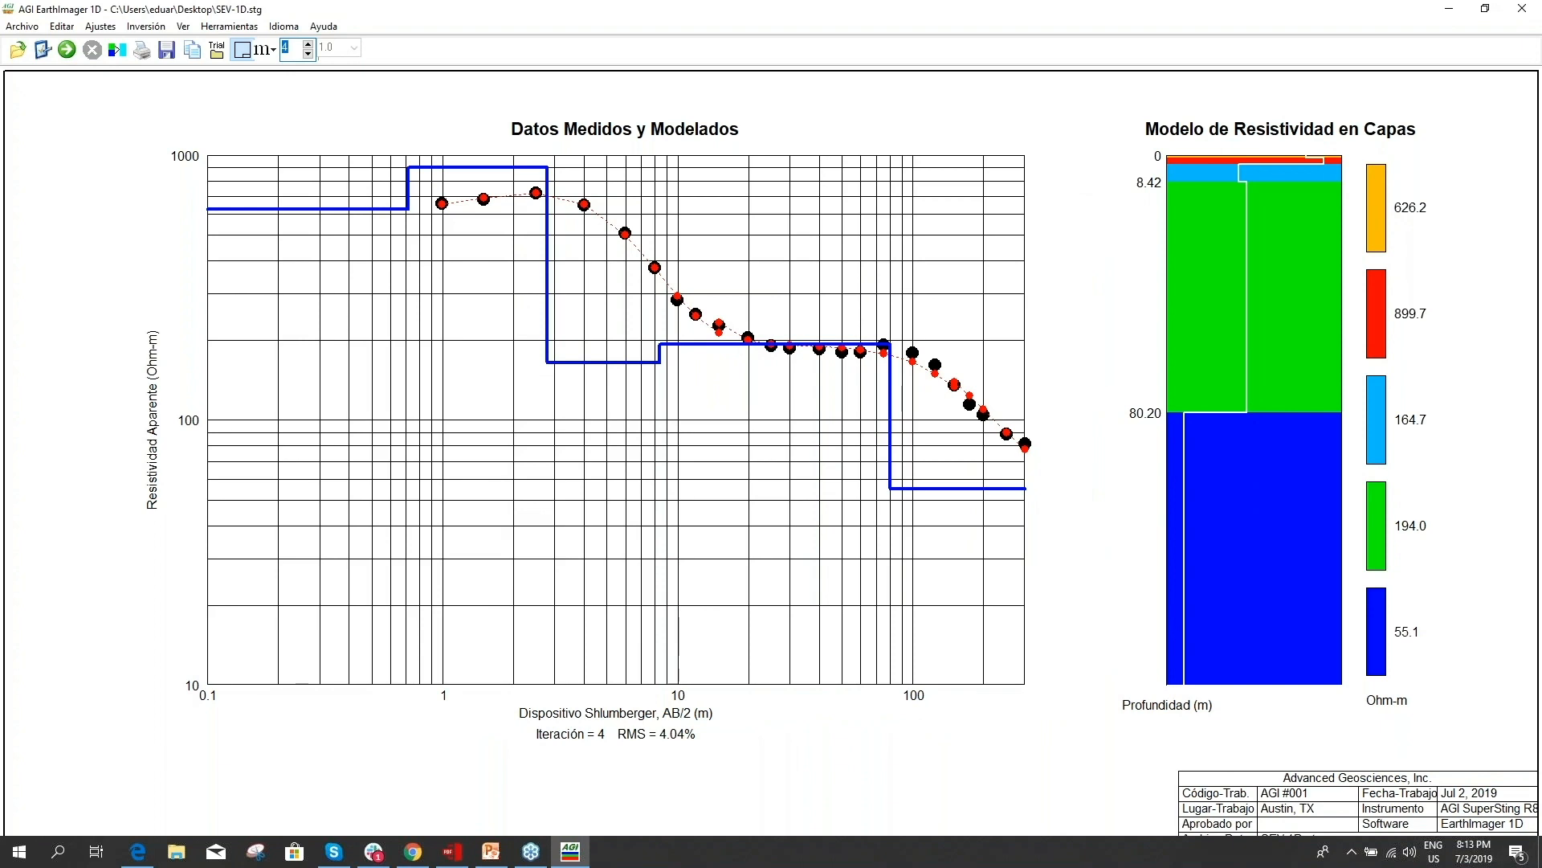